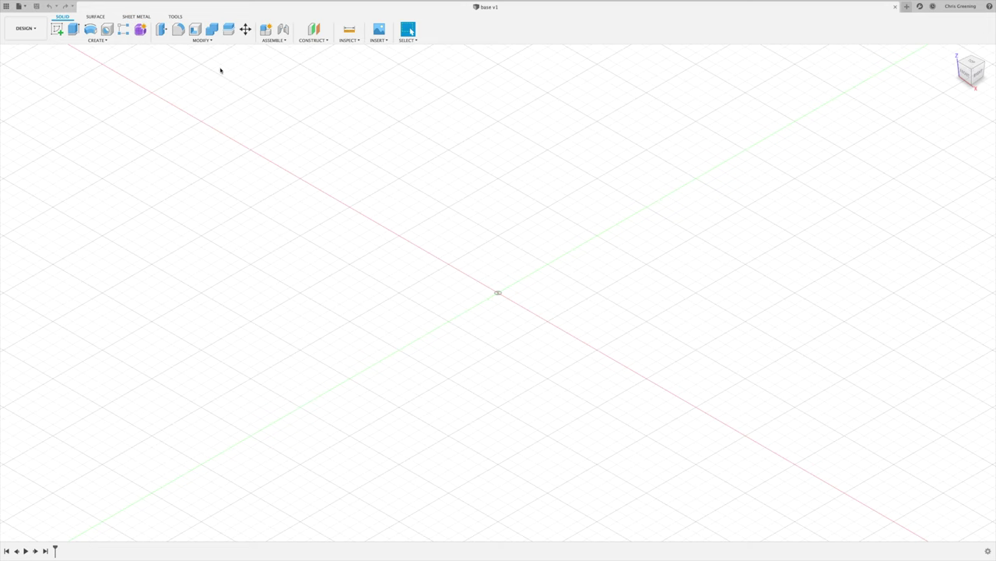
- Open the Parameters dialog via Modify > Change Parameters
click(209, 40)
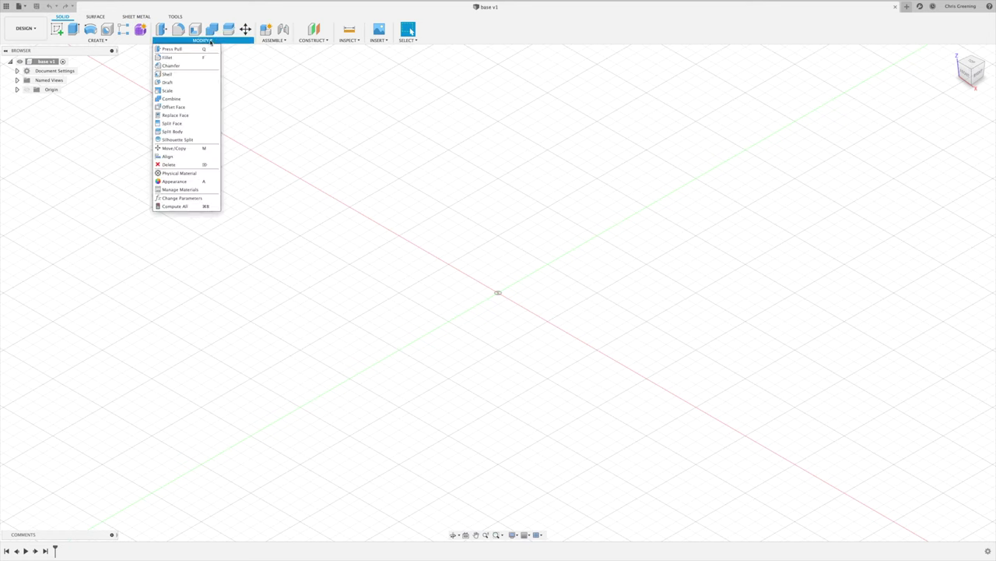
click(181, 198)
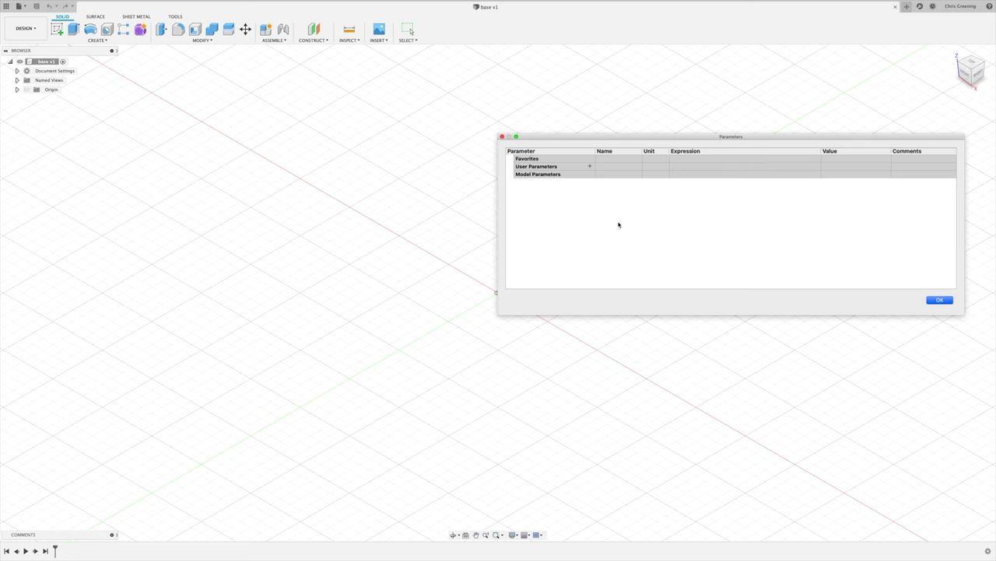
- Add user parameter moonDiameter with value 127 mm
click(590, 167)
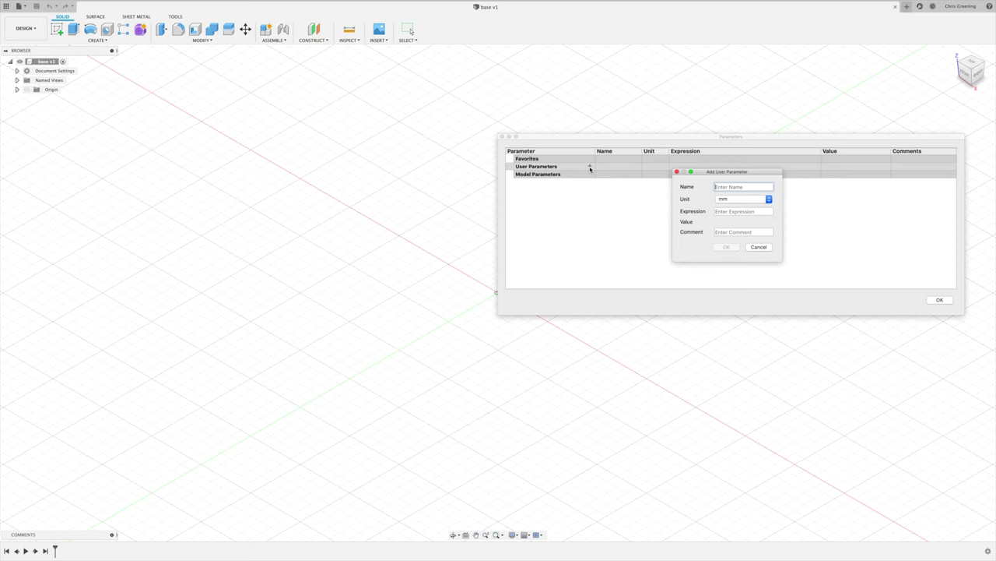
text(moonDiameter)
key(Tab)
text(1)
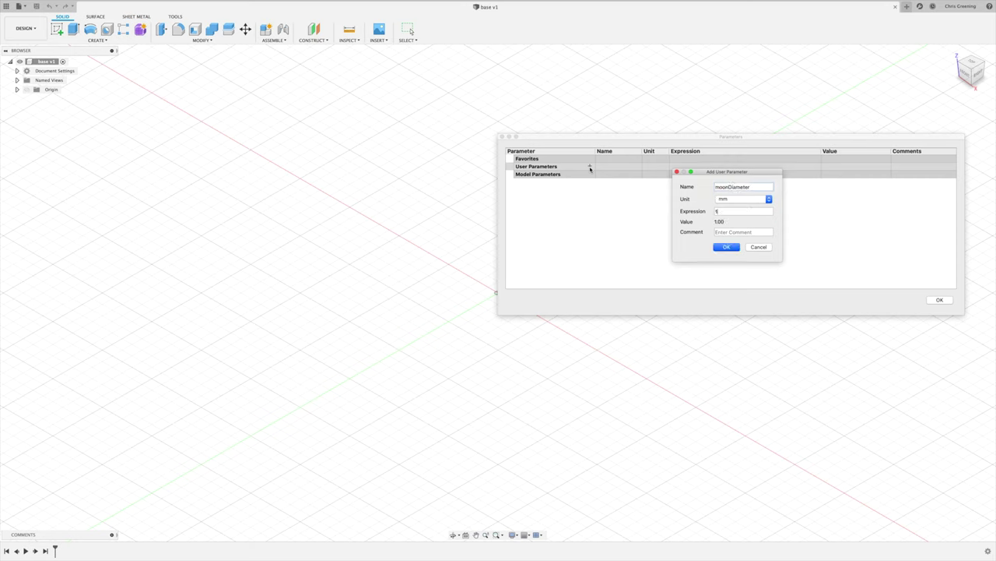
text(27)
click(724, 247)
- Add user parameter moonRadius defined as moonDiameter/2
click(589, 167)
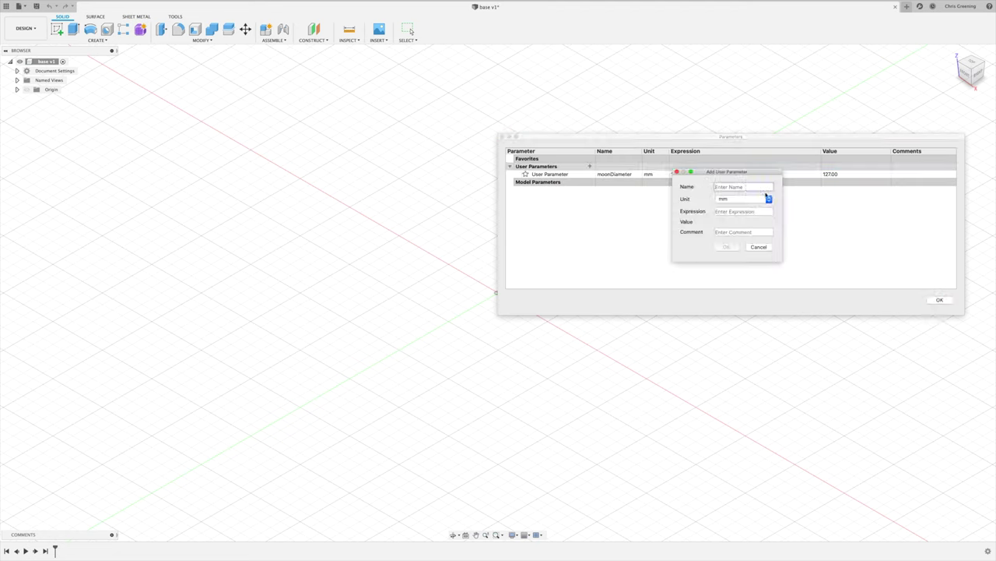
text(moonRadius)
key(Tab)
text(moo)
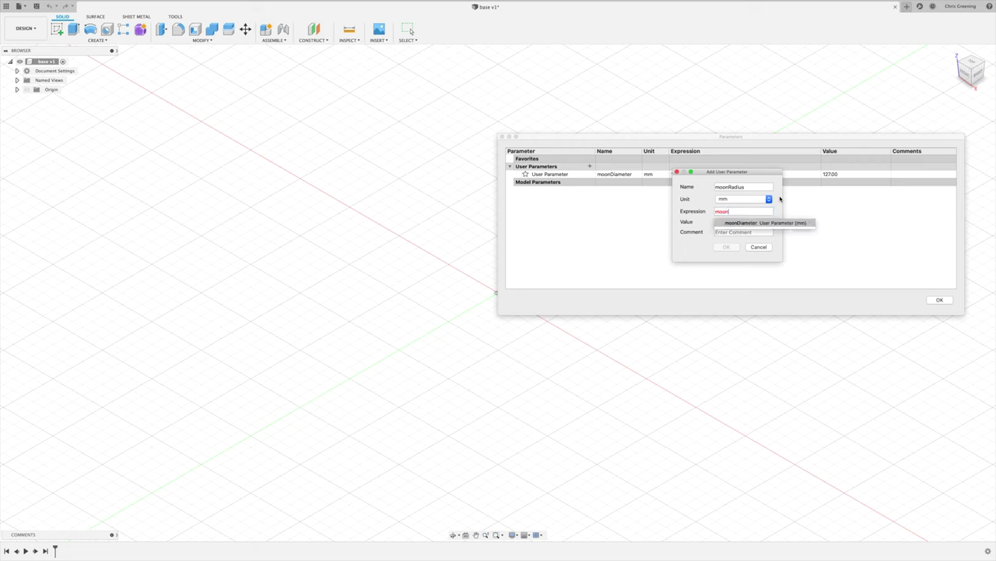
key(Return)
text(/2)
key(Return)
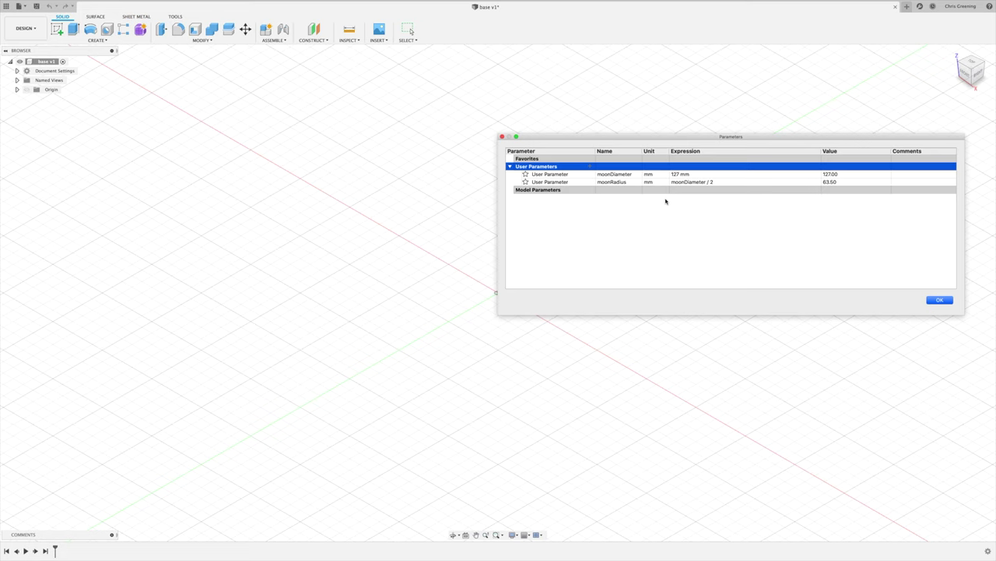
- Add user parameter heatsink with value 50 mm
click(590, 166)
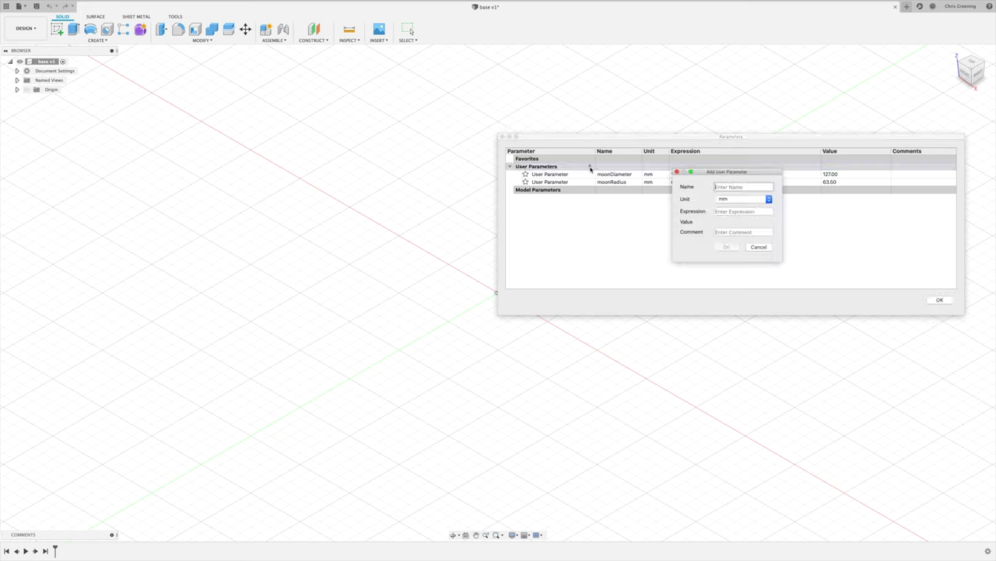
text(heatsink)
key(Tab)
text(50mm)
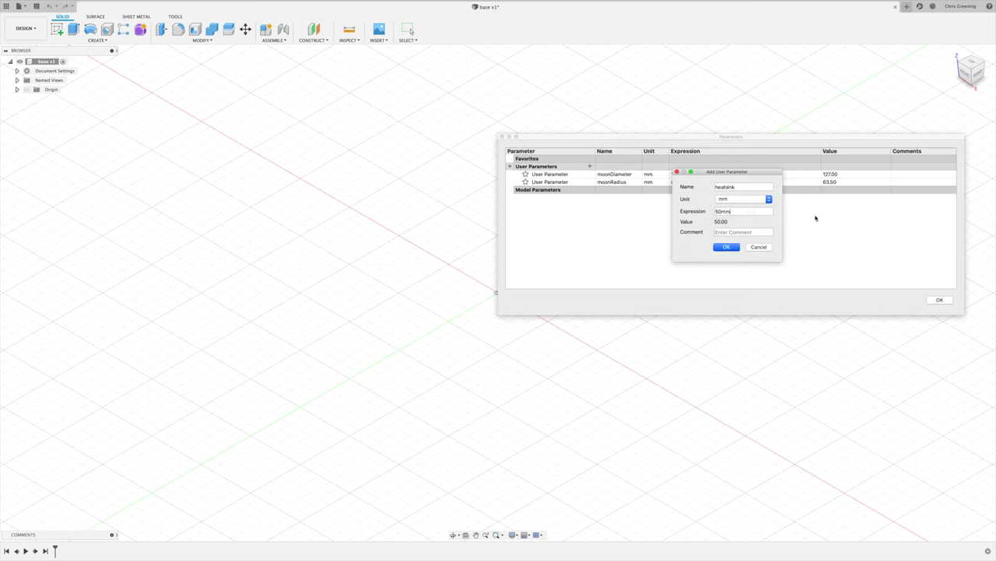
click(727, 247)
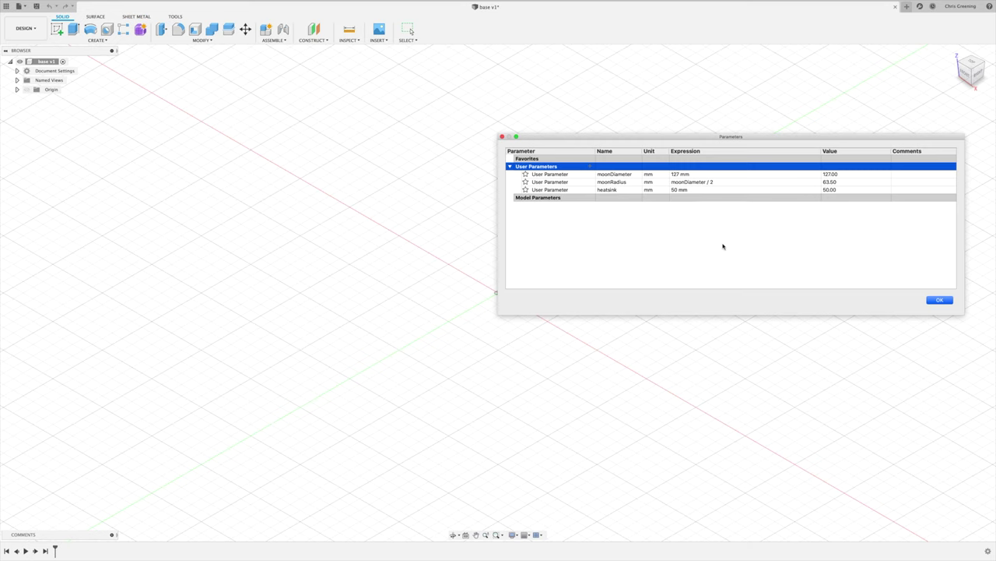
click(591, 167)
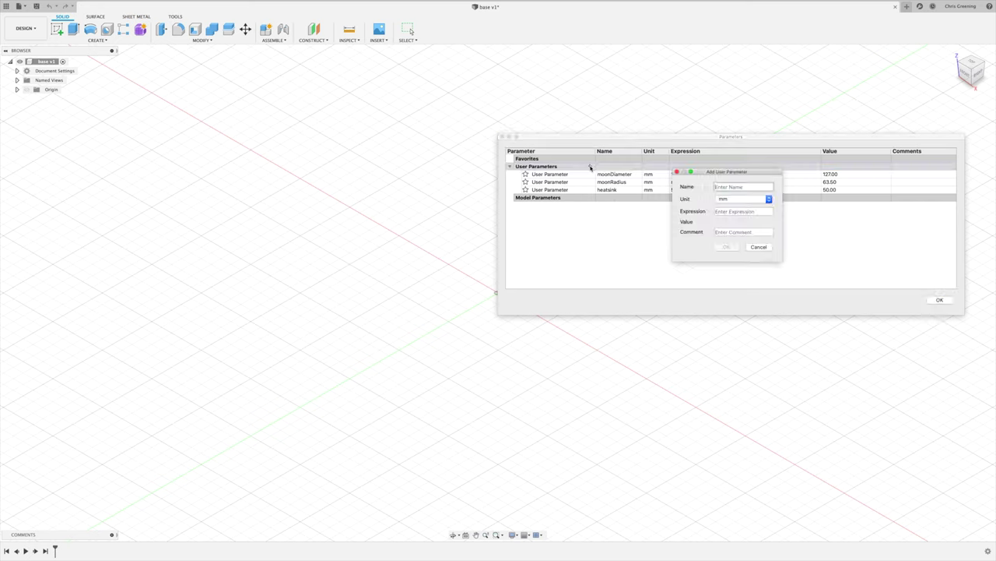
- Add user parameters gap = 5 mm and lip = 5 mm
text(gap)
key(Tab)
text(5)
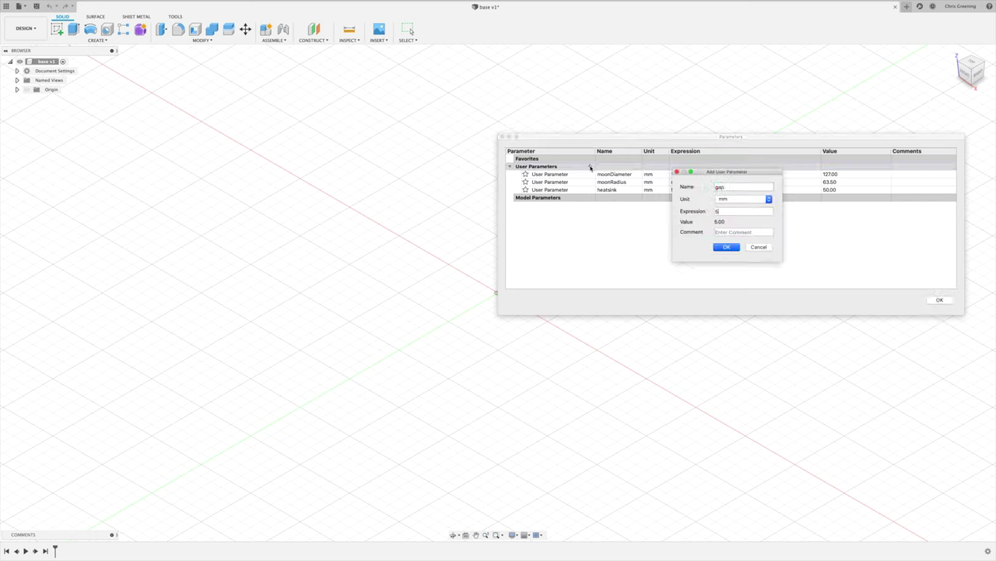
key(Return)
click(590, 167)
text(lip)
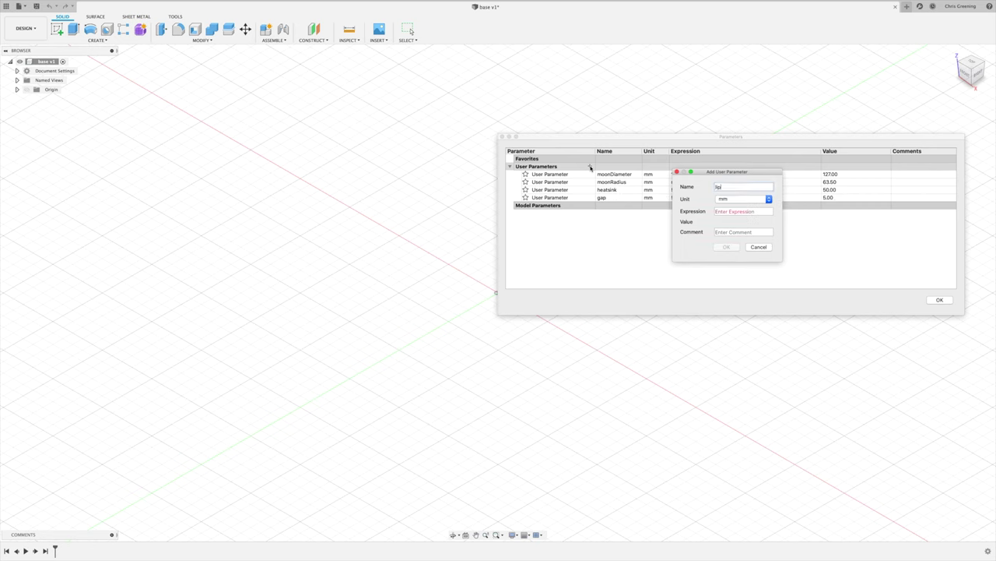
key(Tab)
text(5)
key(Return)
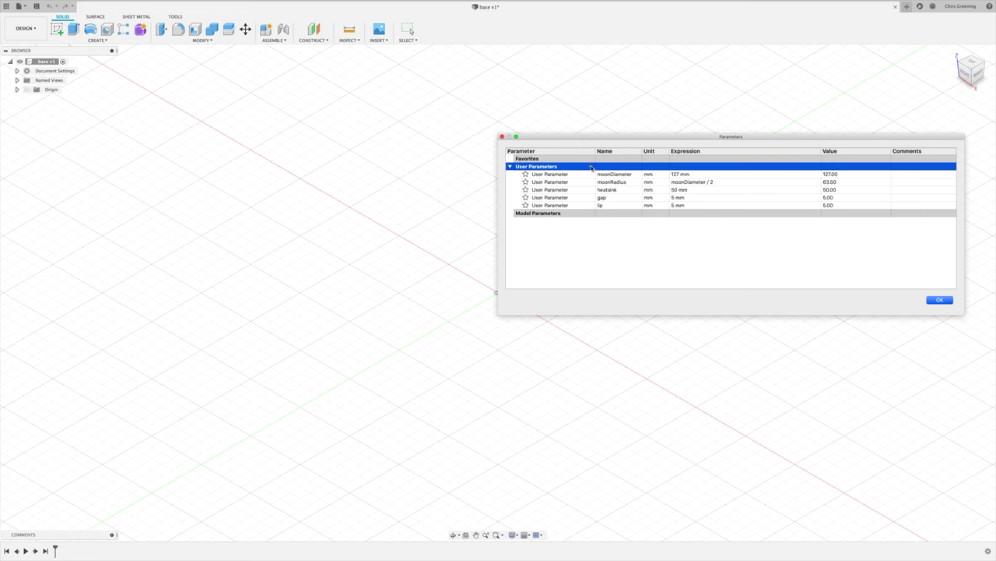
- Add user parameter holeDiameter defined as heatsink + gap
click(590, 166)
text(hole)
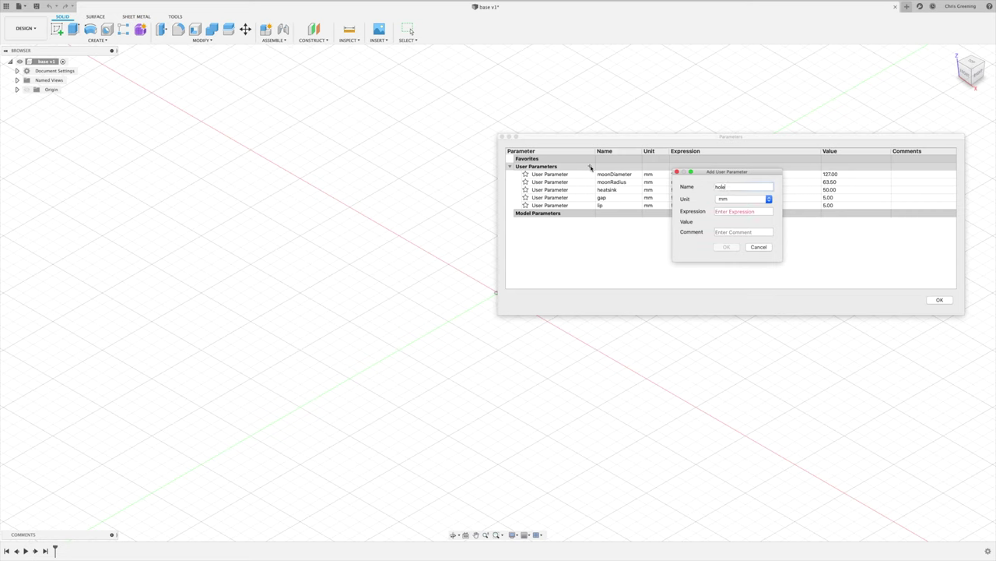
text(Diameter)
key(Tab)
text(he)
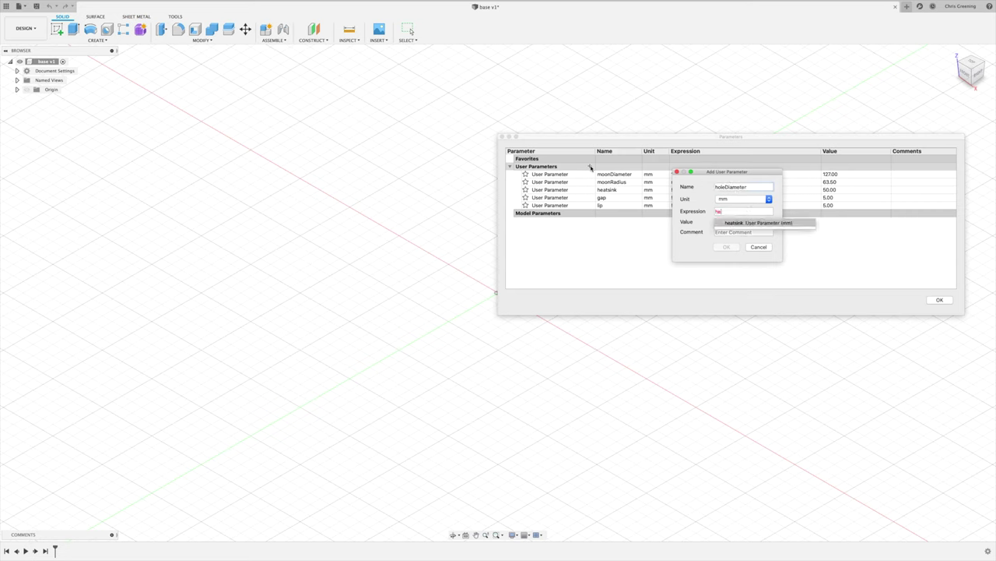
key(Return)
text(+gap*2)
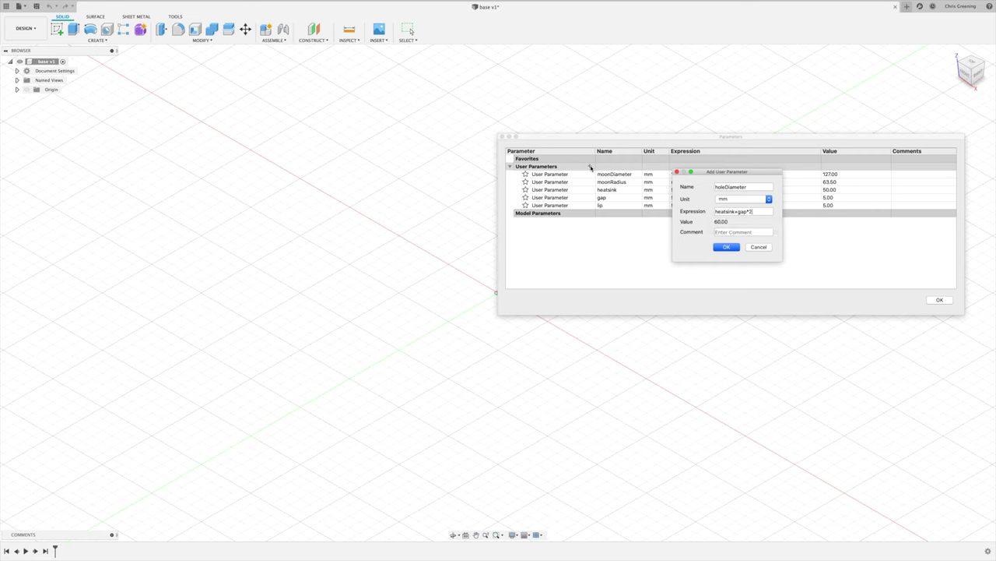
key(BackSpace)
key(BackSpace)
click(723, 248)
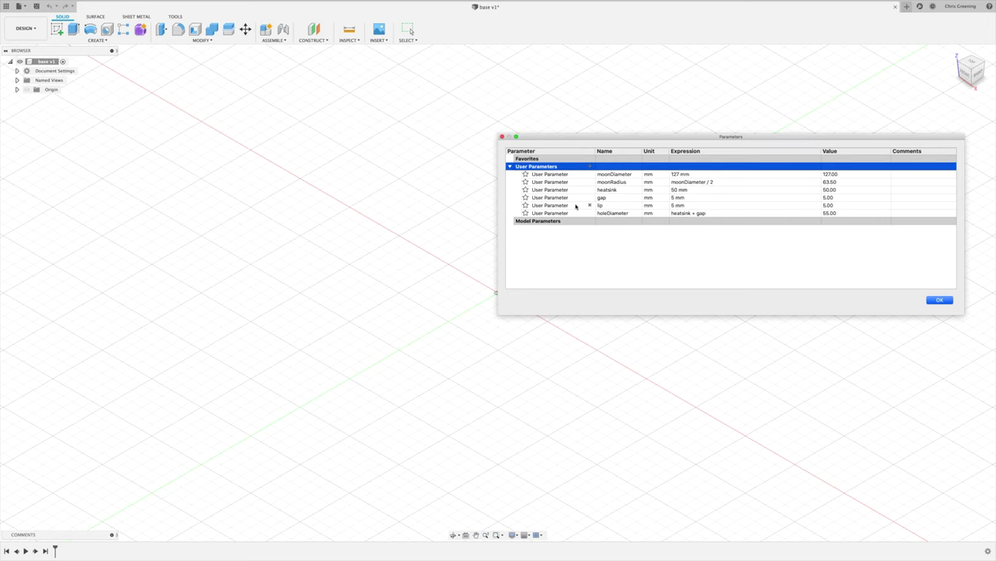
- Add holeRadius = holeDiameter/2 and close the Parameters dialog
click(590, 166)
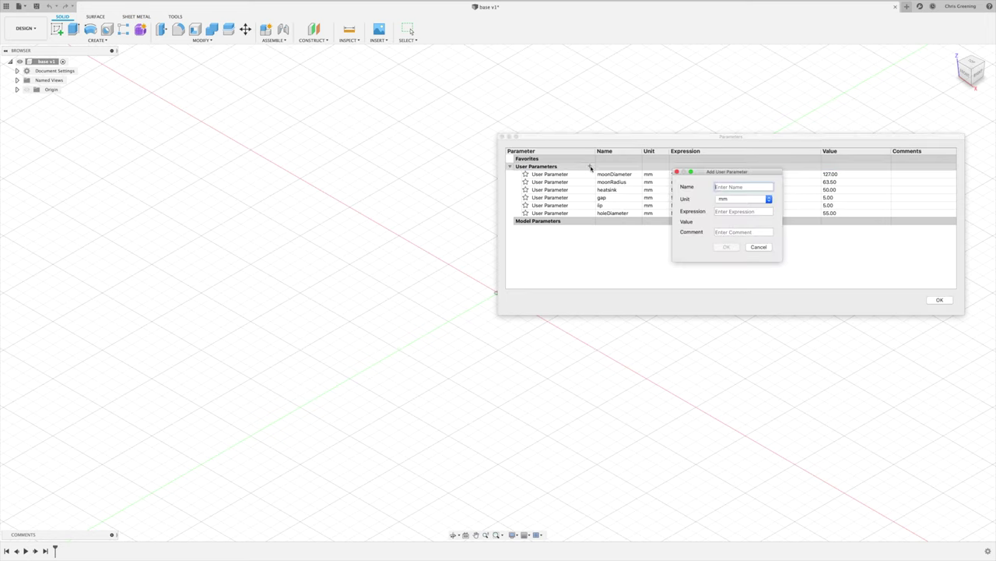
text(holeRaid)
key(BackSpace)
key(BackSpace)
text(ius)
key(Tab)
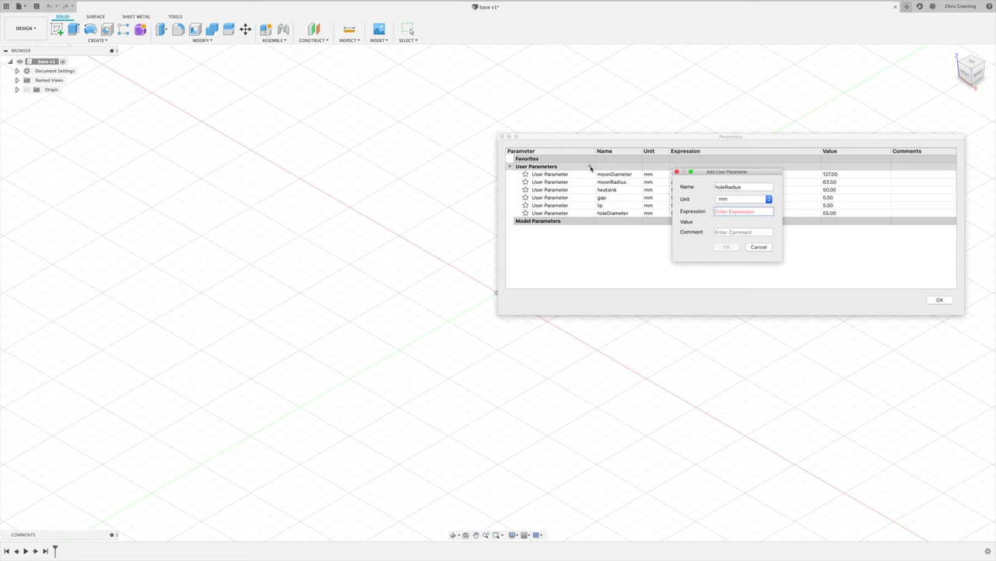
text(holeDiameter/2)
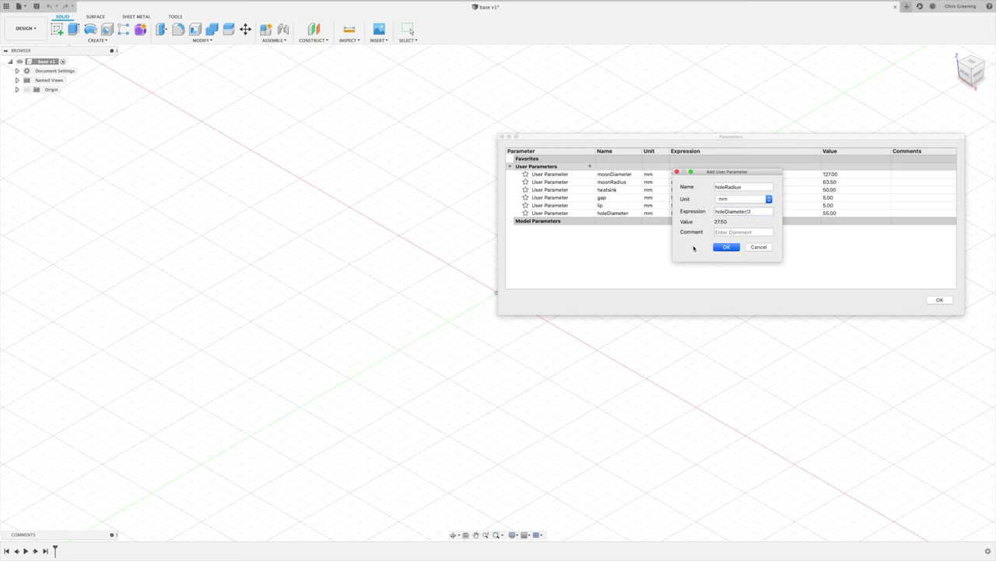
click(727, 246)
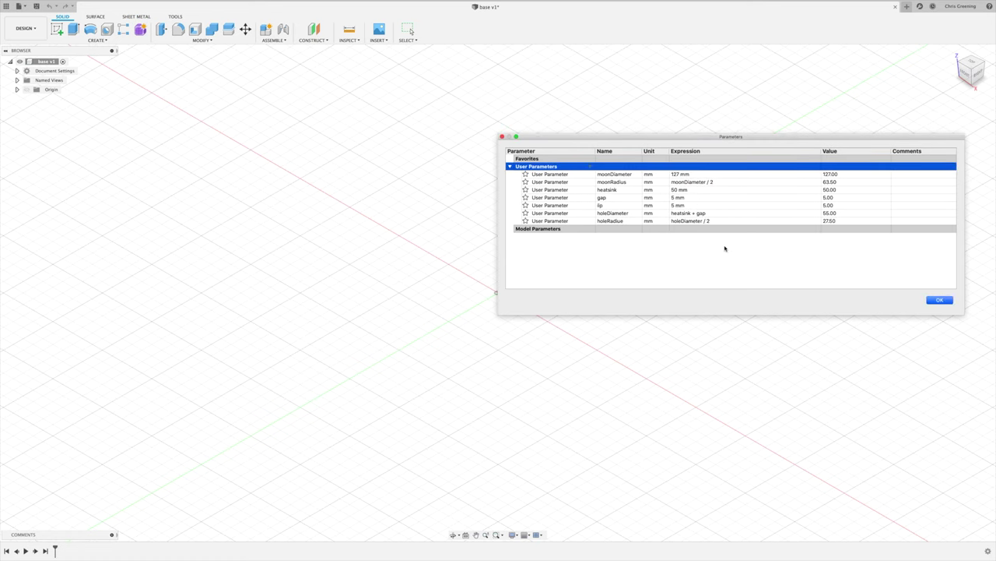
click(940, 301)
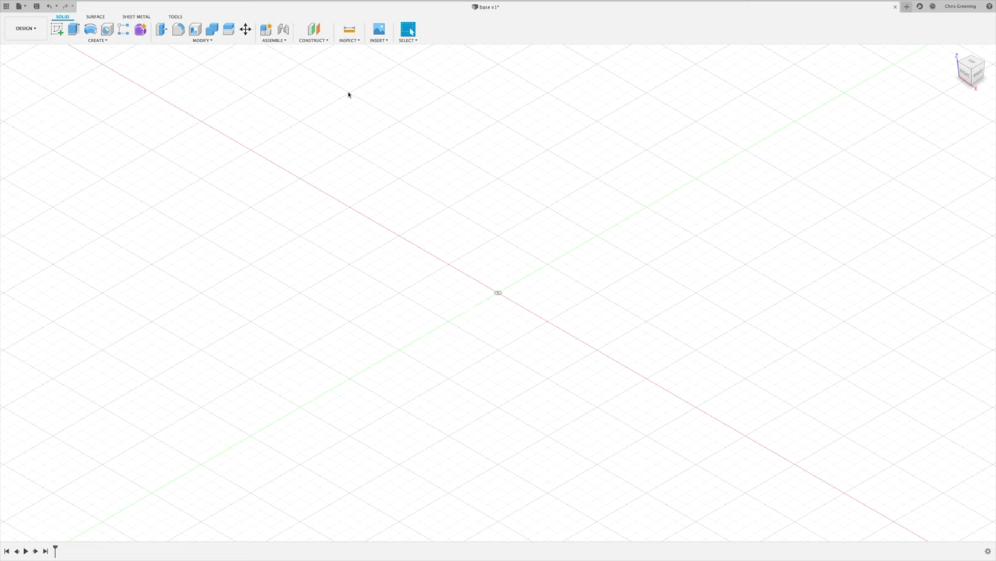
- Create a new empty component named 'moon'
click(286, 40)
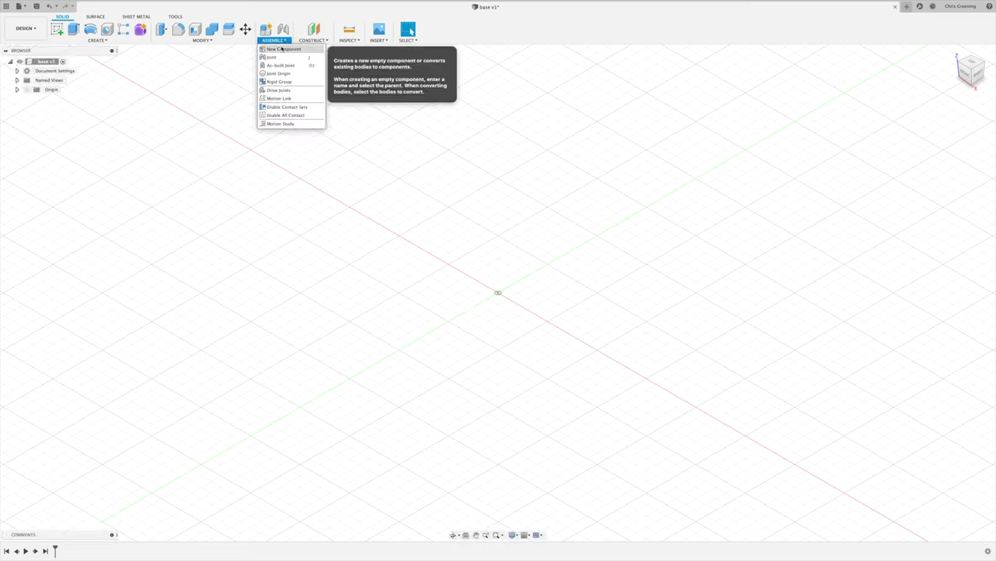
click(281, 49)
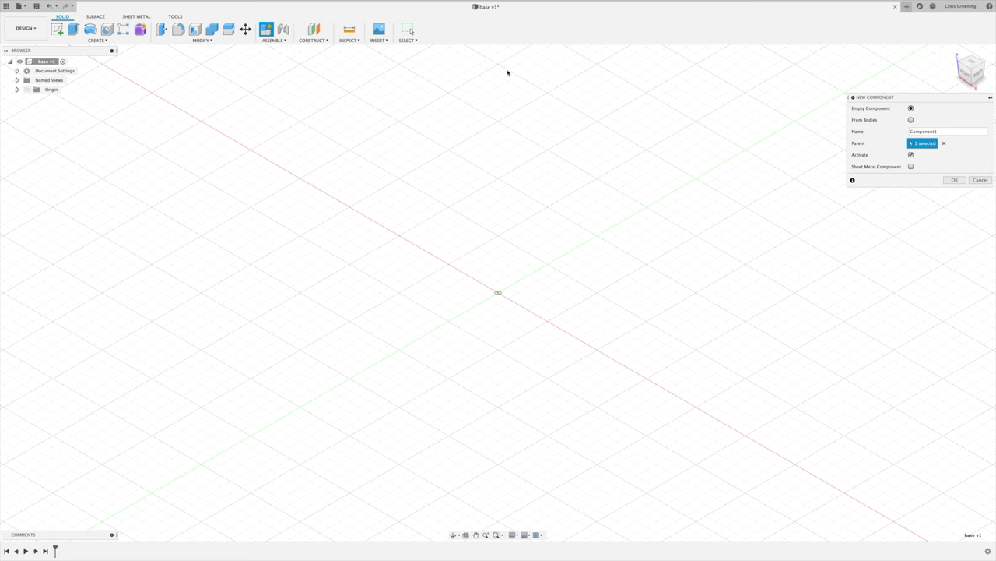
double_click(928, 130)
text(moon)
key(Return)
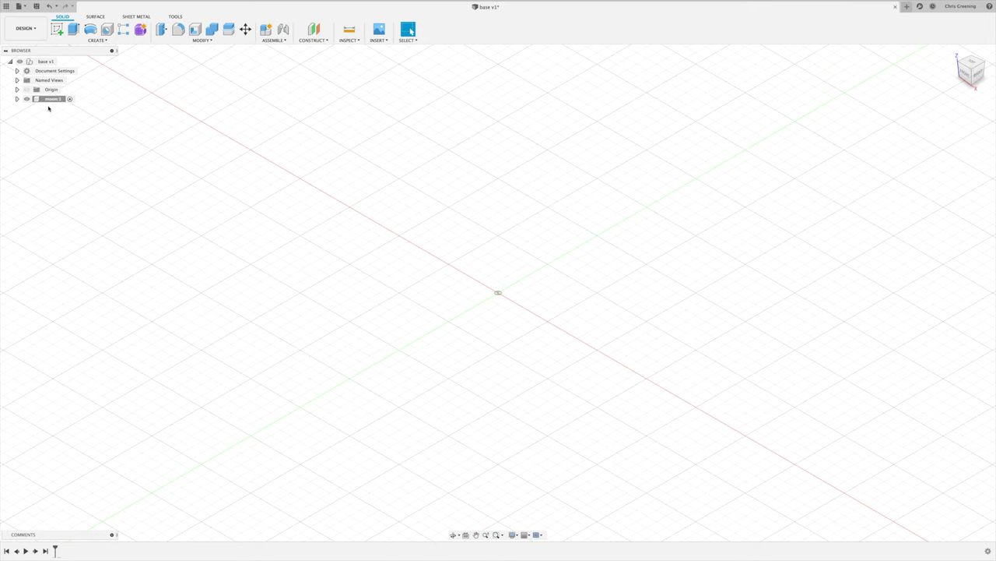
- Create a sphere centred at the origin with diameter moonDiameter
click(104, 41)
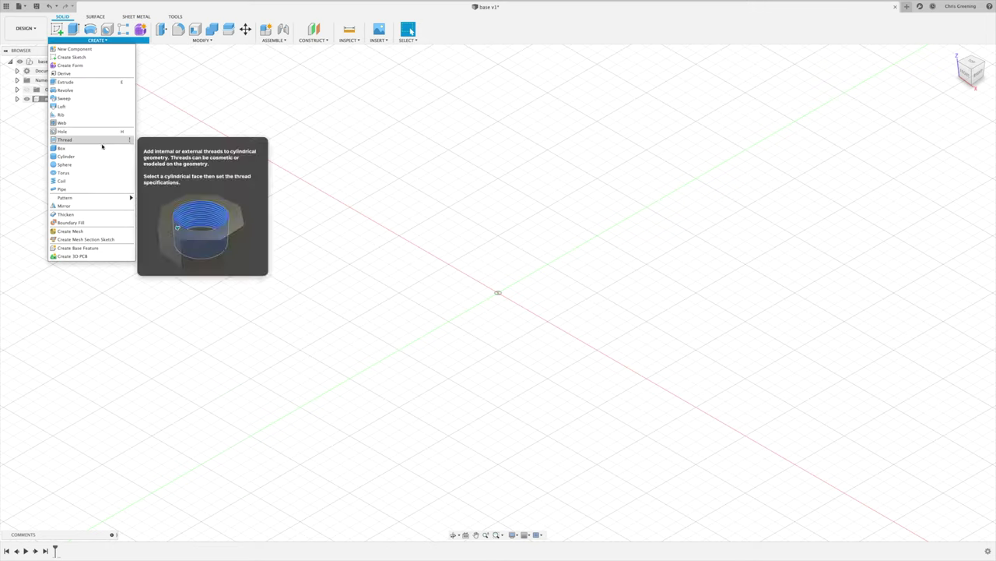
click(82, 166)
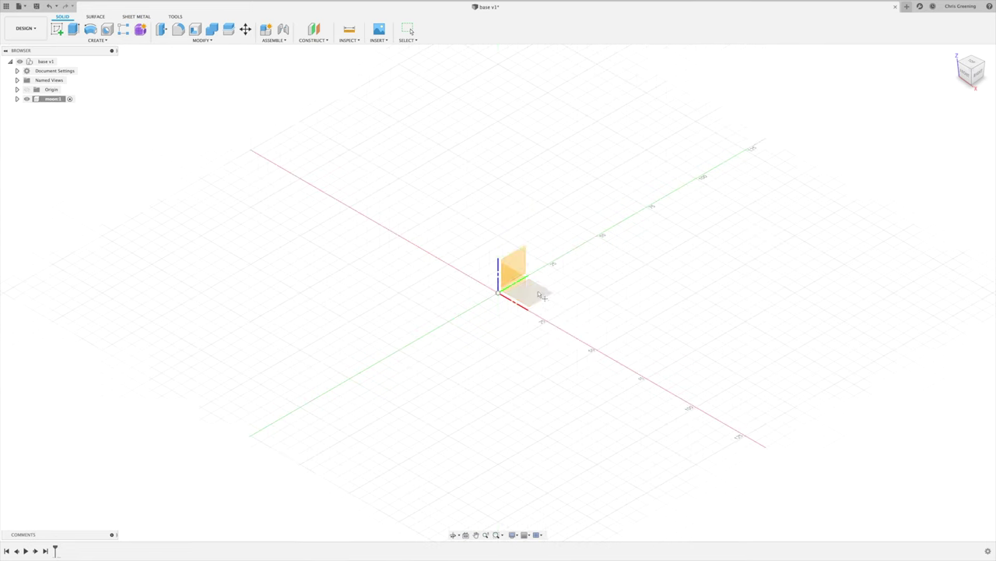
click(531, 293)
click(499, 294)
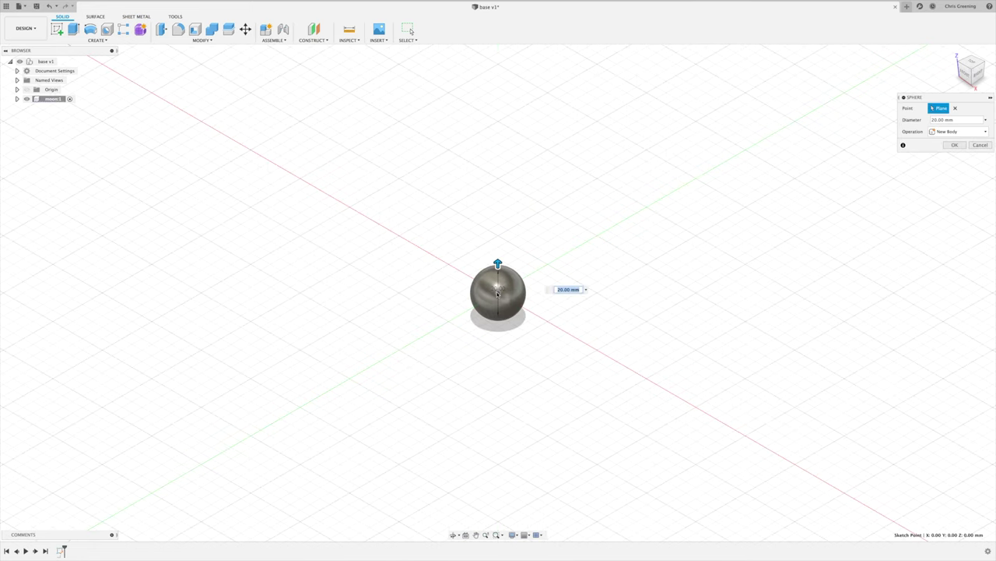
text(moon)
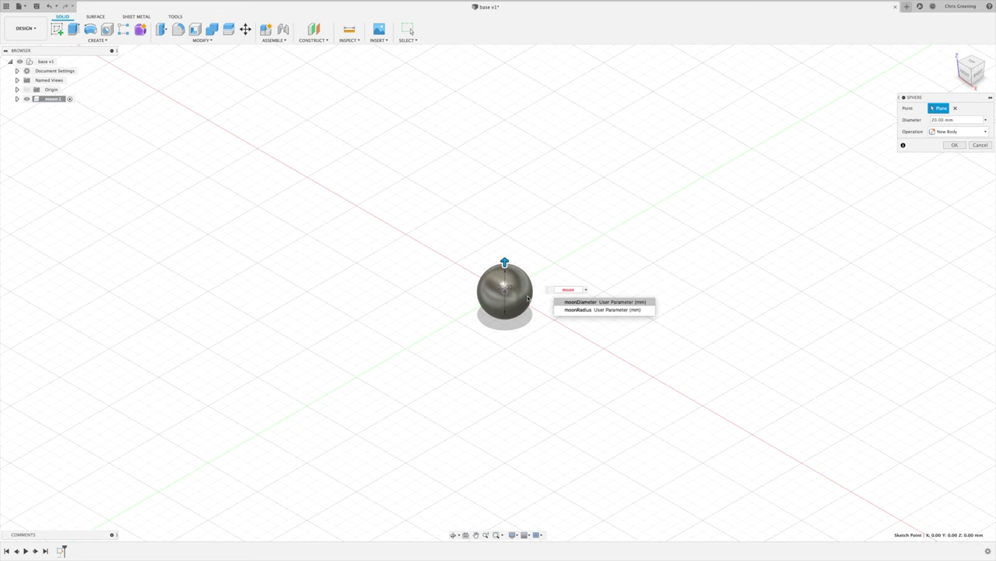
click(570, 302)
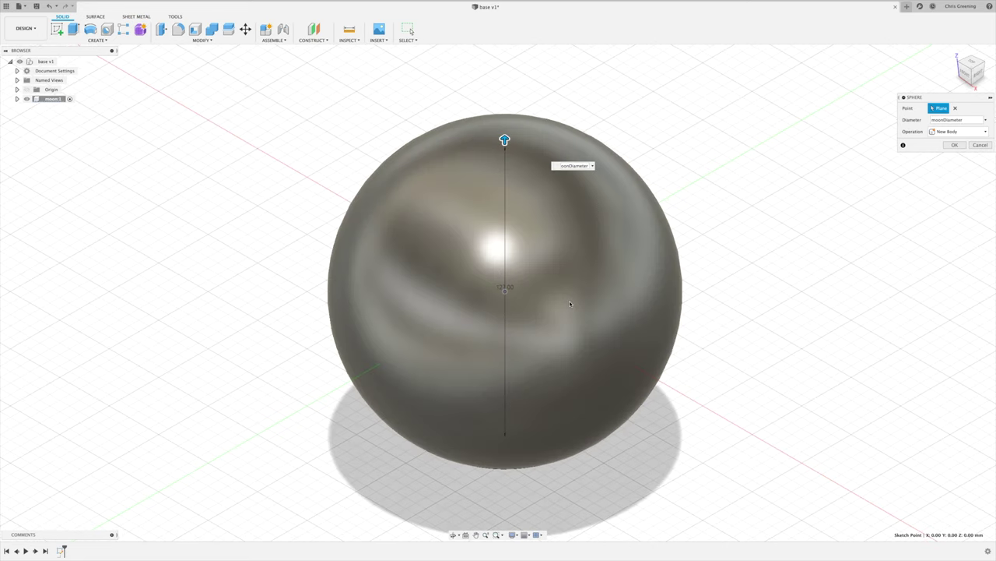
click(955, 146)
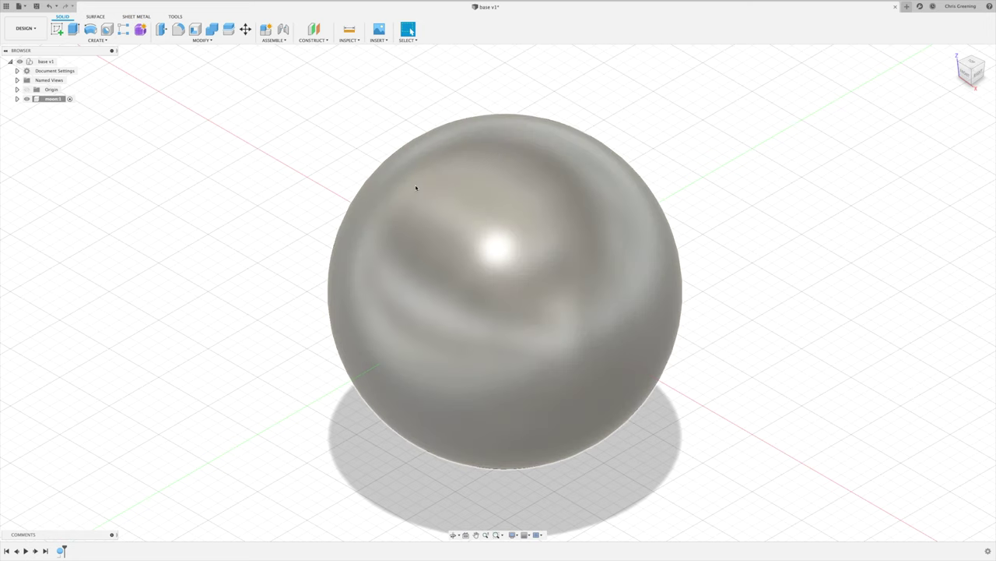
- Shell the moon sphere into a hollow thin-walled body
click(195, 30)
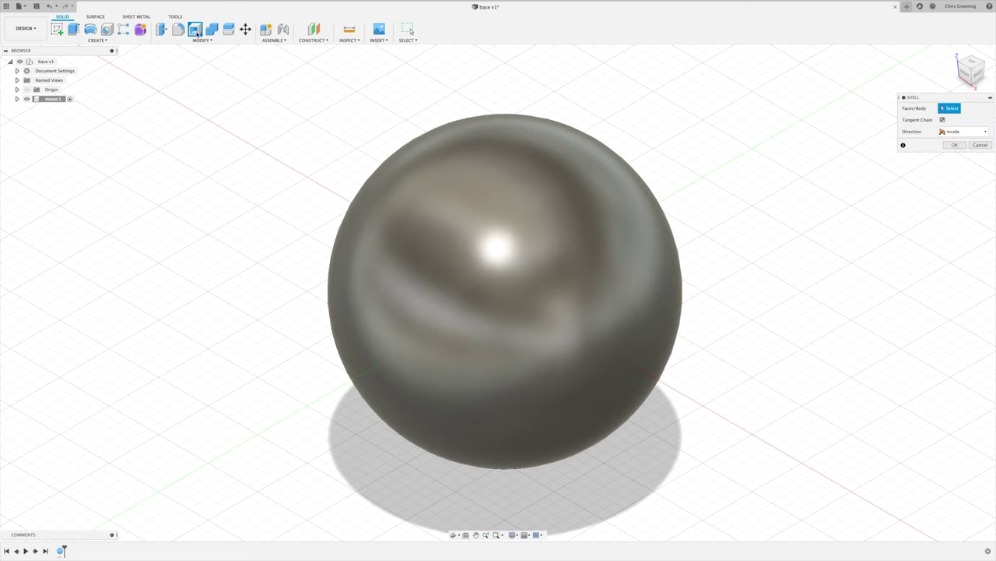
click(530, 267)
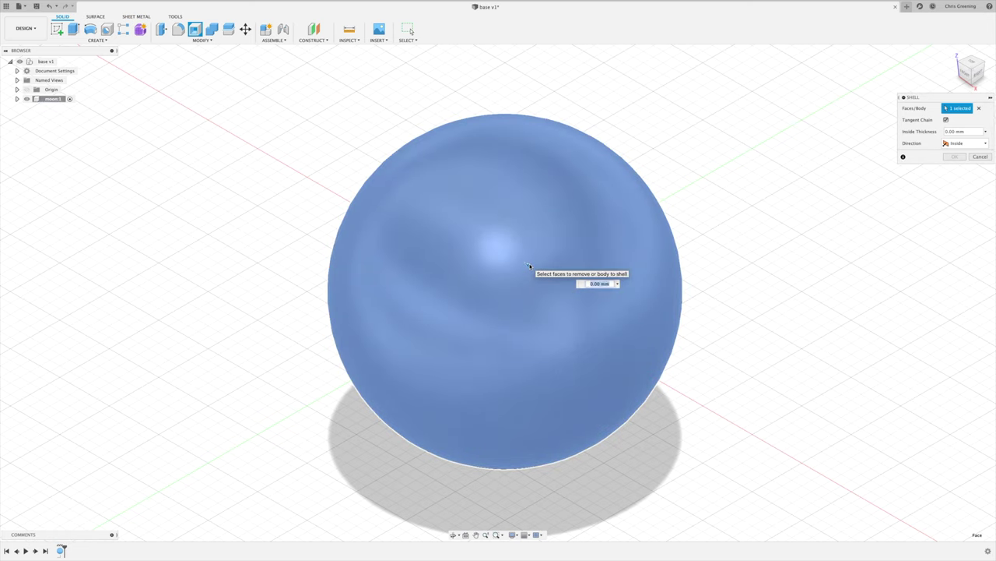
key(Return)
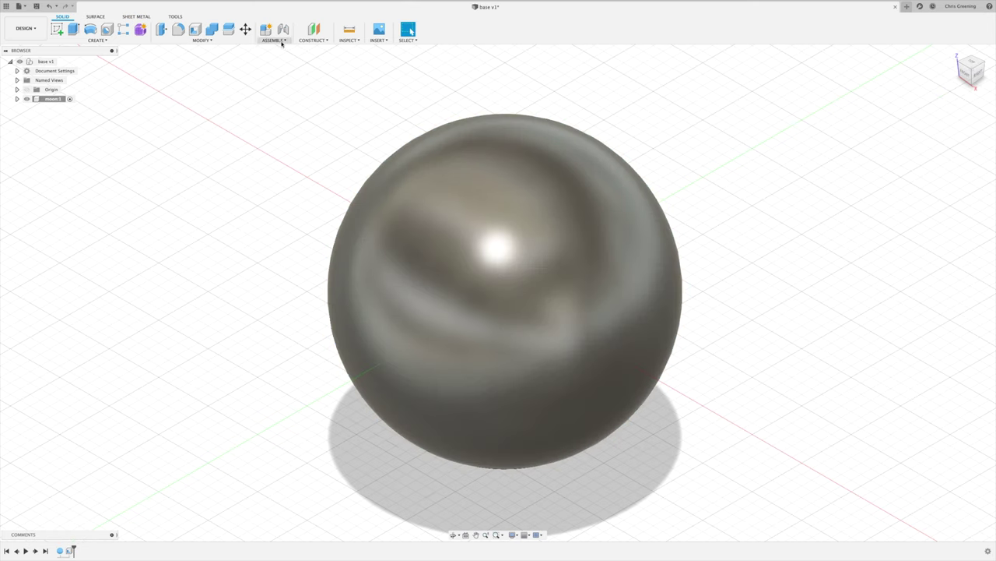
- Add a section analysis along the XZ plane to show the hollow interior
click(313, 40)
click(349, 40)
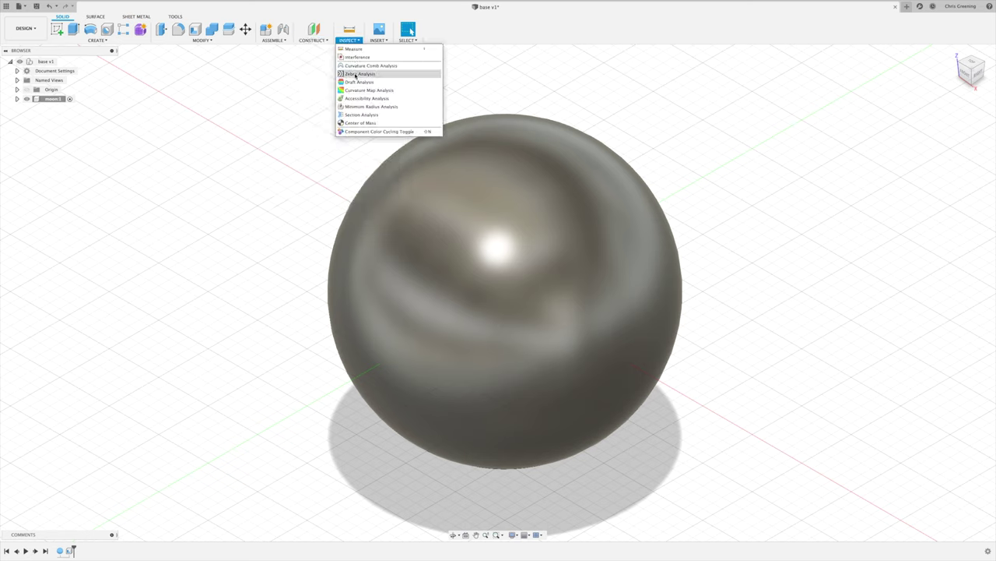
click(356, 116)
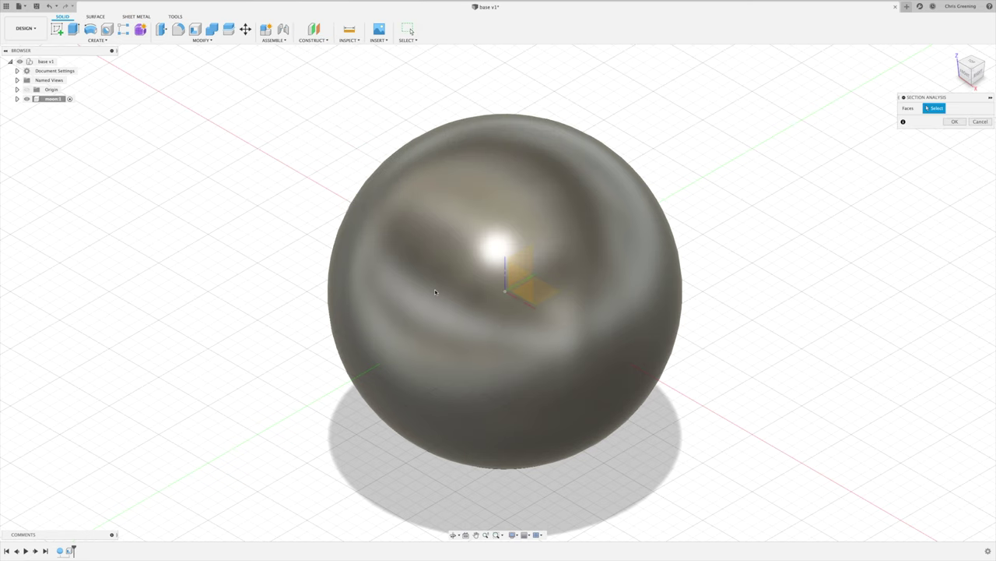
click(517, 282)
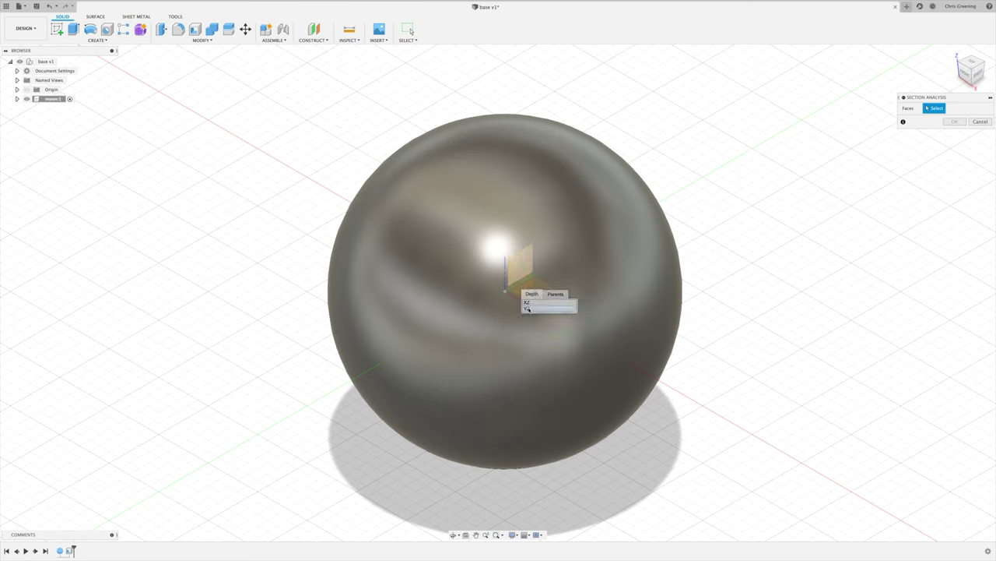
click(527, 302)
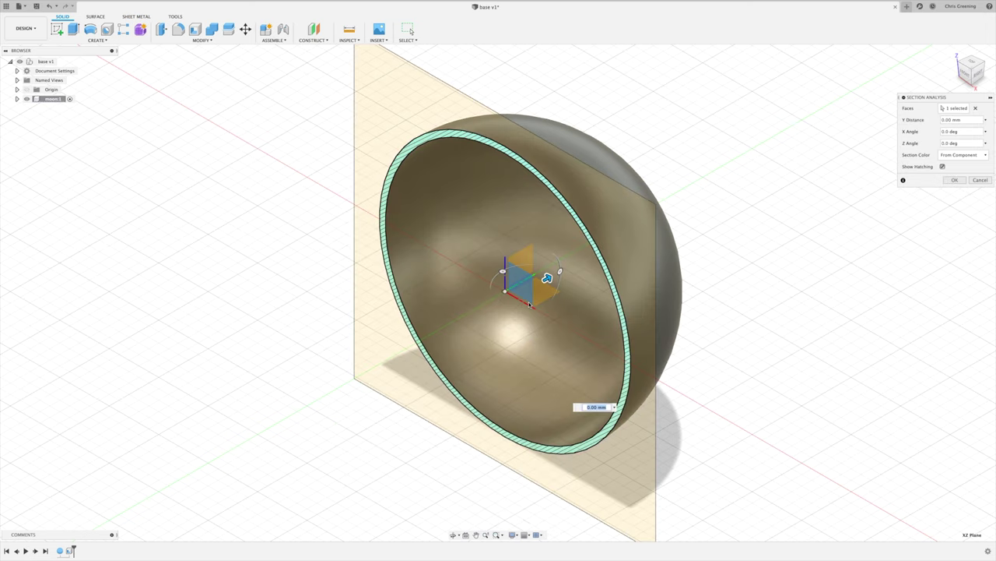
click(955, 180)
mouse_move(809, 294)
shift+middle_down()
mouse_move(823, 287)
mouse_move(802, 288)
shift+middle_up()
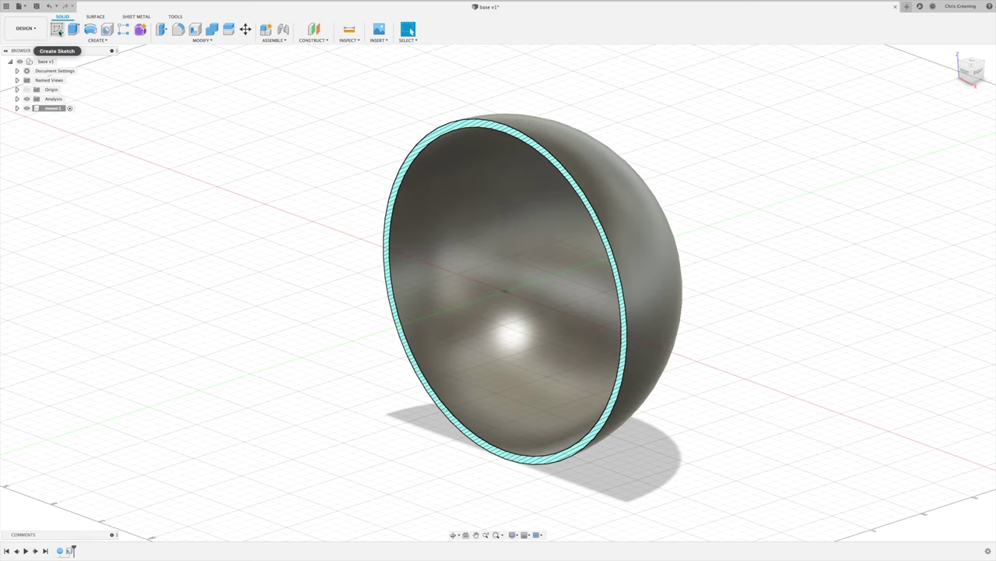
- On the horizontal origin plane, sketch an origin-centred circle with diameter holeDiameter (55 mm)
click(59, 31)
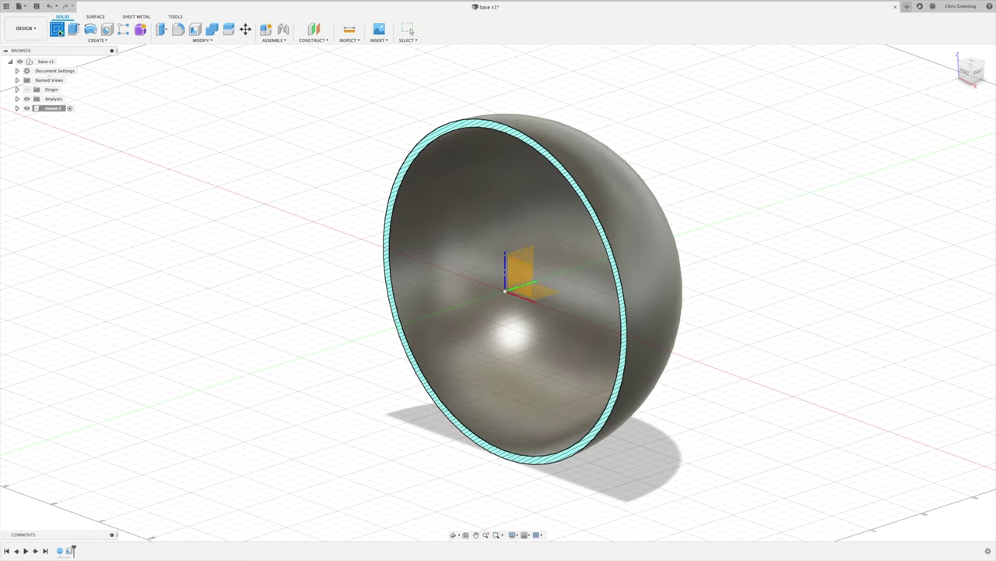
click(545, 293)
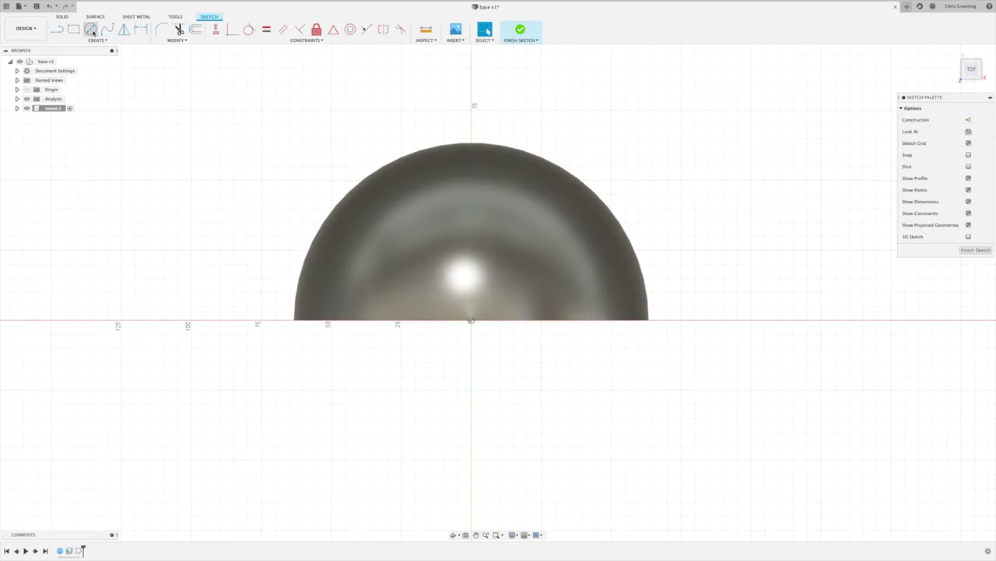
click(91, 29)
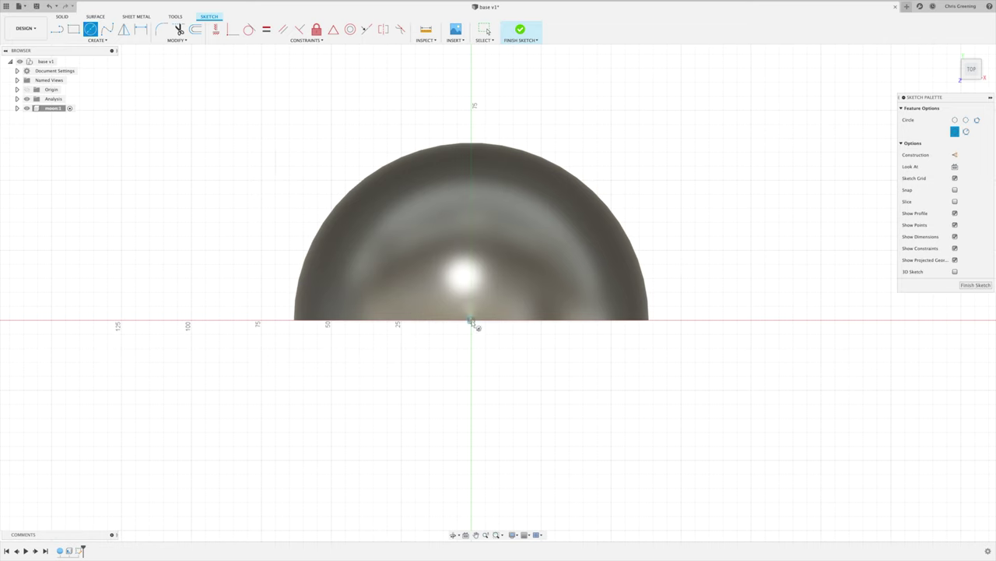
click(471, 321)
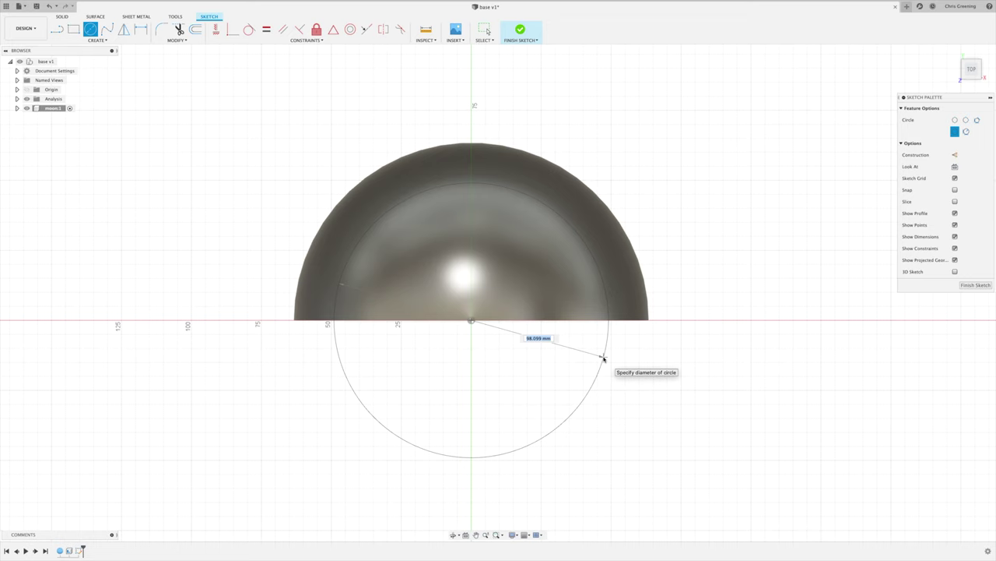
text(hol)
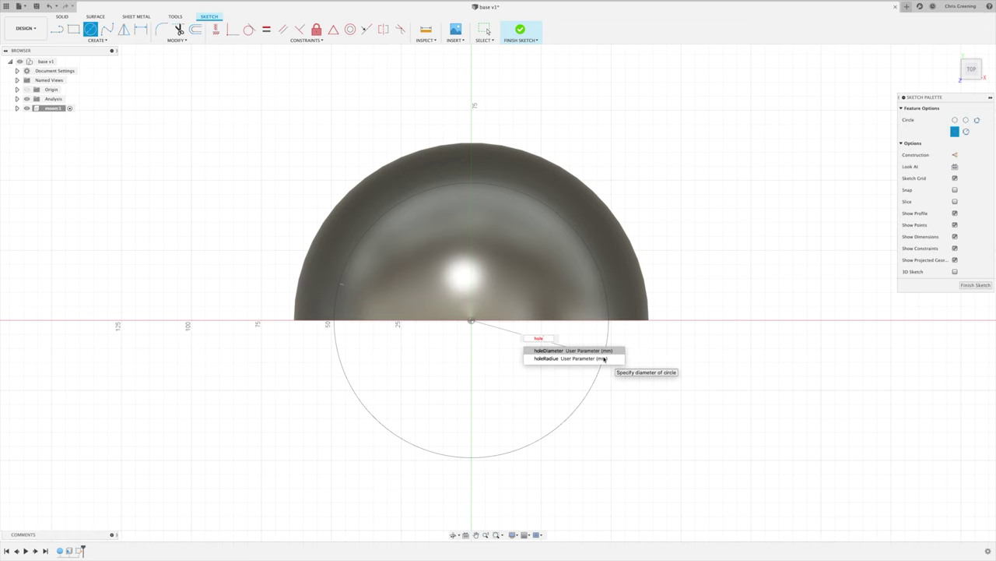
text(e)
click(580, 351)
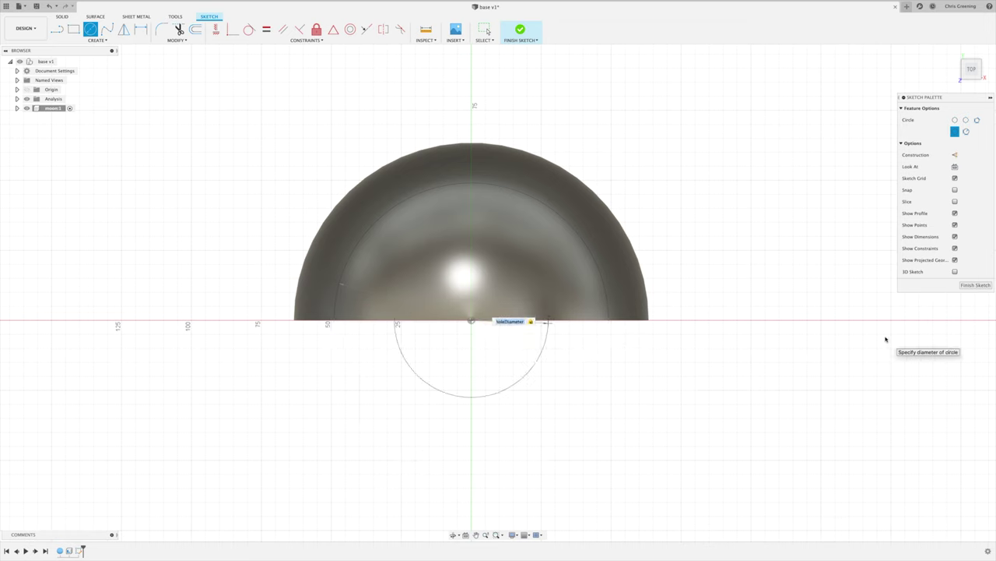
key(Return)
key(Return)
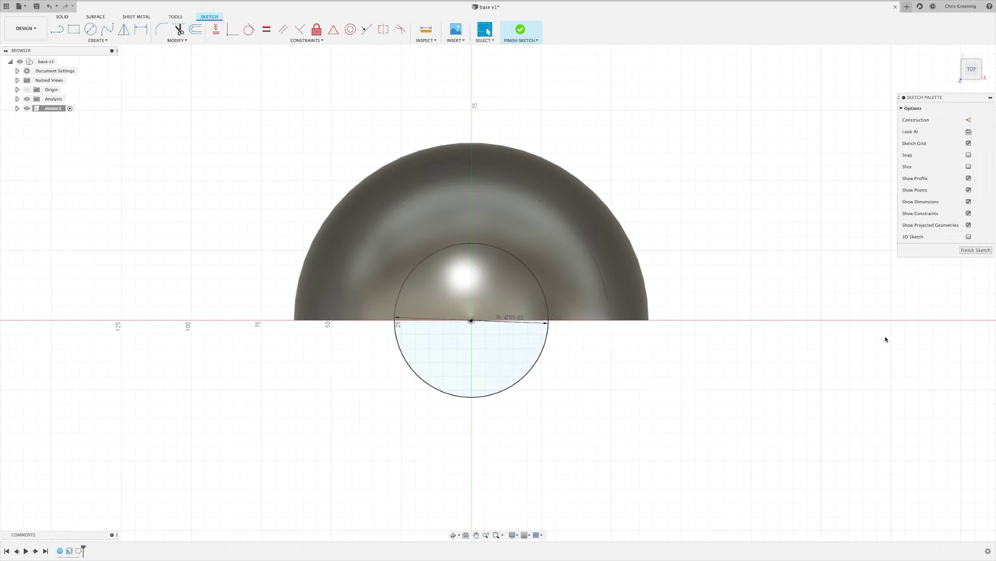
- Extrude the hole circle as a cut up to the shell body, opening the bottom
click(975, 250)
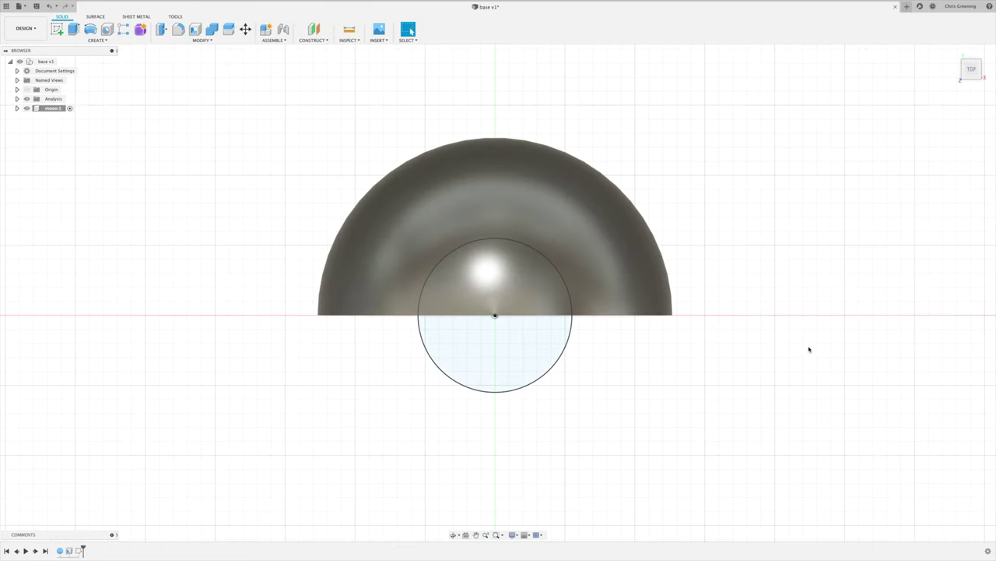
key(e)
shift+middle_drag(802, 347, 774, 271)
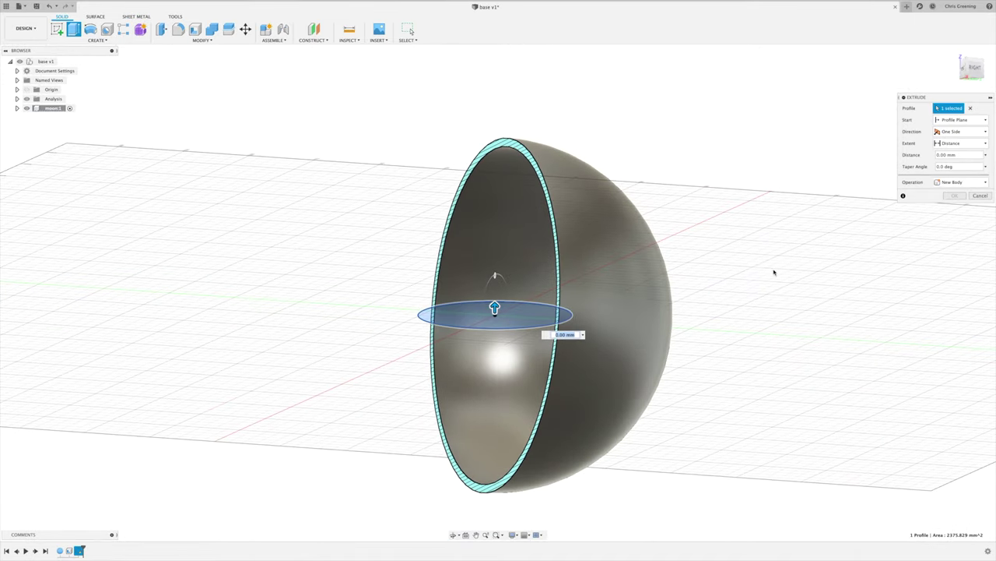
click(956, 143)
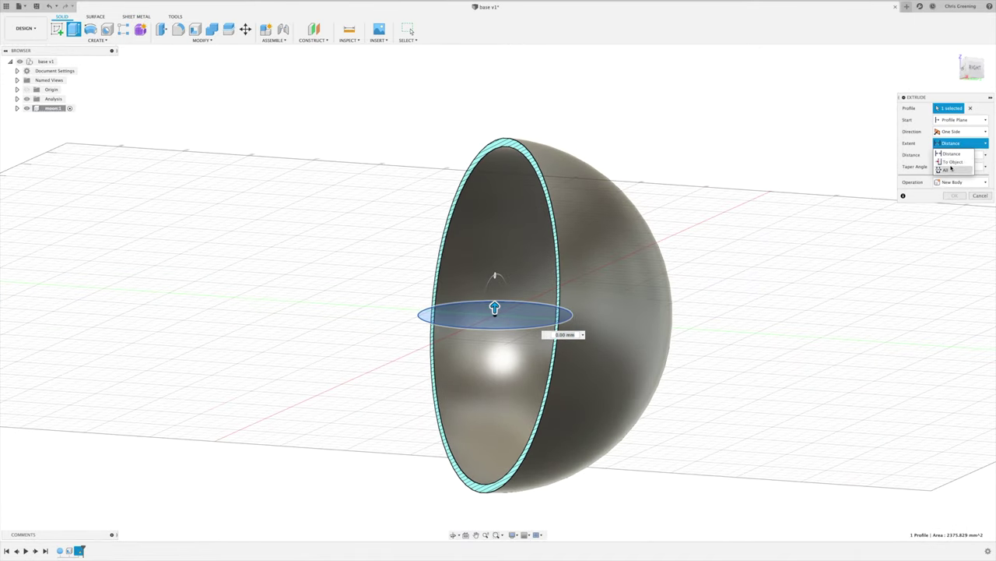
click(953, 161)
click(534, 487)
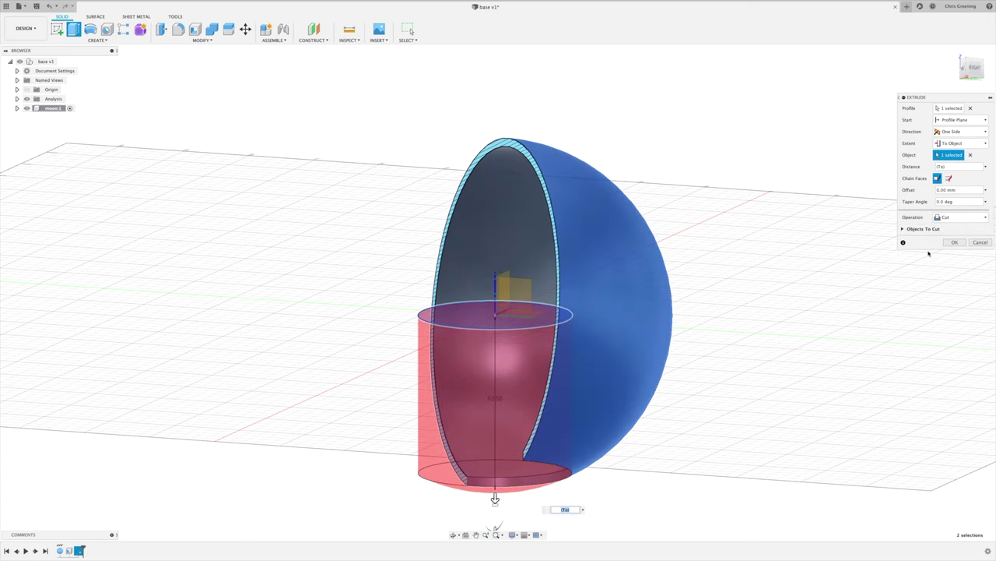
click(953, 243)
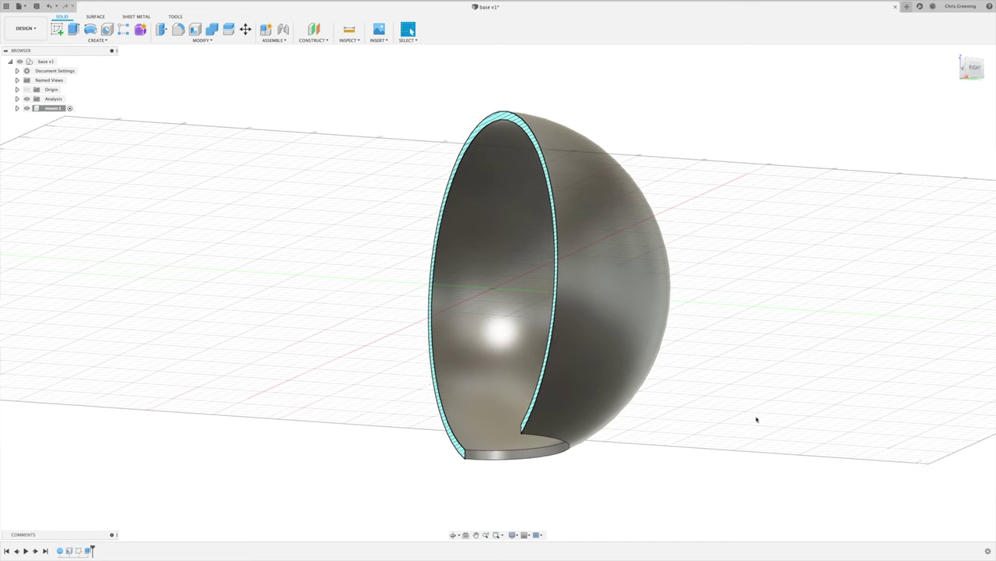
shift+middle_drag(756, 416, 756, 394)
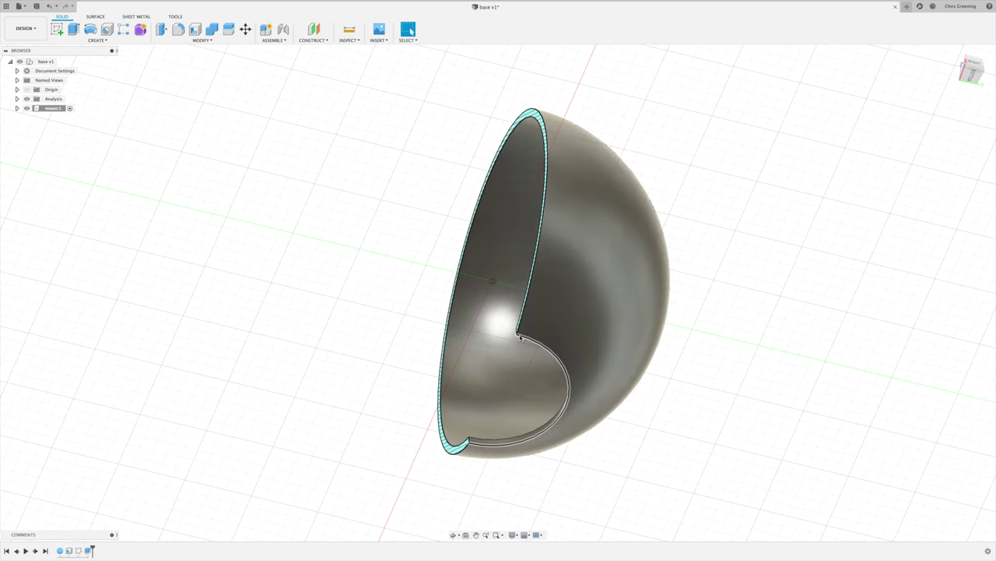
shift+middle_drag(759, 372, 789, 395)
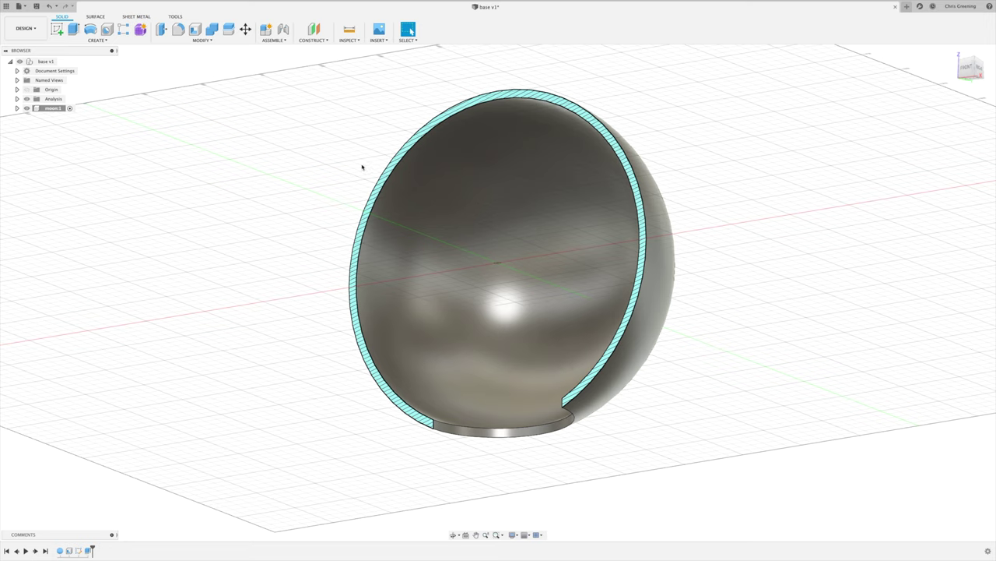
- Start a new user parameter holeOffset with a sqrt expression
click(201, 42)
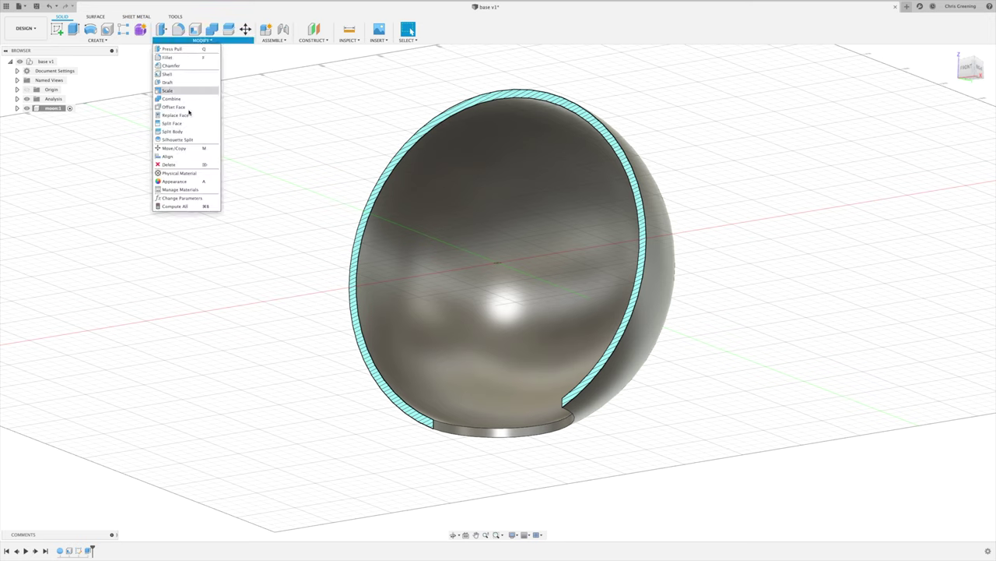
click(181, 198)
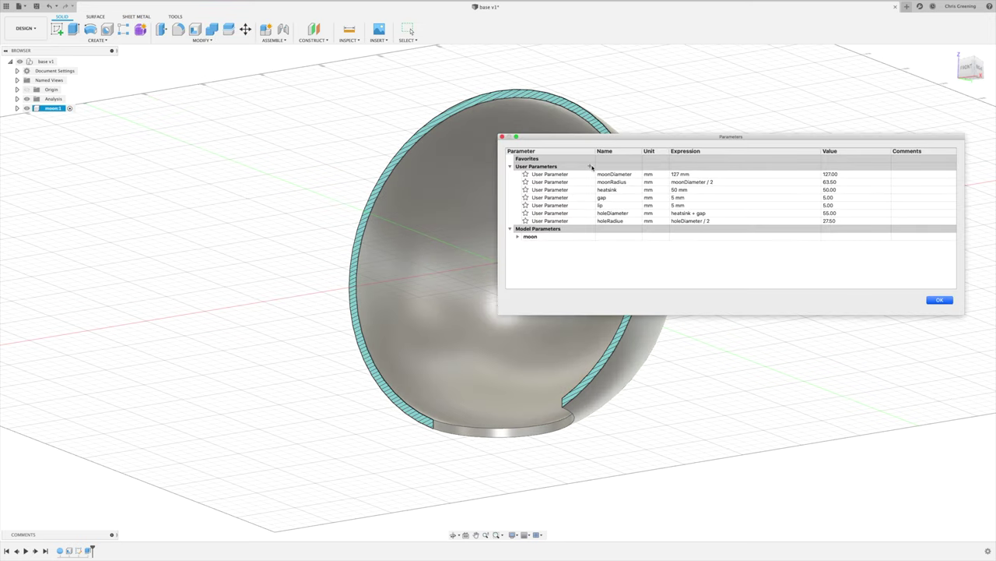
click(591, 167)
text(holeOffset)
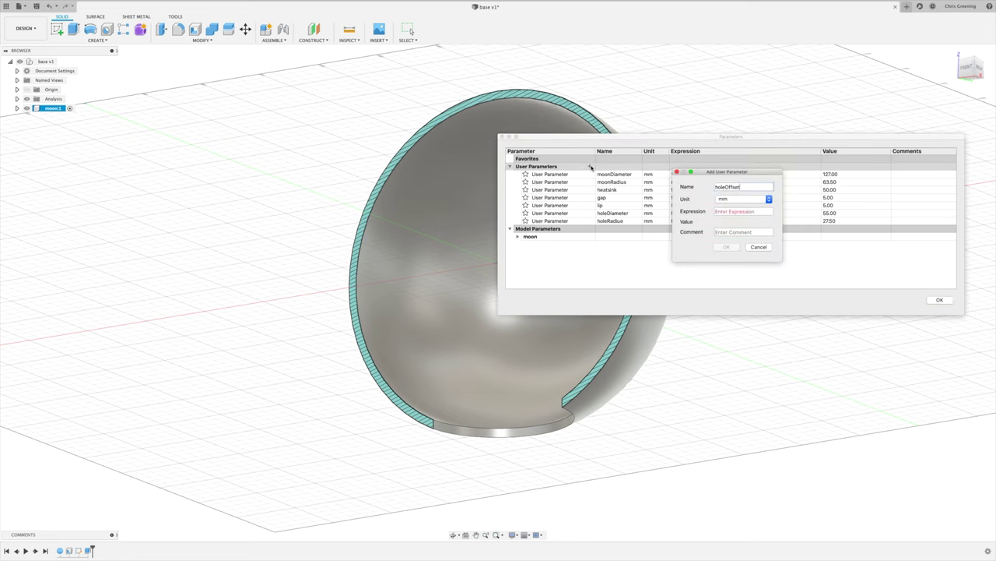
key(Tab)
text(sqrt)
drag(674, 258, 444, 234)
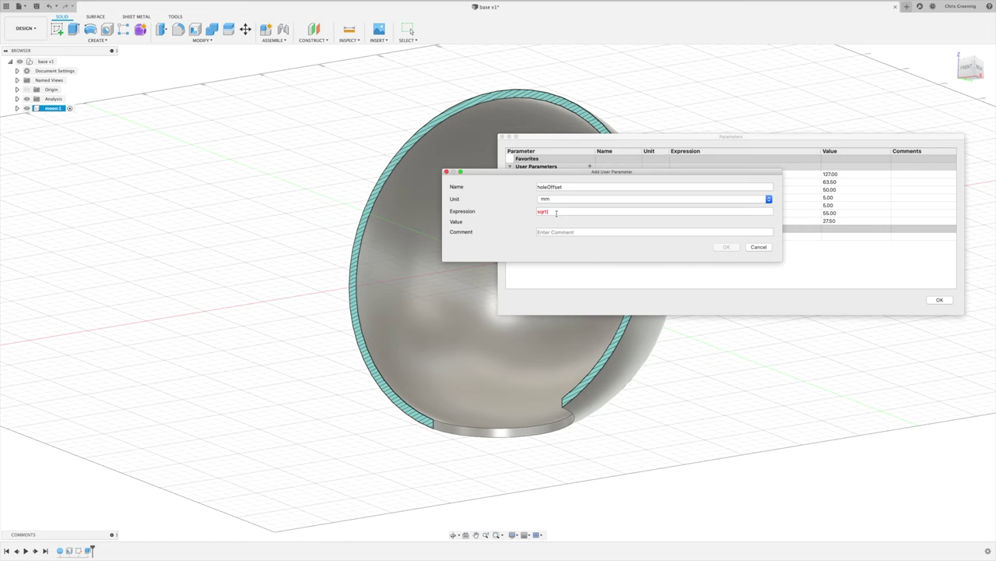
- Set holeOffset to sqrt(moonRadius² − holeRadius²), giving 57.236 mm, and close Parameters
text(moo)
key(BackSpace)
key(BackSpace)
key(BackSpace)
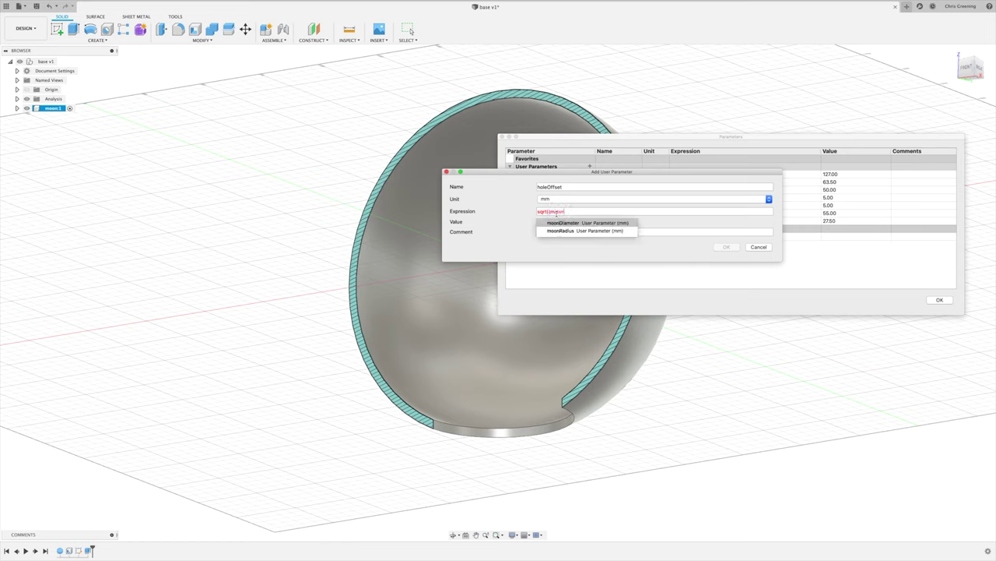
click(556, 229)
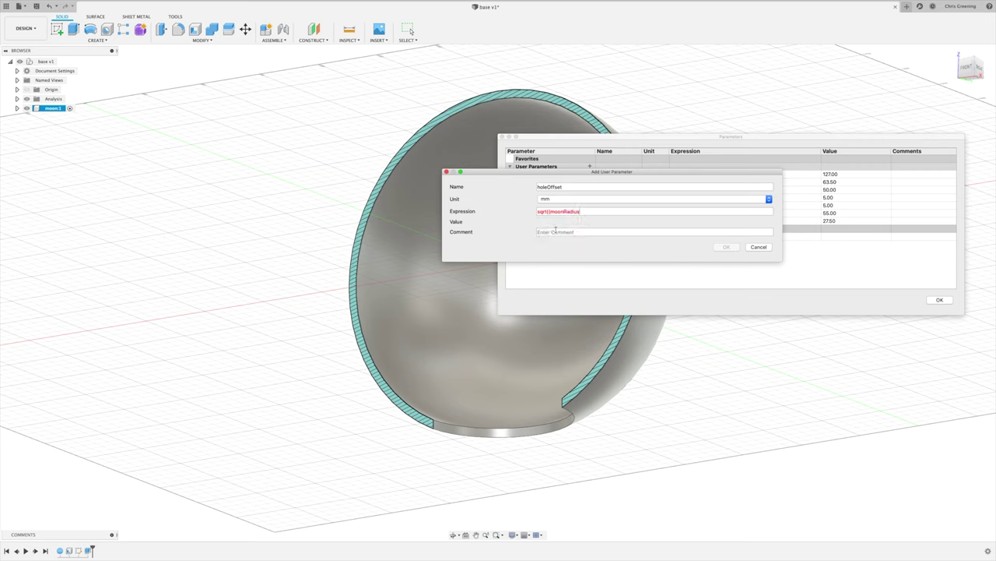
text(/1mm)*(moon)
click(557, 231)
text(/1mm) - (hole)
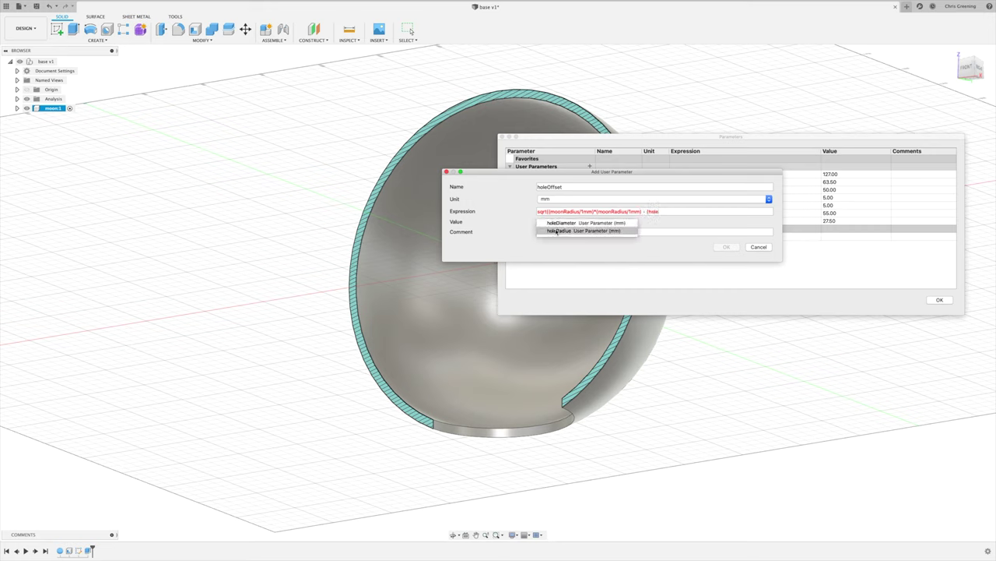
click(558, 231)
text(/1mm)
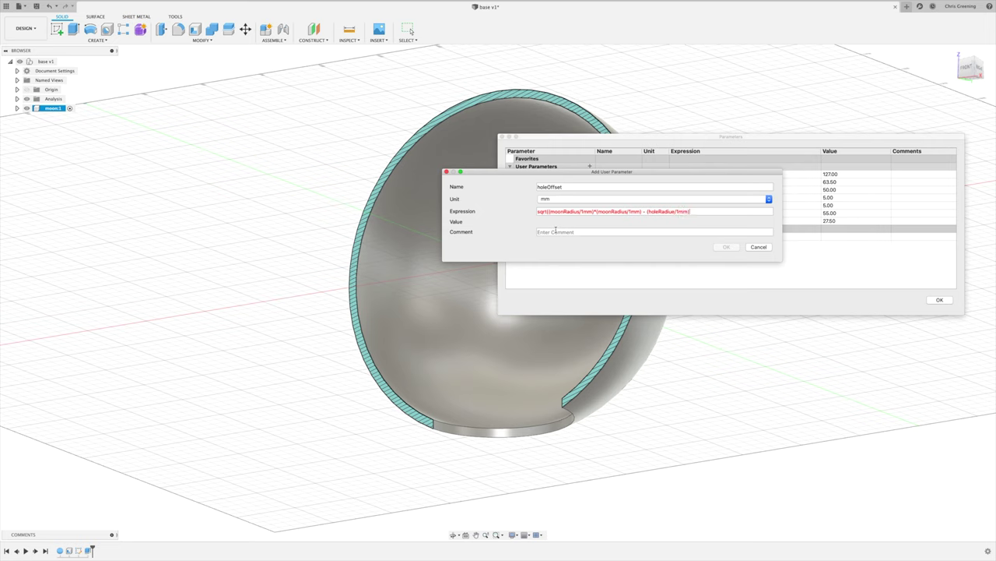
text()*(hol)
click(557, 231)
text(/1mm)))
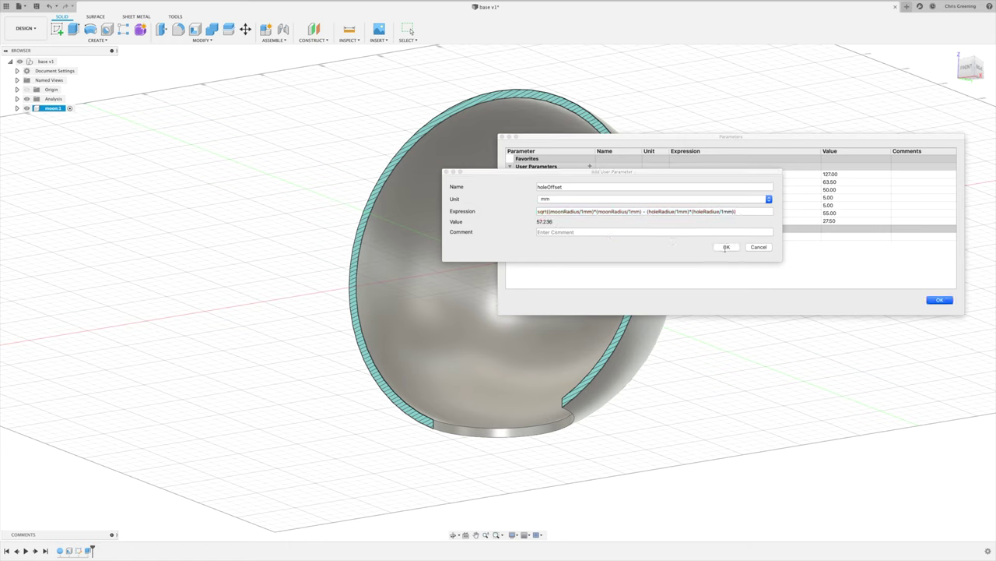
click(726, 247)
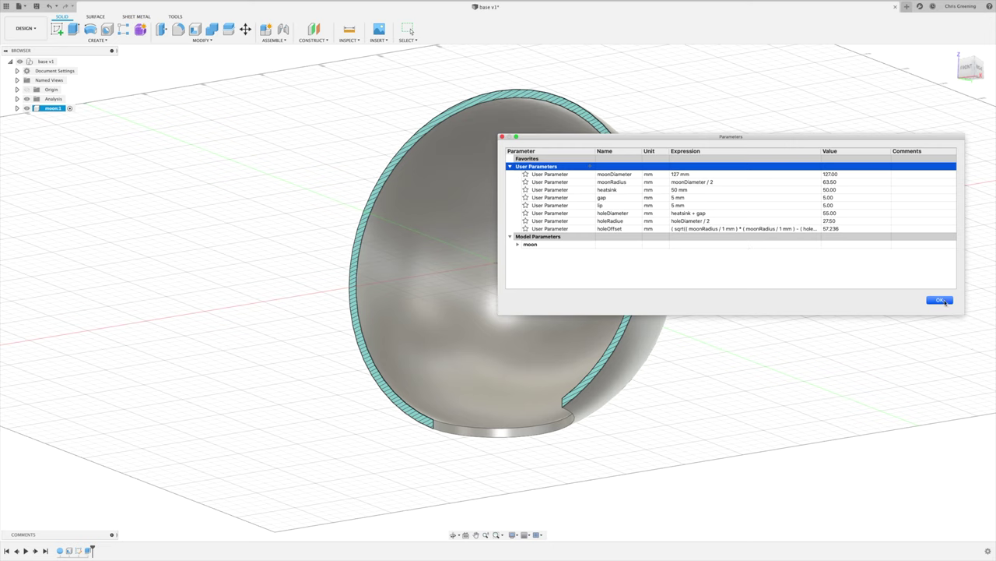
click(940, 299)
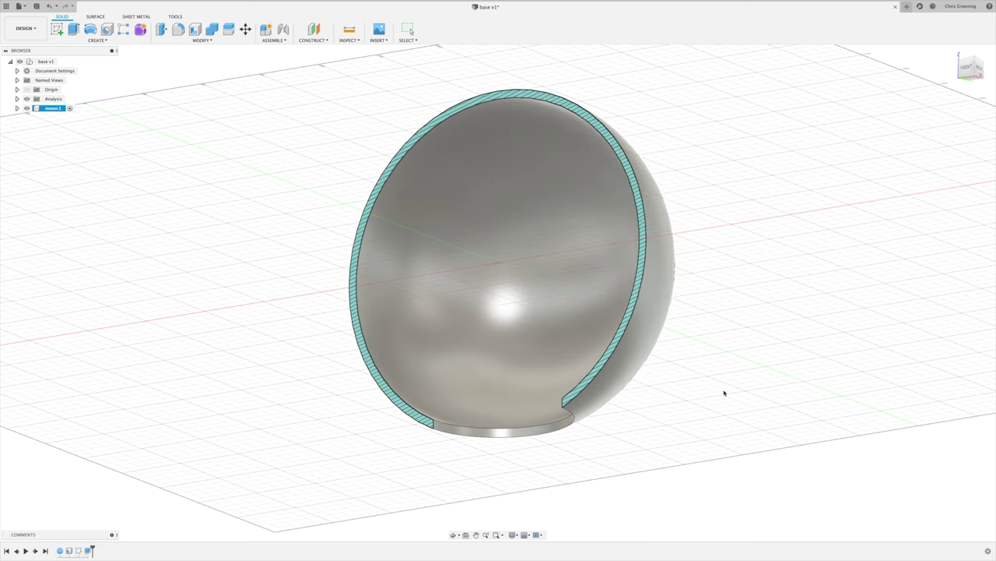
- Create a construction plane offset −holeOffset (−57.236 mm) from the XY plane
key(Escape)
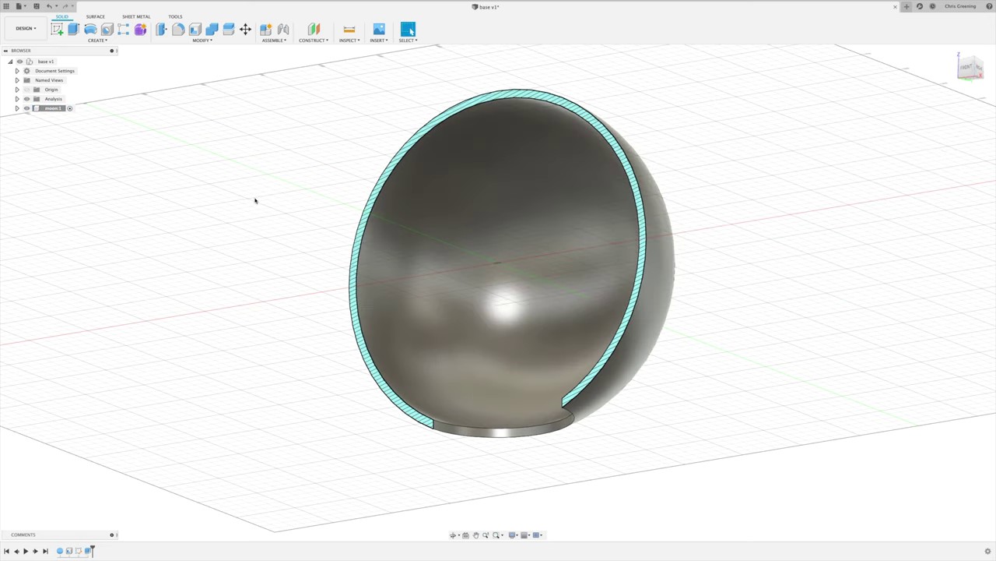
click(321, 43)
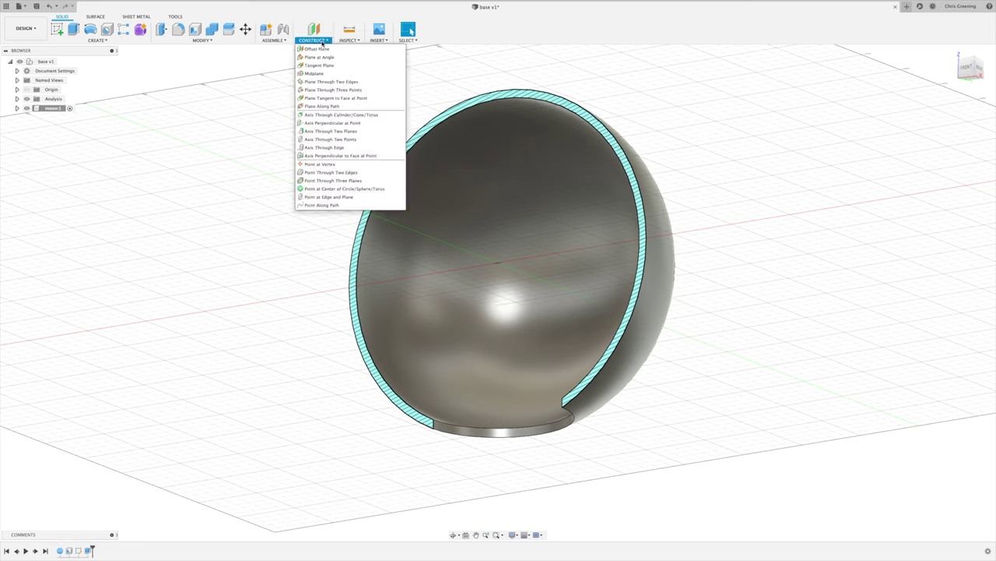
click(323, 52)
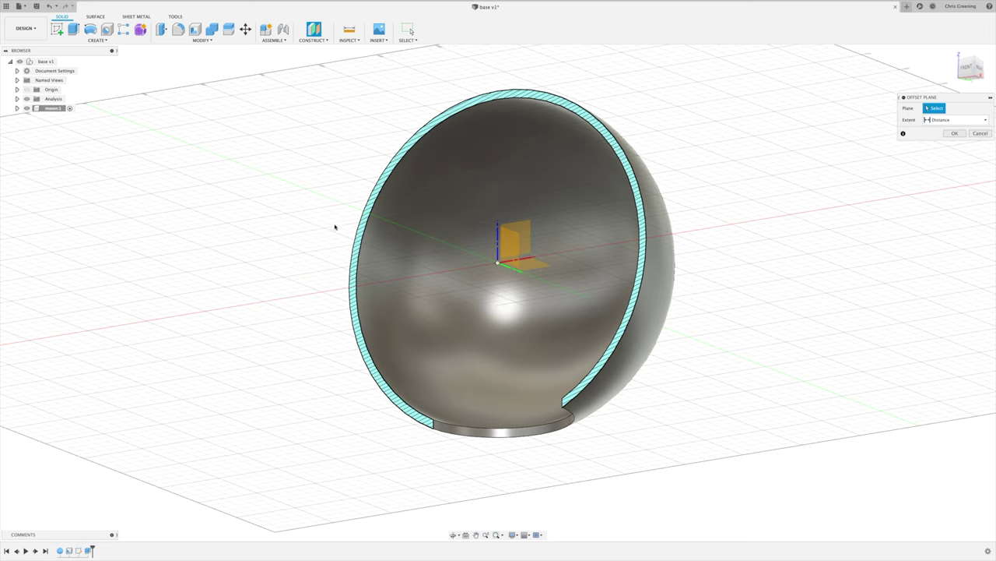
click(537, 267)
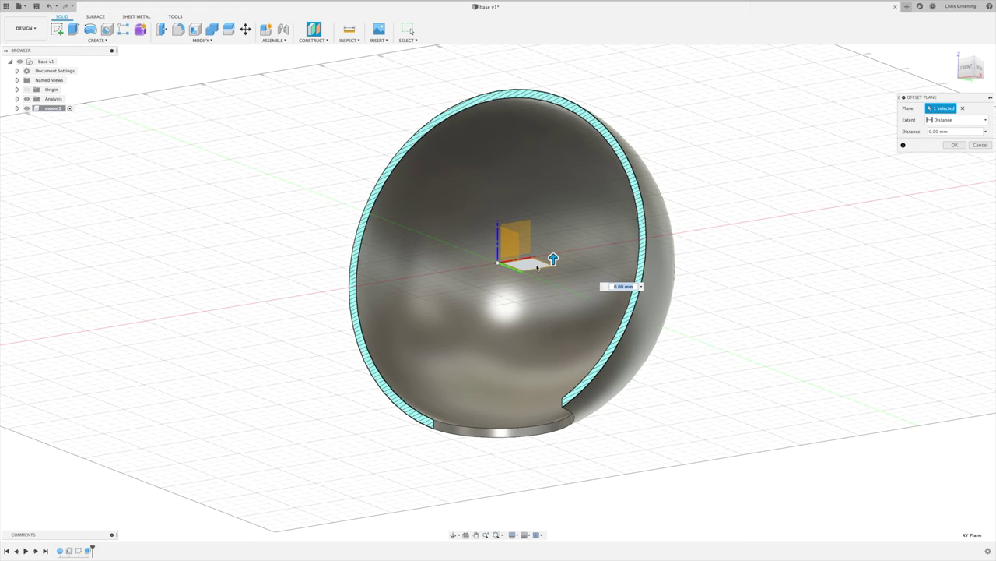
text(hole)
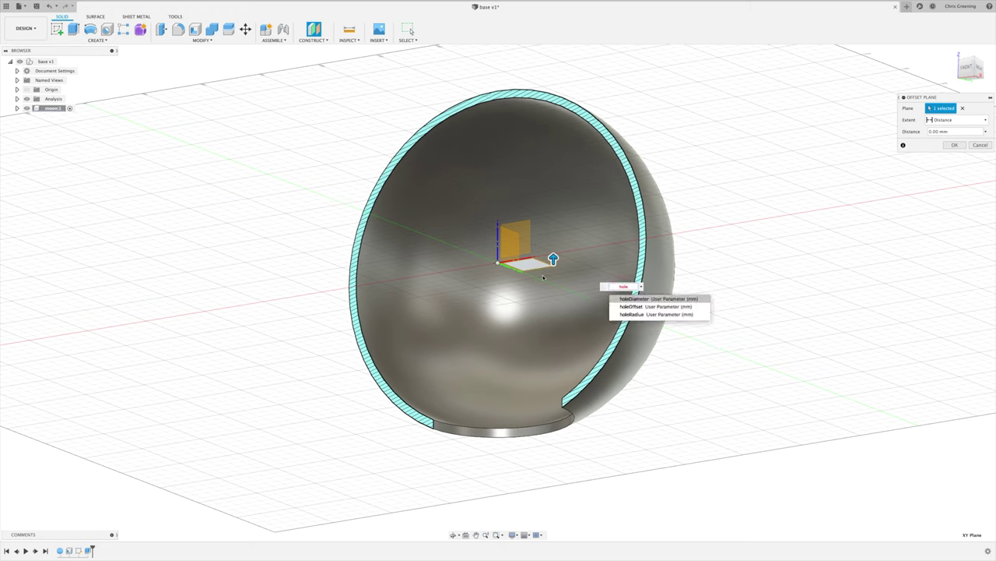
click(633, 307)
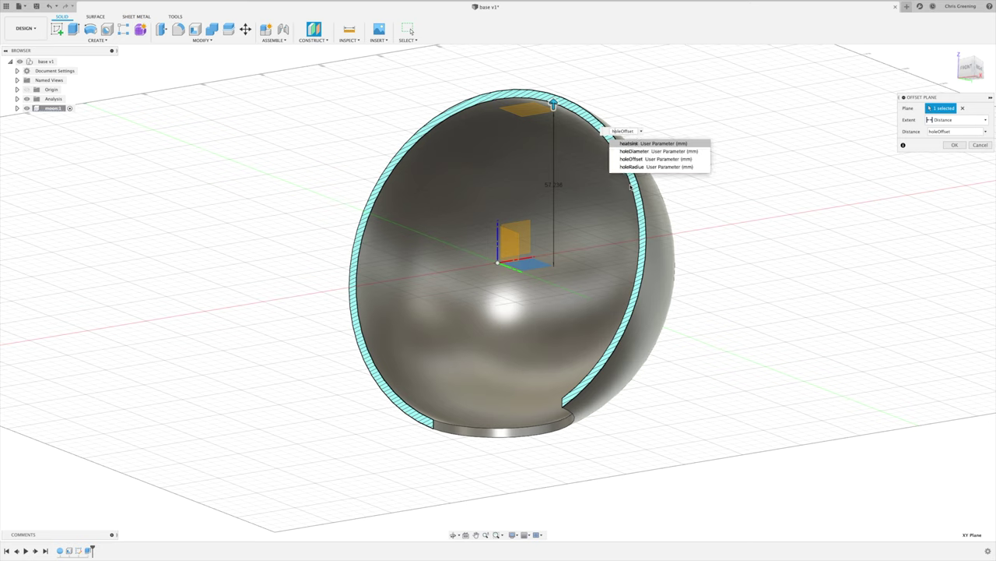
key(Home)
text(-)
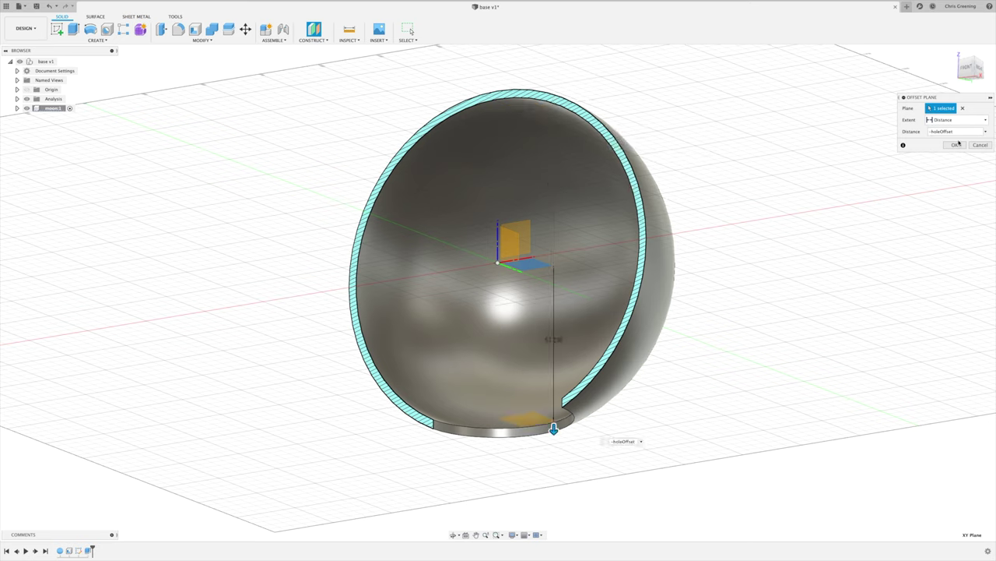
click(954, 145)
shift+middle_drag(675, 345, 672, 352)
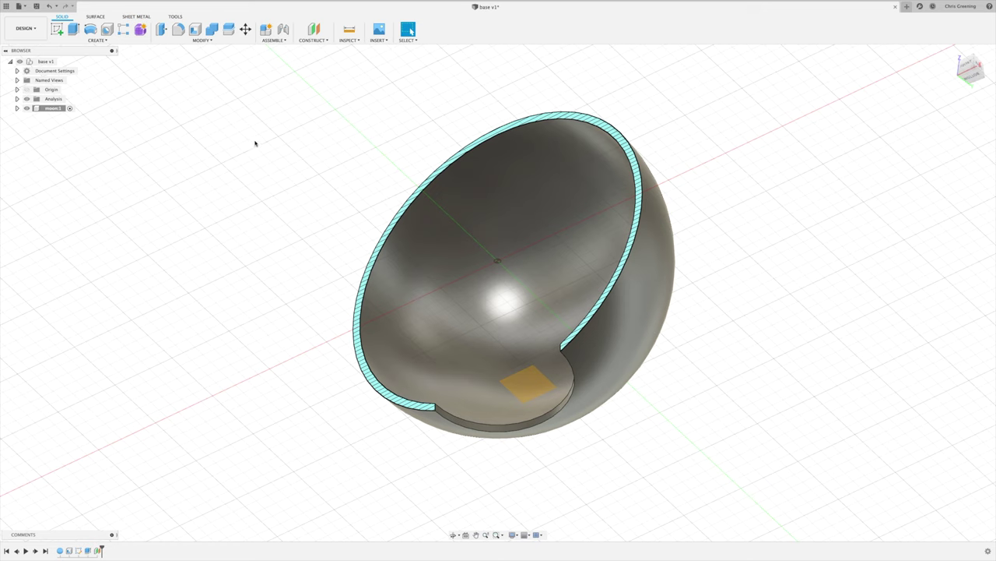
- Start a sketch on the offset plane and project the hole's circular edge
click(57, 29)
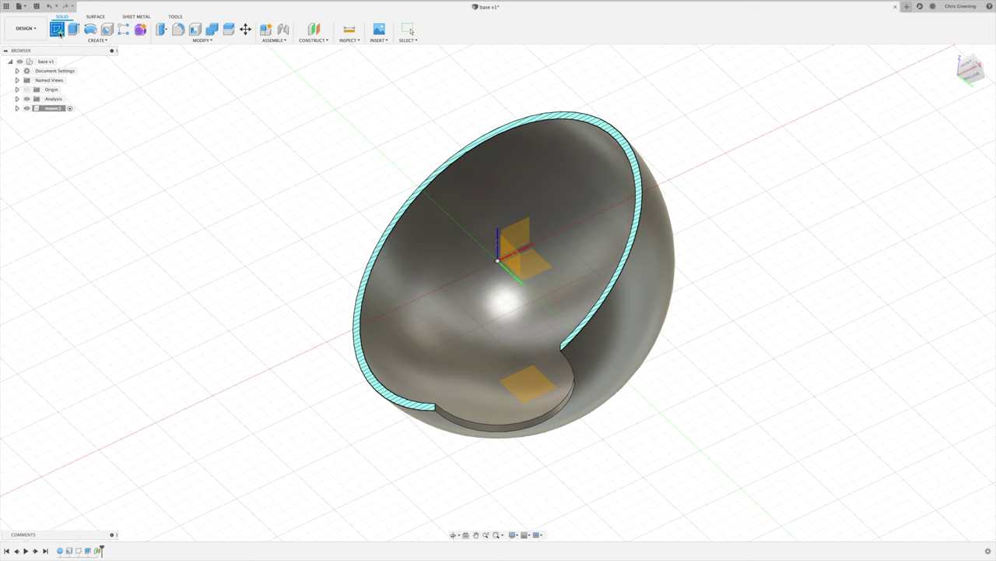
click(530, 382)
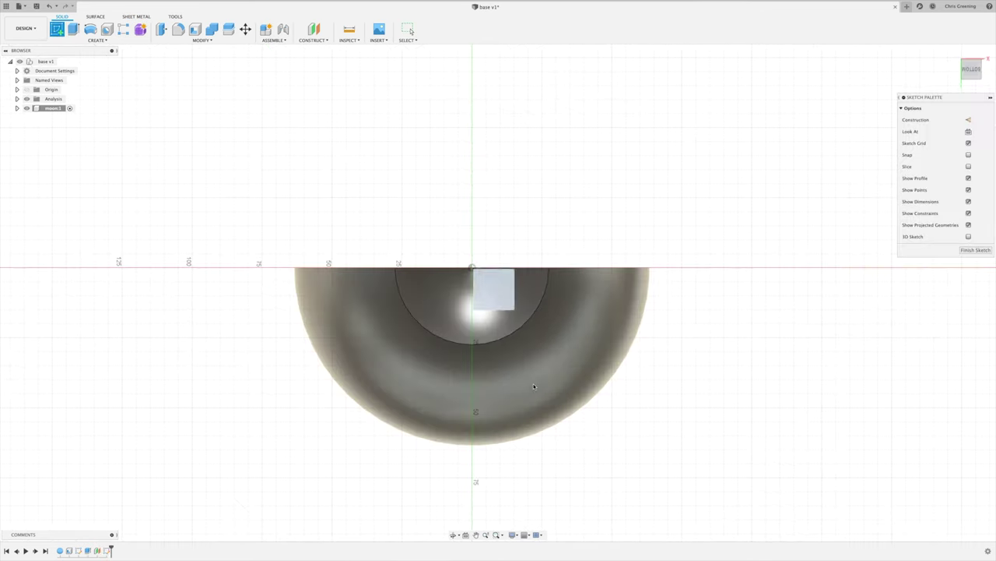
key(p)
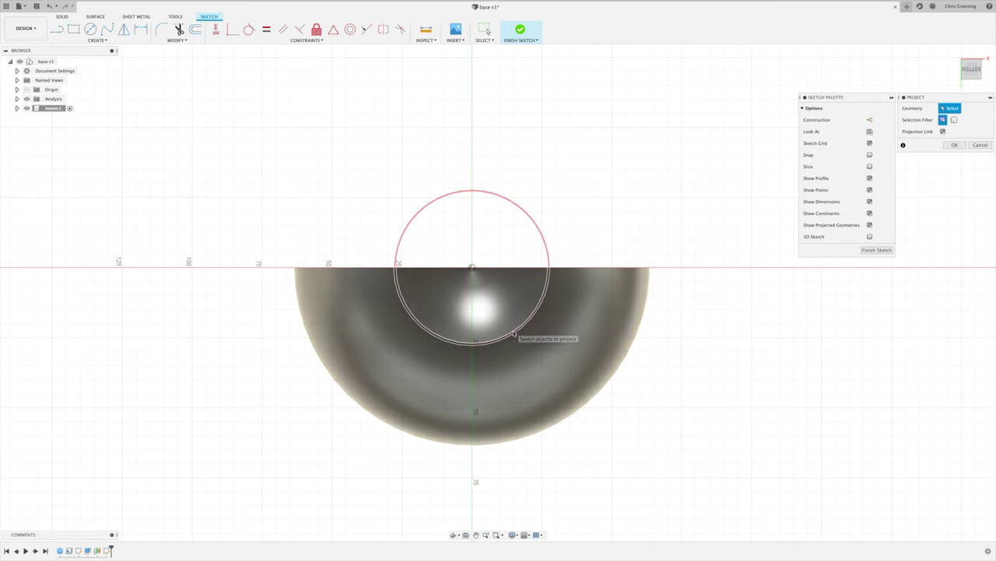
click(513, 332)
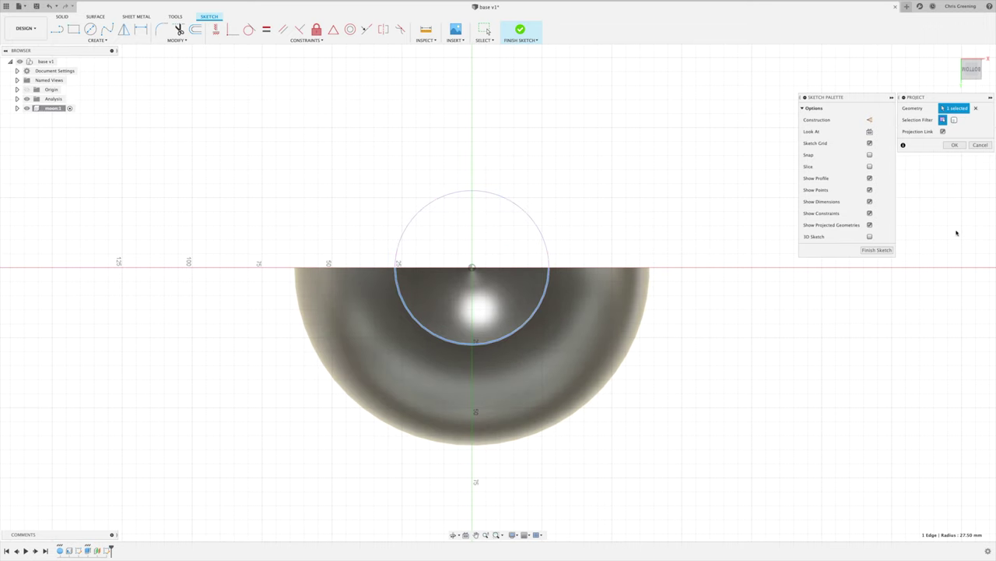
click(955, 145)
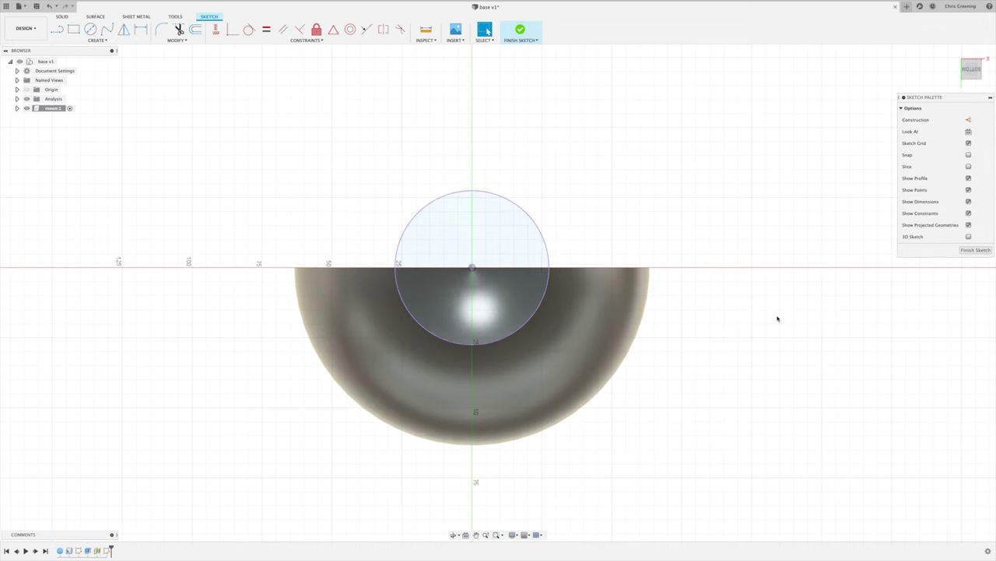
- Offset the projected circle outward by lp and finish the sketch
key(o)
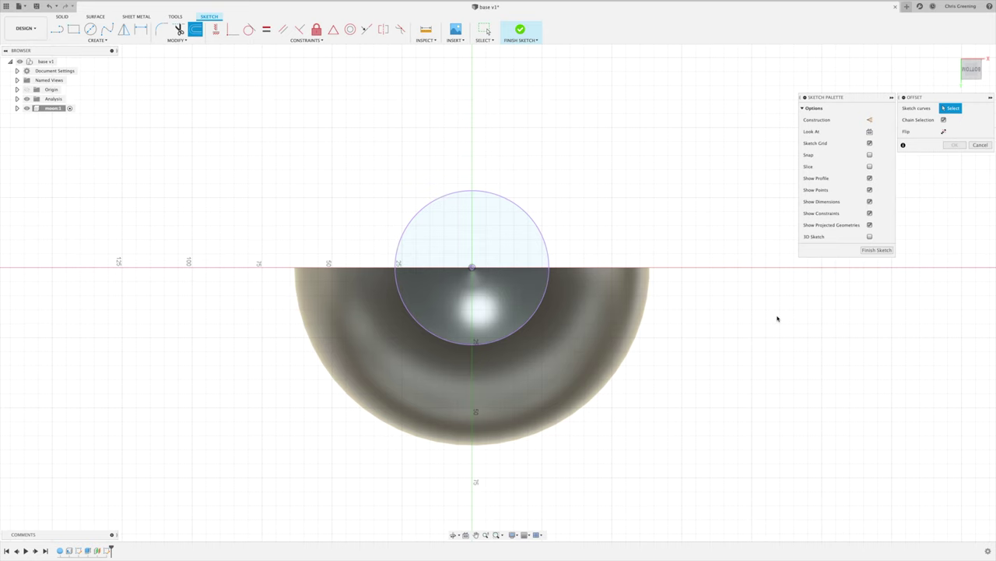
click(551, 279)
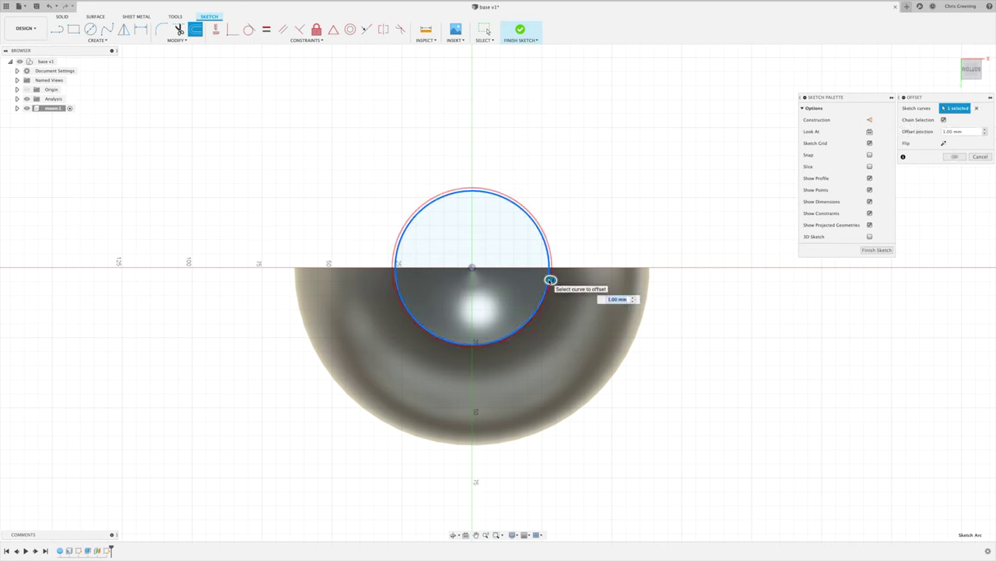
text(lp)
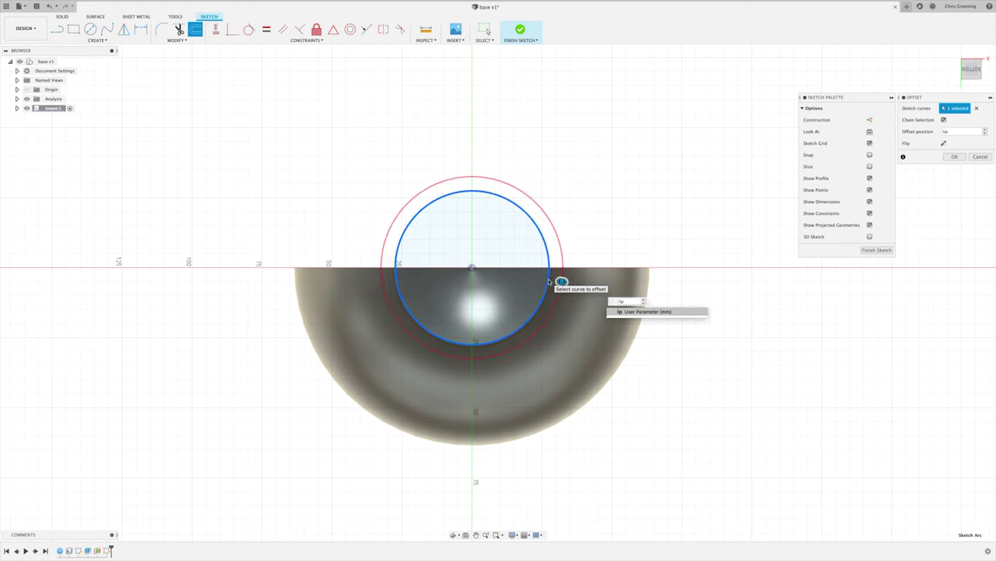
key(Return)
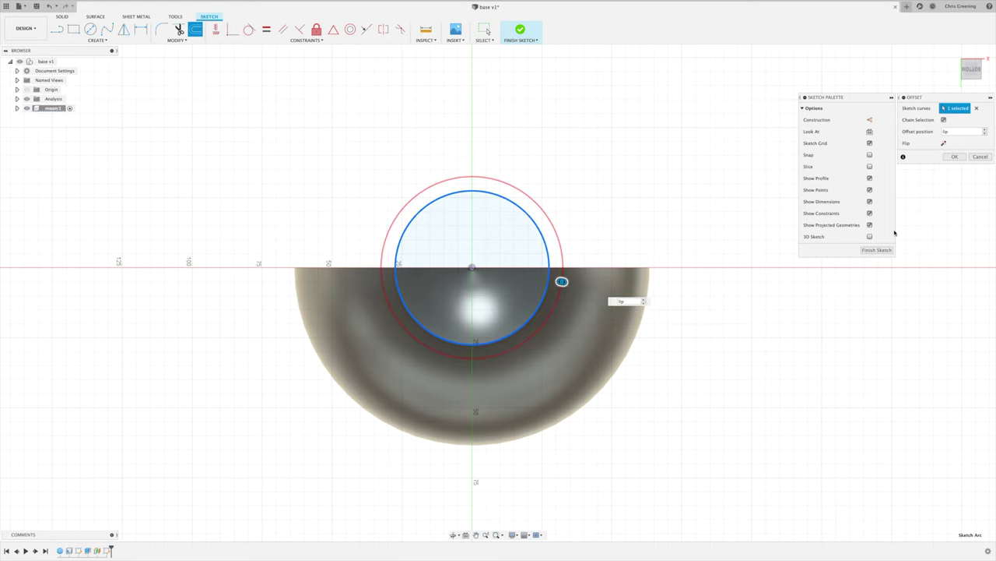
click(954, 157)
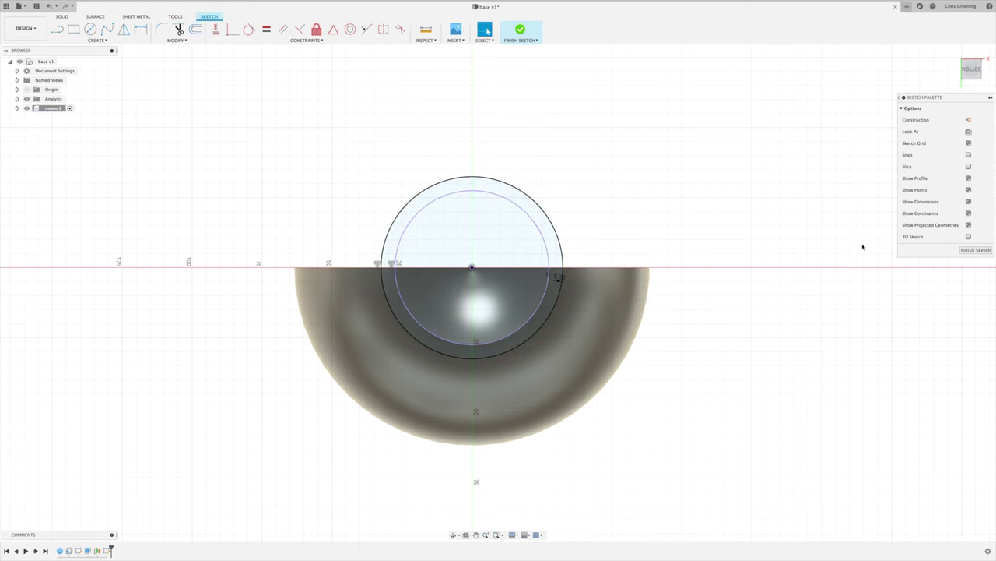
click(974, 249)
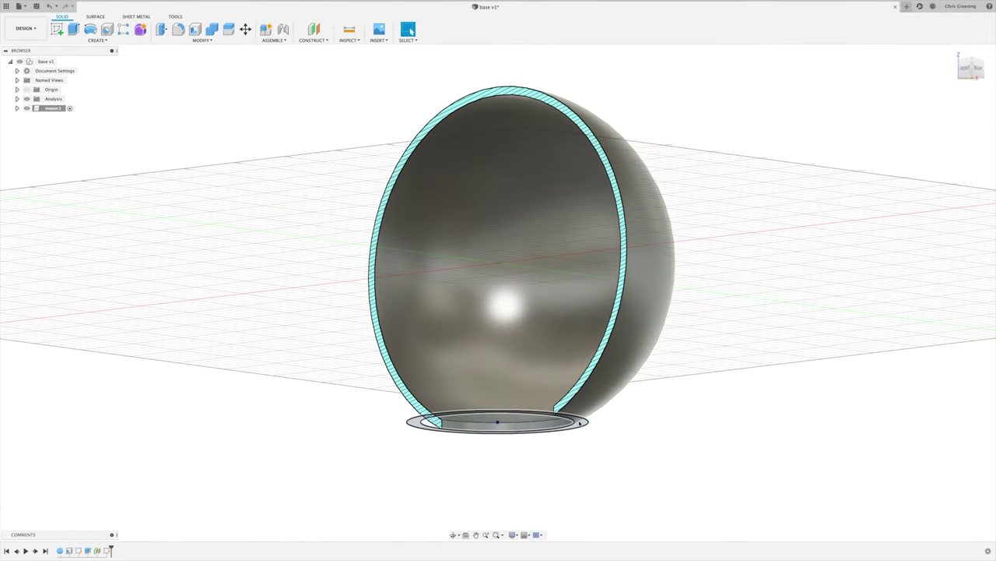
- Extrude the ring profile between the two circles 3.348 mm, joined to the sphere
key(e)
click(580, 423)
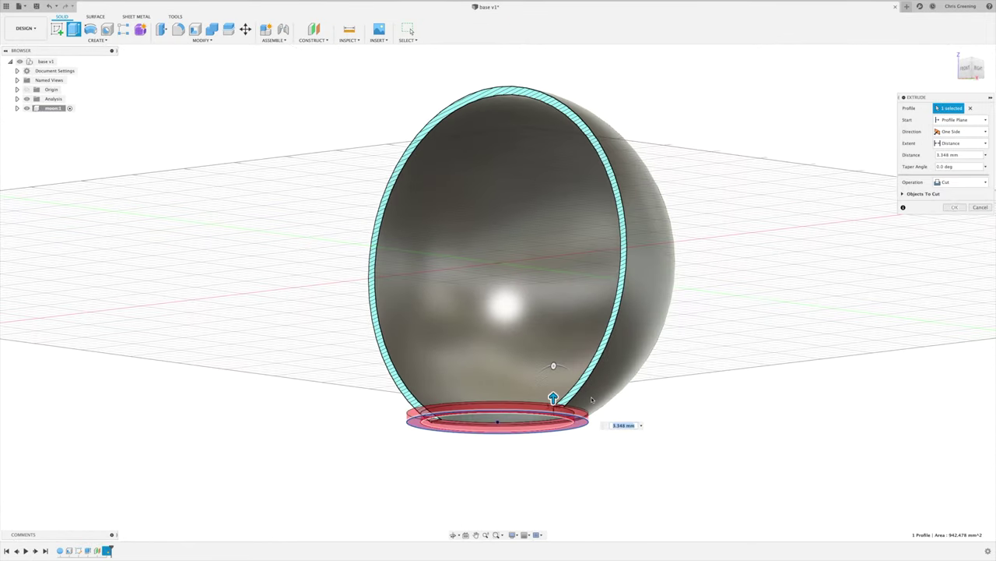
click(953, 183)
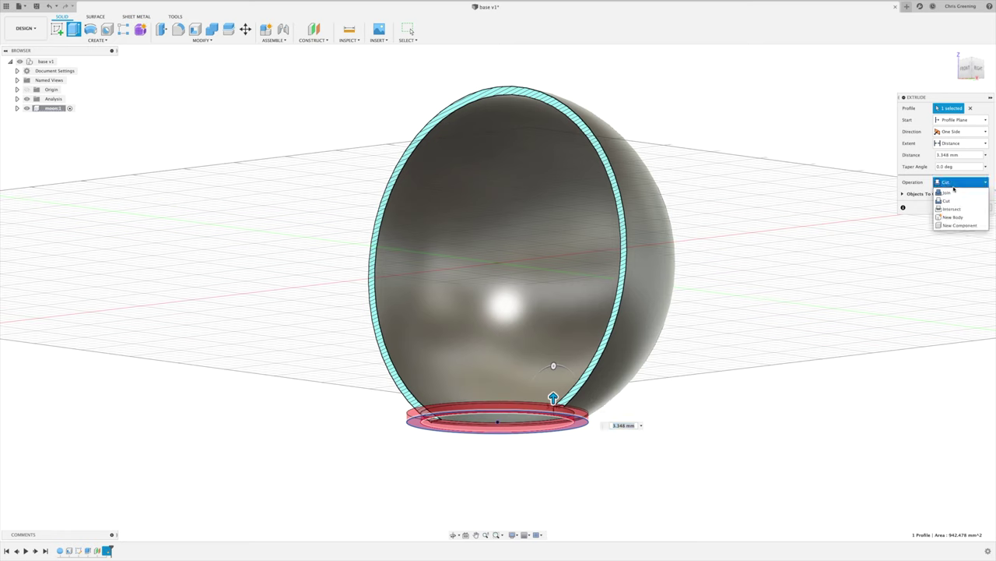
click(949, 192)
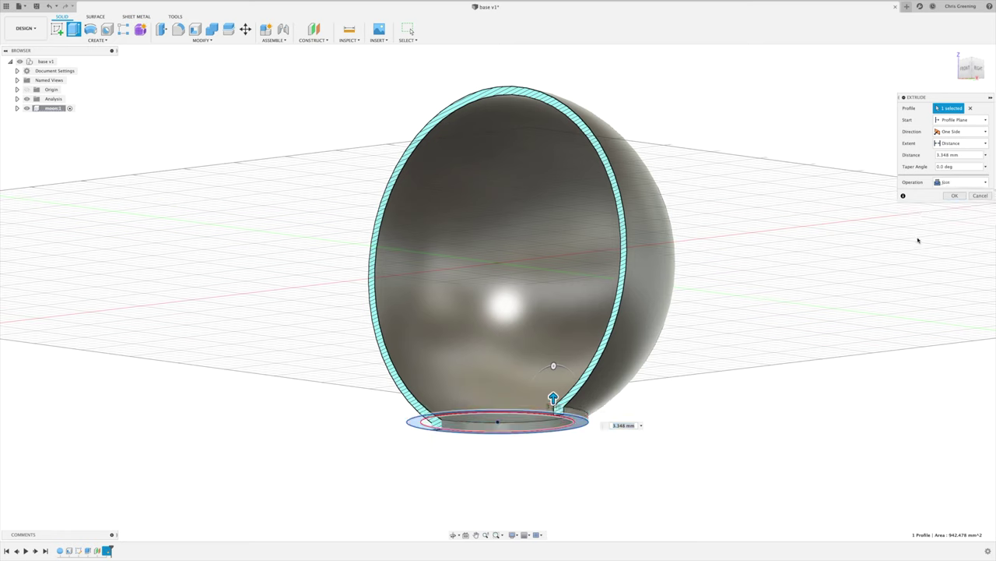
click(953, 196)
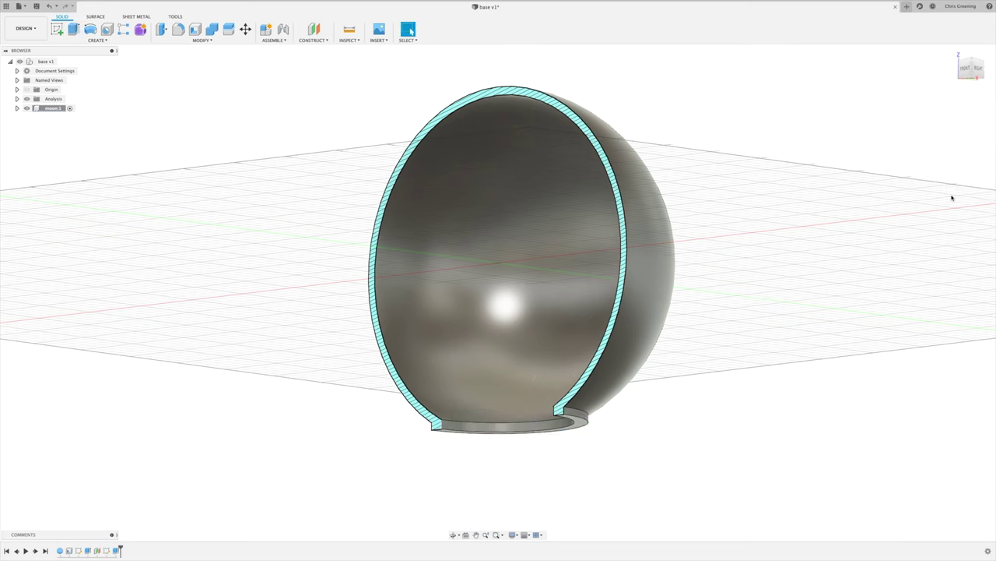
shift+middle_drag(804, 319, 332, 207)
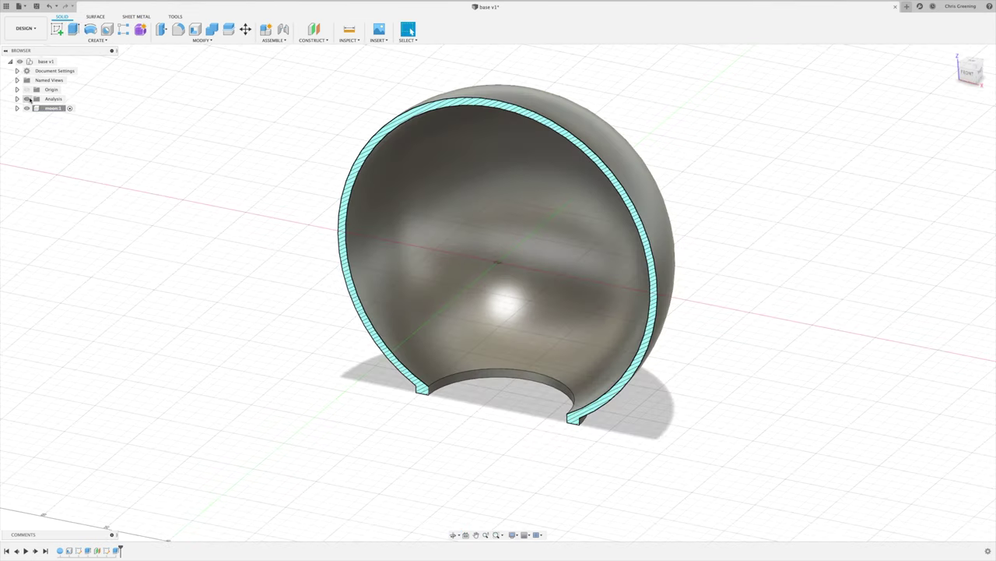
- Hide the Section Analysis so the whole sphere and its bottom opening show
click(27, 99)
shift+middle_drag(698, 387, 685, 332)
shift+middle_drag(707, 397, 665, 460)
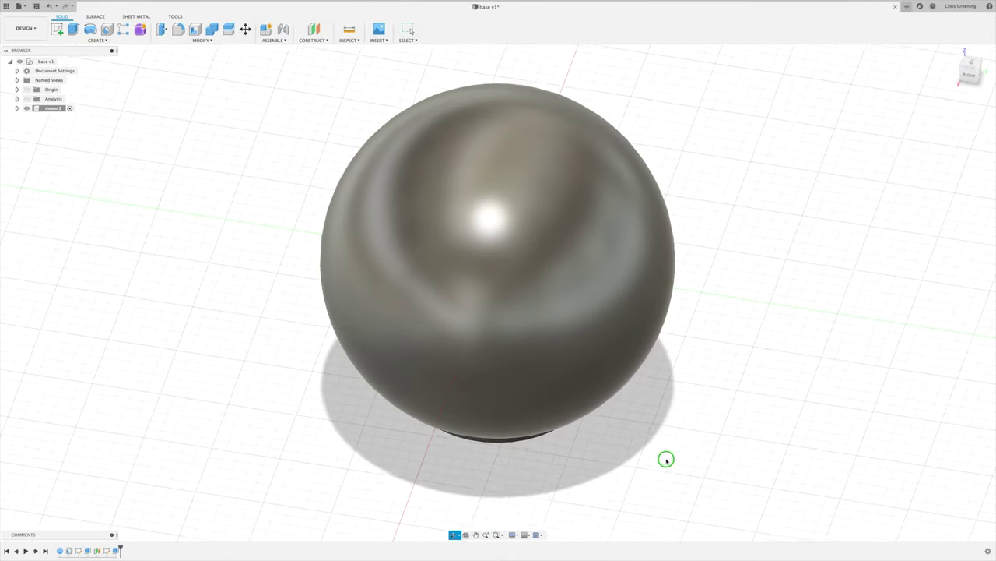
- Open the sphere's Appearance dialog and browse to the Plastic > Translucent library folder
click(540, 294)
right_click(540, 293)
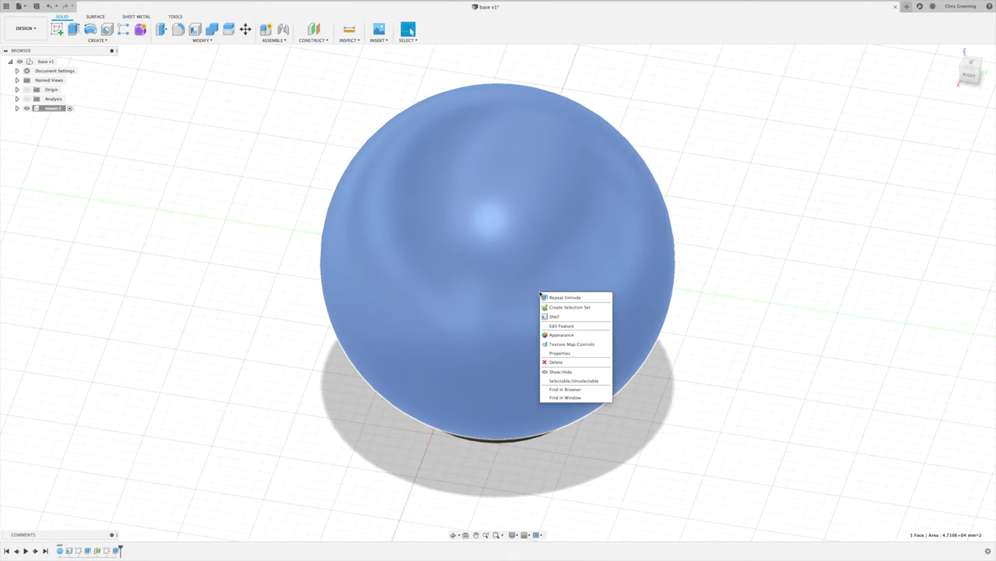
click(562, 336)
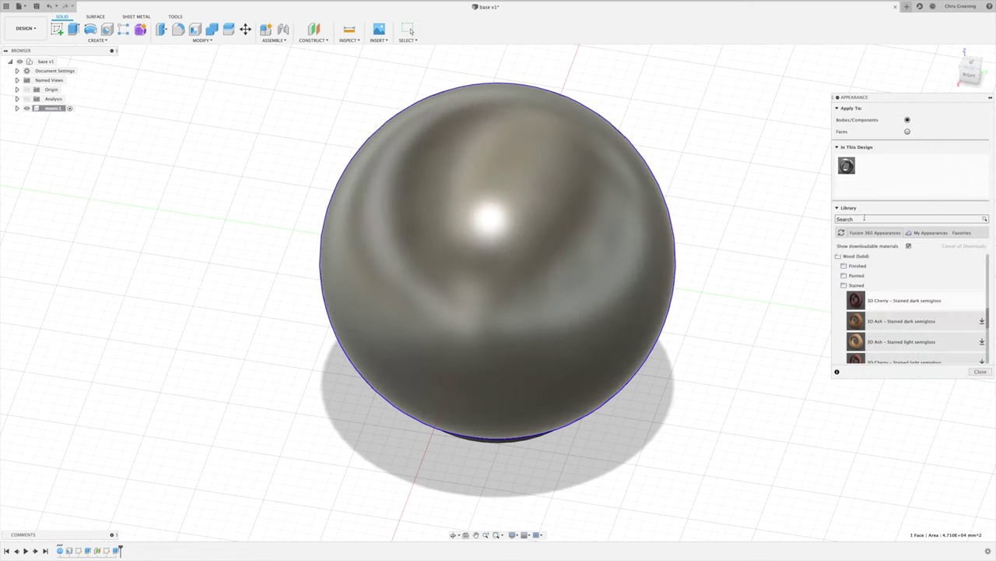
click(863, 218)
click(844, 285)
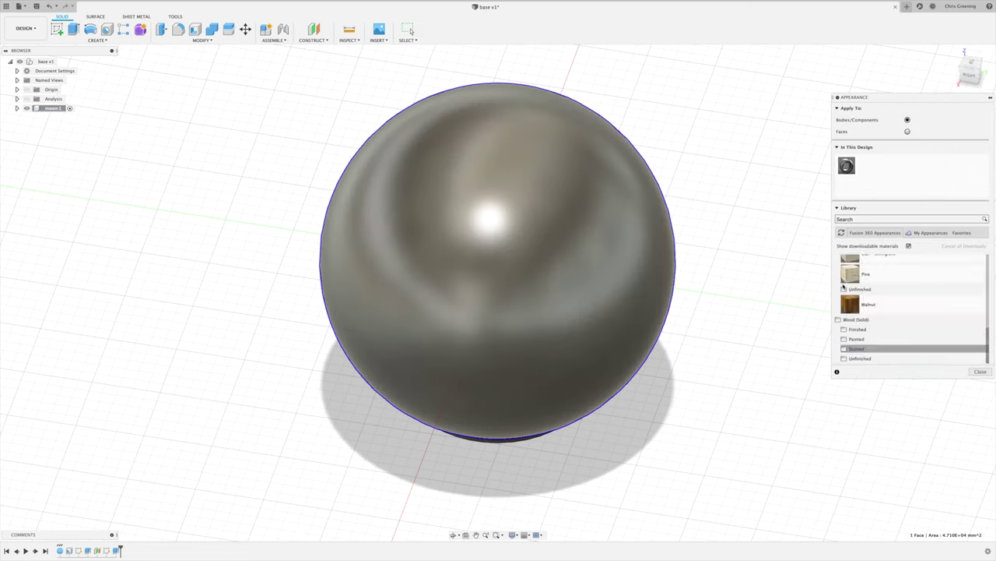
scroll(844, 320, up, 5)
scroll(839, 308, down, 1)
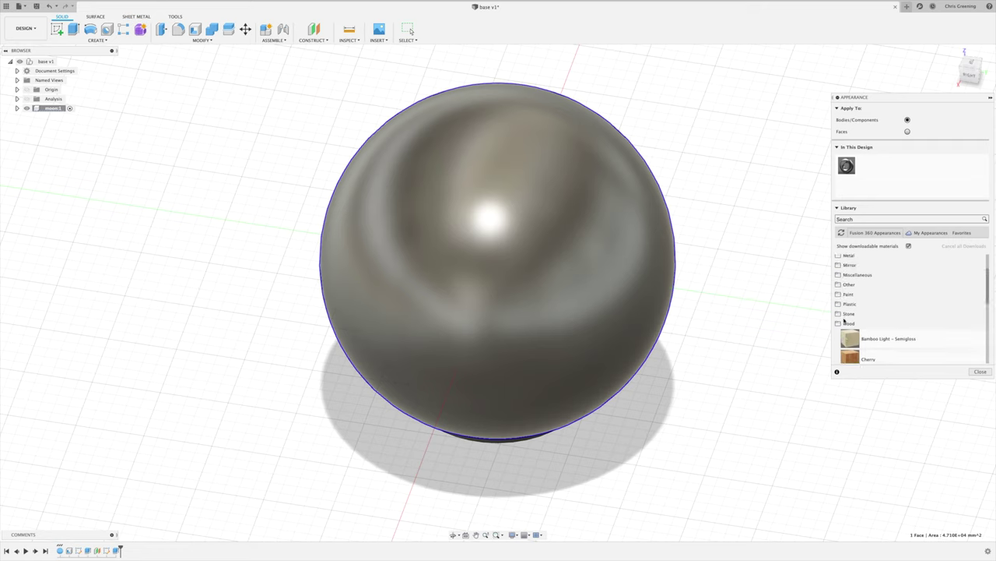
click(837, 304)
scroll(864, 319, down, 6)
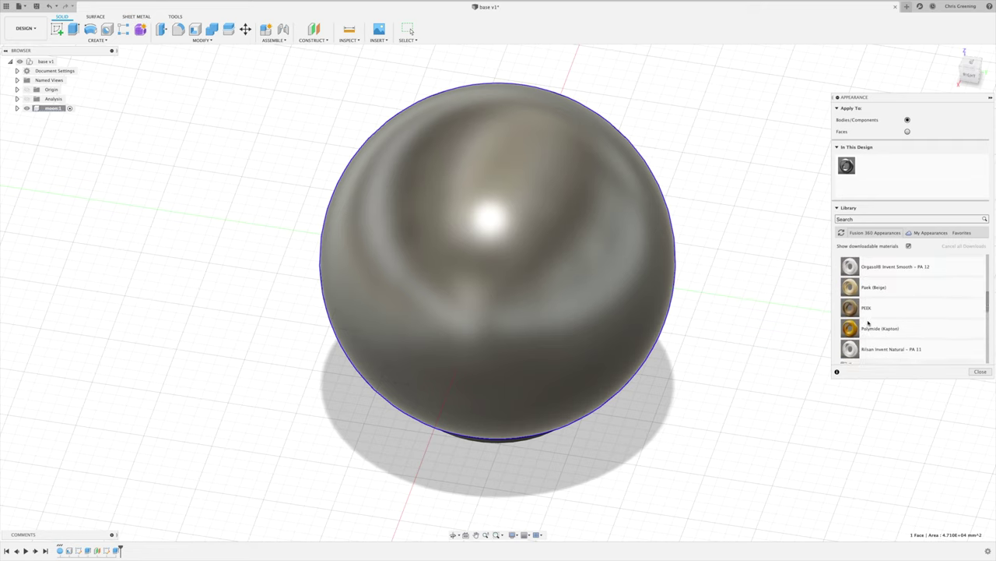
scroll(868, 322, down, 2)
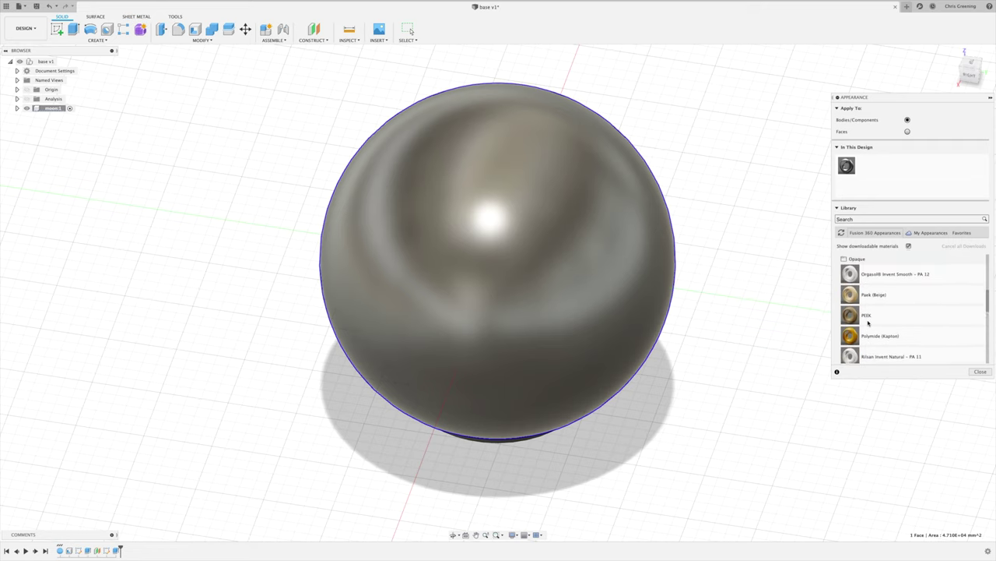
scroll(868, 323, down, 3)
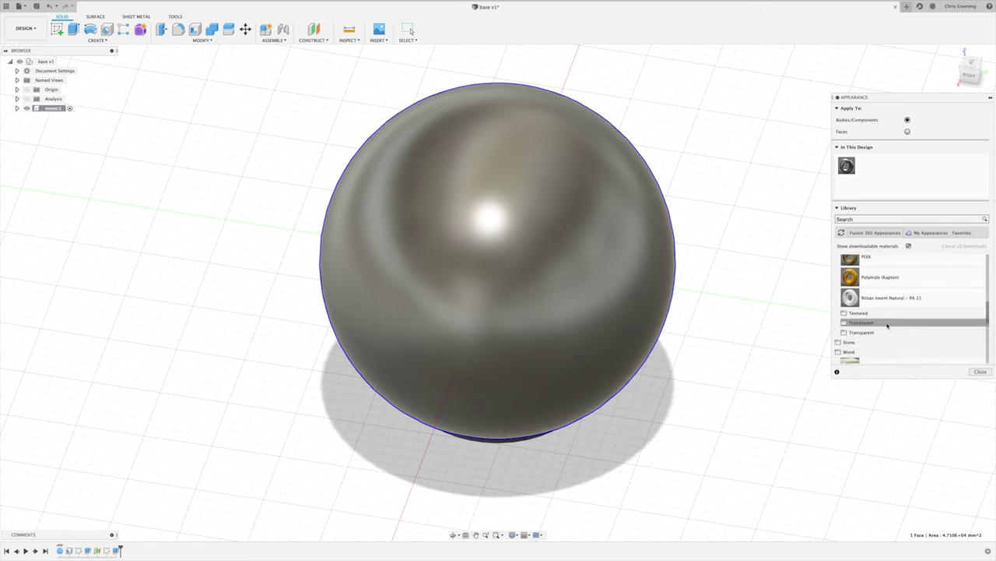
click(871, 327)
- Apply Plastic - Translucent Glossy (White) to the moon sphere
scroll(880, 333, down, 2)
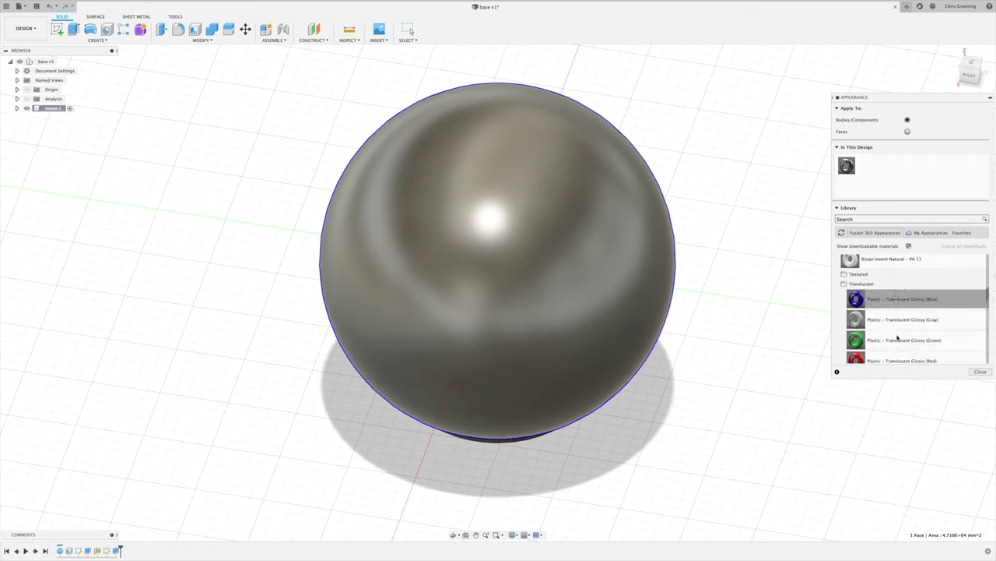
scroll(885, 336, down, 2)
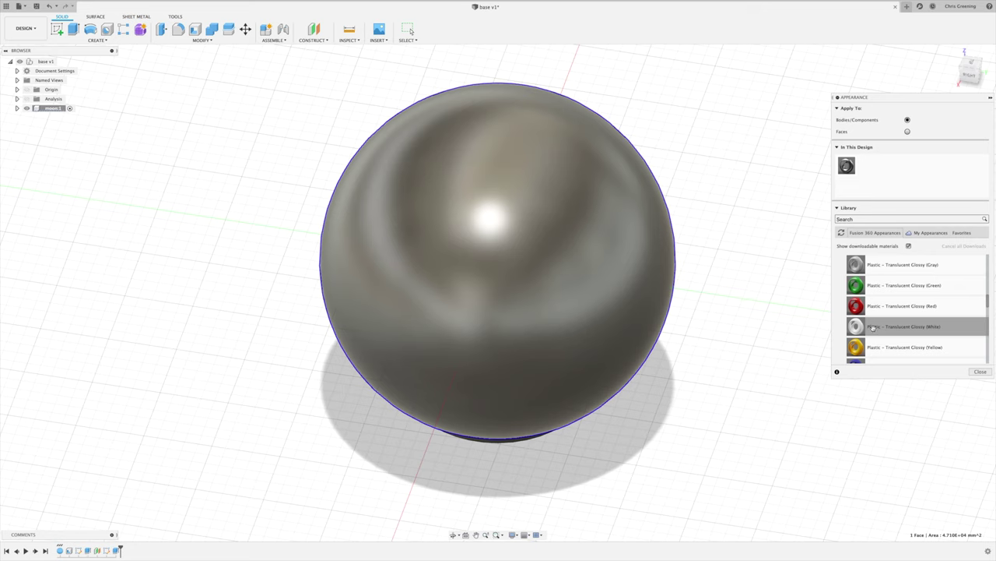
drag(873, 327, 588, 279)
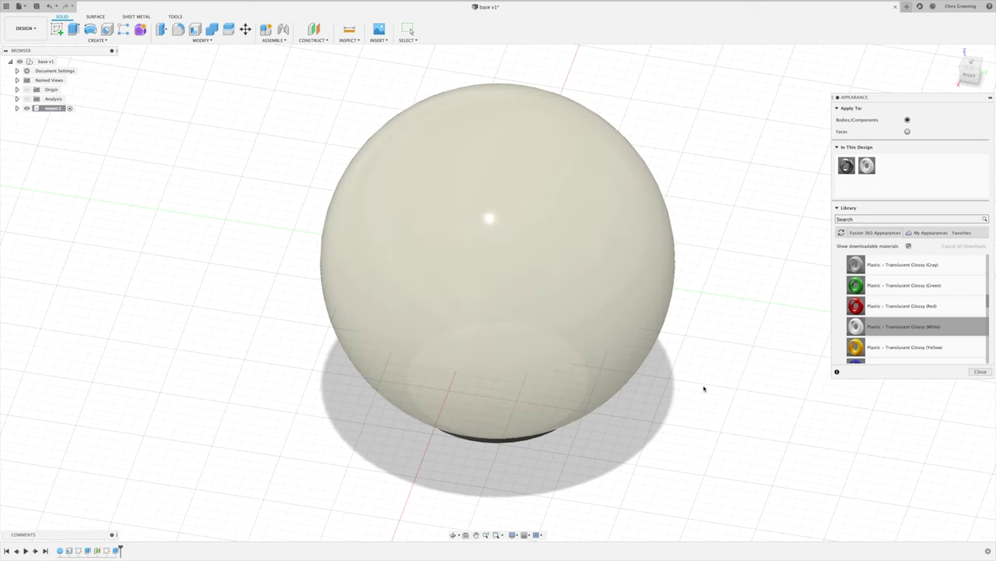
mouse_move(706, 389)
shift+middle_down()
mouse_move(706, 355)
mouse_move(706, 371)
shift+middle_up()
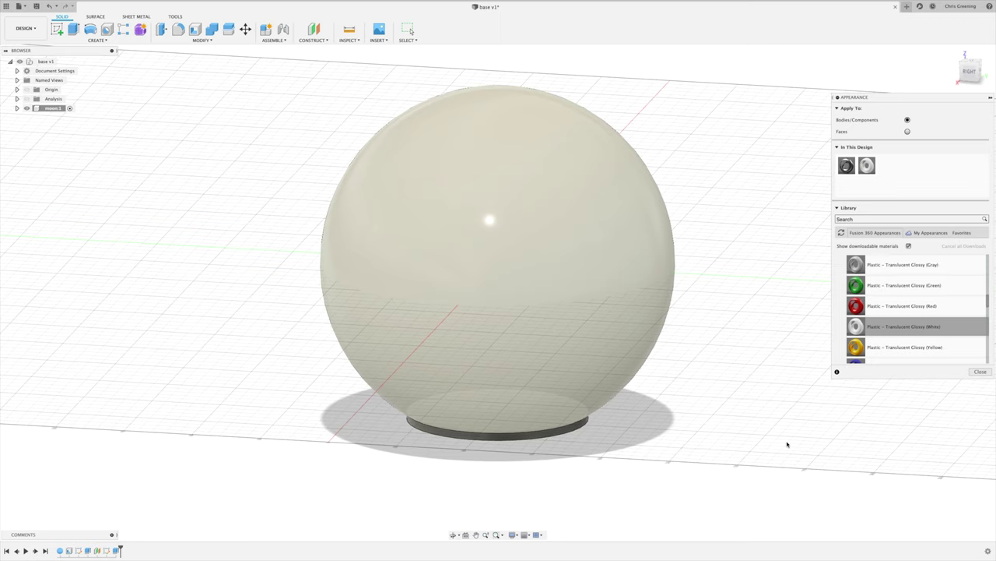
shift+middle_drag(787, 444, 783, 430)
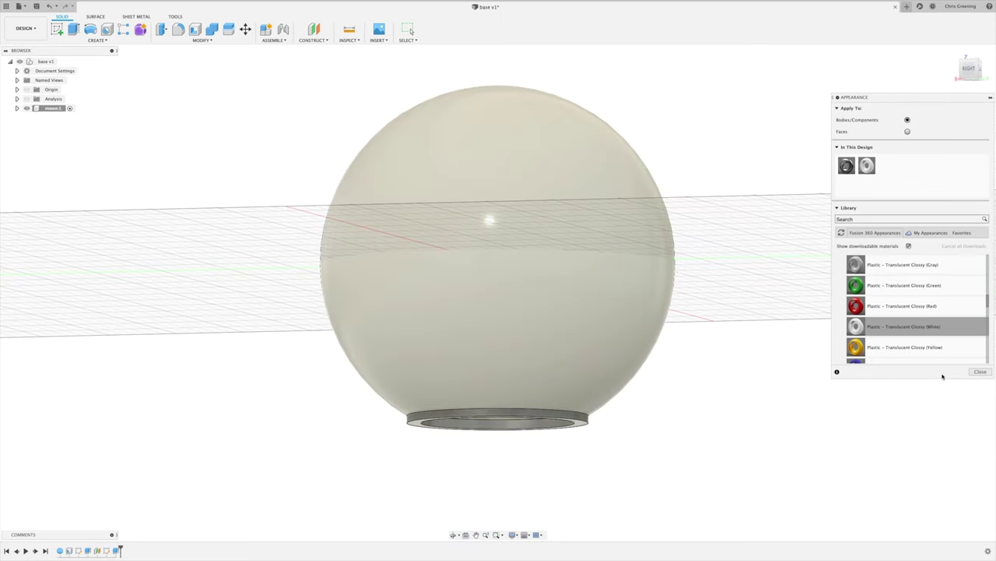
- Close Appearance and create a new component named base_bottom under the root
click(980, 372)
shift+middle_drag(768, 326, 762, 341)
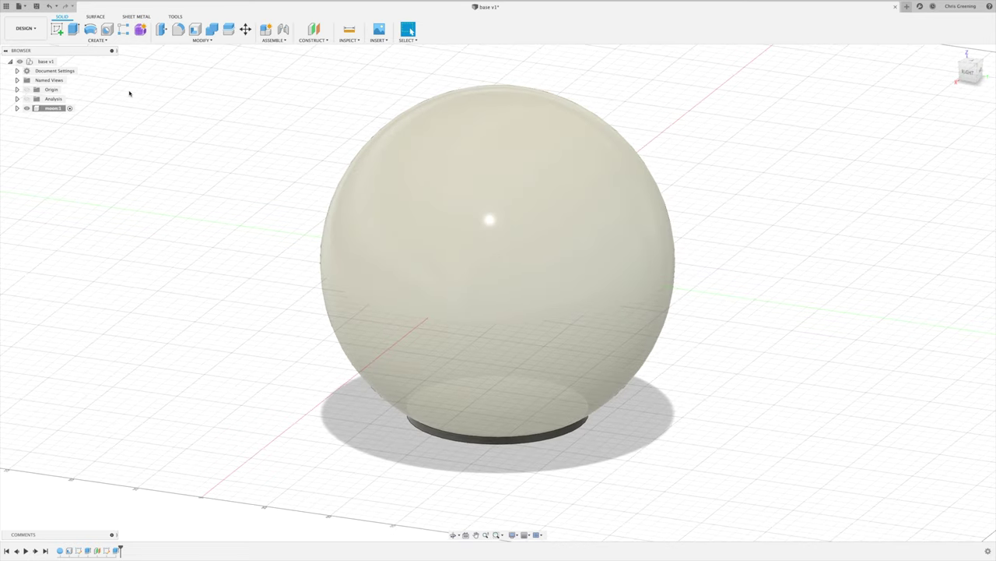
click(47, 62)
click(47, 62)
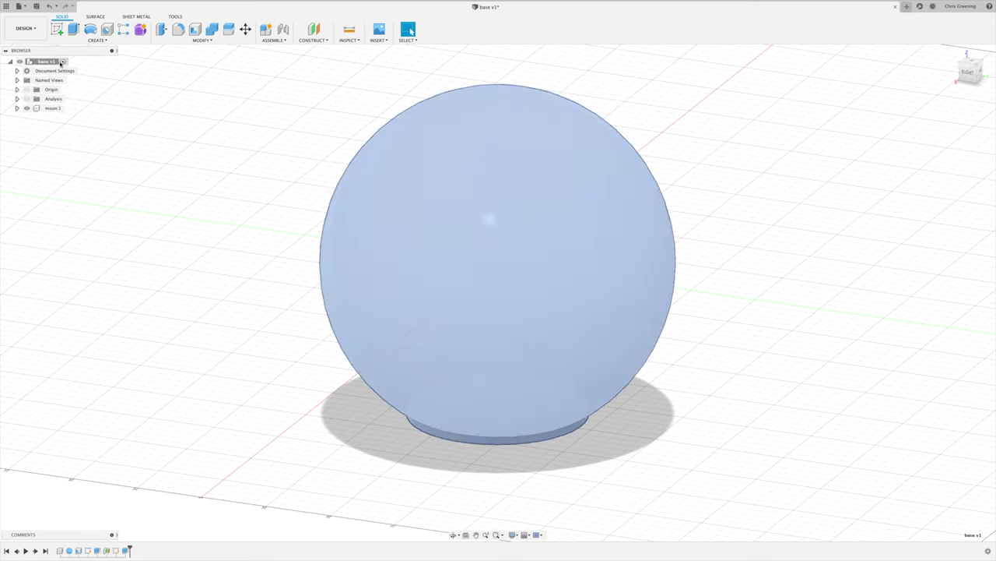
click(319, 40)
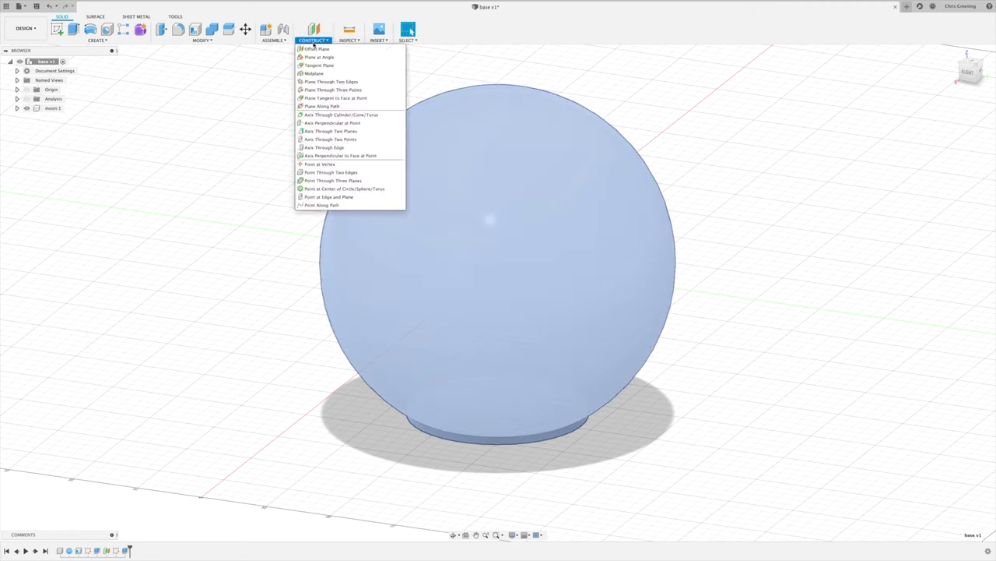
click(274, 39)
click(282, 49)
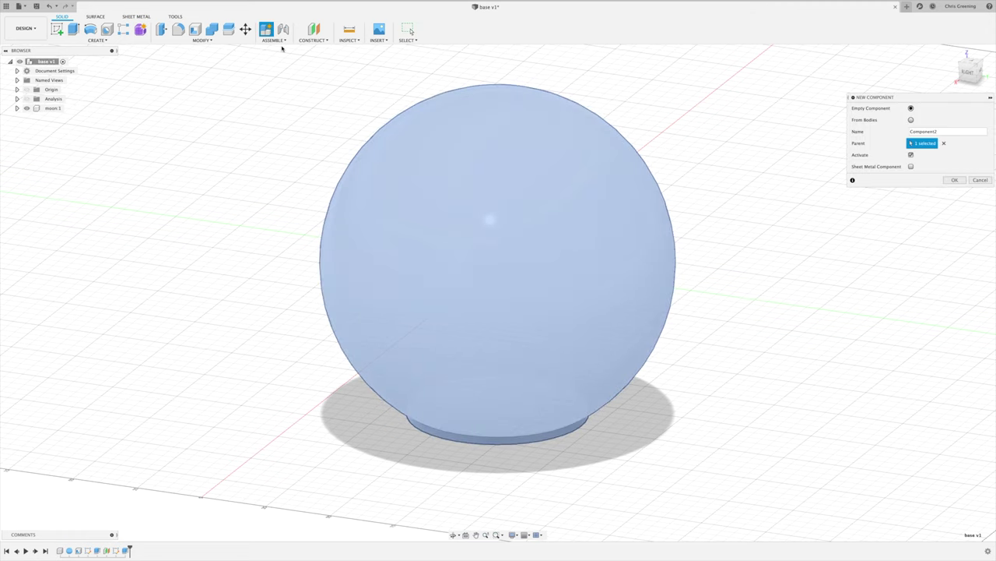
double_click(921, 130)
text(M)
key(Return)
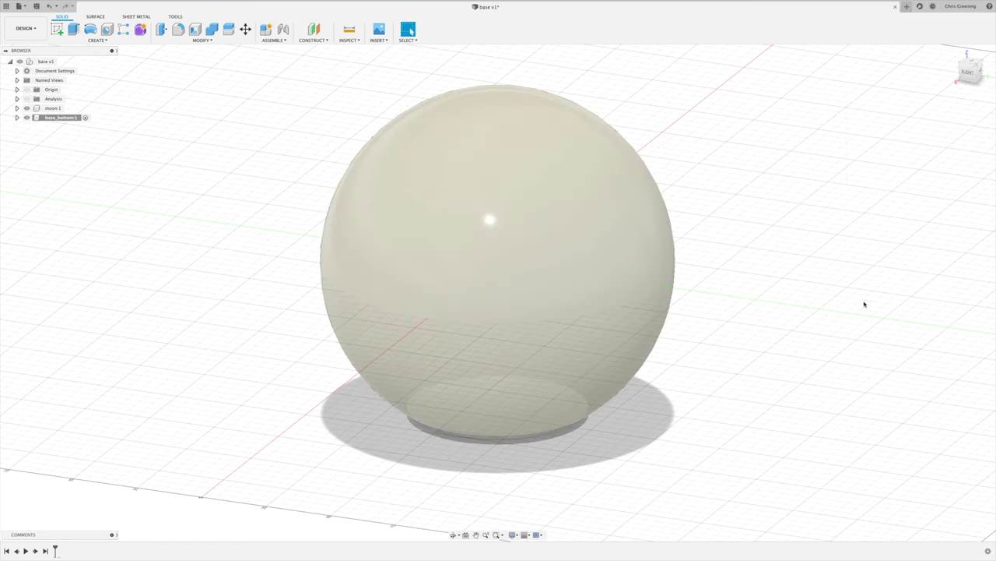
- Hide moon:1 and start a new sketch on the XY ground plane
click(27, 108)
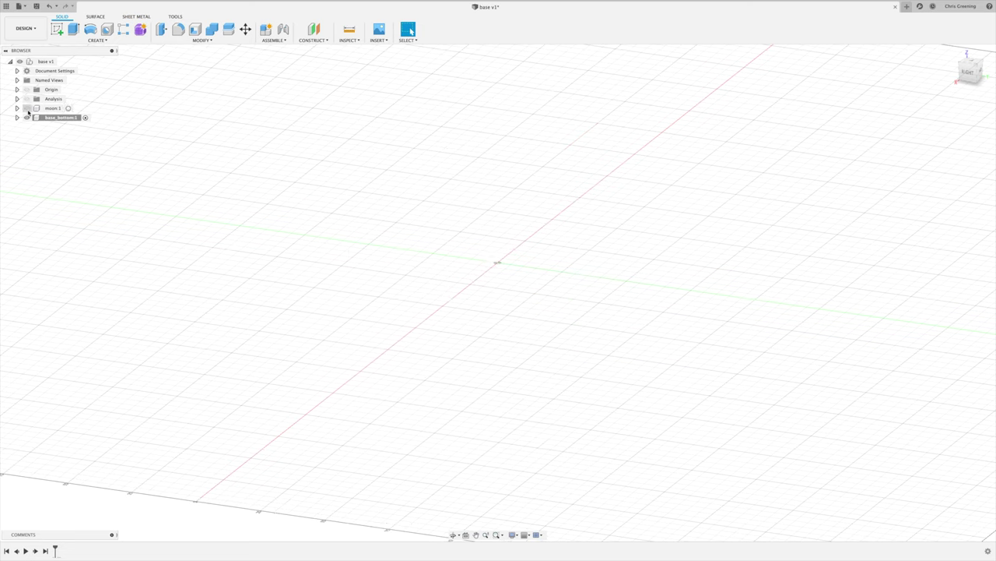
shift+middle_drag(634, 322, 631, 339)
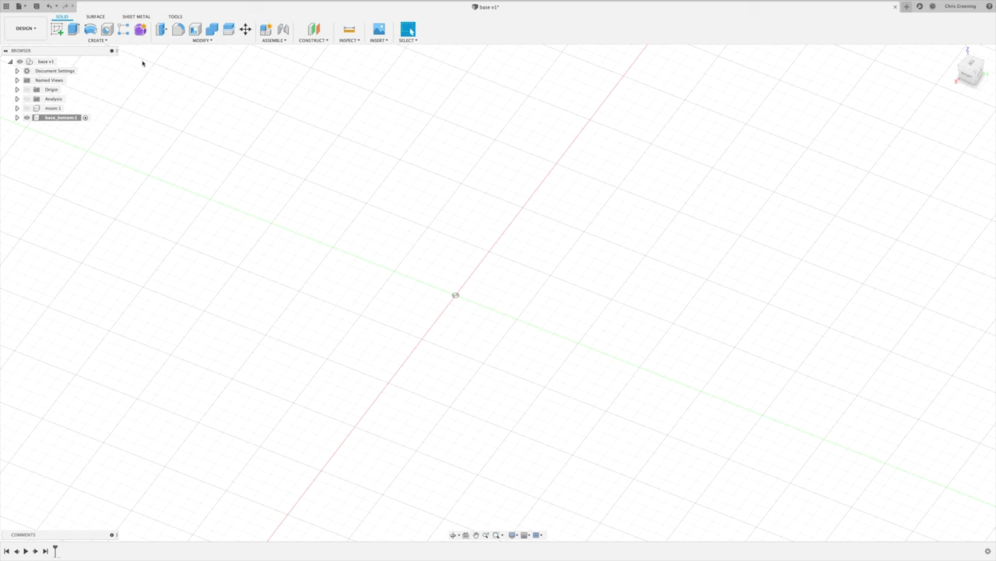
click(57, 30)
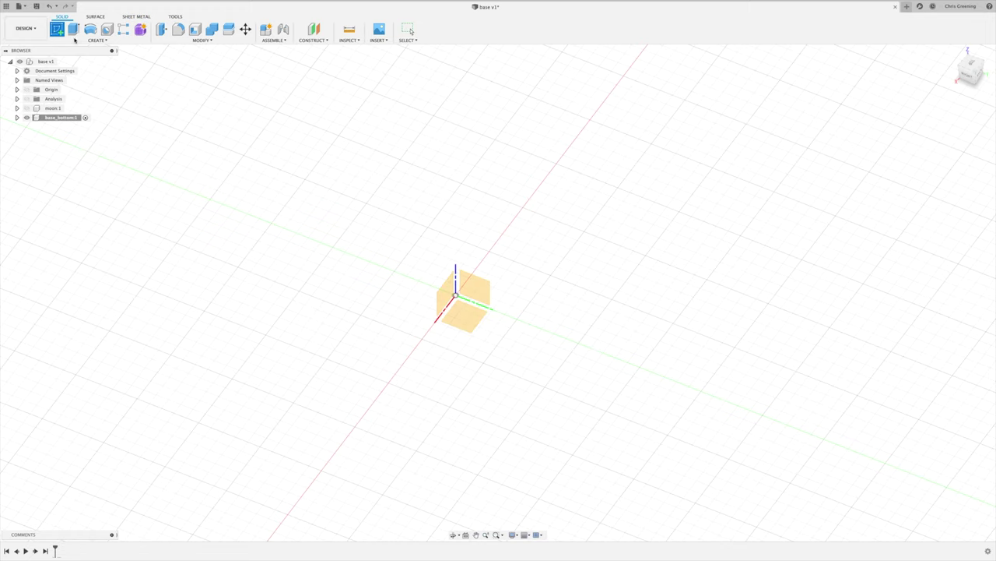
click(467, 315)
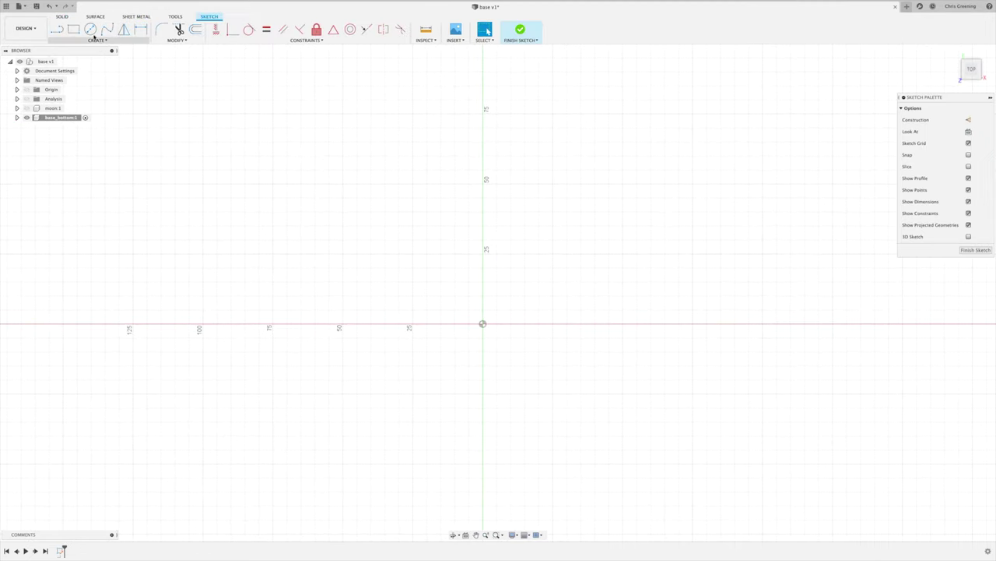
- Draw a circle at the origin whose diameter is the moonDiameter parameter (127 mm)
click(90, 29)
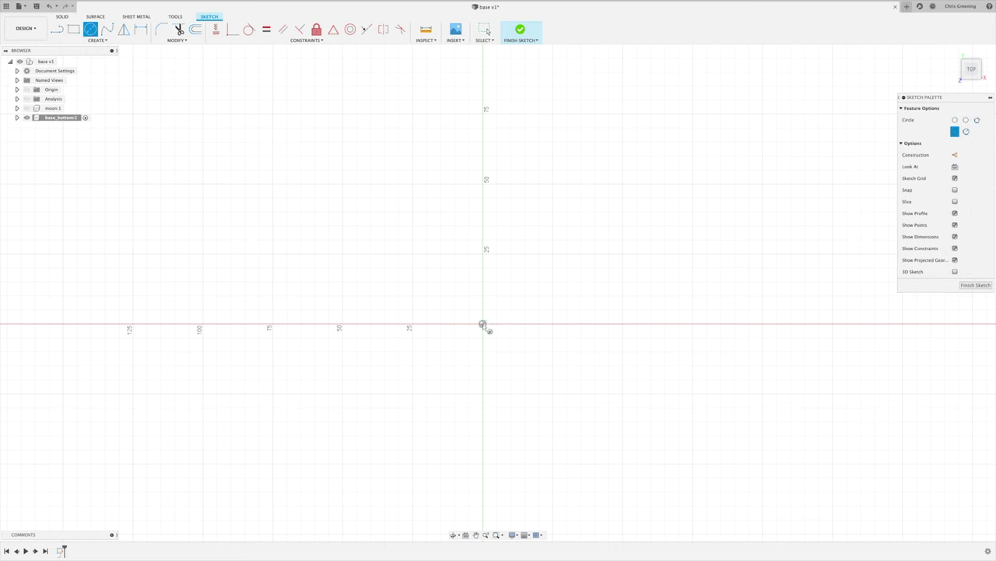
click(483, 324)
text(m)
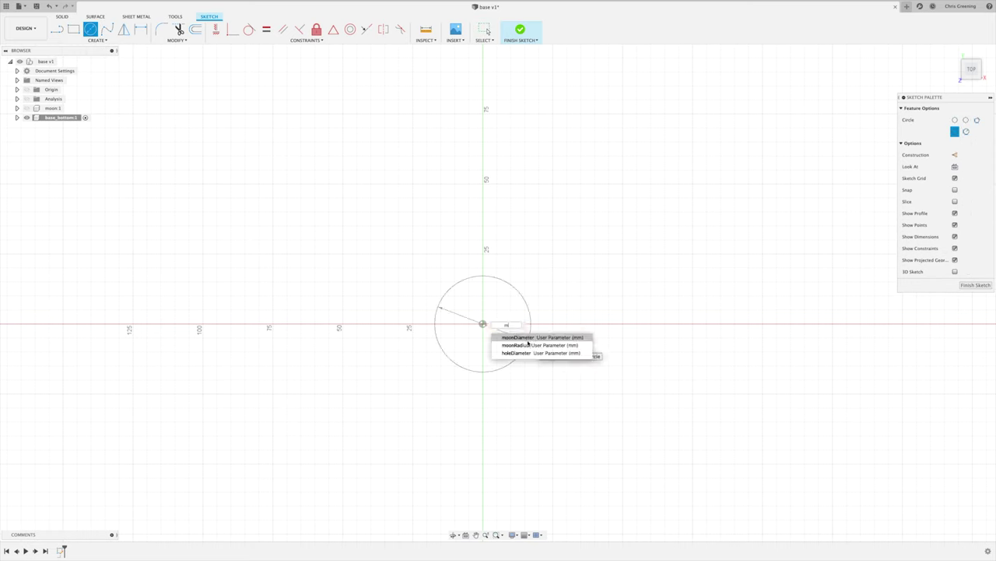
text(oon)
key(Return)
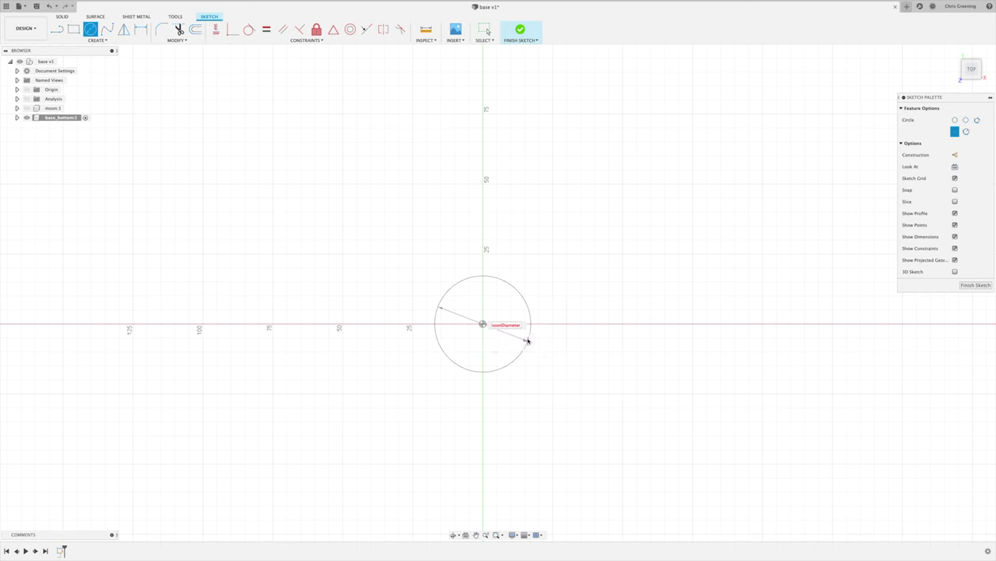
key(Return)
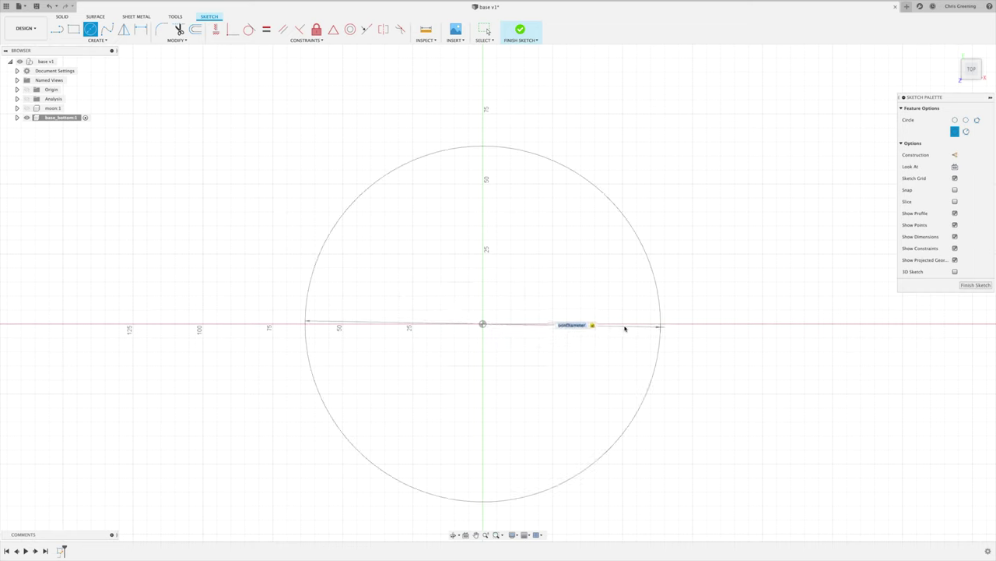
click(630, 330)
key(Escape)
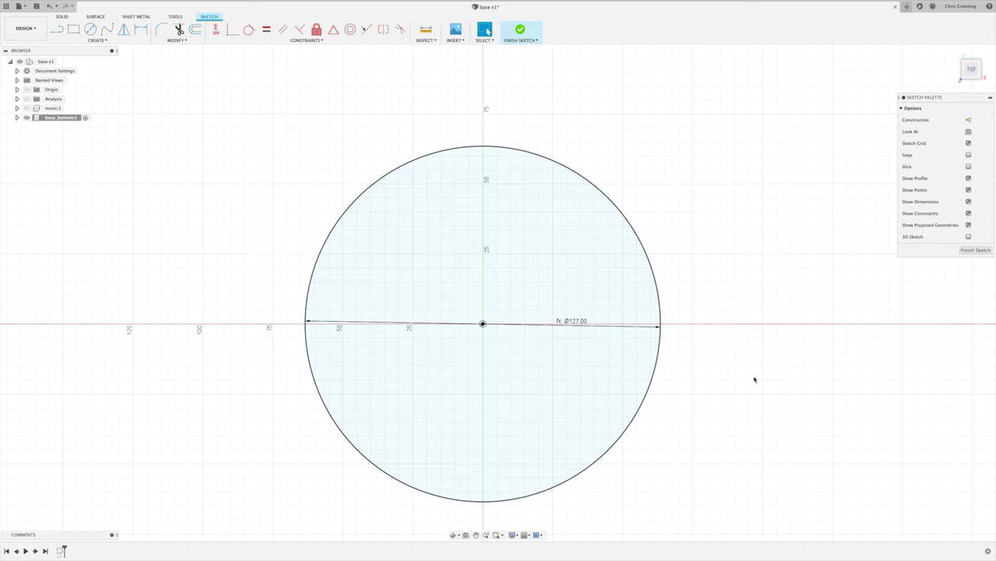
- Offset the circle -2 mm to make a concentric inner circle
key(o)
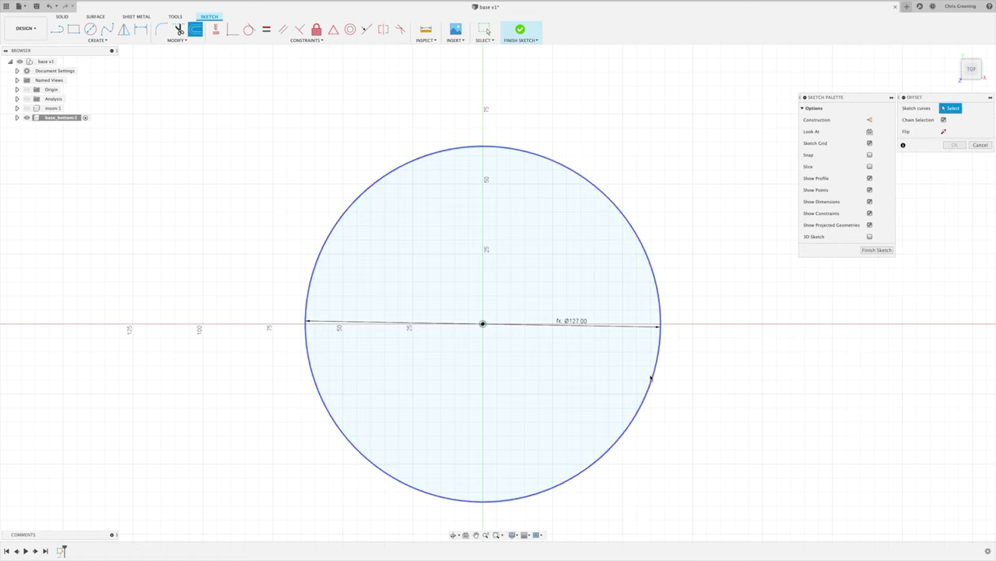
click(655, 377)
text(-2)
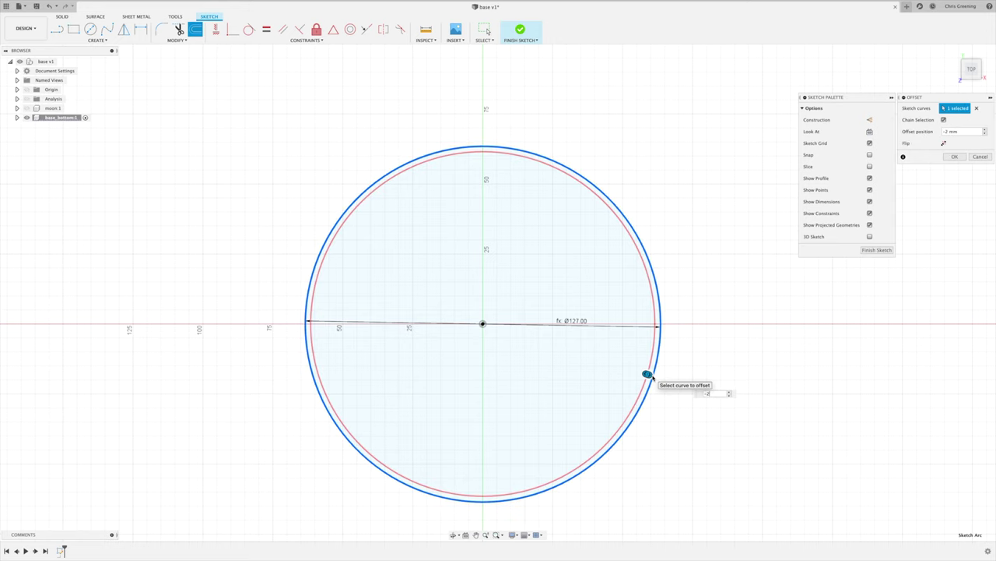
key(Return)
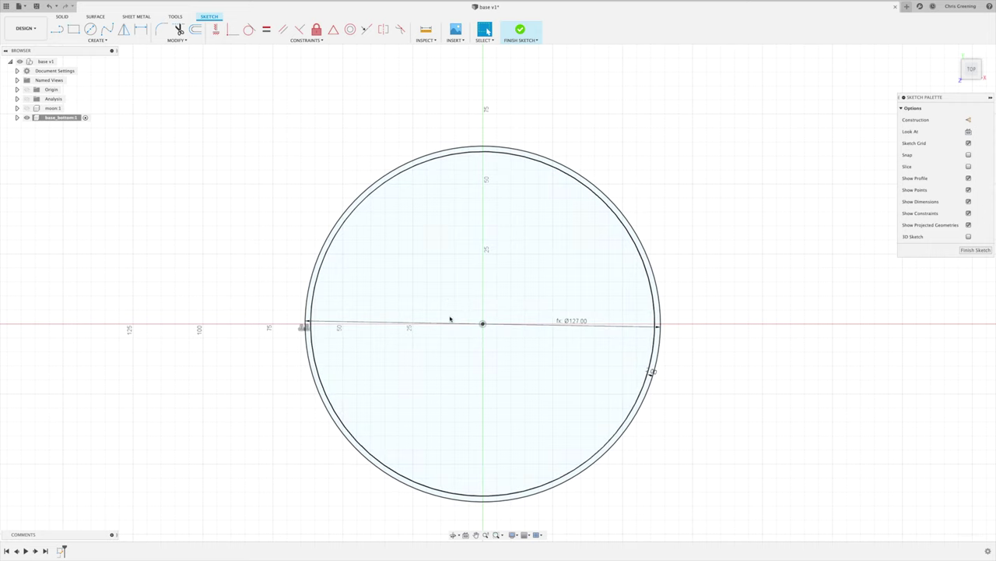
- Draw a vertical construction line from the origin to the circle's top edge
click(57, 29)
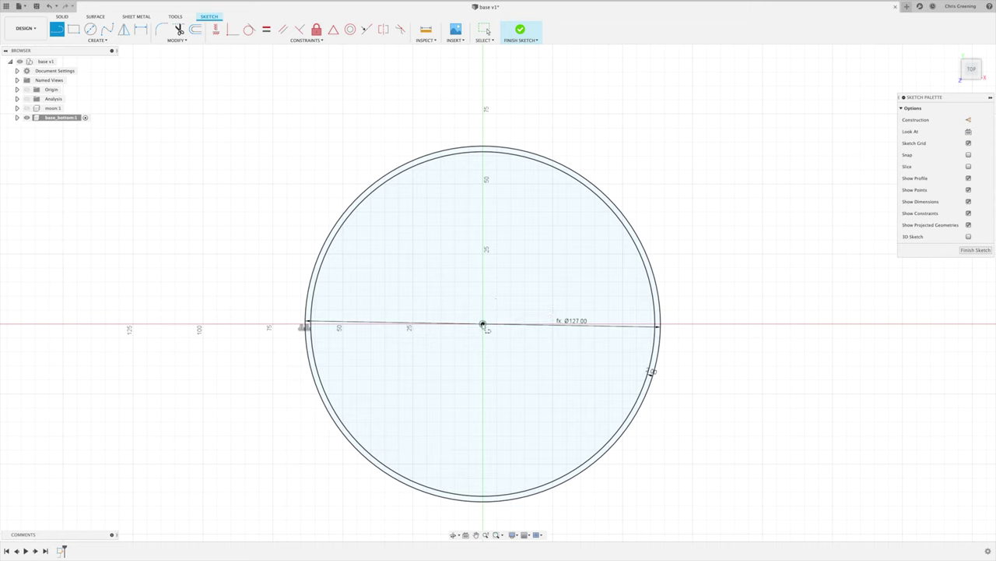
click(482, 323)
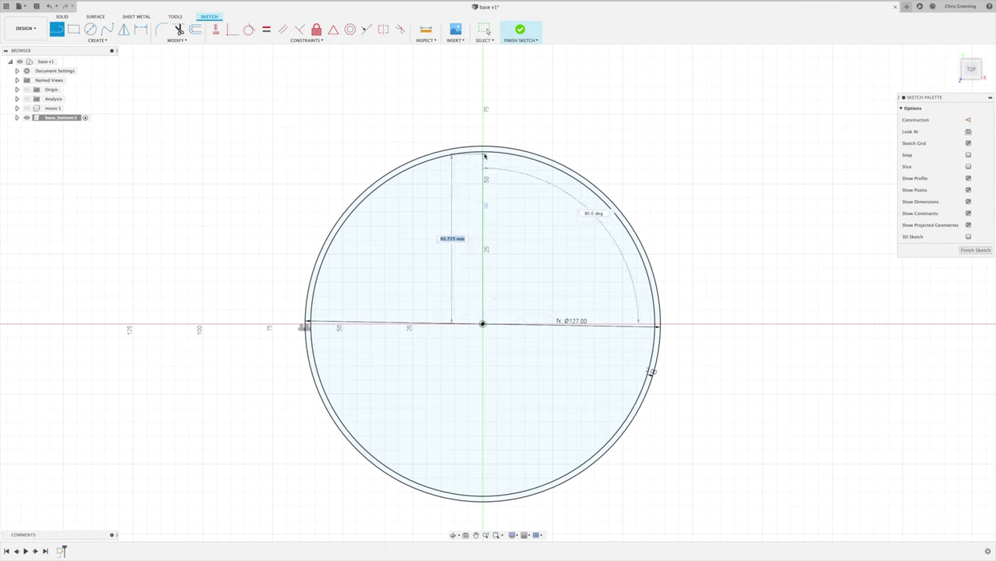
click(483, 154)
key(Escape)
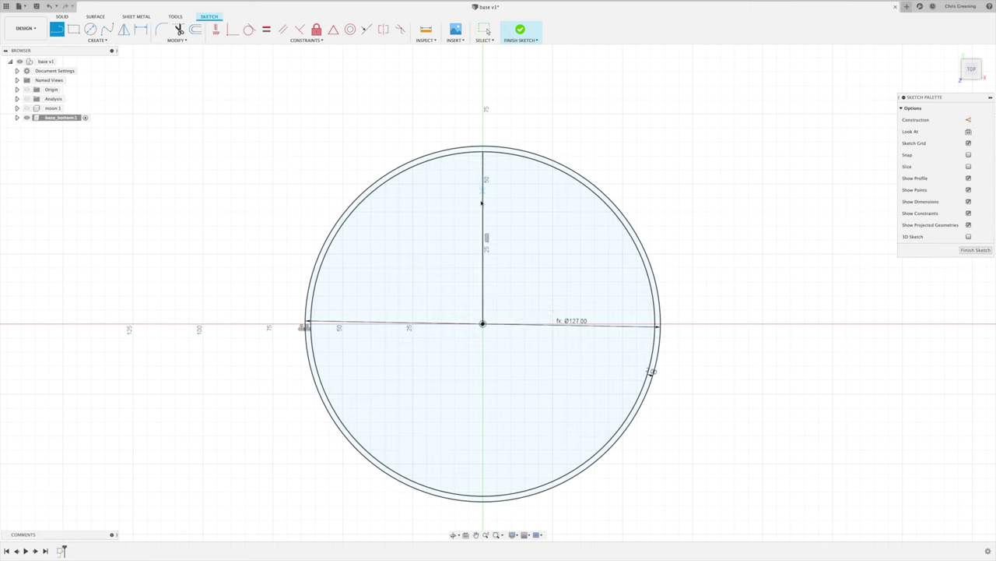
click(482, 211)
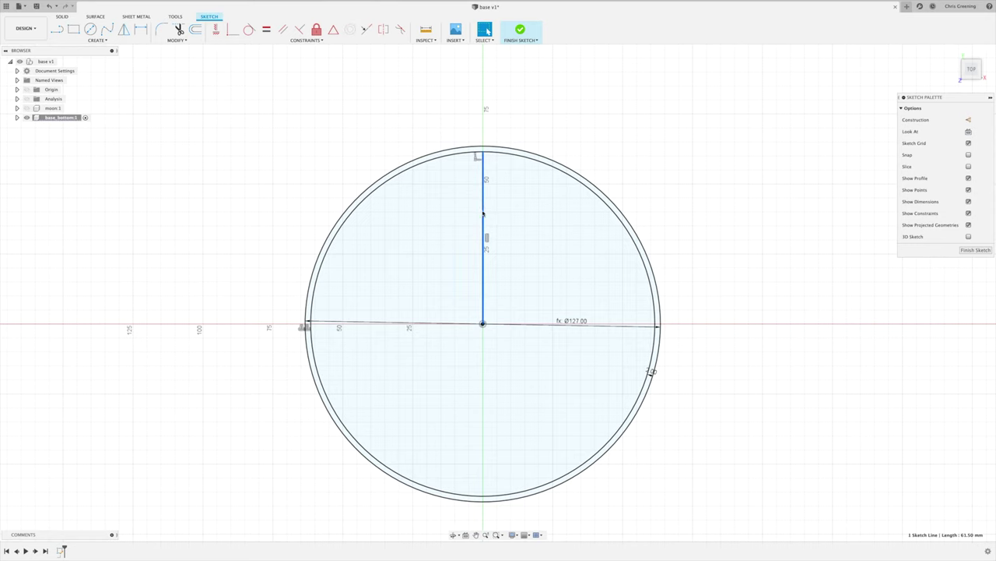
click(970, 120)
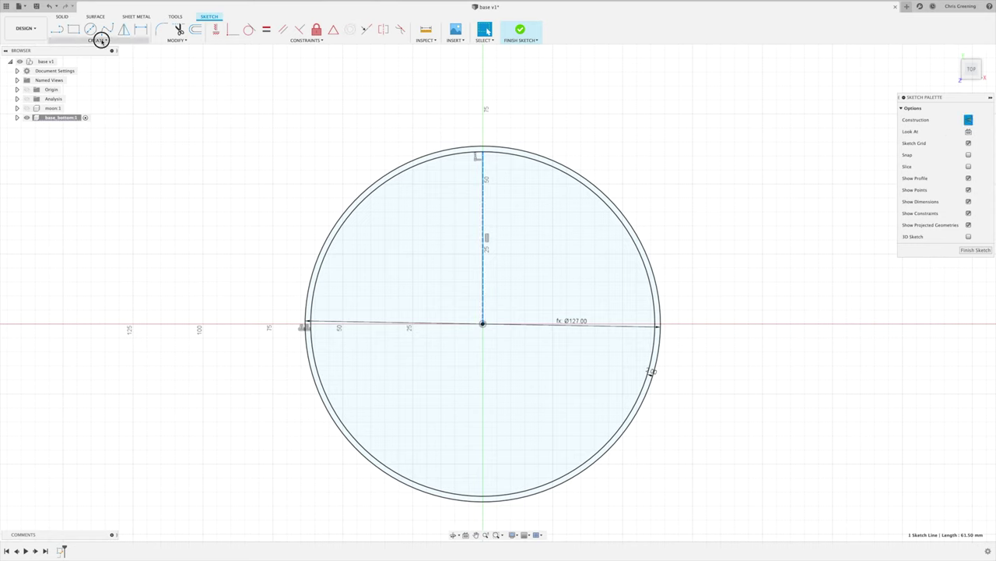
- Draw a centre-point rectangle on that line, 40 mm tall and 4 mm wide
click(100, 40)
mouse_move(78, 57)
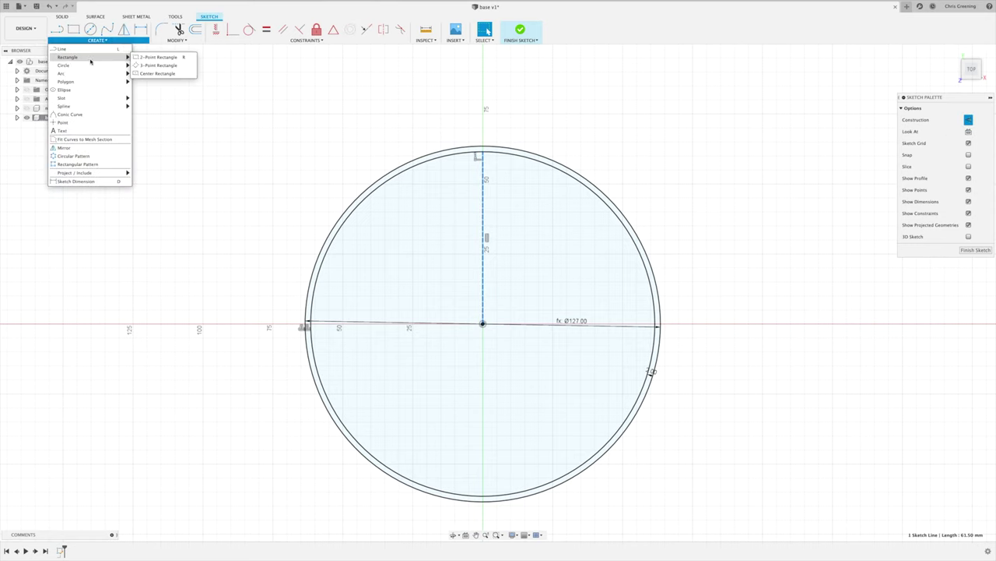
click(160, 73)
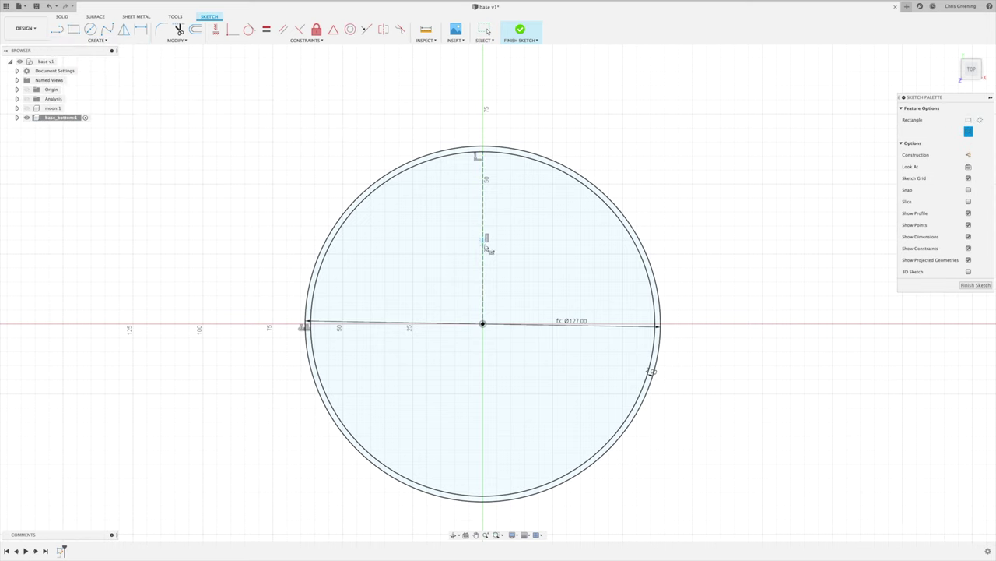
click(484, 238)
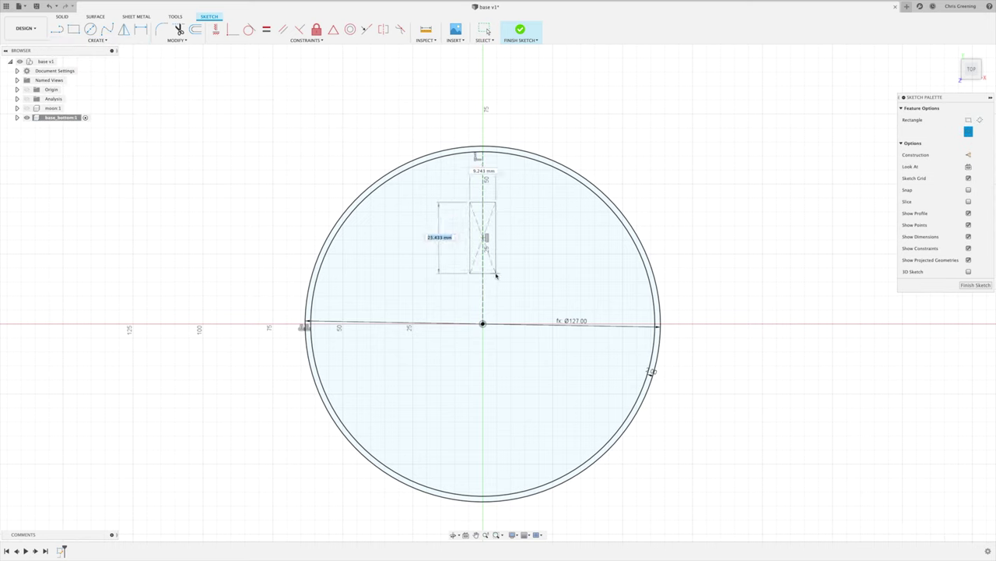
text(40)
key(Tab)
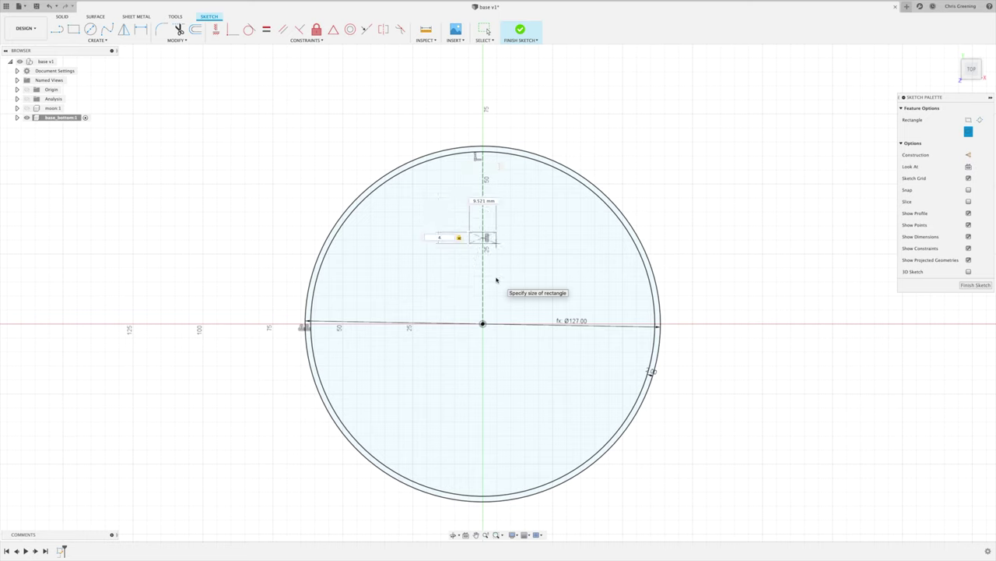
text(4)
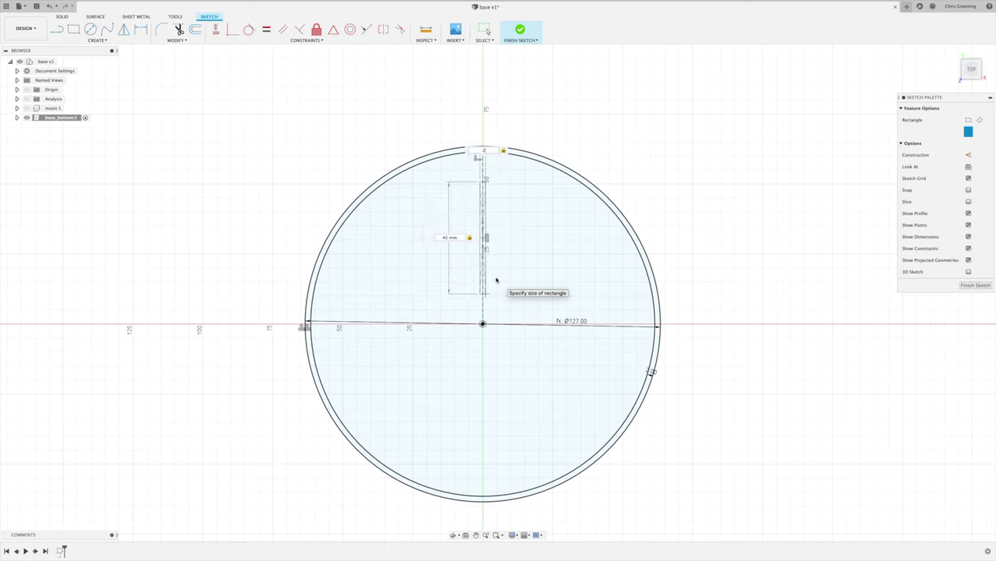
key(Return)
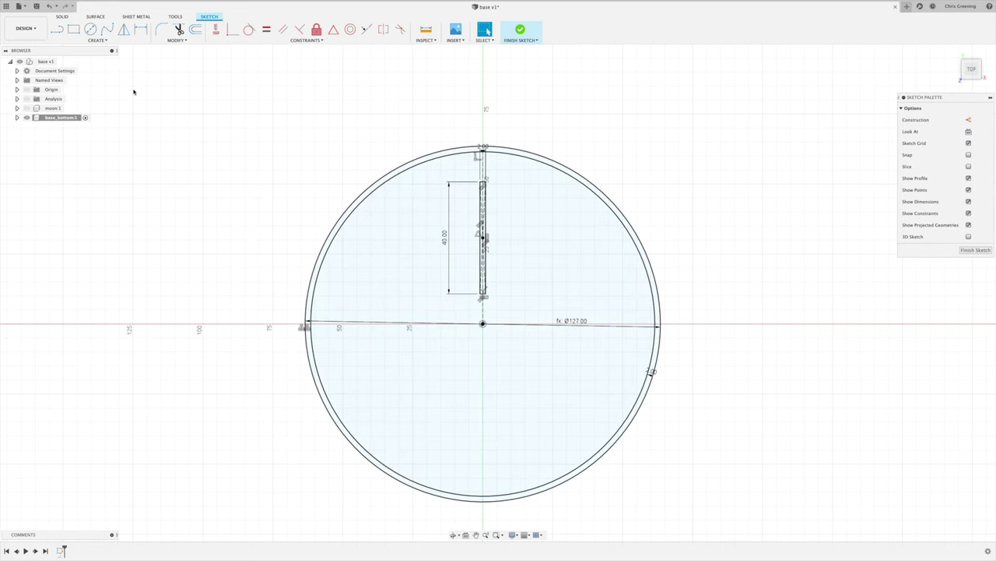
- Draw a centre rectangle on the origin, 7 mm wide by 20 mm long
click(102, 43)
mouse_move(94, 57)
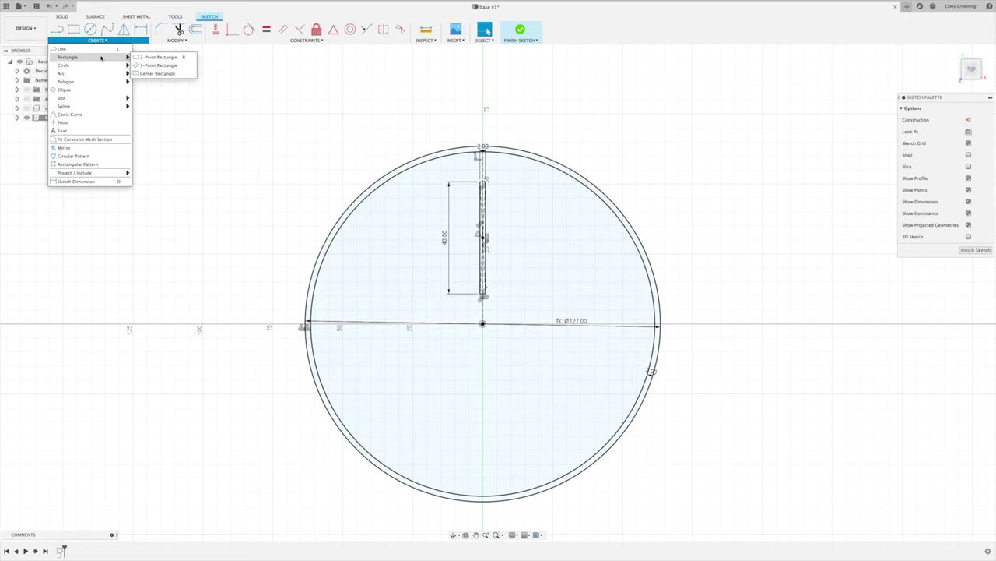
click(148, 66)
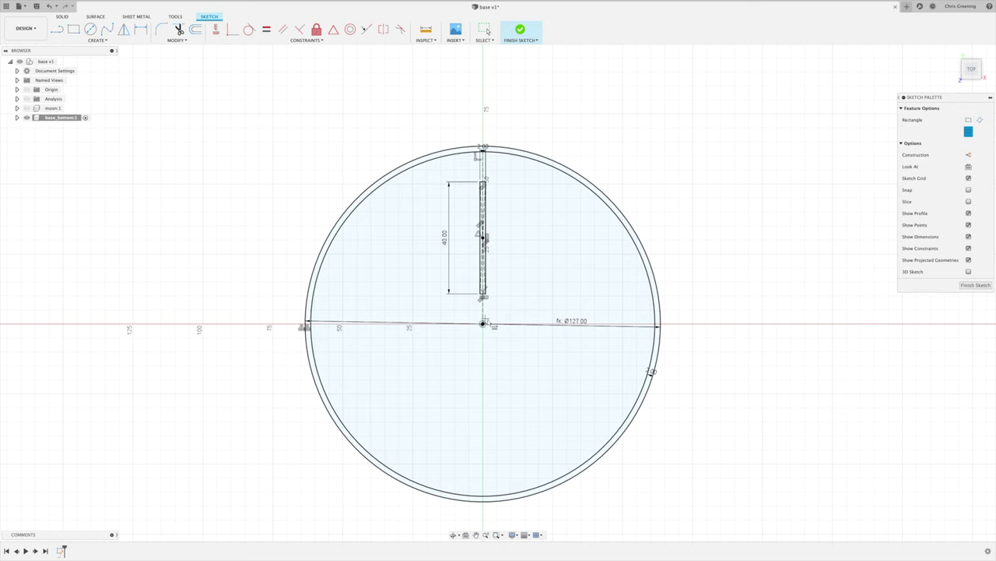
click(483, 323)
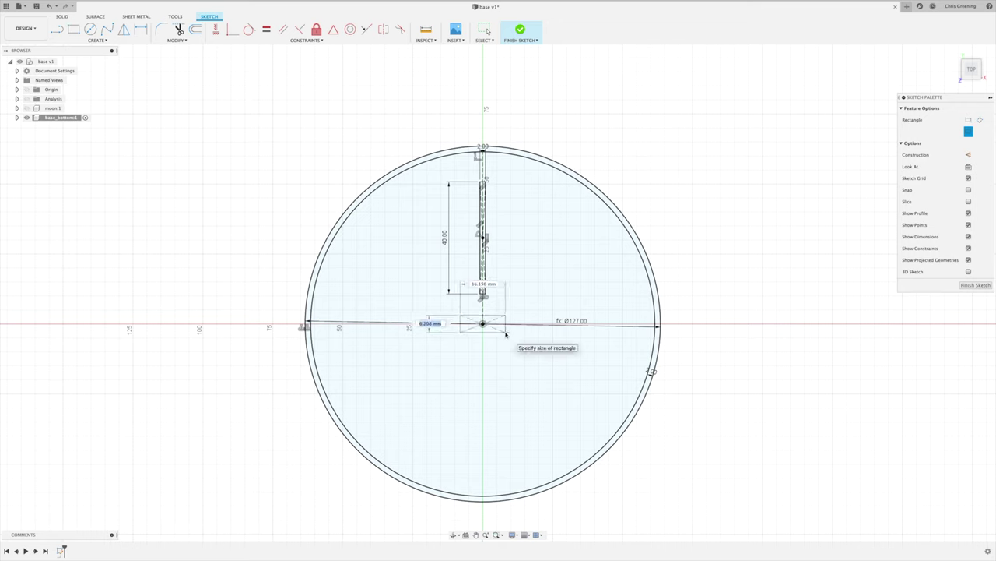
text(7)
key(Tab)
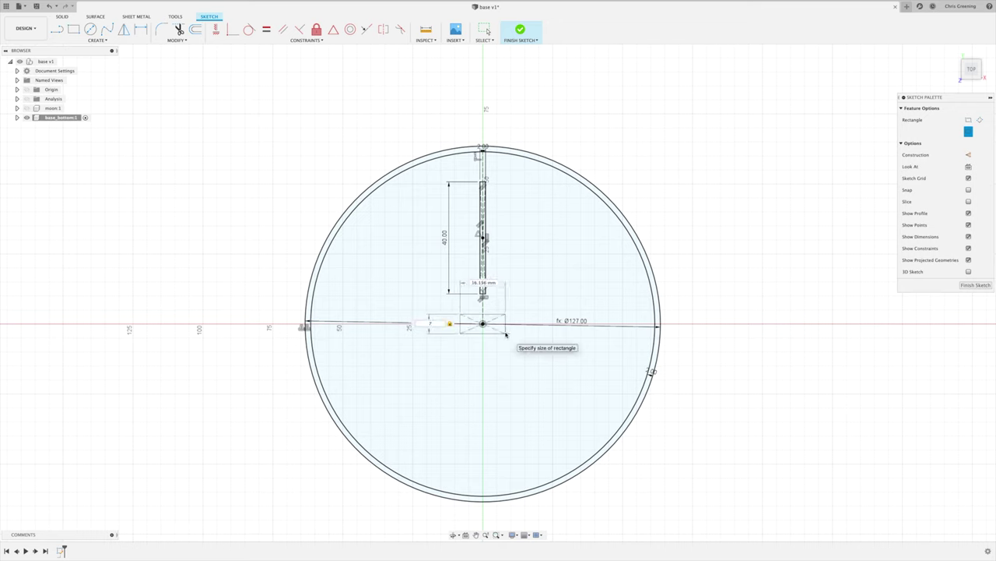
text(8)
key(Tab)
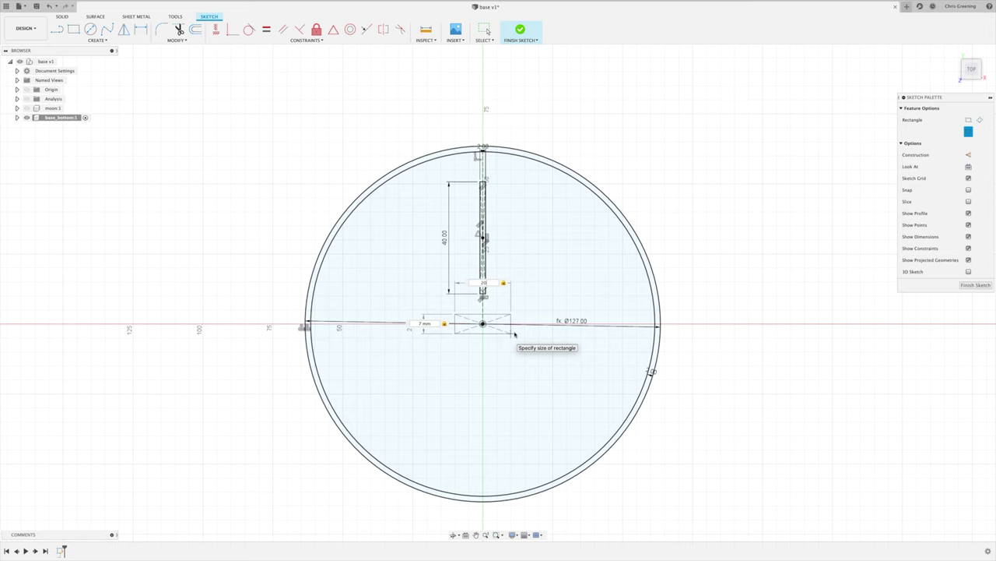
key(Return)
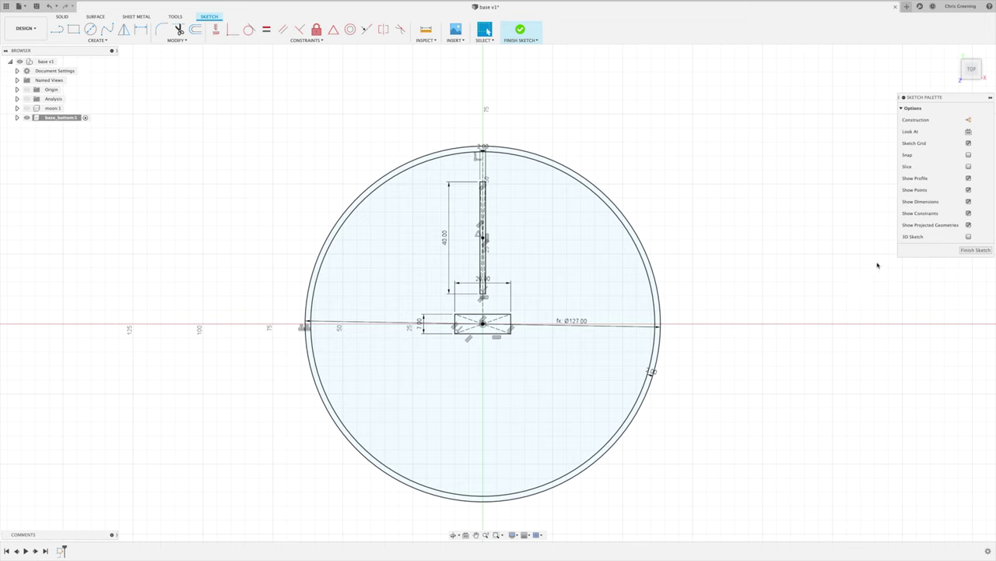
- Finish the sketch and preview a -2 mm extrusion of the disc, both rectangles and outer ring
click(966, 251)
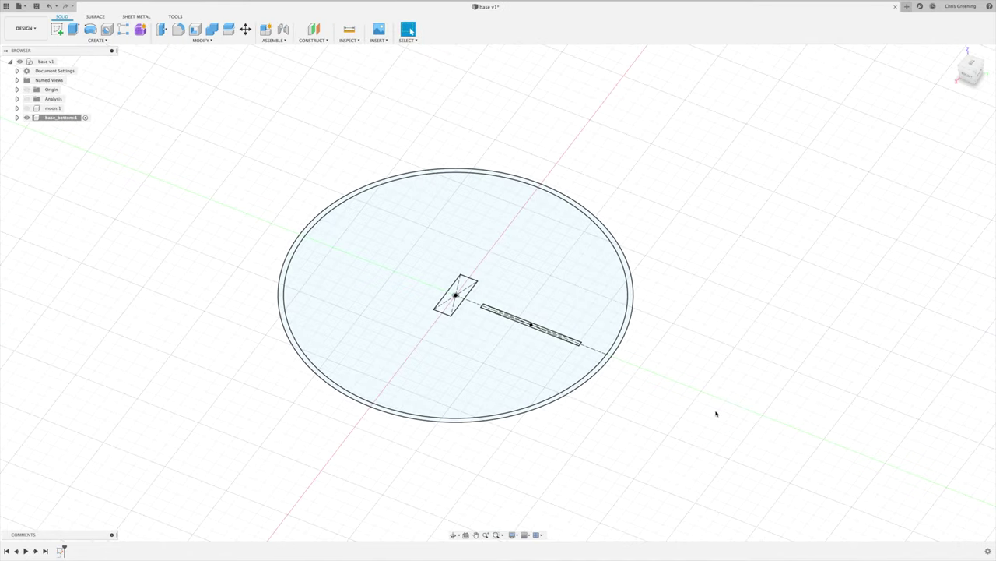
shift+middle_drag(716, 413, 716, 405)
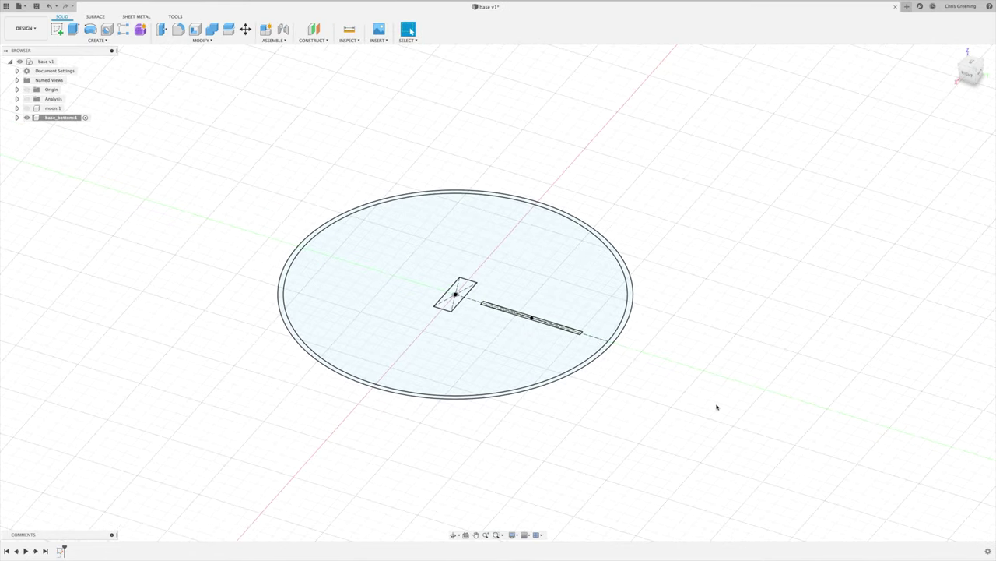
key(e)
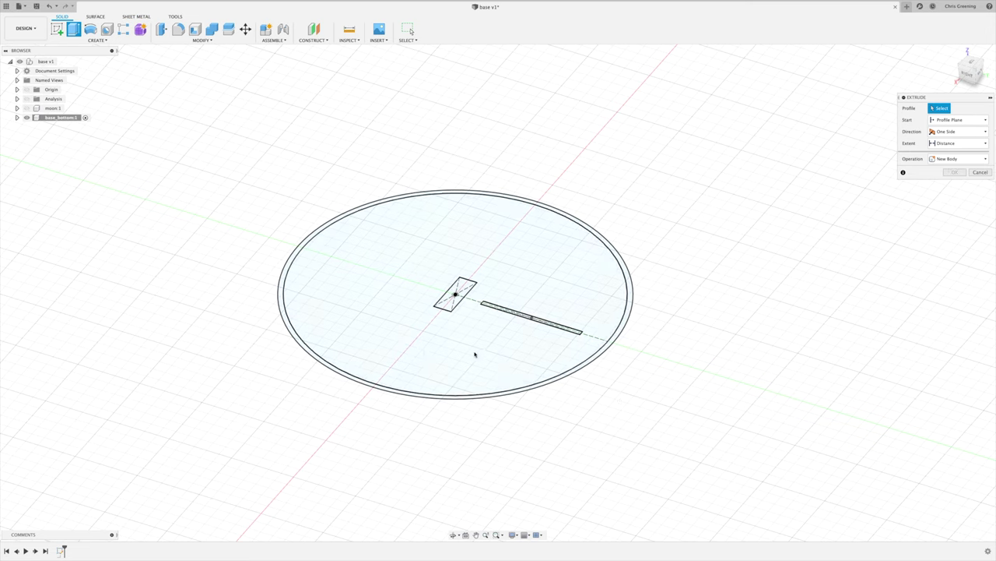
click(460, 341)
click(449, 305)
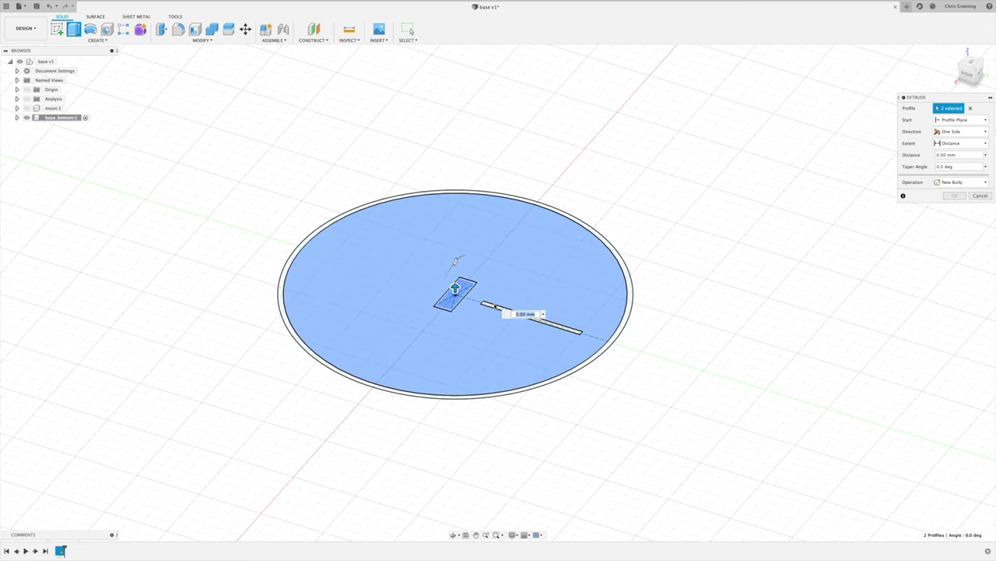
click(537, 319)
click(548, 381)
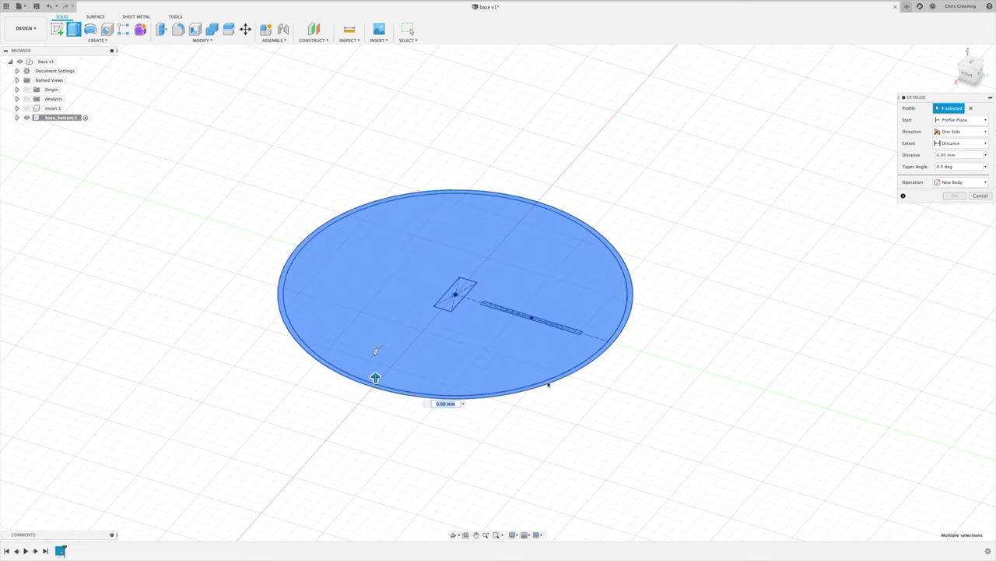
text(-2)
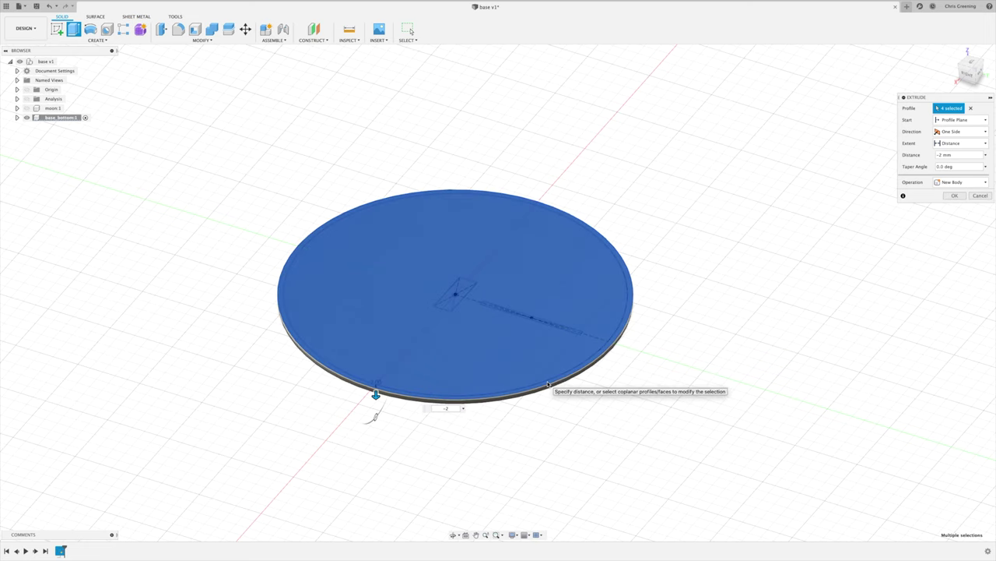
mouse_move(605, 473)
shift+middle_down()
mouse_move(604, 452)
mouse_move(603, 464)
shift+middle_up()
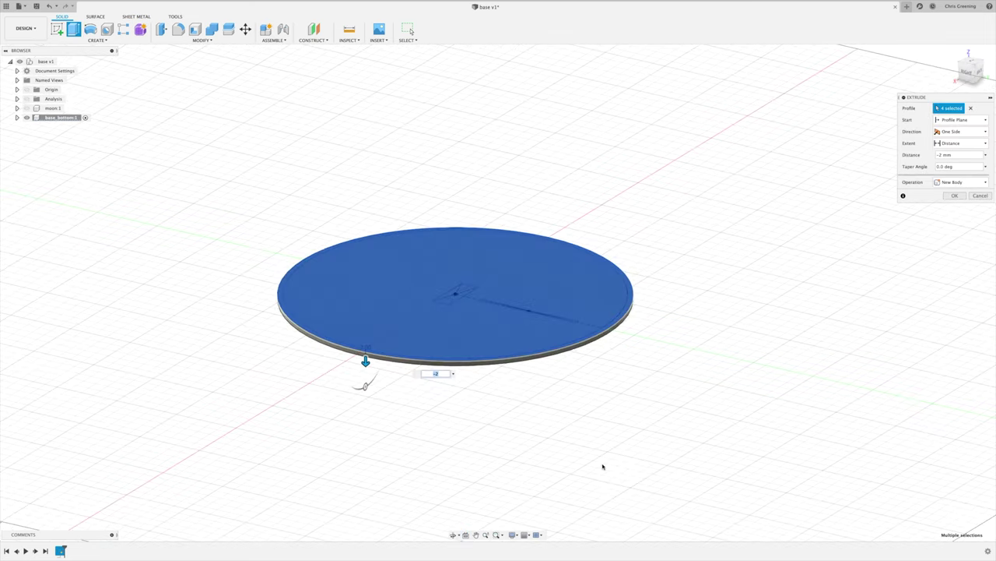
- Commit the -2 mm disc extrusion and make Sketch1 in base_bottom:1 visible again
key(Return)
scroll(625, 399, up, 2)
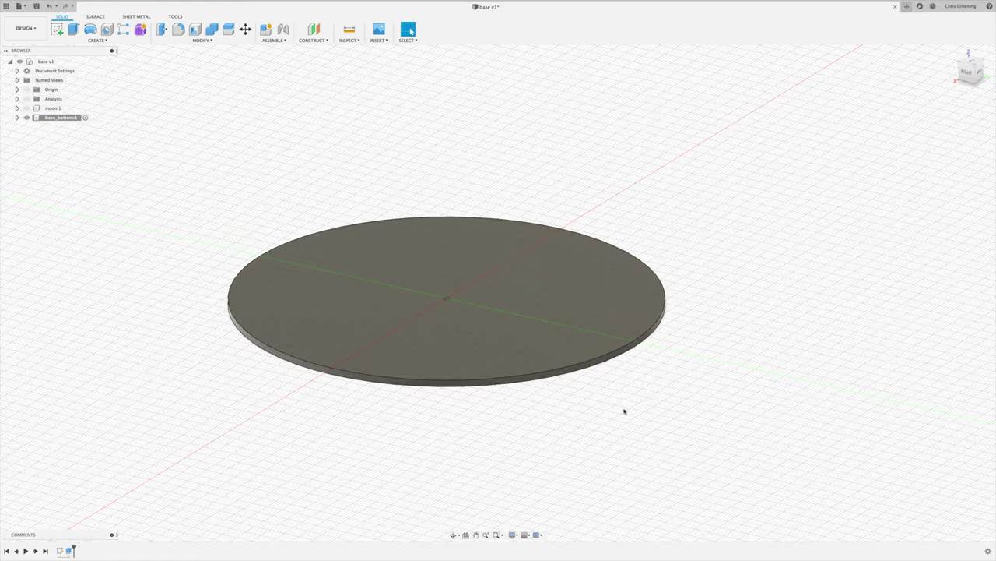
click(17, 117)
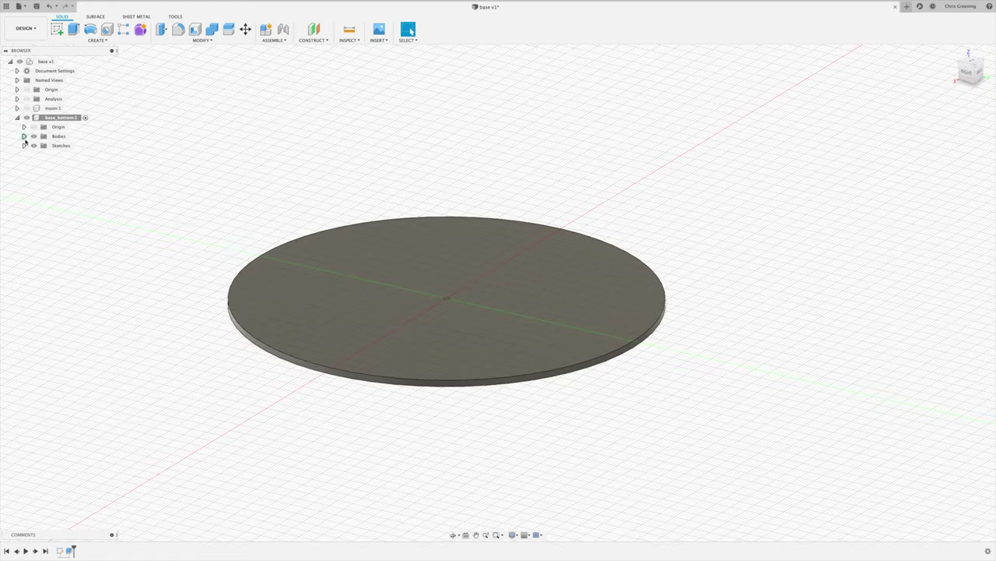
click(24, 146)
click(41, 155)
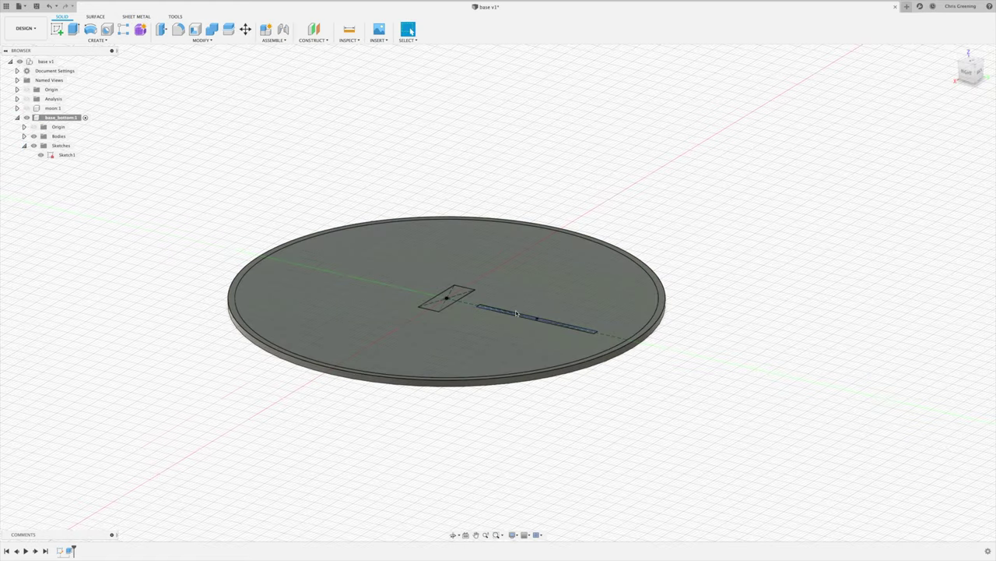
shift+middle_drag(687, 342, 748, 405)
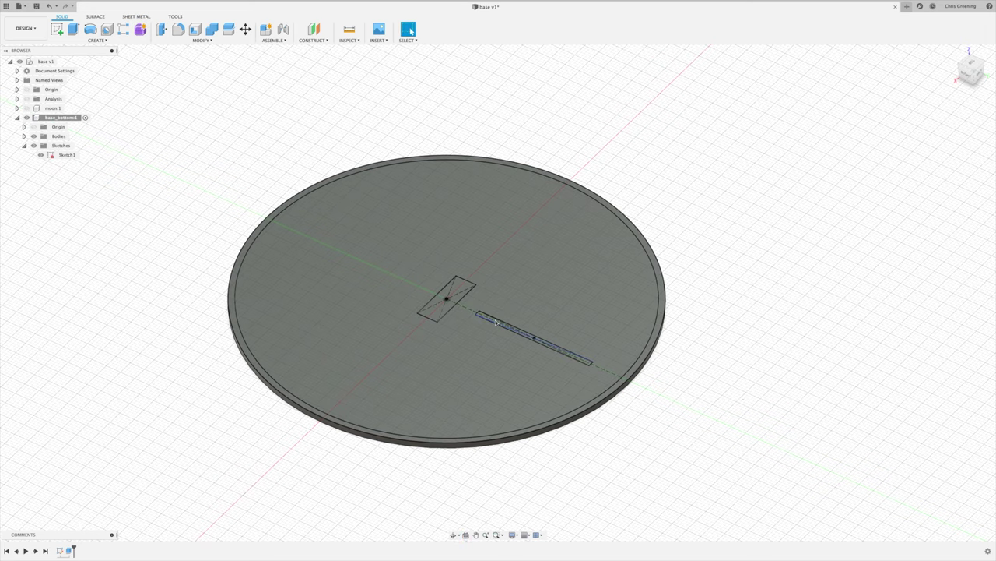
- Cut the long 40 mm slot 2 mm down into the disc's top face
key(e)
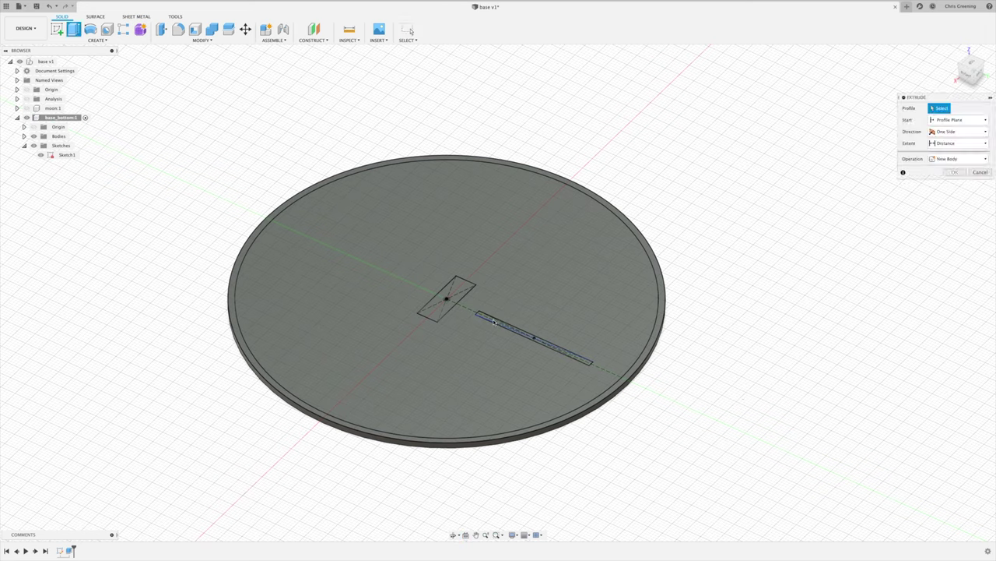
click(498, 323)
shift+middle_drag(535, 311, 592, 327)
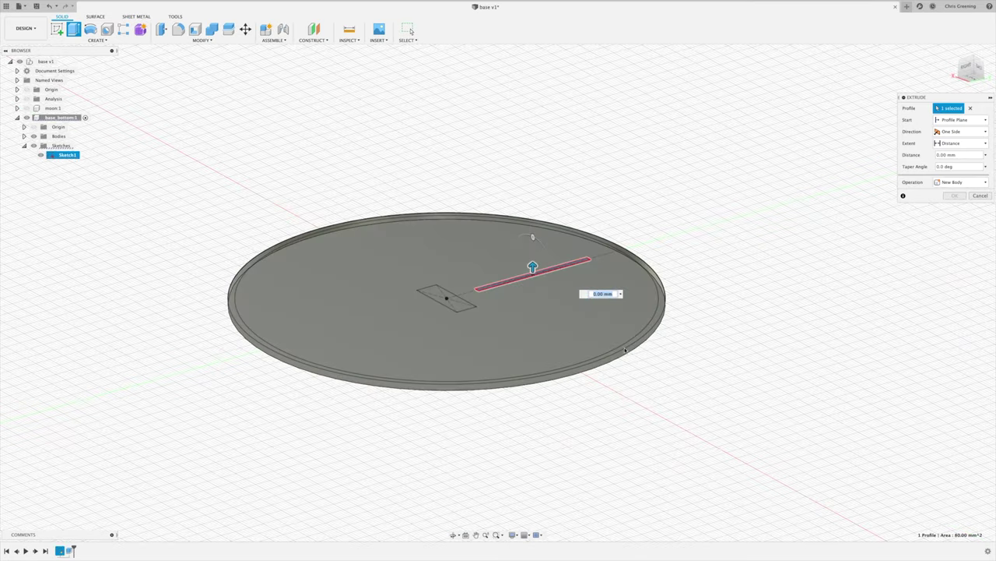
drag(532, 265, 534, 287)
click(956, 207)
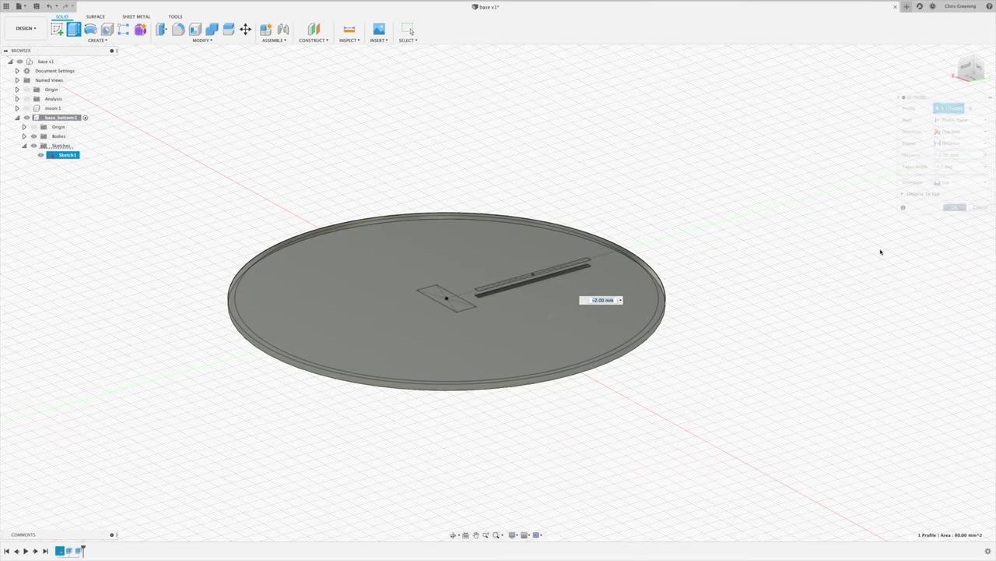
shift+middle_drag(818, 285, 812, 344)
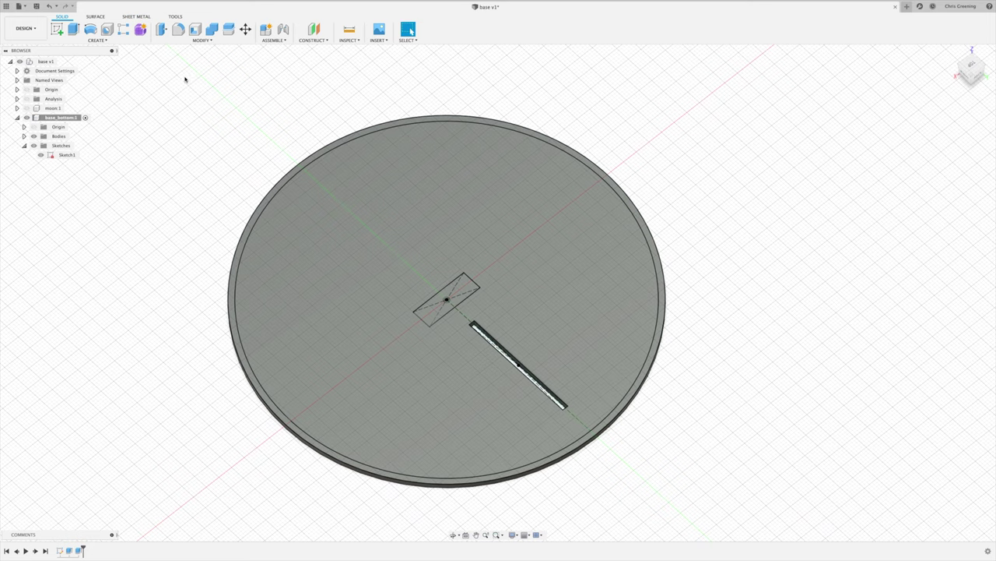
- Start a Circular Pattern with the slot cut Extrude2 as the feature to repeat
click(107, 41)
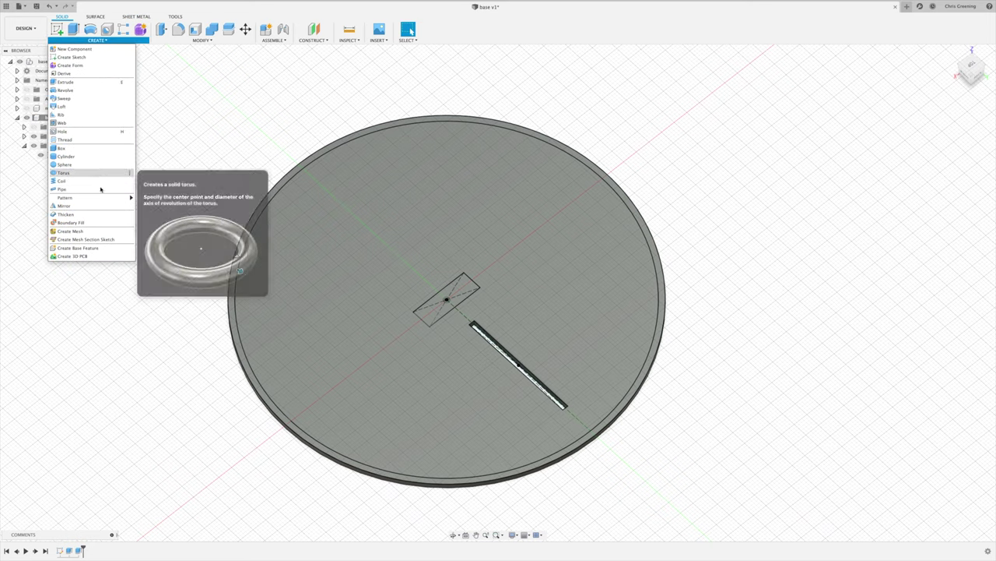
mouse_move(129, 196)
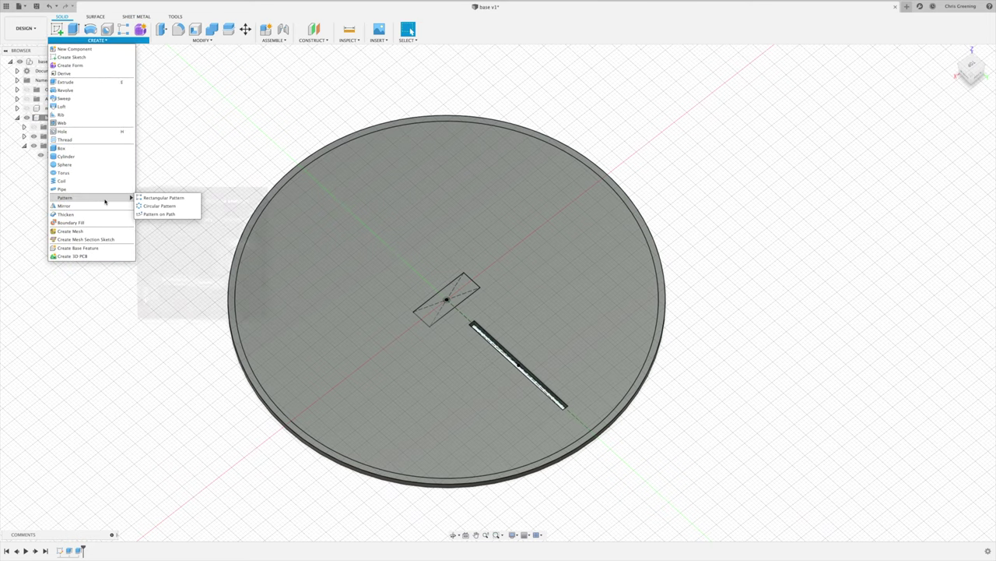
click(169, 207)
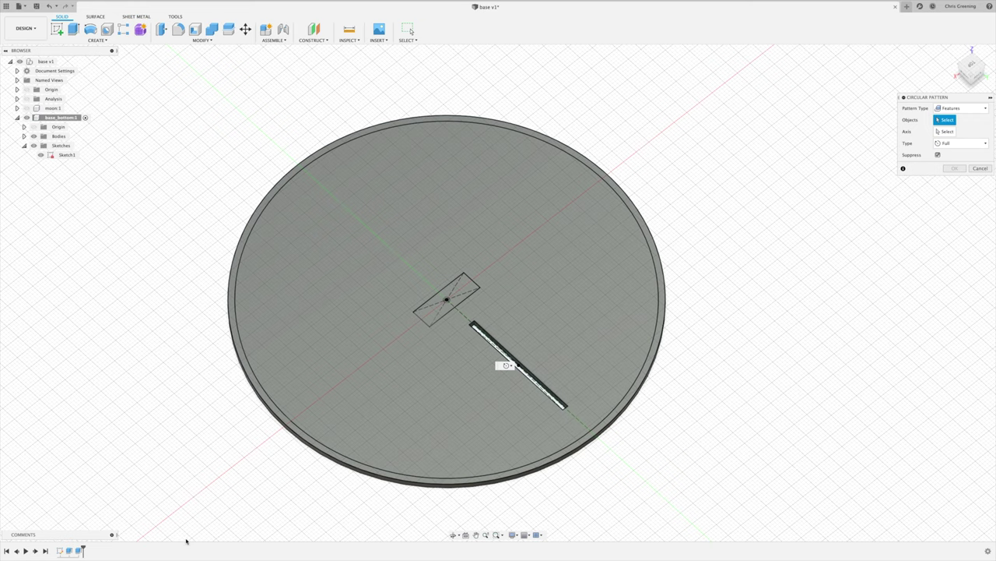
click(77, 549)
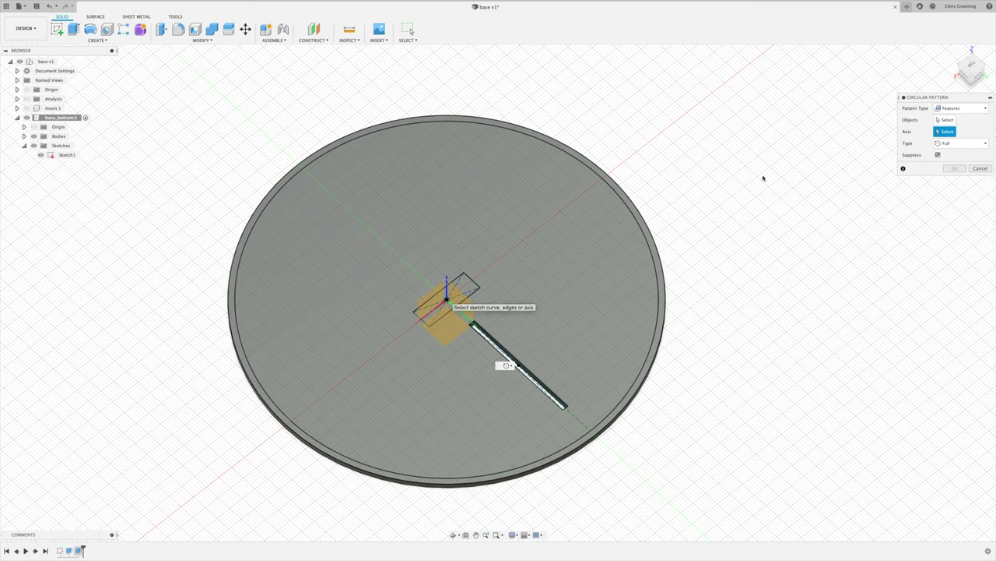
middle_drag(850, 225, 855, 223)
click(945, 120)
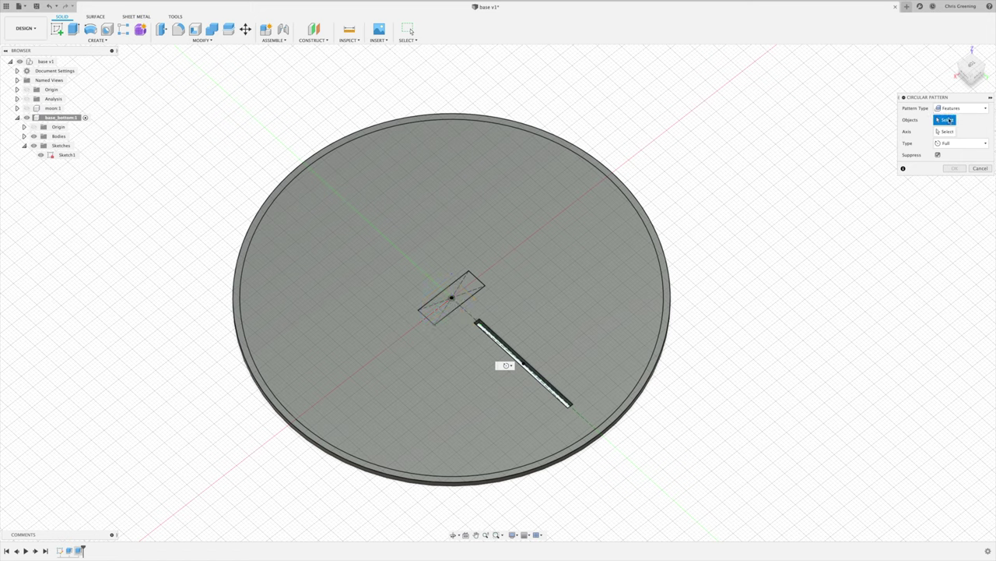
click(78, 549)
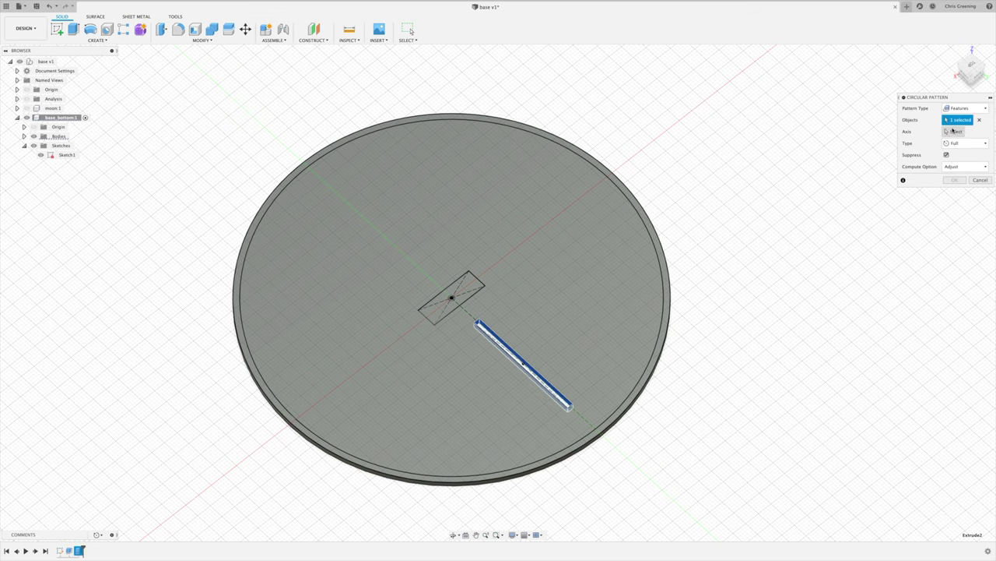
- Pattern the slot around the centre axis with a quantity of 11
click(954, 131)
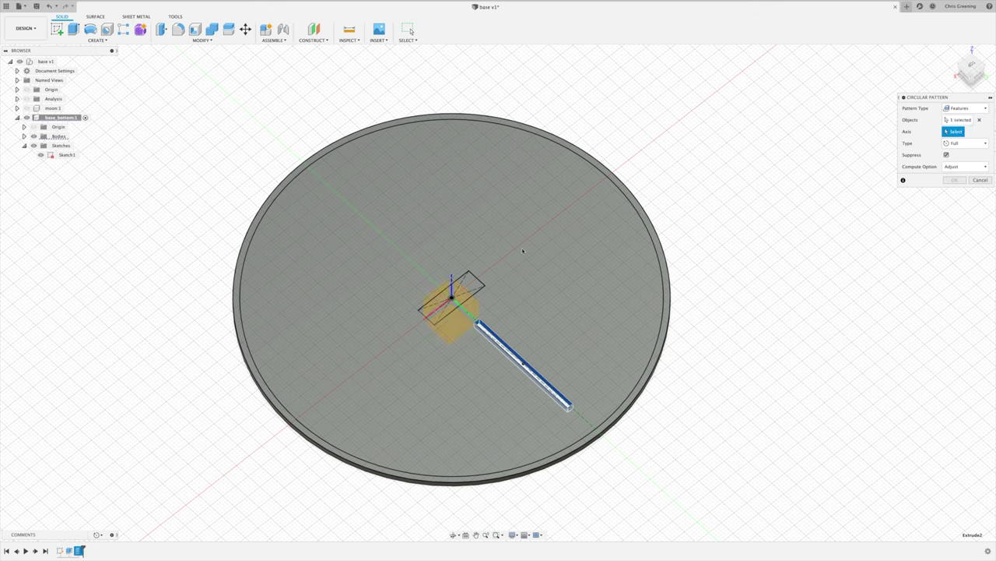
click(451, 295)
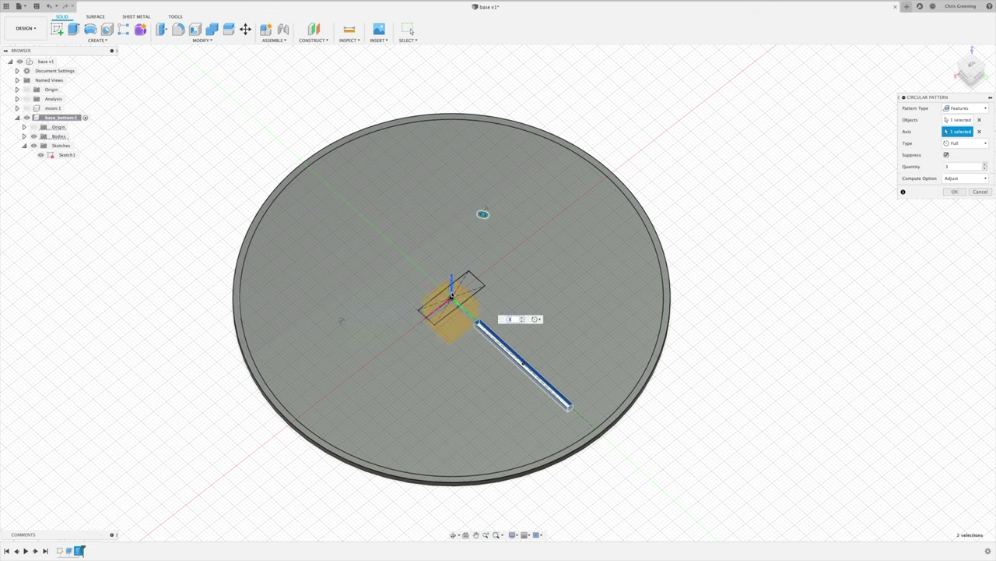
shift+middle_drag(842, 383, 843, 367)
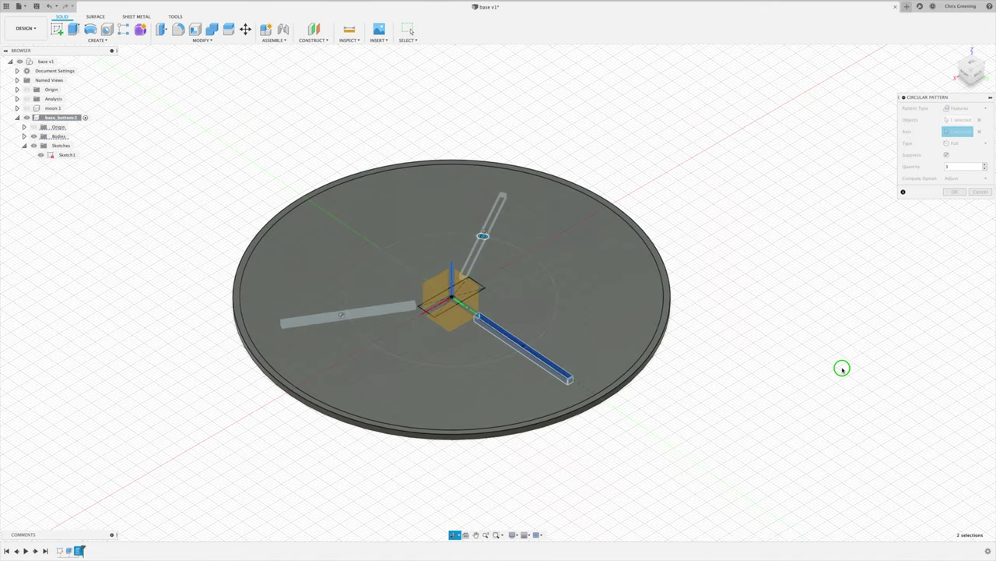
click(954, 164)
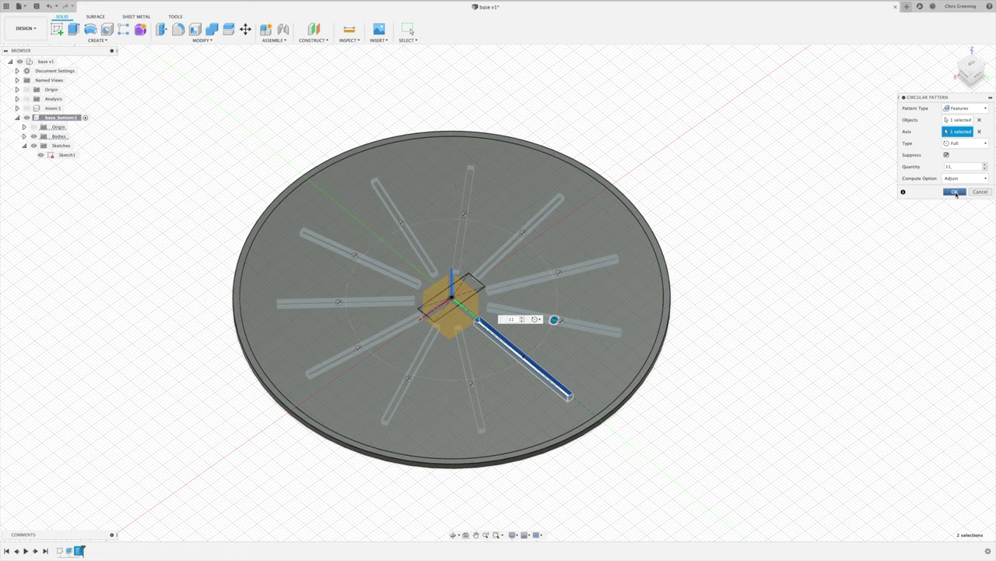
click(957, 194)
mouse_move(779, 338)
shift+middle_down()
mouse_move(783, 283)
mouse_move(778, 358)
mouse_move(780, 327)
shift+middle_up()
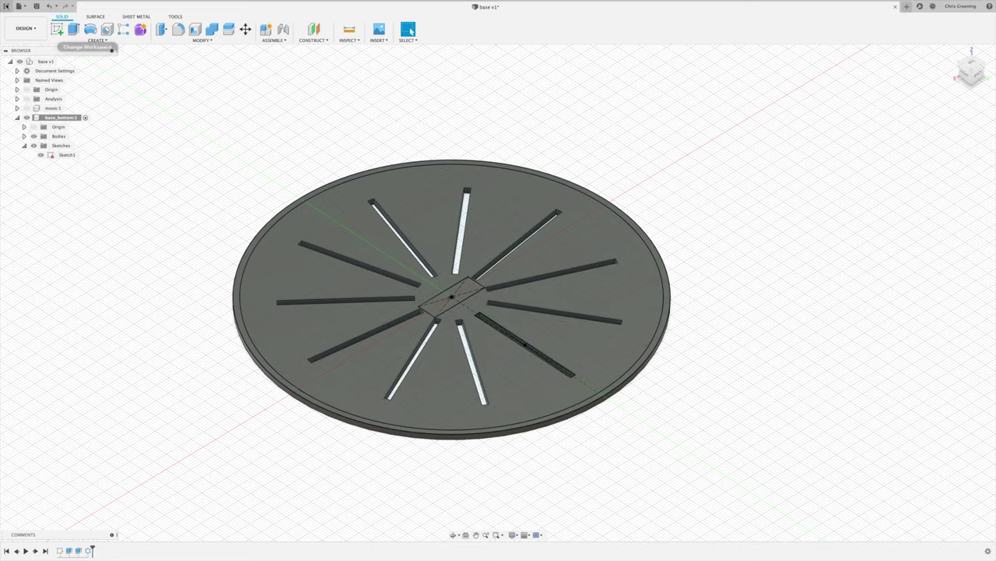
- Insert pcb-v1 and pcb-v2 from the Data Panel into the current design
click(6, 6)
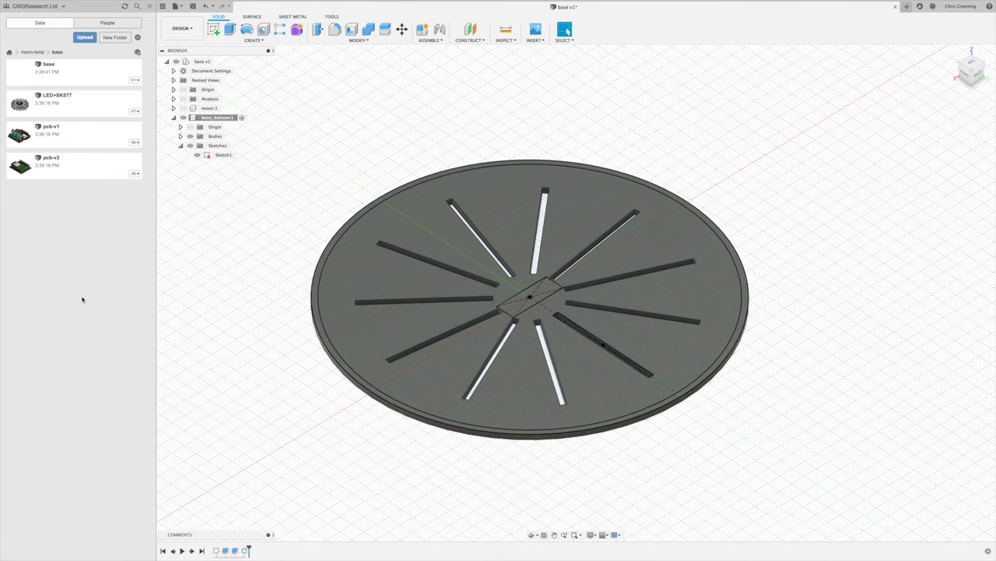
right_click(88, 136)
click(104, 146)
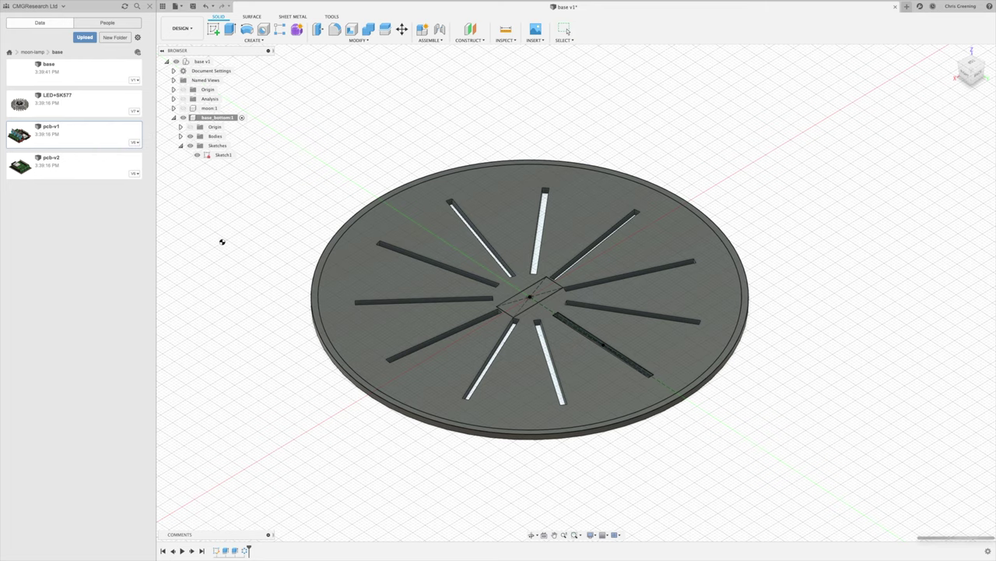
right_click(83, 167)
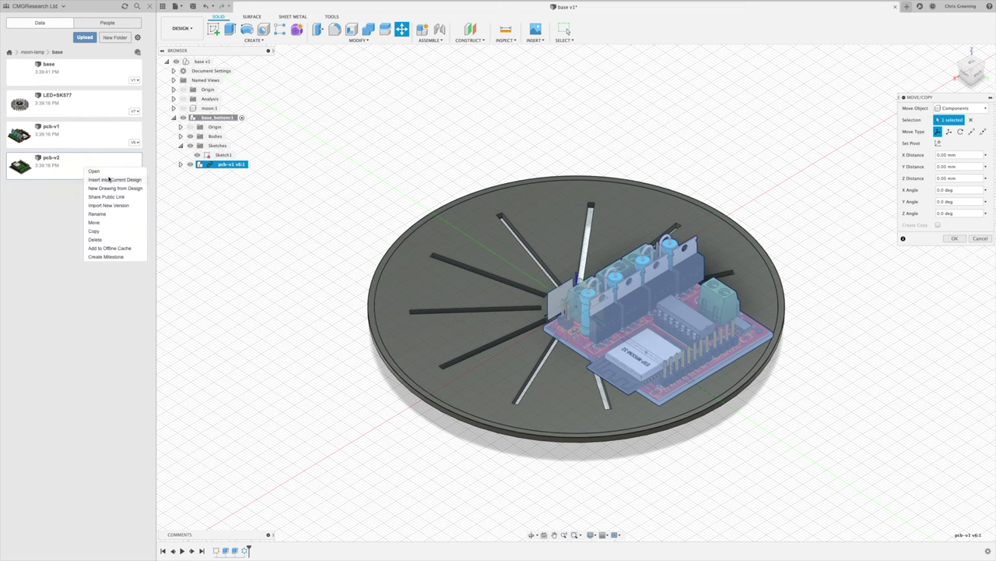
click(113, 179)
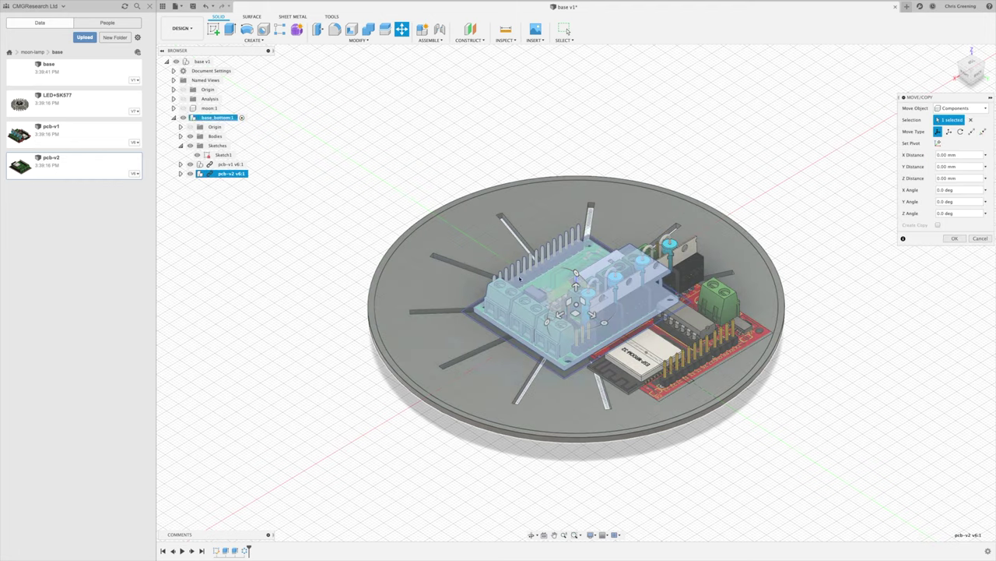
- Move pcb-v2 to -31 mm along Y beside pcb-v1
drag(594, 316, 515, 259)
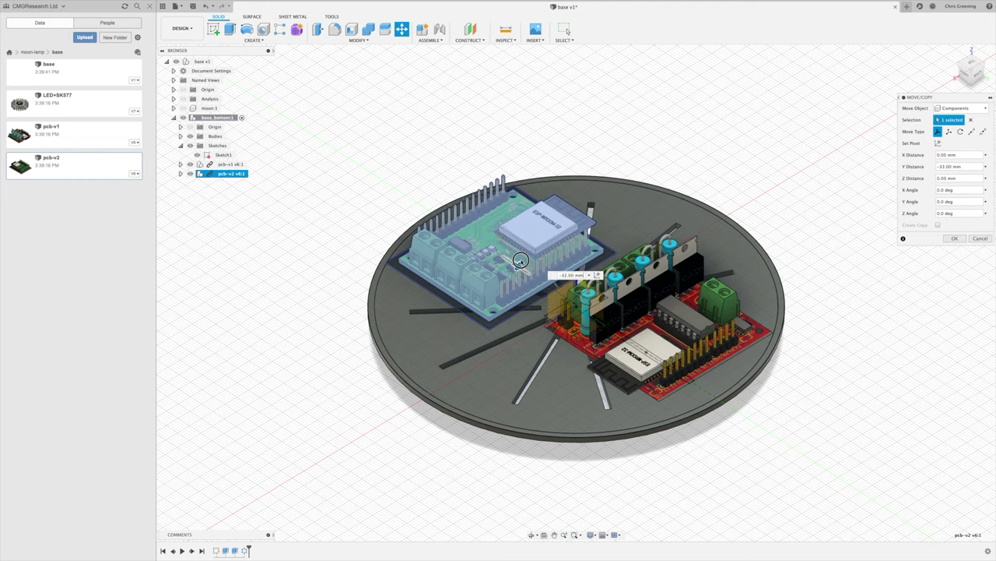
mouse_move(362, 347)
shift+middle_down()
mouse_move(350, 387)
mouse_move(372, 361)
shift+middle_up()
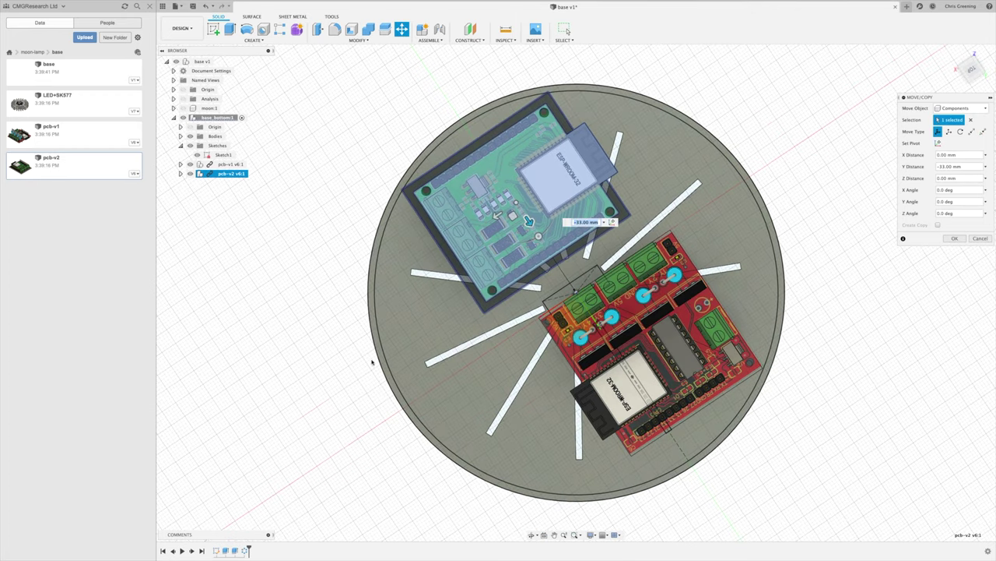
drag(528, 224, 532, 228)
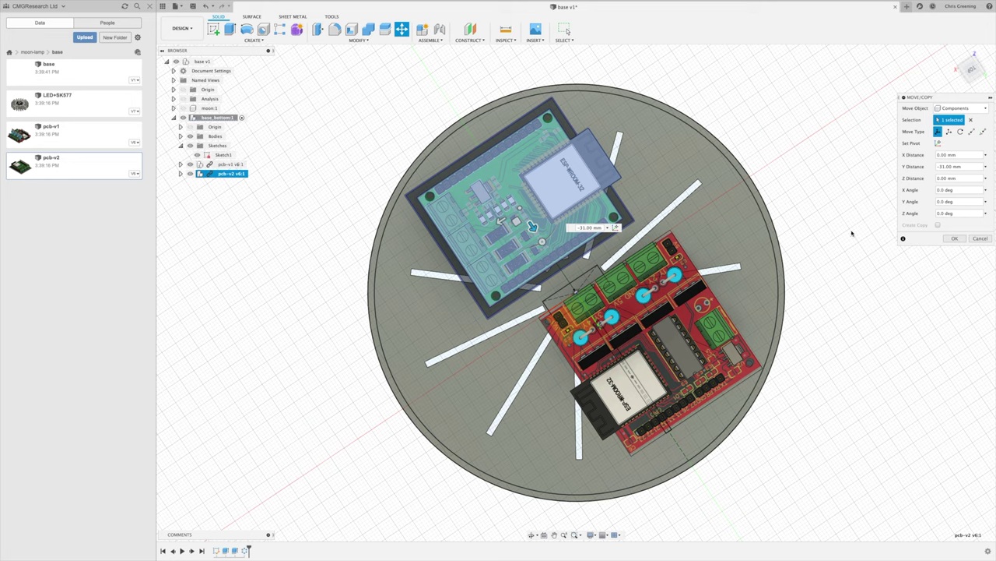
click(951, 238)
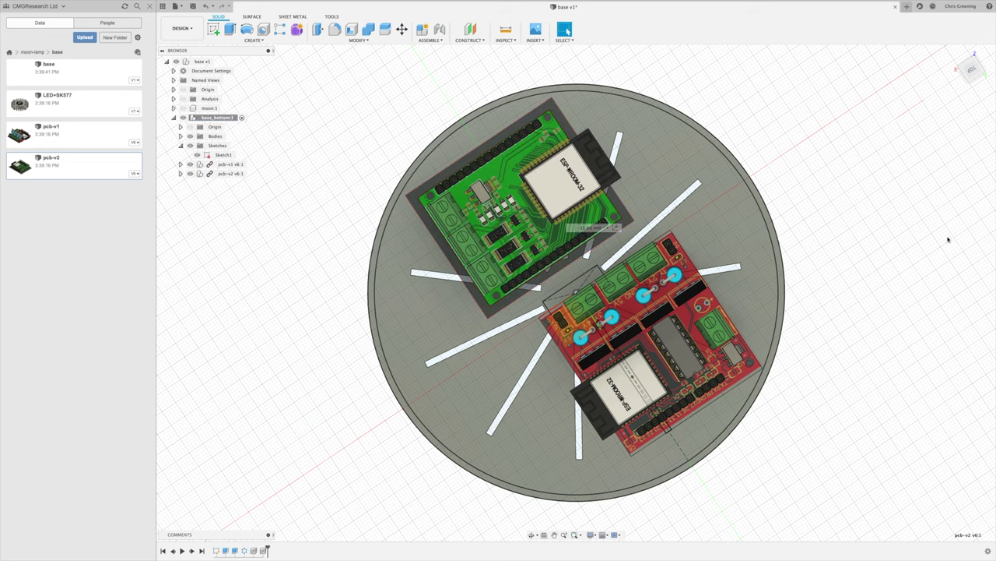
- Rotate pcb-v1 120° about Z and shift it 16 mm in X and 1 mm in Y beside the green board
right_click(222, 165)
click(229, 165)
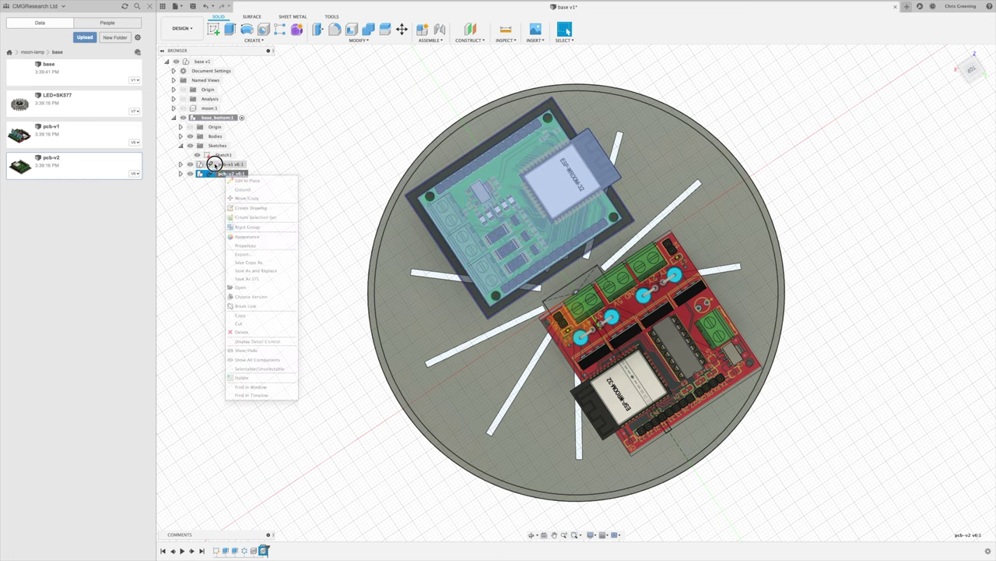
right_click(228, 165)
click(251, 176)
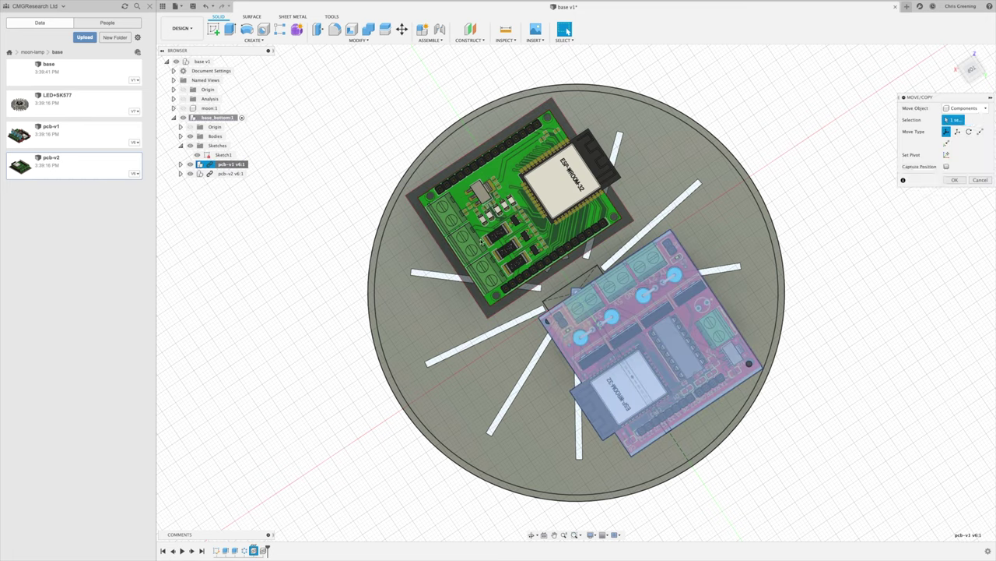
drag(590, 311, 545, 323)
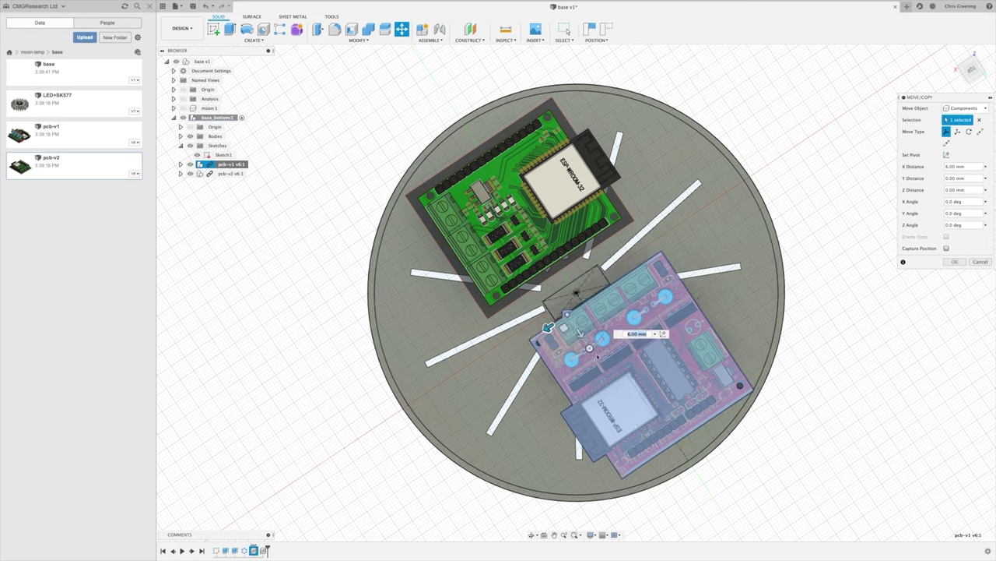
drag(590, 348, 719, 409)
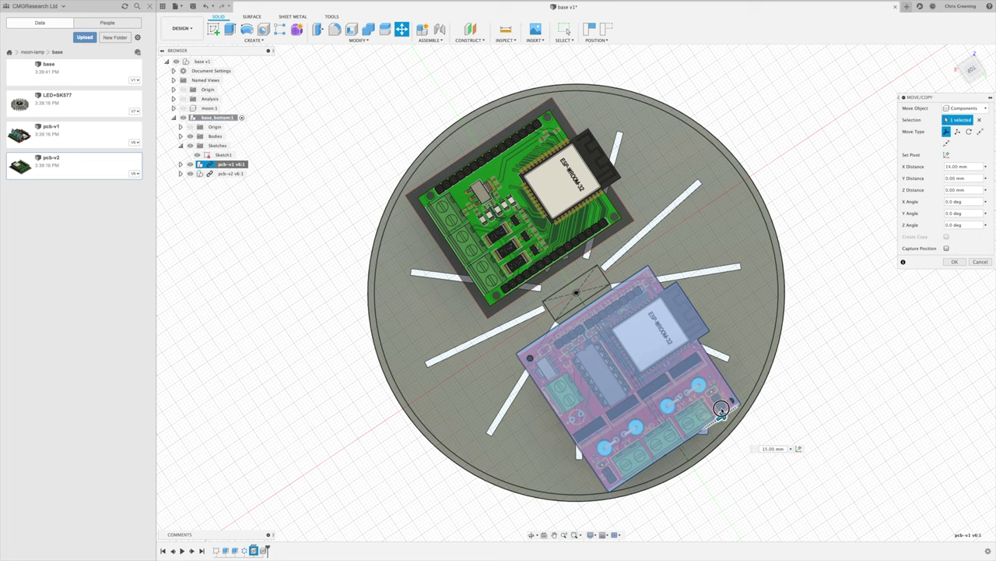
drag(721, 410, 724, 414)
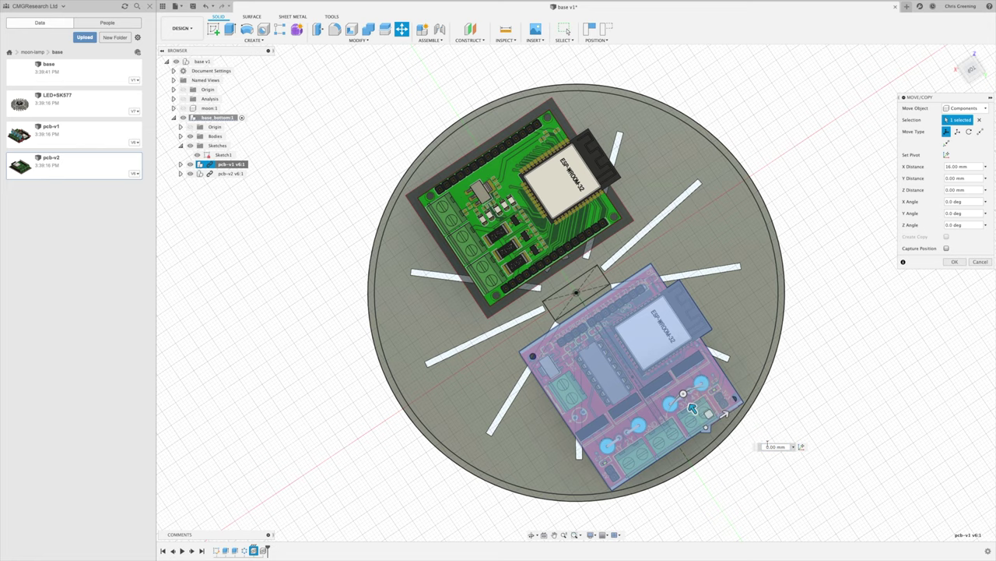
key(Return)
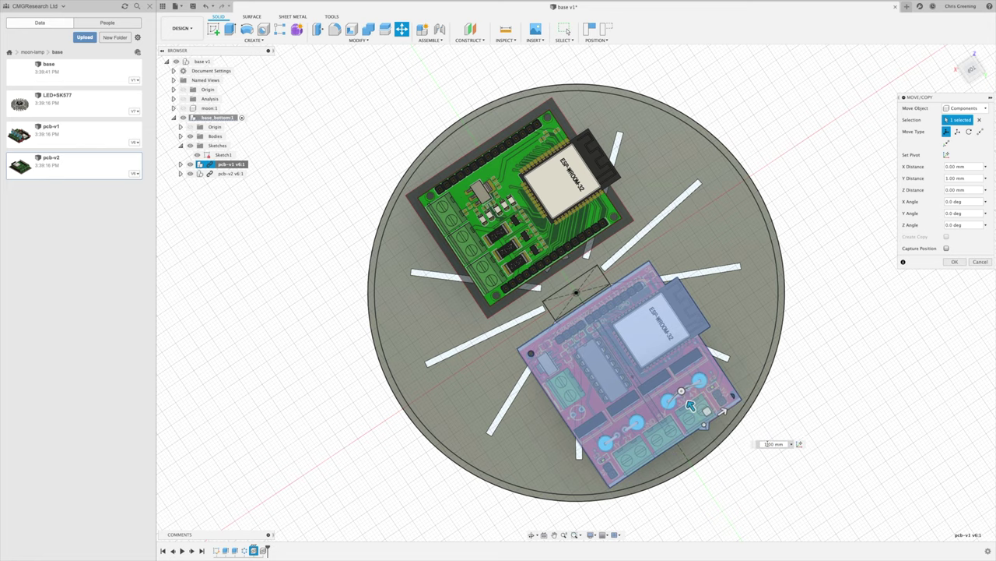
key(Return)
shift+middle_drag(827, 420, 845, 359)
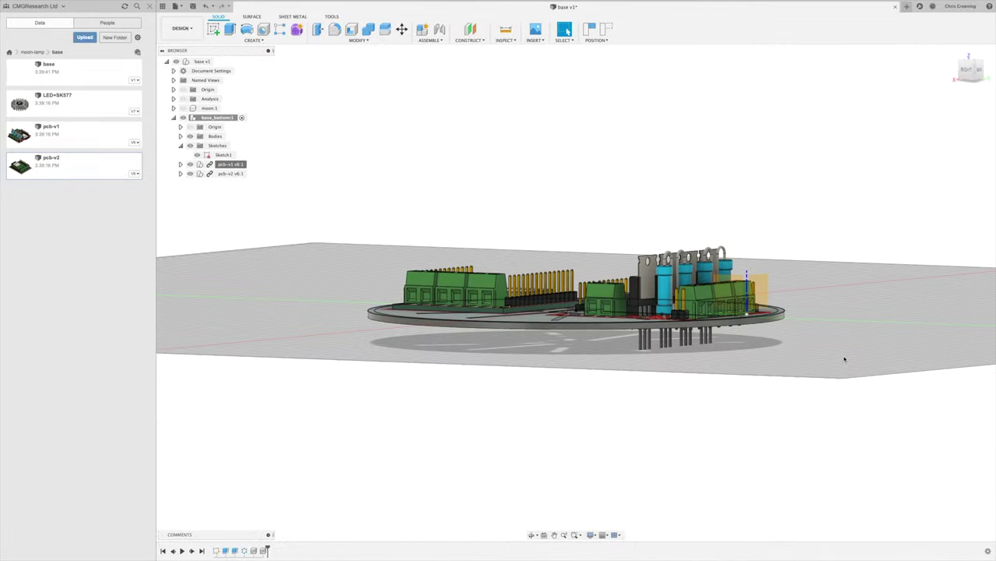
- Raise pcb-v1 4 mm along Z above the base plate
click(230, 165)
right_click(229, 165)
click(261, 177)
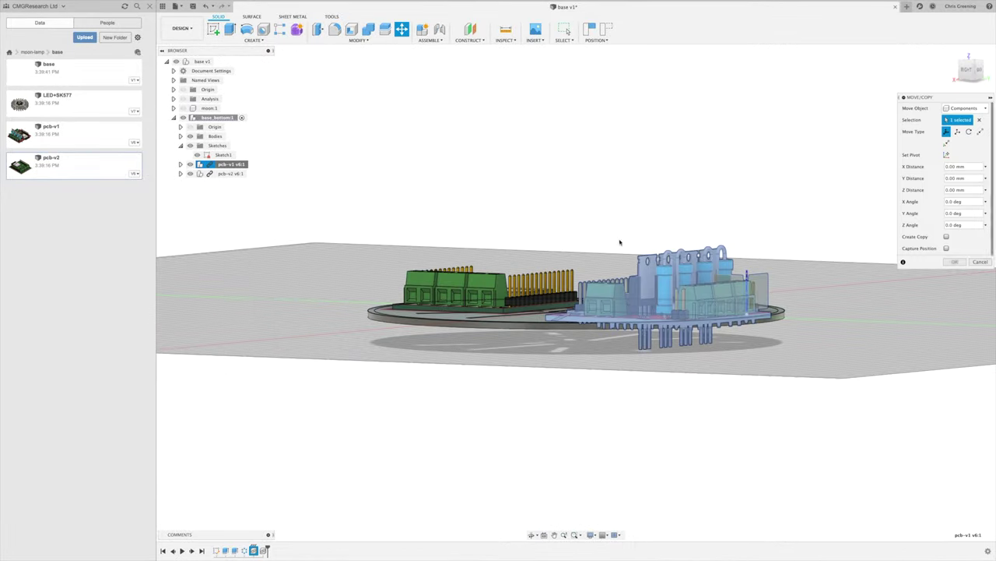
drag(746, 290, 745, 277)
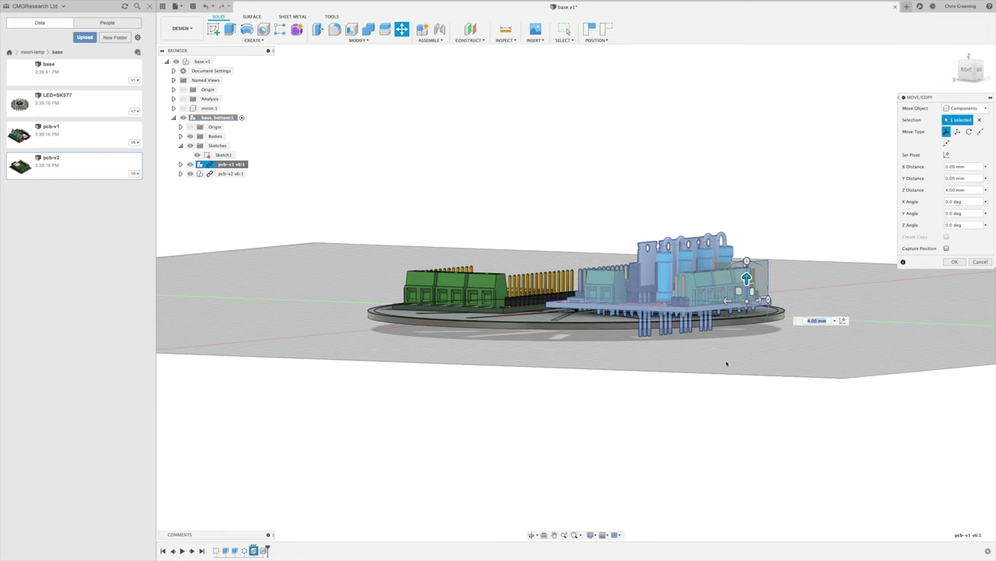
mouse_move(727, 360)
shift+middle_down()
mouse_move(789, 358)
mouse_move(743, 371)
shift+middle_up()
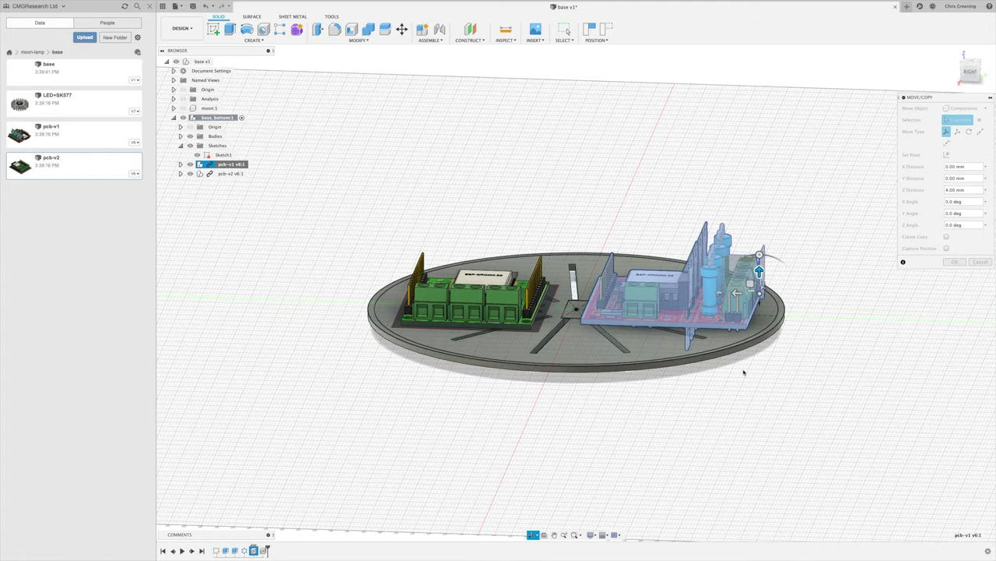
key(Return)
- Lift pcb-v2 2 mm along Z onto the disc
click(242, 172)
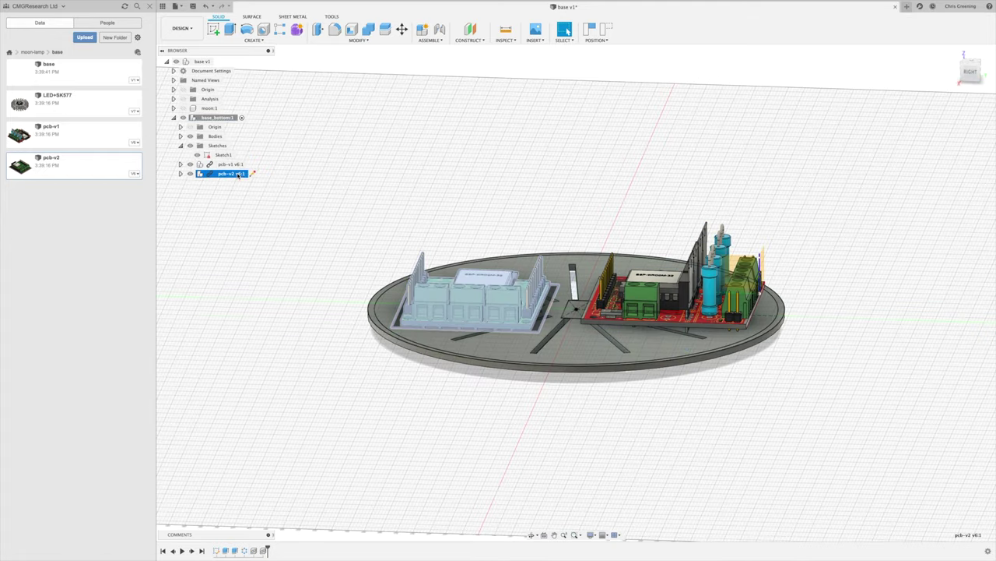
right_click(238, 173)
click(260, 199)
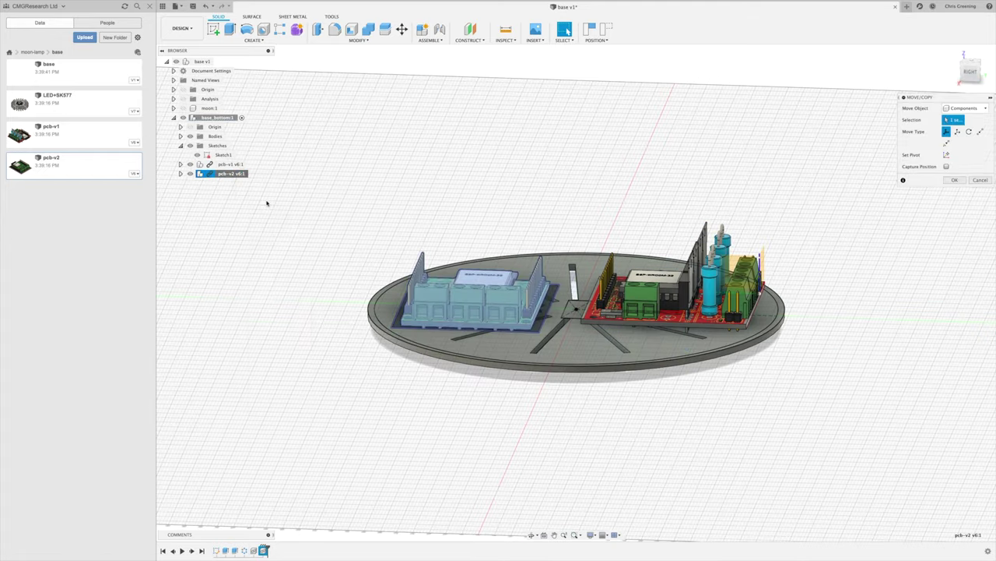
drag(475, 280, 474, 271)
shift+middle_drag(399, 359, 391, 366)
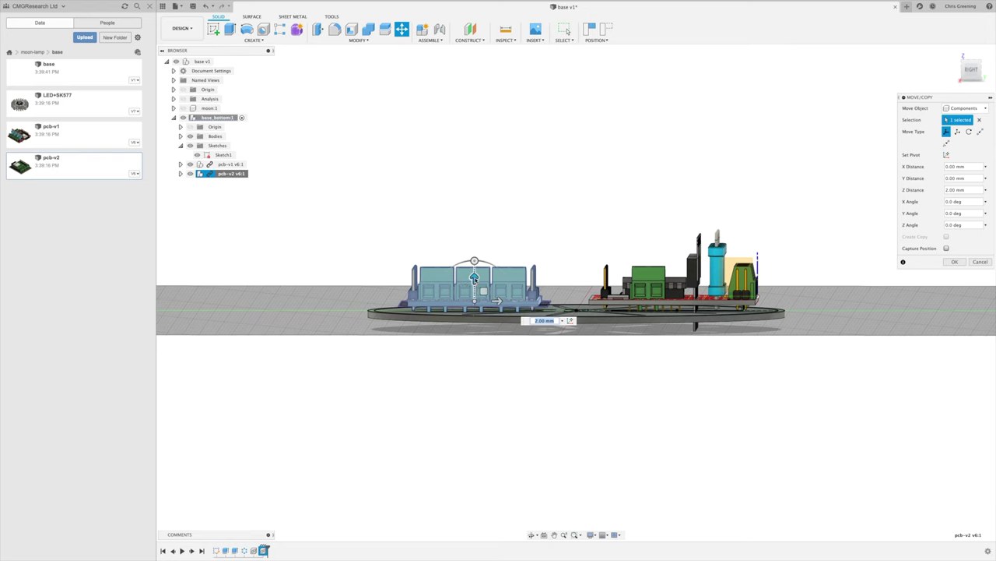
key(Return)
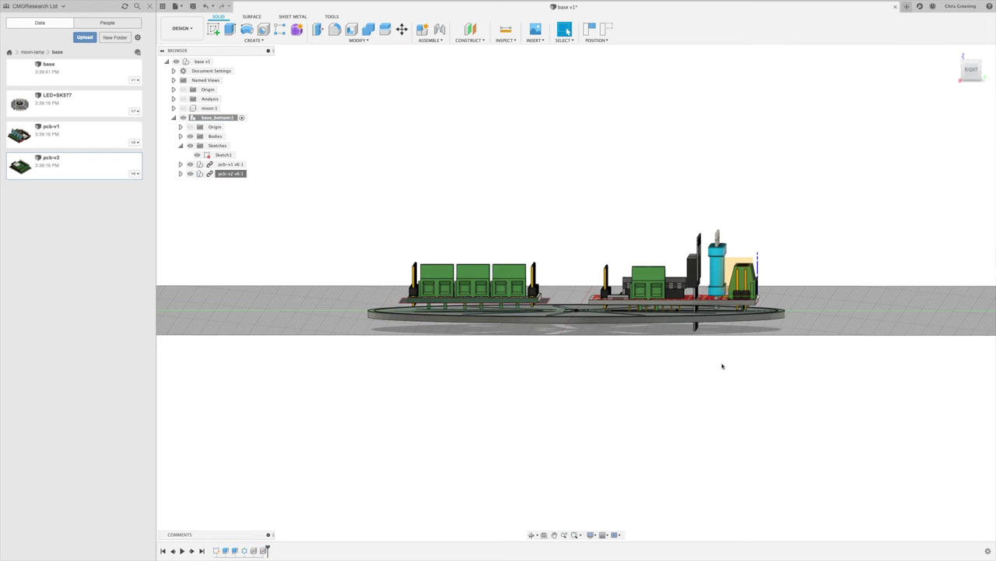
shift+middle_drag(739, 413, 719, 438)
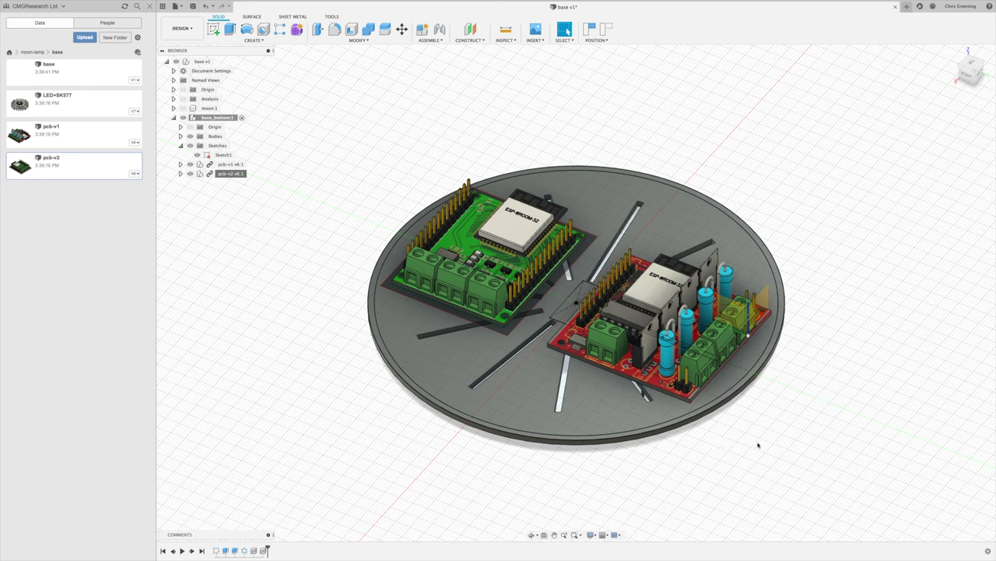
key(j)
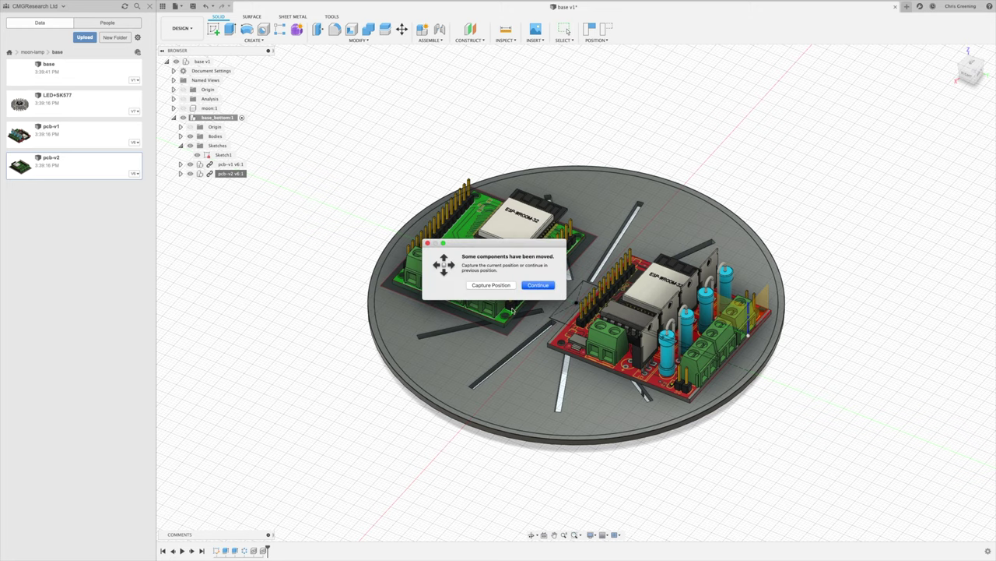
- Extrude the disk's outer ring 27 mm upward as a joined wall around both boards
click(538, 284)
key(e)
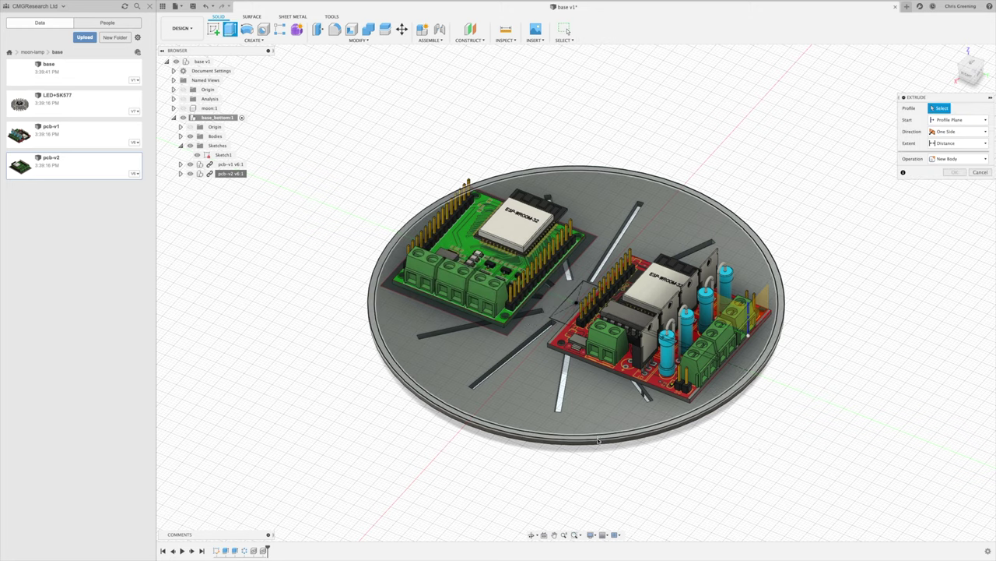
click(597, 437)
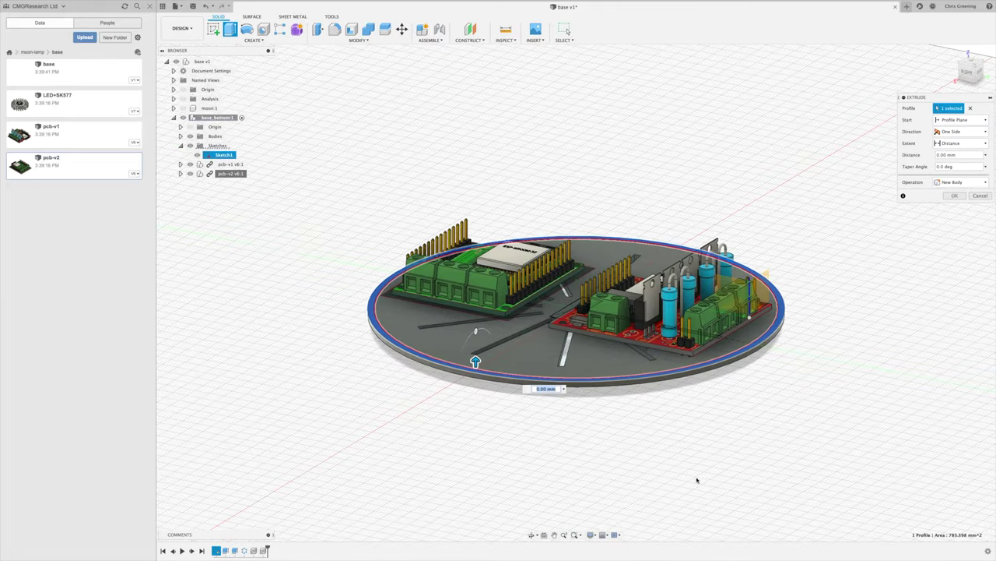
drag(476, 361, 476, 293)
shift+middle_drag(510, 478, 502, 466)
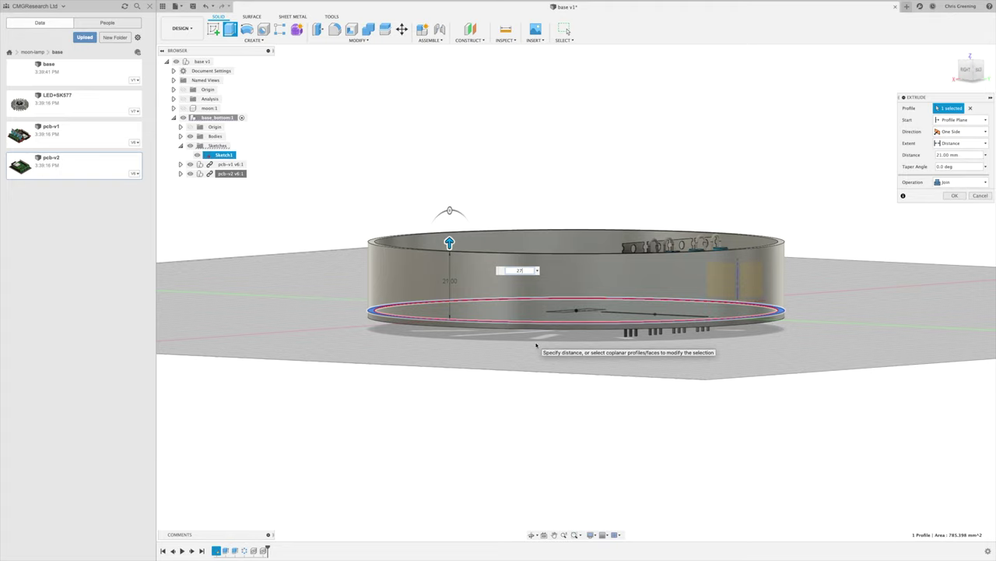
mouse_move(847, 333)
shift+middle_down()
mouse_move(851, 356)
mouse_move(914, 338)
mouse_move(833, 345)
shift+middle_up()
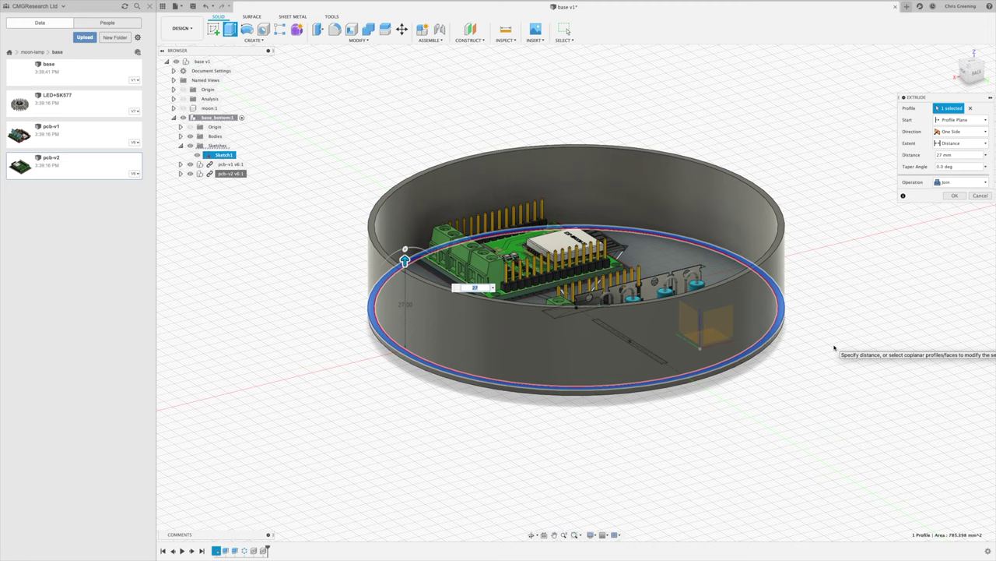
key(Return)
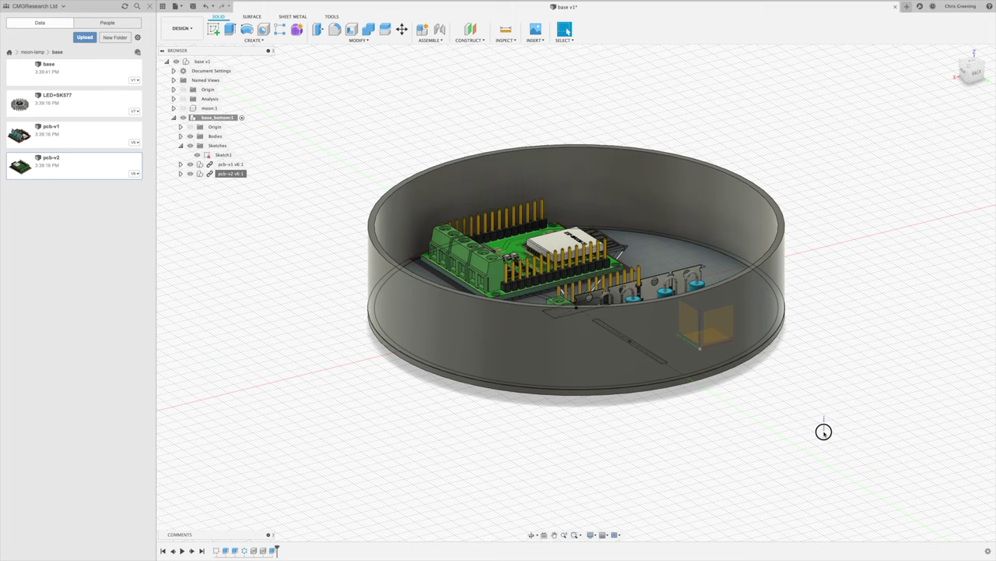
shift+middle_drag(833, 402, 864, 430)
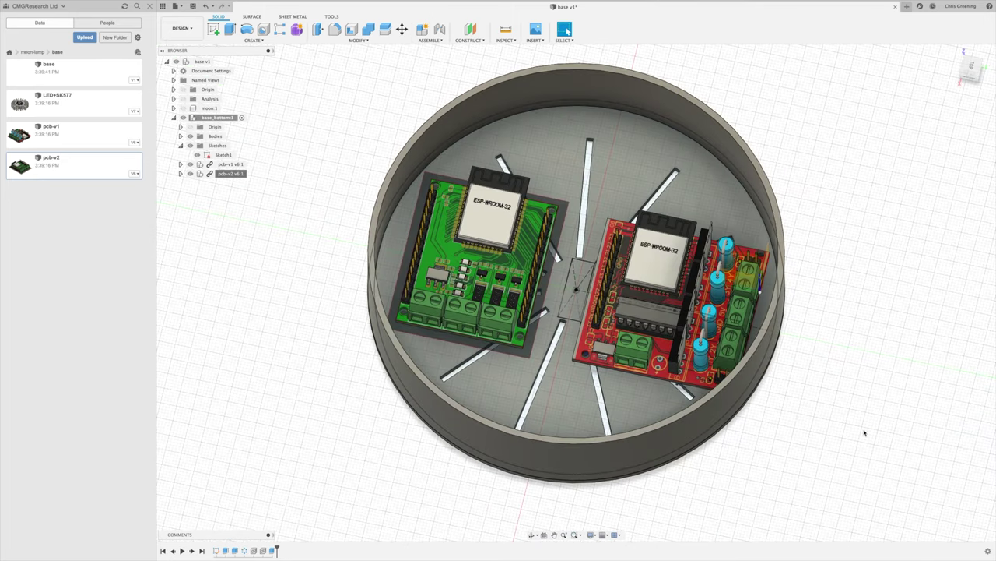
- Insert the LED+SK577 design from the Data panel into the base at its default position
right_click(84, 109)
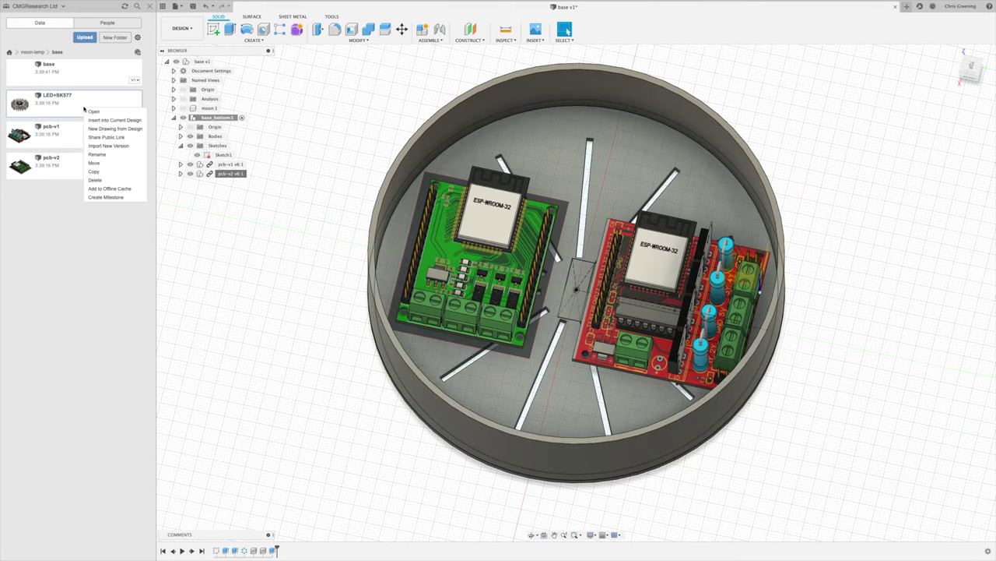
click(101, 122)
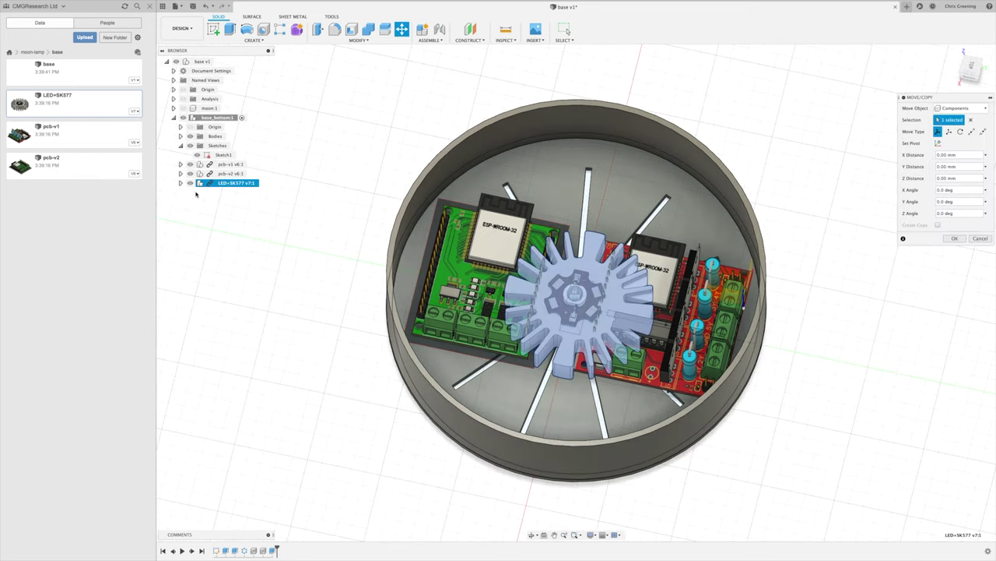
shift+middle_drag(307, 386, 338, 377)
key(Return)
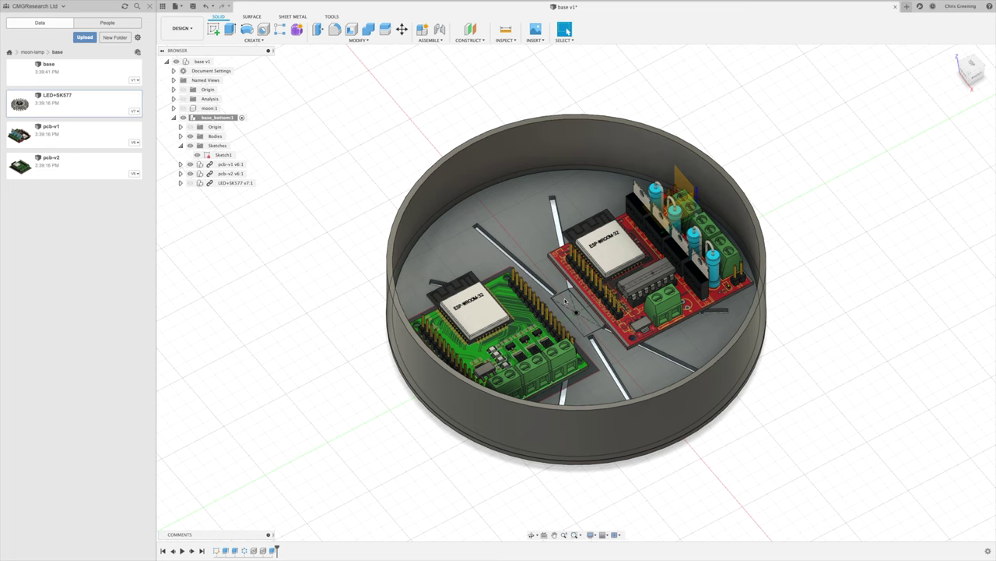
- Extrude the small central rectangle 20 mm into a joined block
key(e)
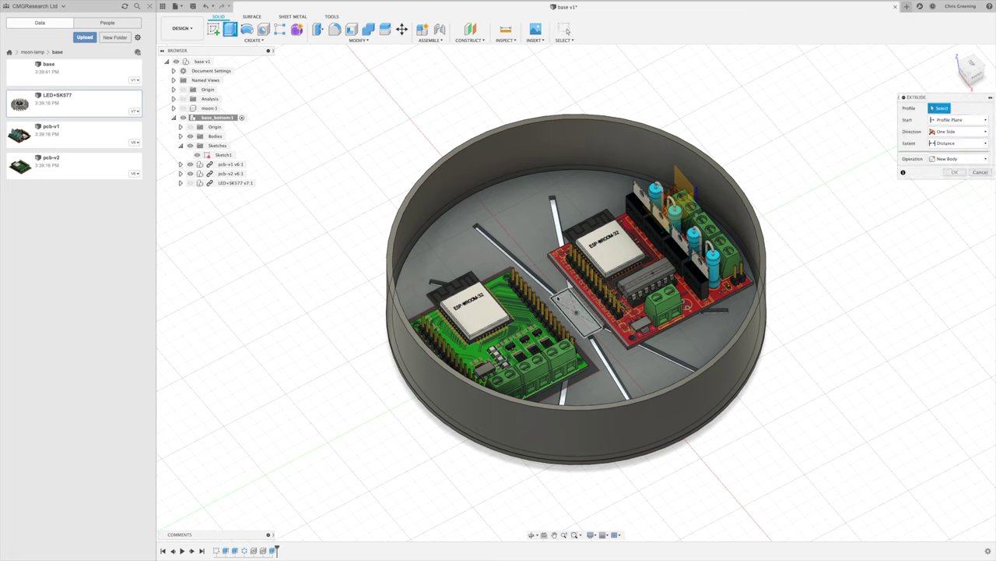
click(565, 301)
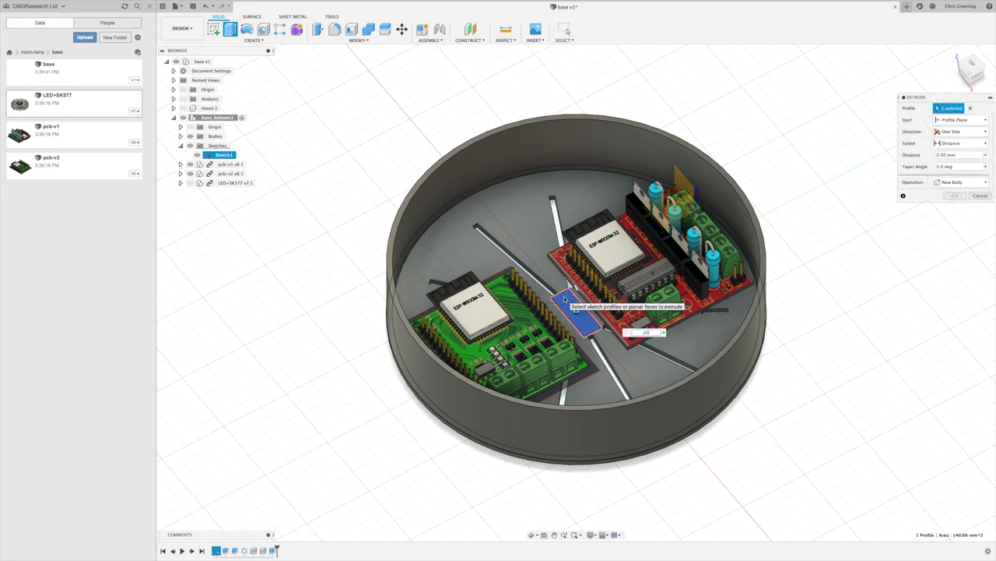
text(20)
key(Return)
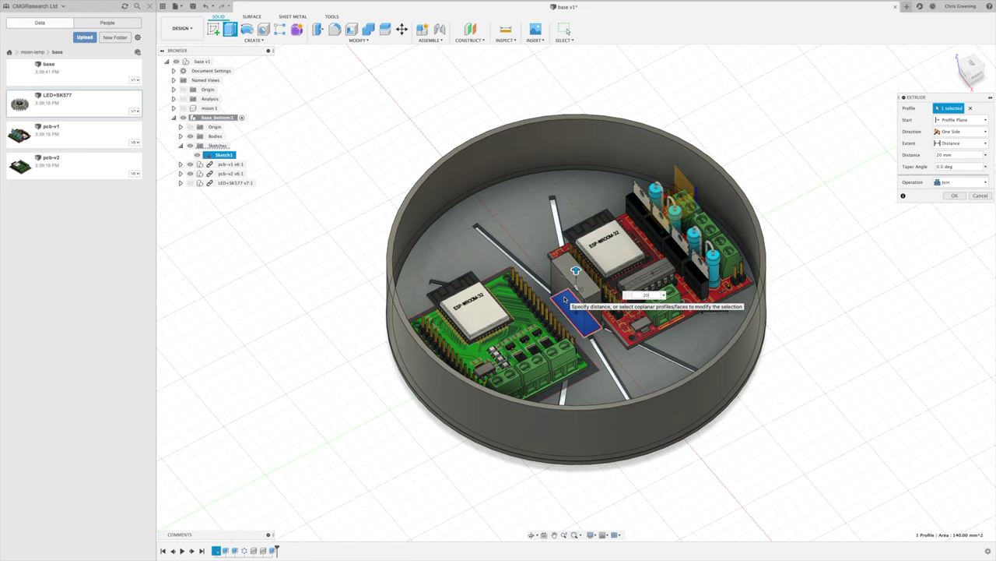
mouse_move(843, 460)
shift+middle_down()
mouse_move(856, 442)
mouse_move(781, 449)
mouse_move(888, 460)
mouse_move(825, 463)
shift+middle_up()
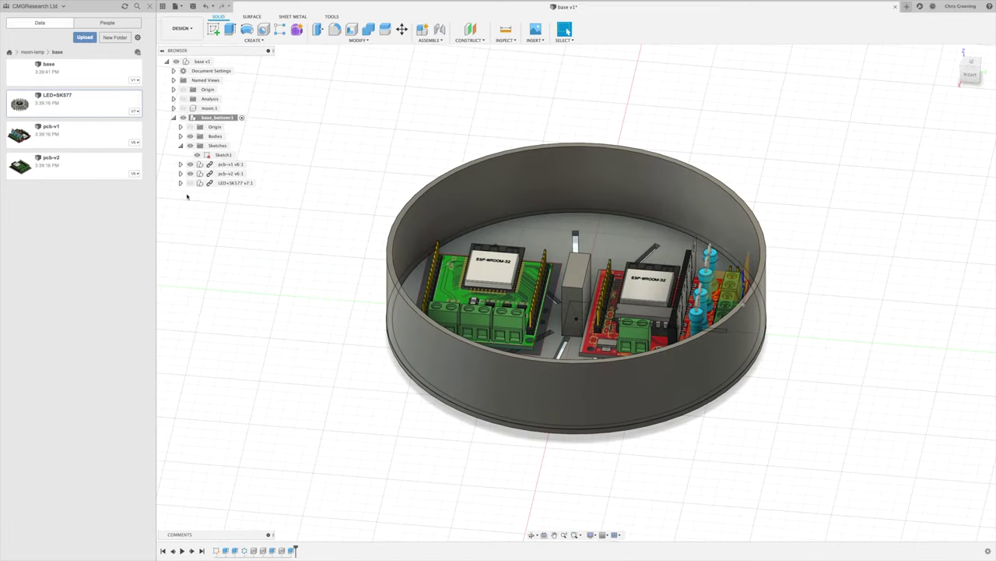
- Show the LED+SK577 heatsink, select it and start the Align command
click(190, 183)
shift+middle_drag(306, 387, 303, 341)
click(183, 117)
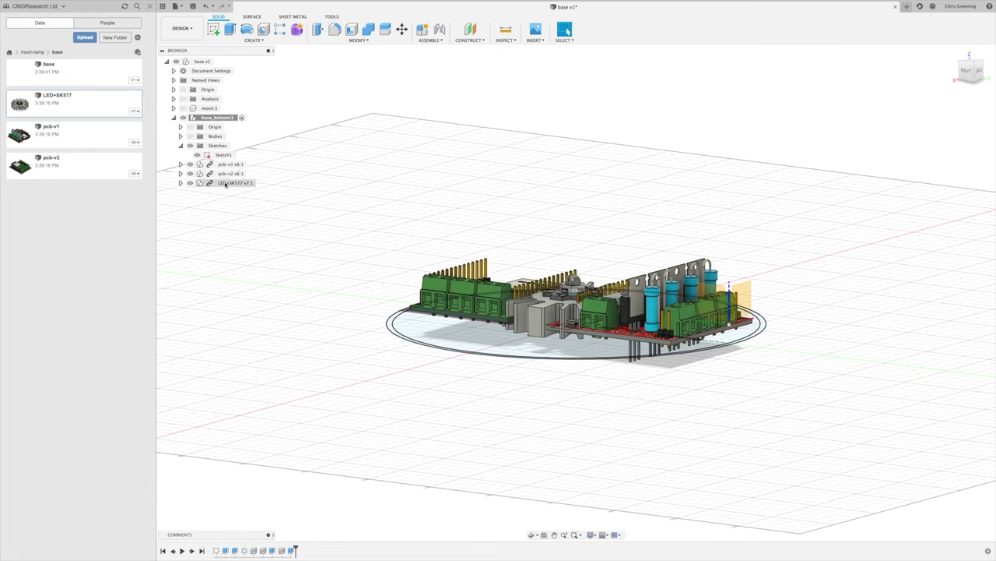
click(225, 183)
click(359, 40)
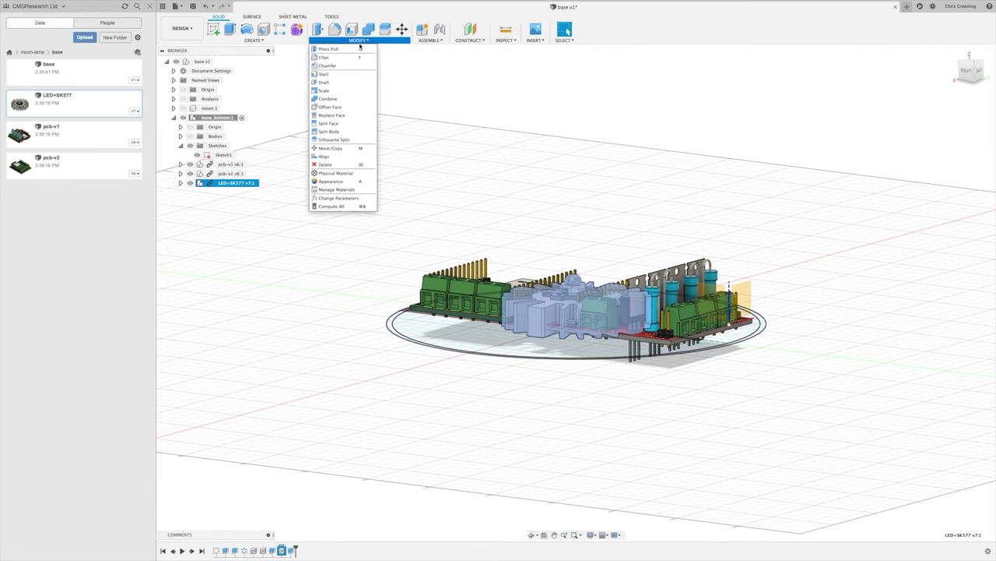
click(324, 156)
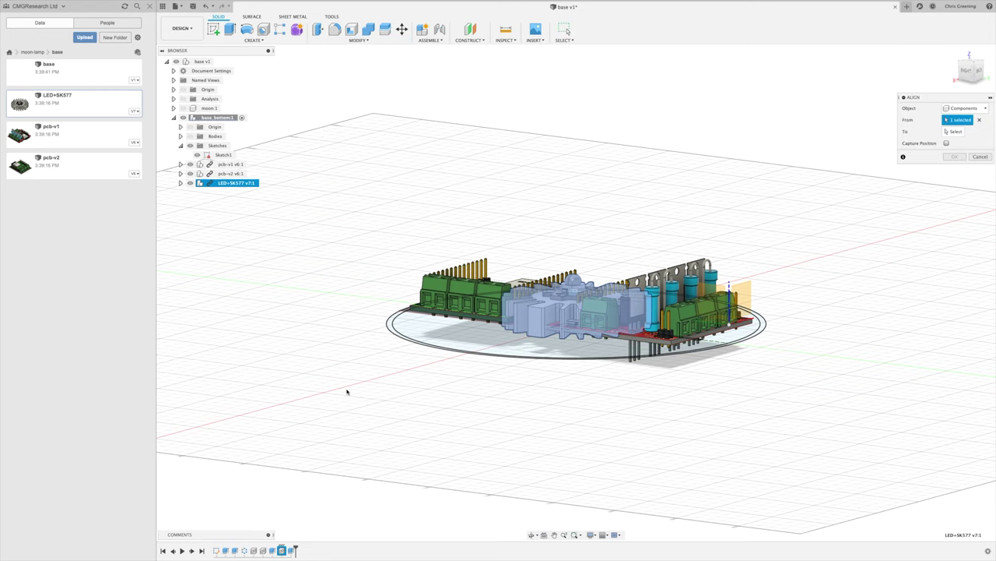
shift+middle_drag(344, 394, 351, 345)
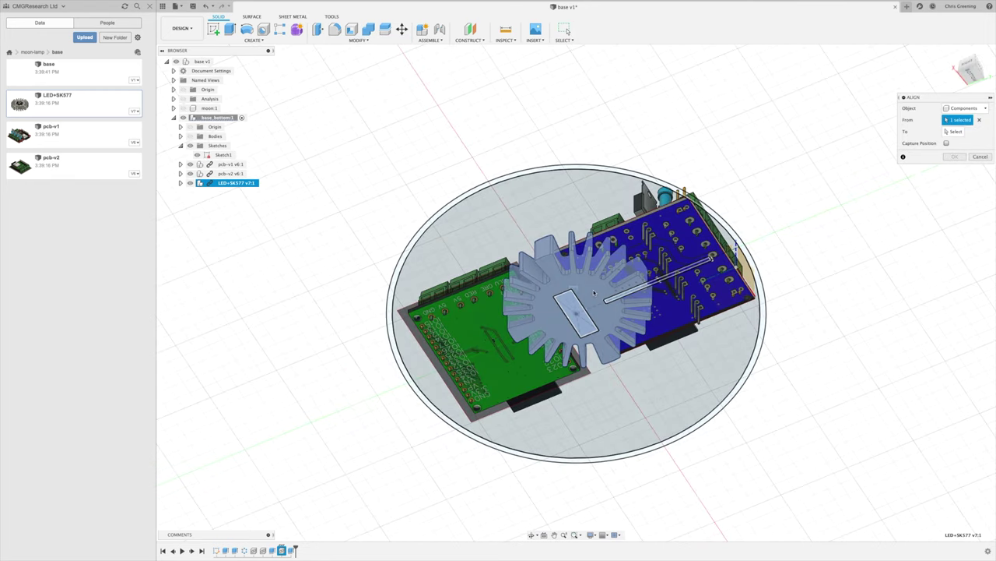
- Align the heatsink's face onto the top face of the central block
click(588, 296)
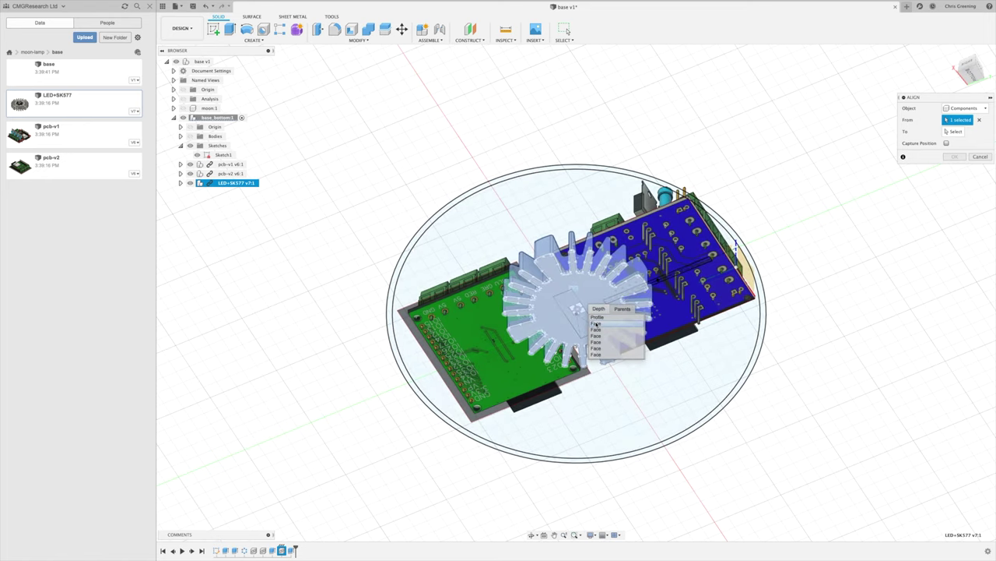
click(597, 324)
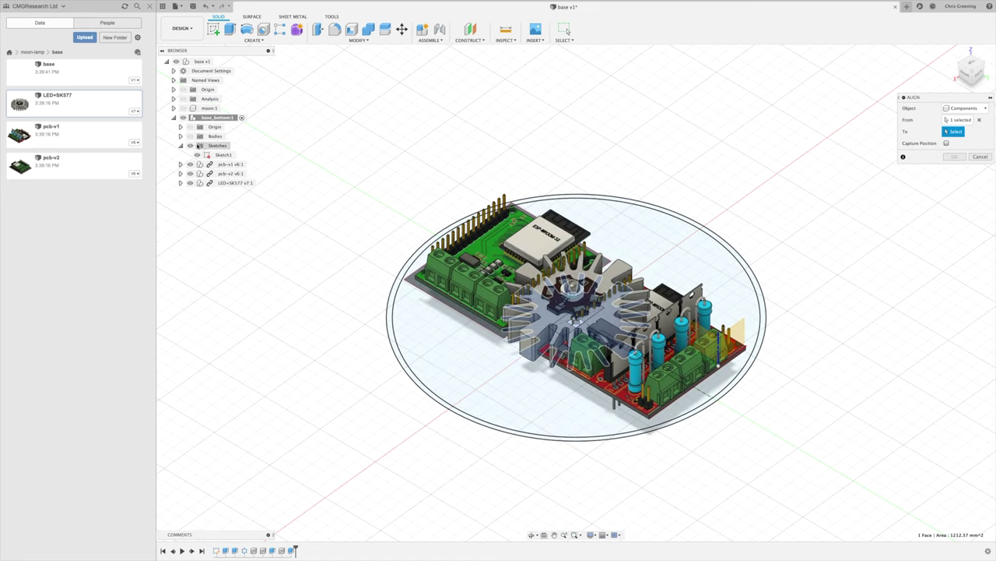
click(189, 136)
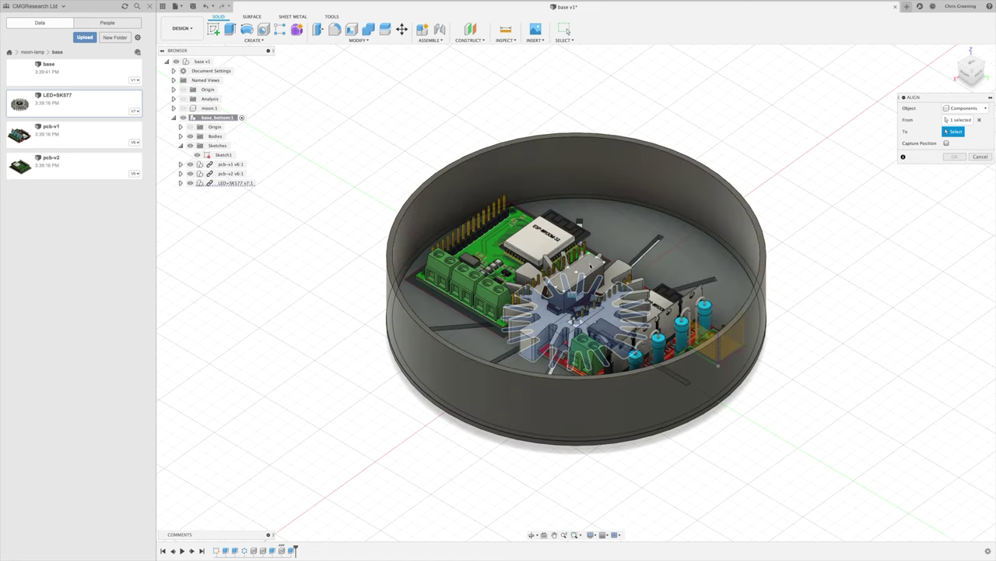
click(589, 265)
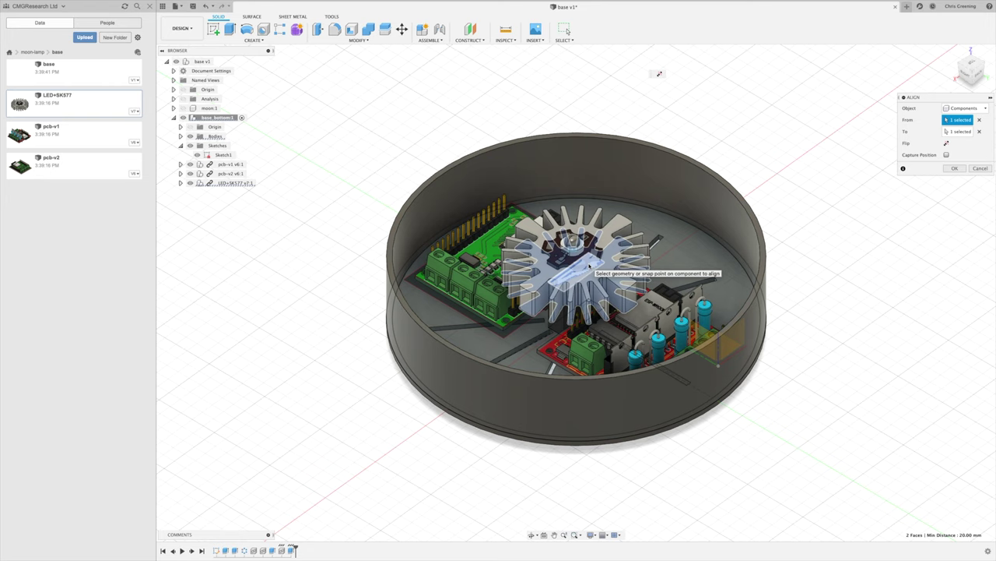
click(951, 168)
mouse_move(903, 290)
shift+middle_down()
mouse_move(936, 300)
mouse_move(924, 281)
mouse_move(916, 298)
shift+middle_up()
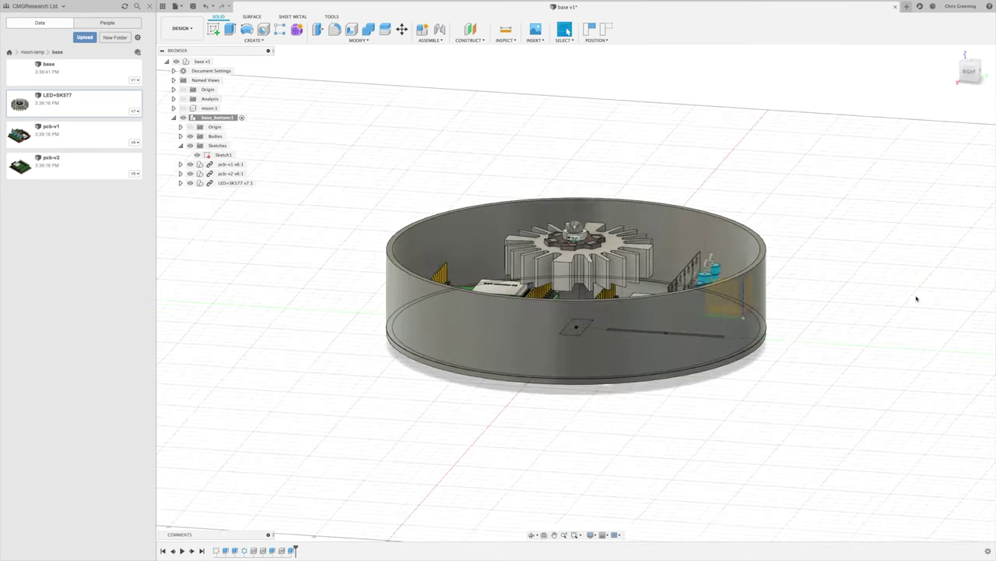
click(183, 99)
- Reveal the half-section through the base and activate the top-level base v1 assembly
mouse_move(358, 352)
shift+middle_down()
mouse_move(396, 344)
mouse_move(355, 353)
mouse_move(397, 358)
mouse_move(384, 365)
mouse_move(360, 340)
mouse_move(382, 351)
mouse_move(360, 361)
shift+middle_up()
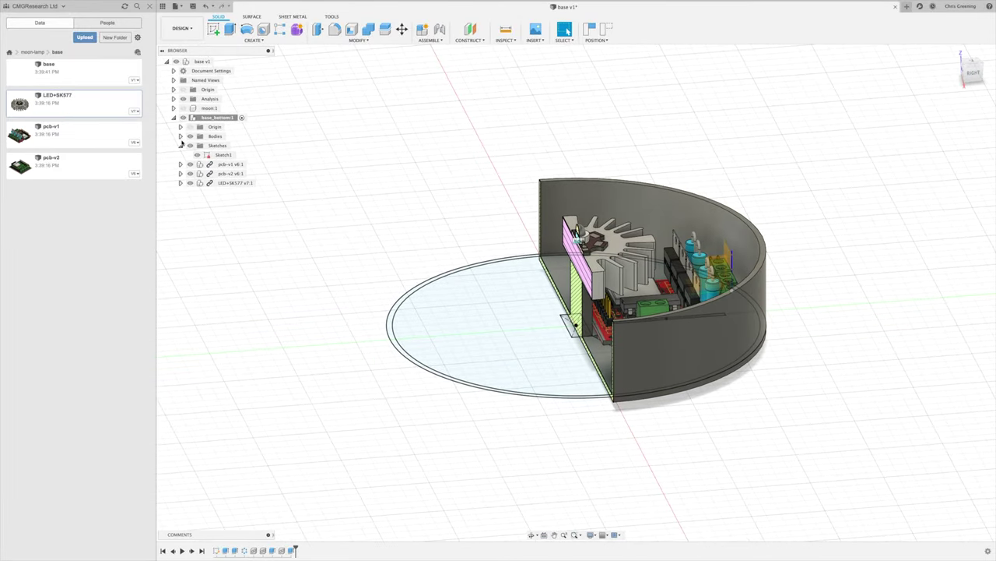
click(182, 109)
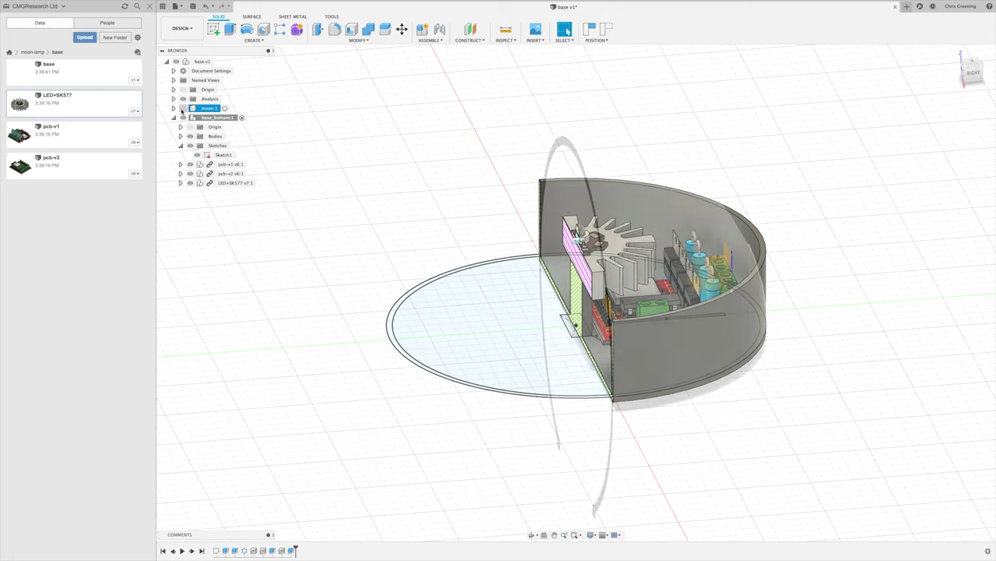
key(Escape)
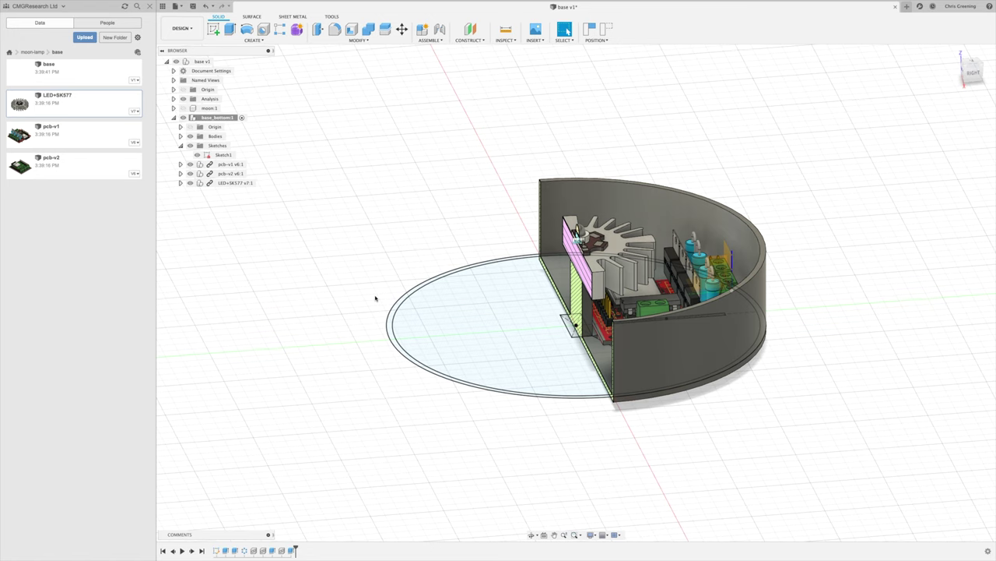
shift+middle_drag(375, 298, 369, 319)
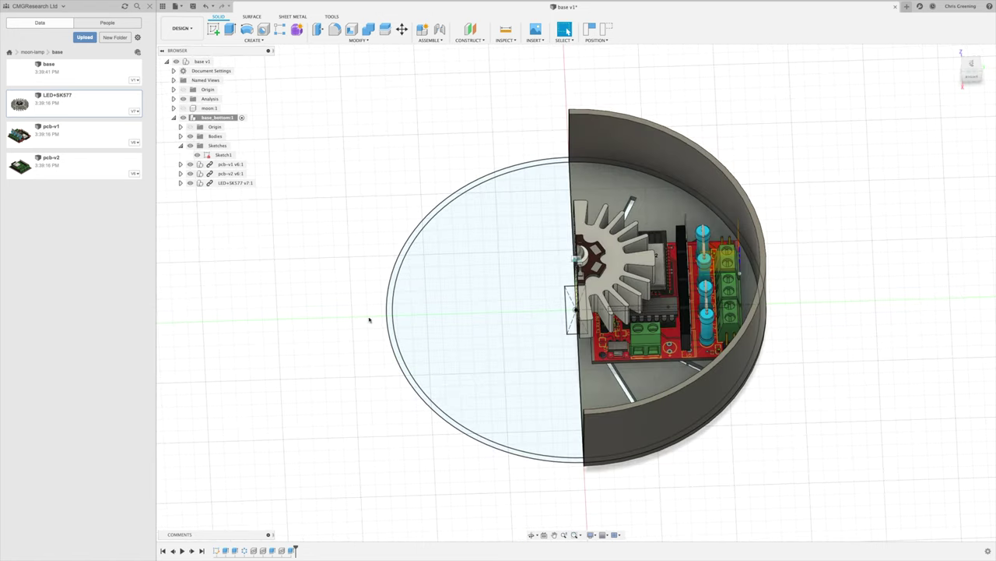
click(218, 62)
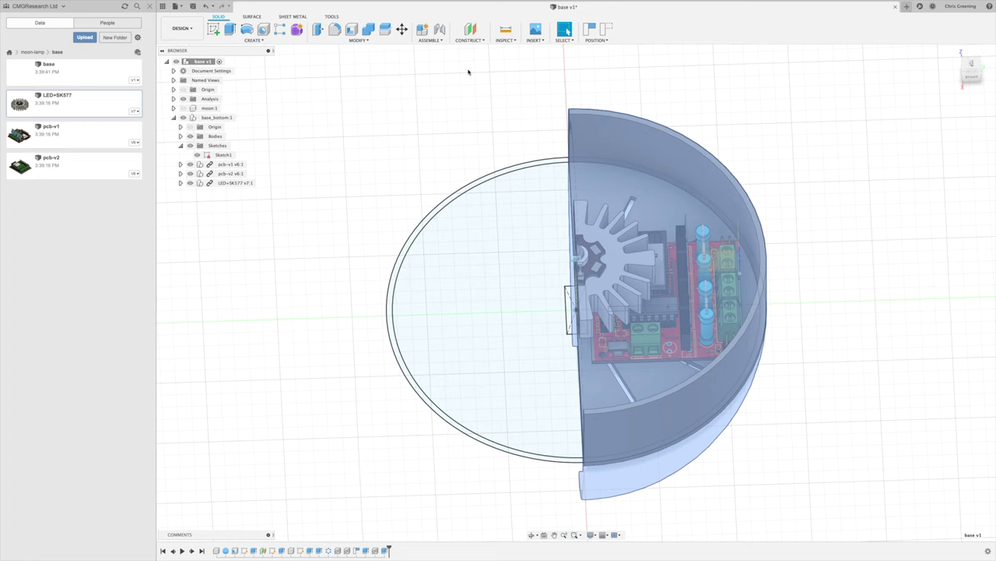
- Create a new component named 'top'
click(441, 38)
click(436, 51)
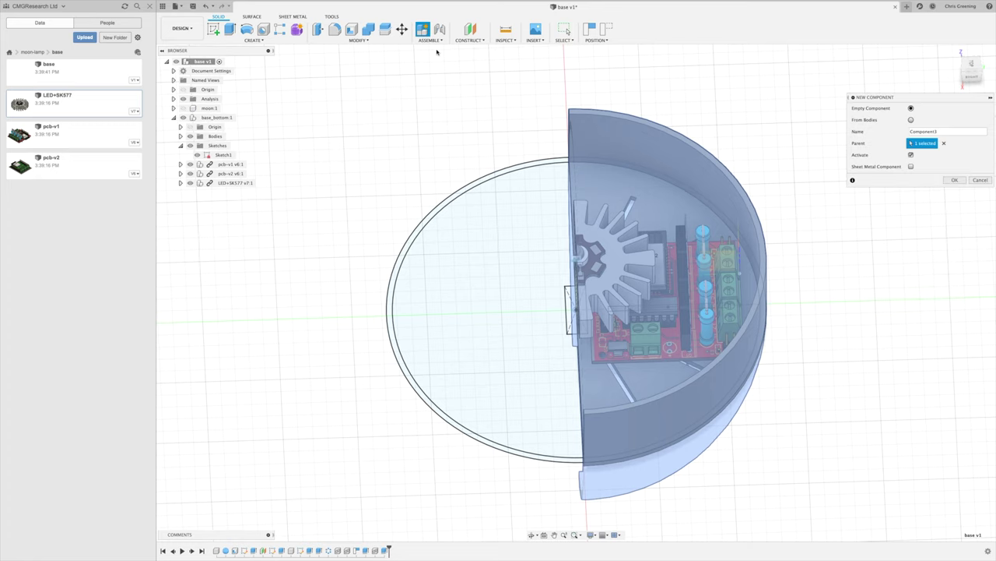
double_click(927, 131)
text(top)
key(Return)
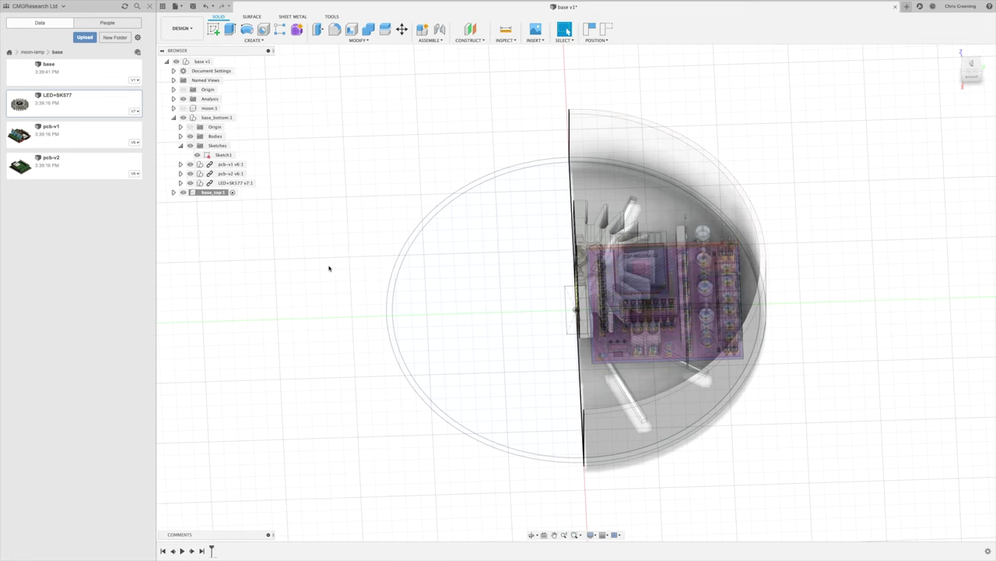
- Start a sketch on the dome's flat face in the base_top component
mouse_move(329, 268)
shift+middle_down()
mouse_move(330, 249)
mouse_move(331, 264)
shift+middle_up()
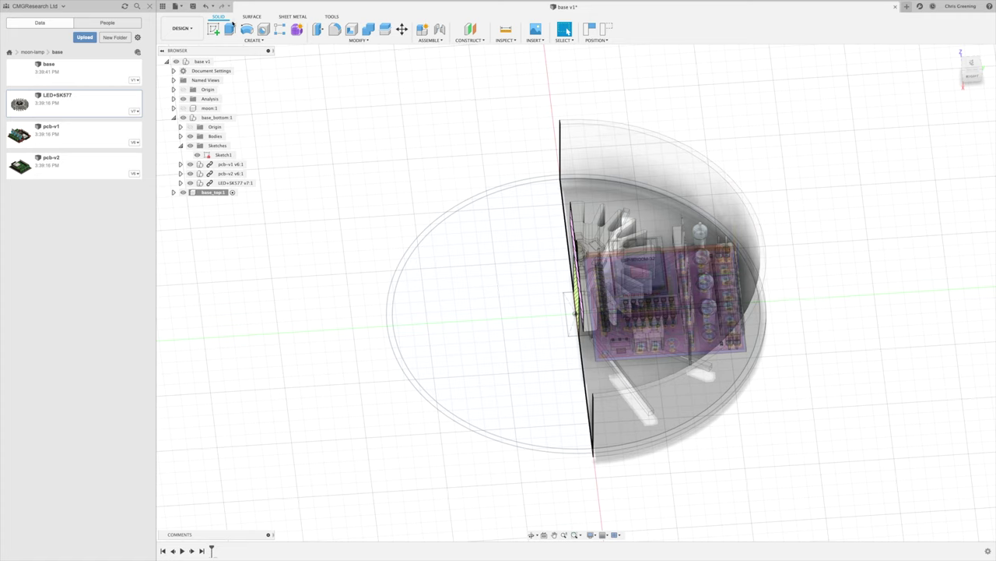
click(213, 29)
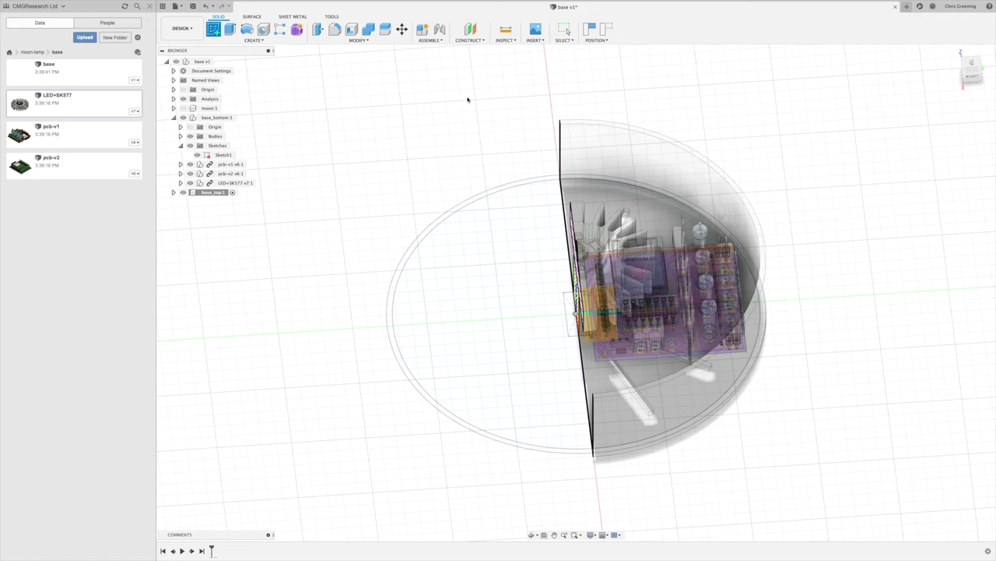
click(580, 122)
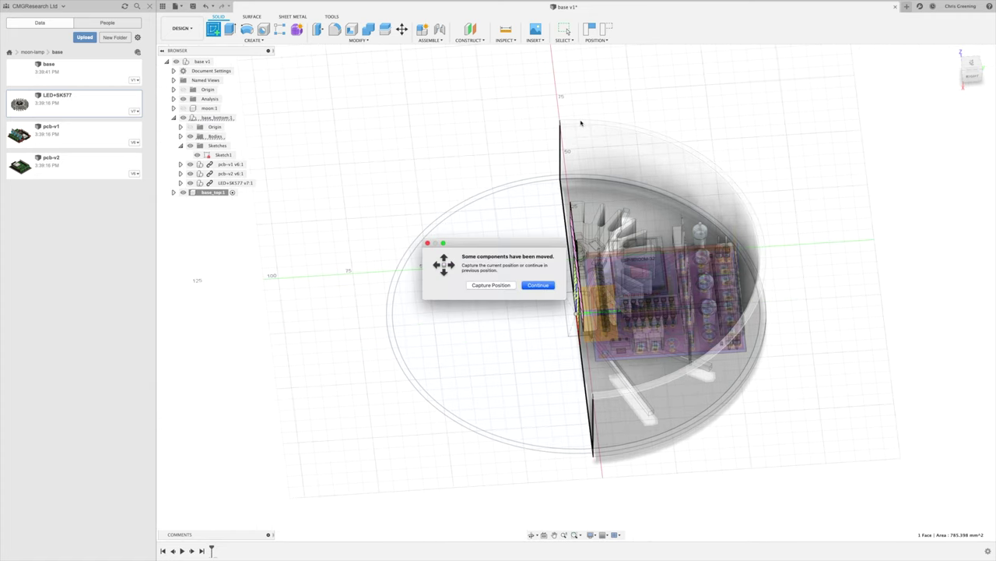
click(490, 285)
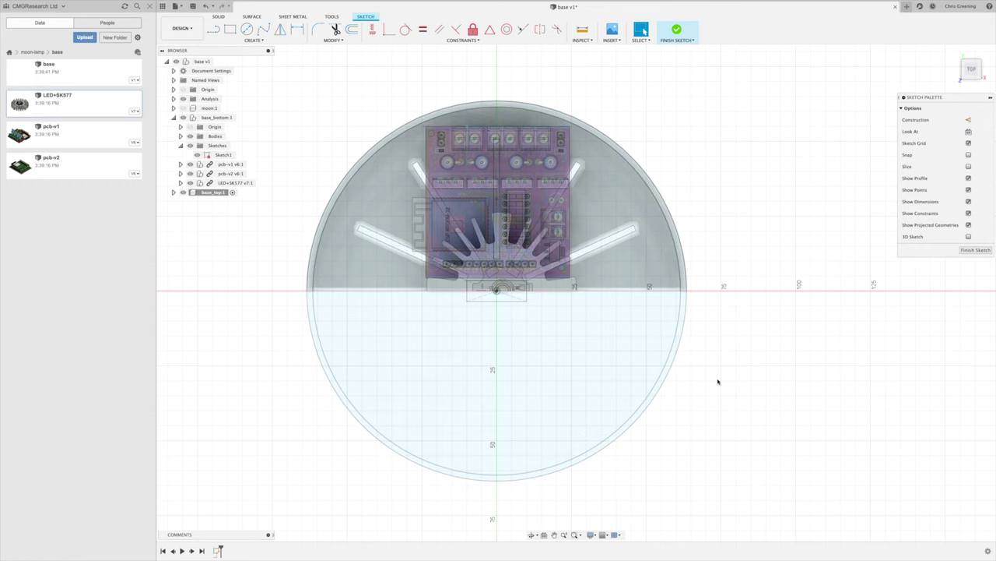
key(p)
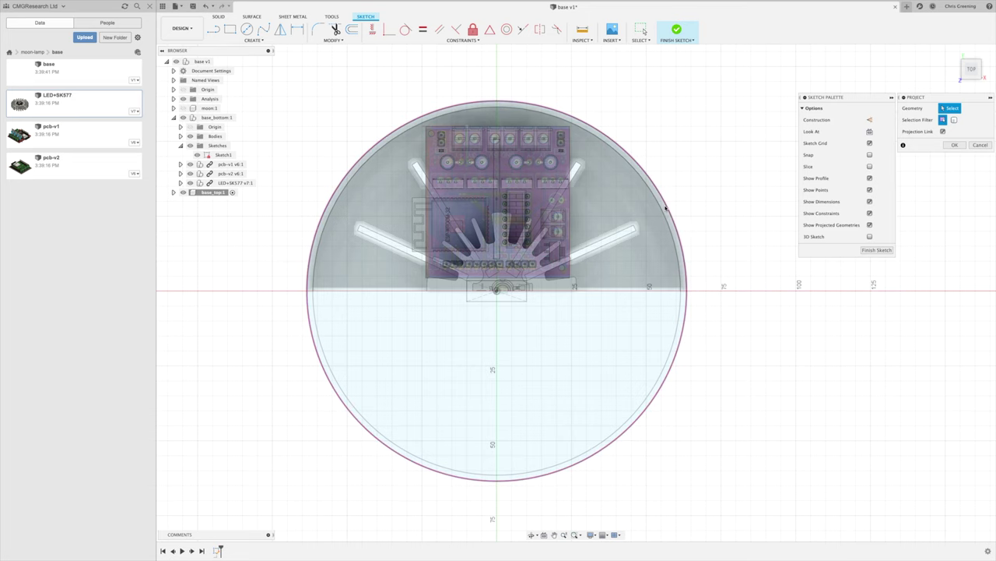
- Project the base's outer and inner rim circles into the sketch
click(665, 208)
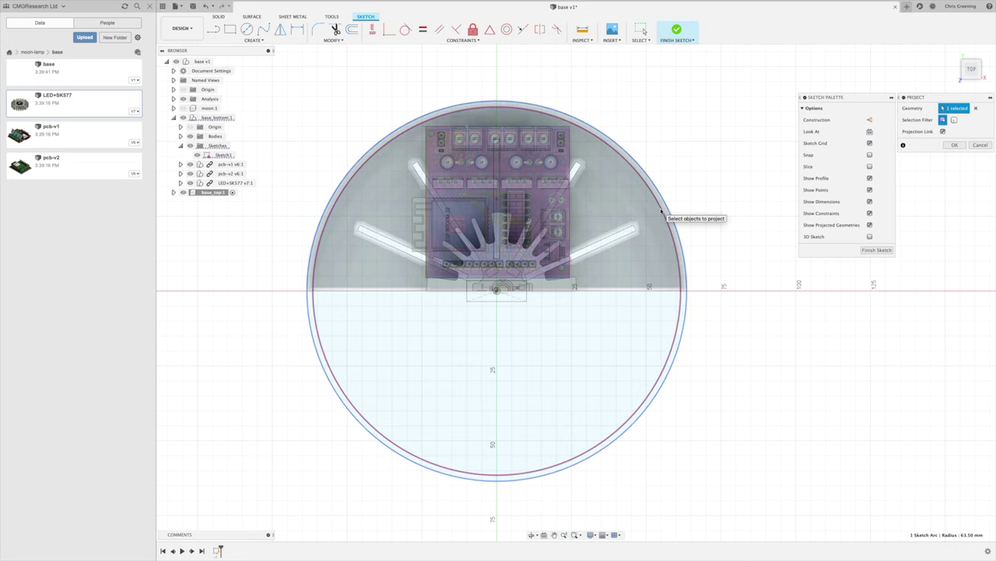
click(661, 213)
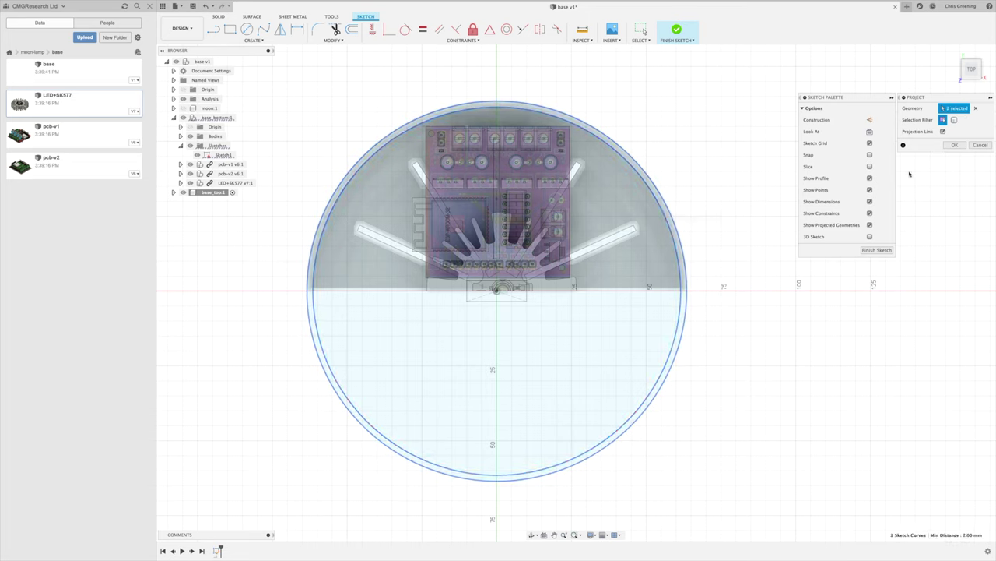
click(956, 145)
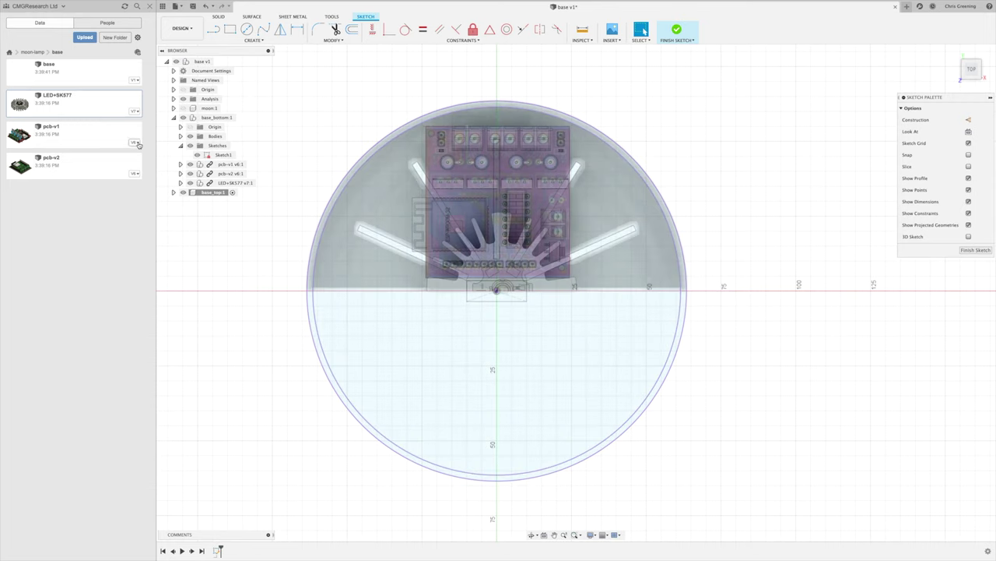
- Draw a circle centred on the origin with diameter holeDiameter (55 mm)
click(245, 29)
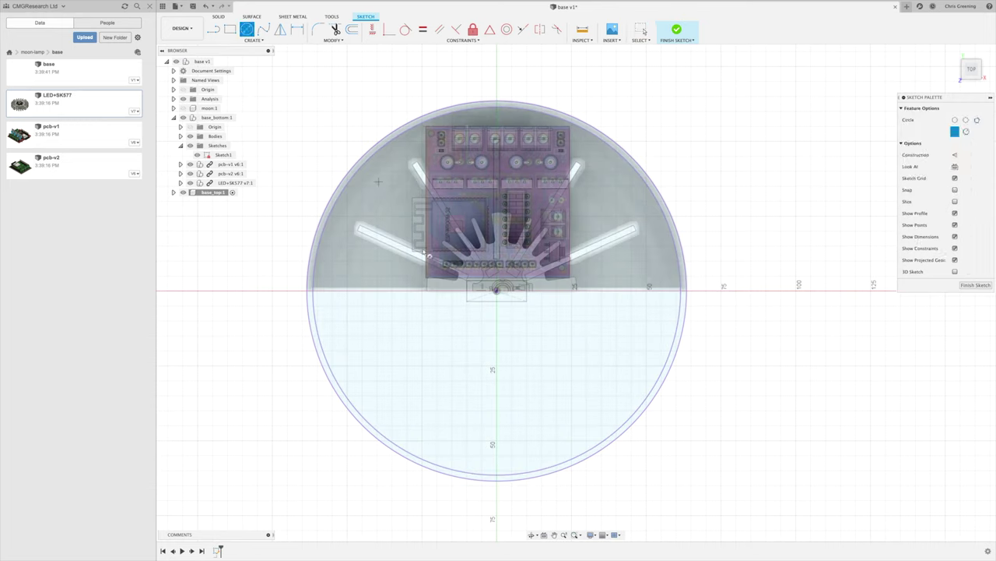
click(497, 289)
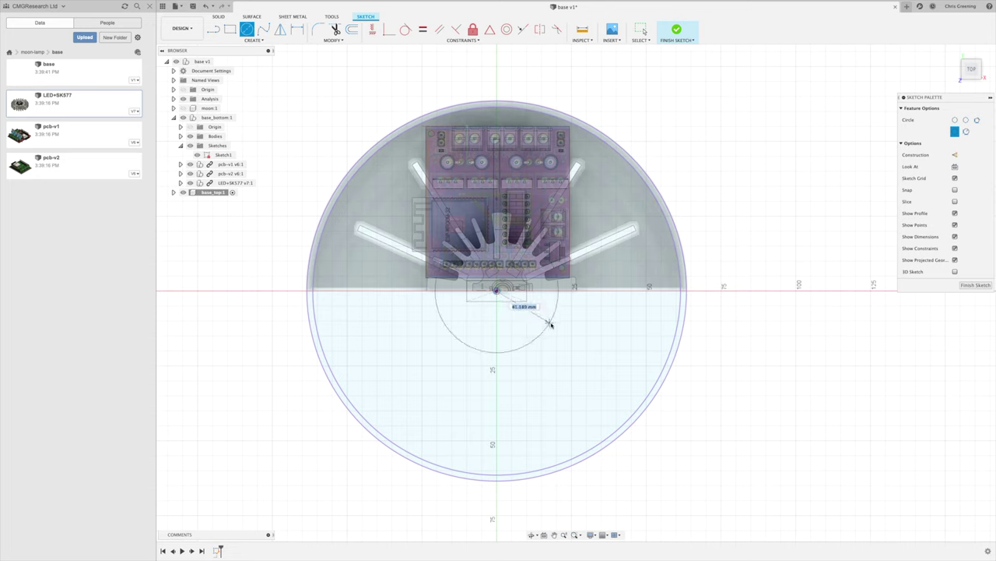
text(hol)
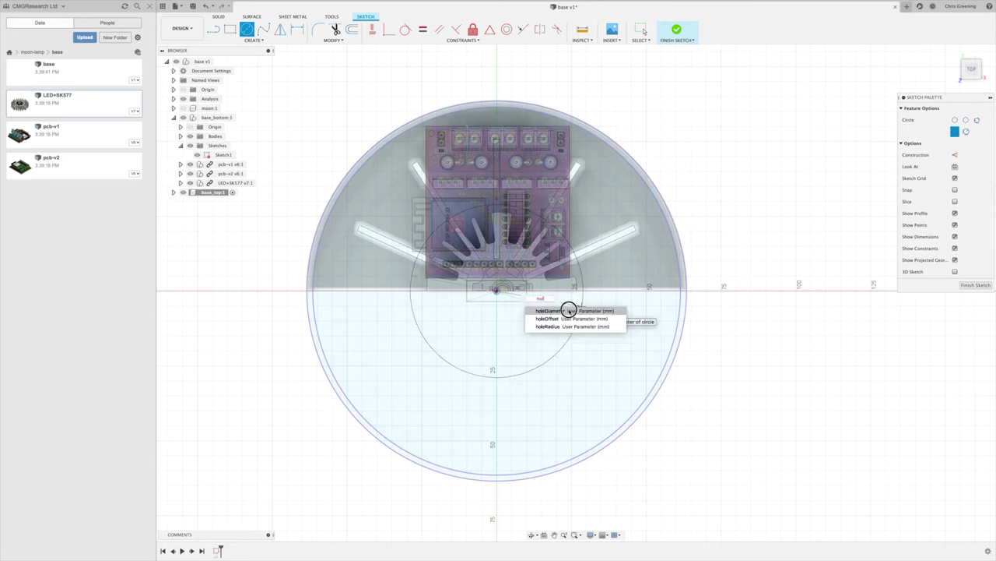
click(569, 311)
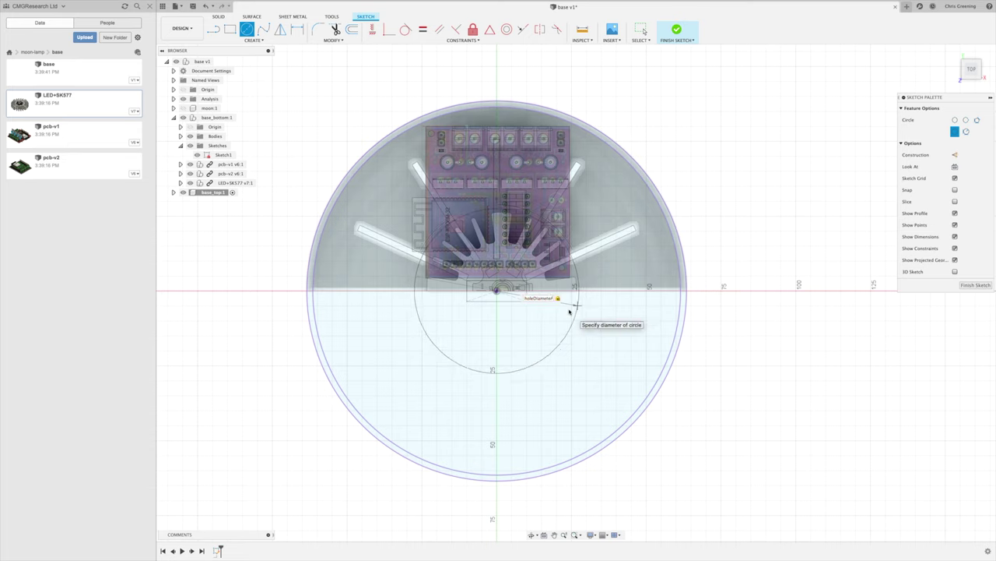
key(Return)
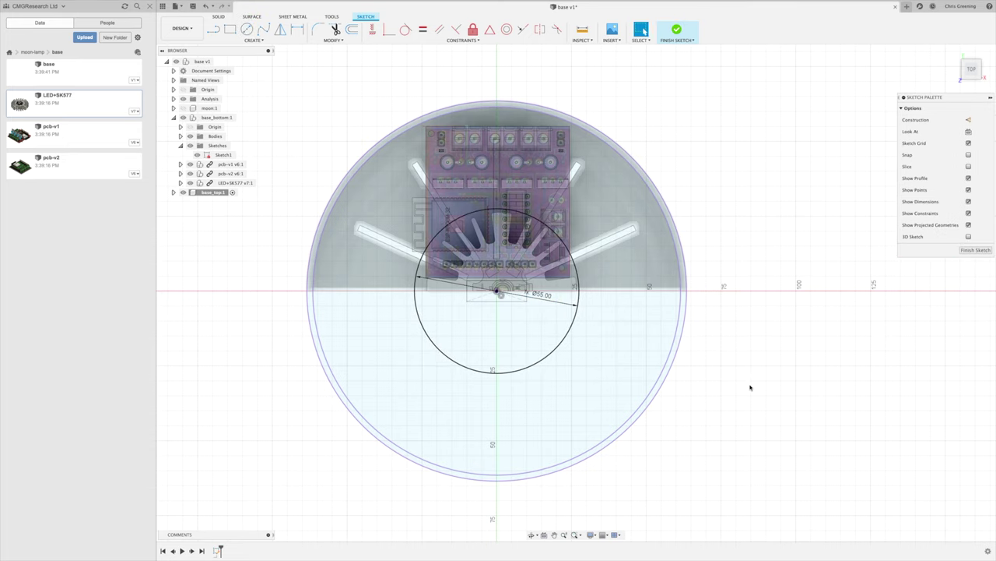
click(668, 367)
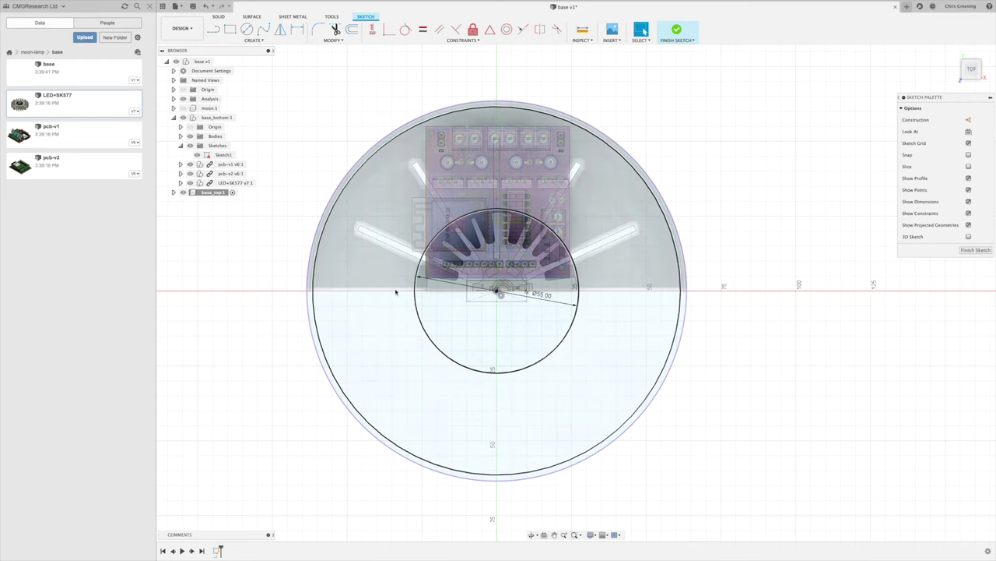
- Offset the inner circle 2 mm outward and the outer circle 2 mm inward
key(o)
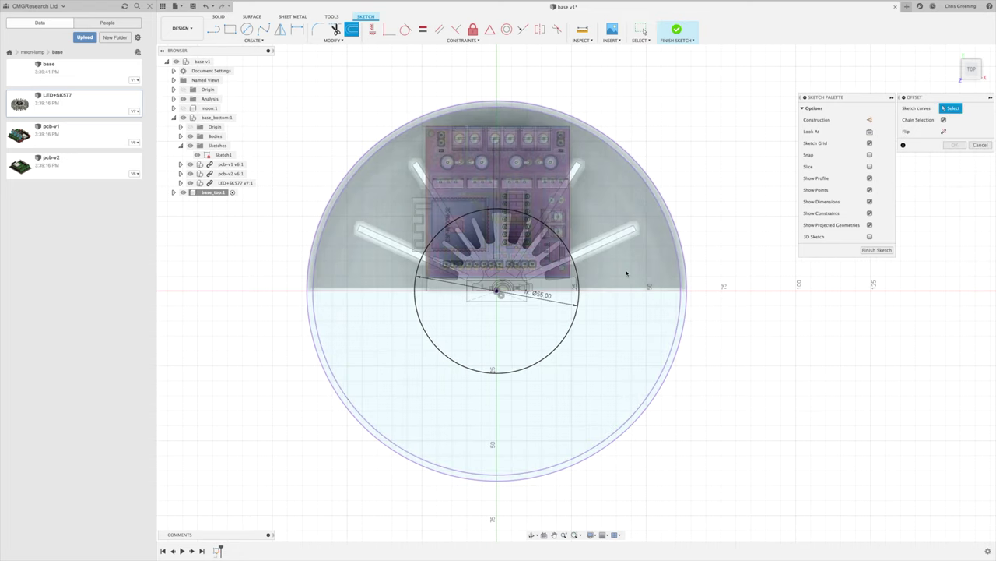
click(577, 263)
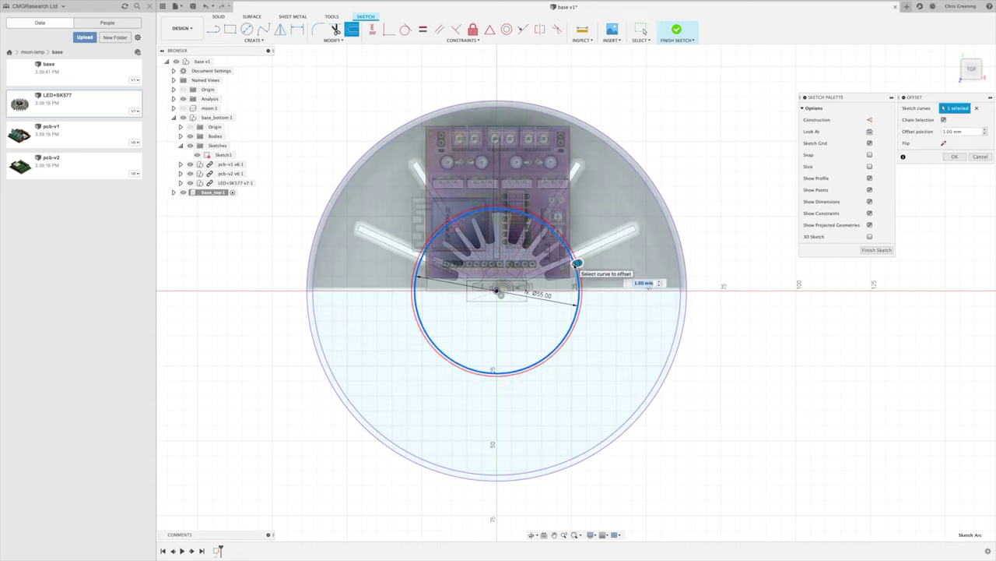
text(2)
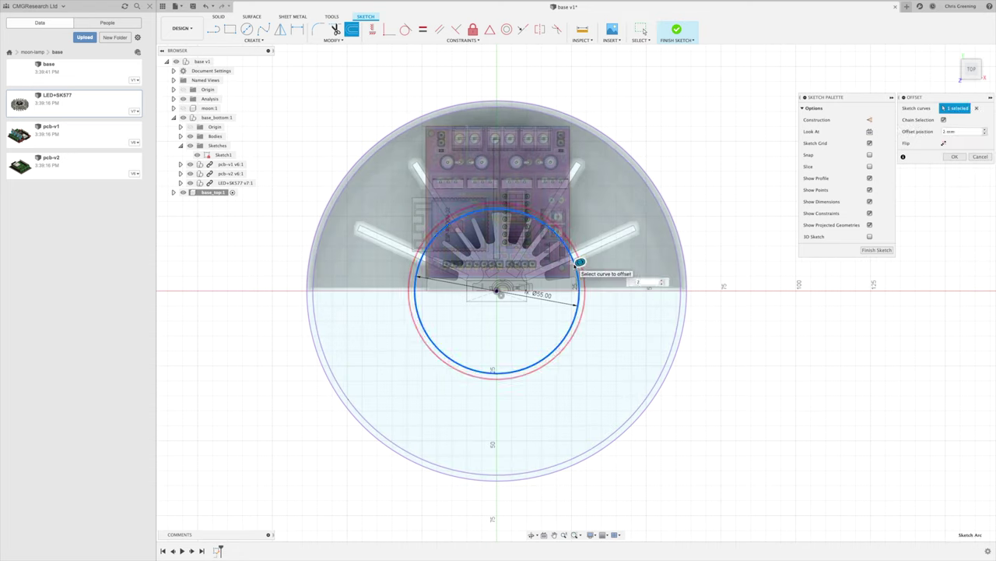
key(Return)
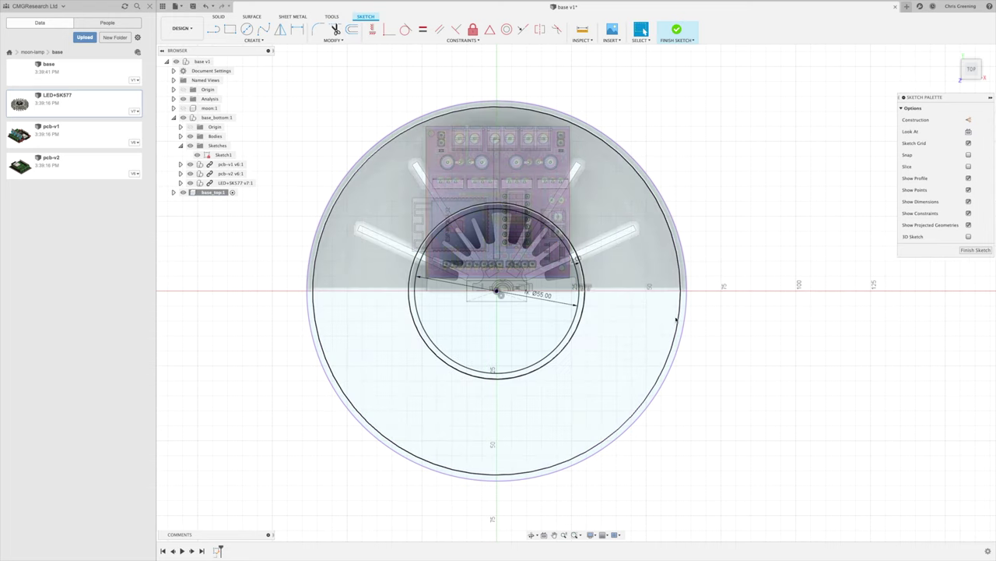
key(o)
click(681, 321)
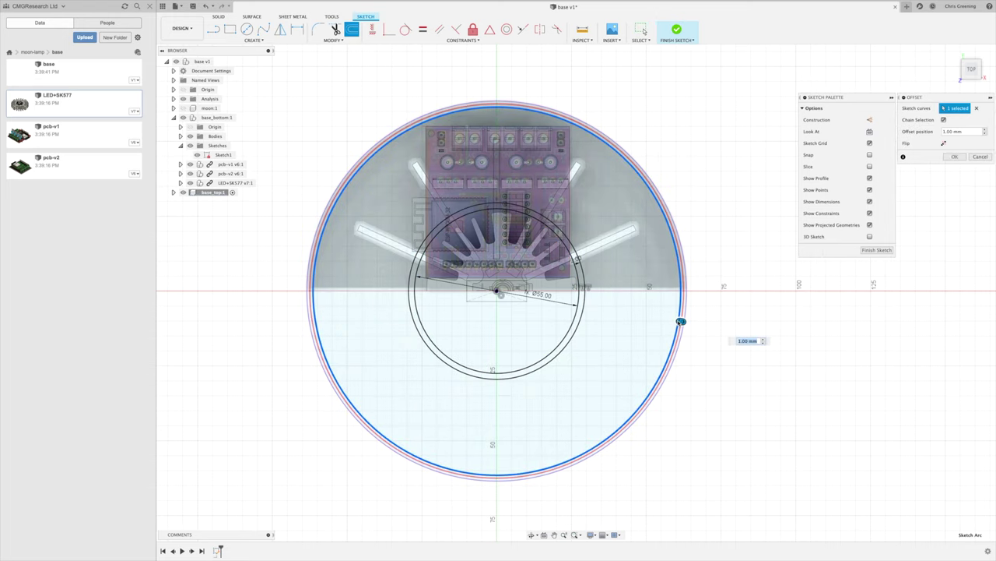
text(-2)
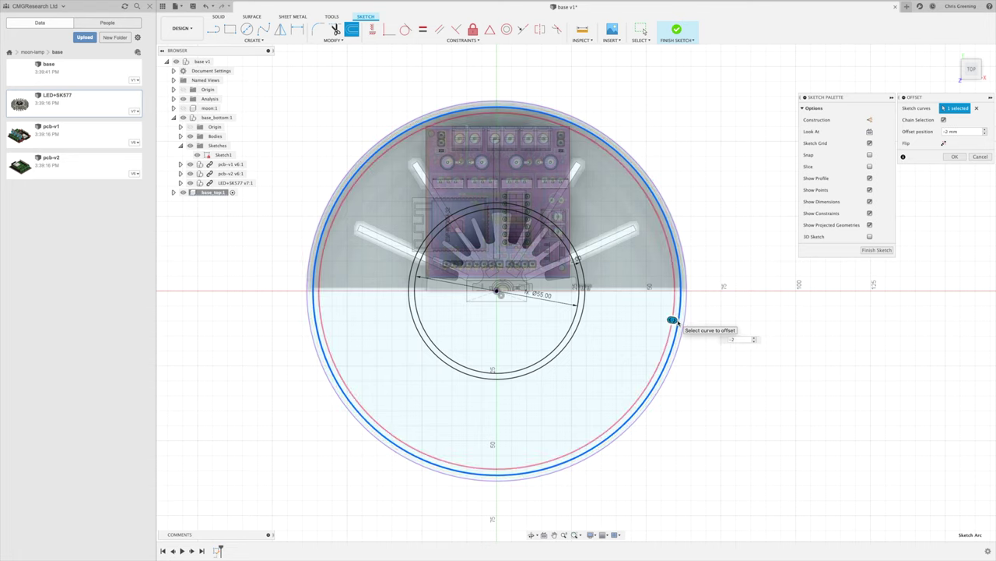
key(Return)
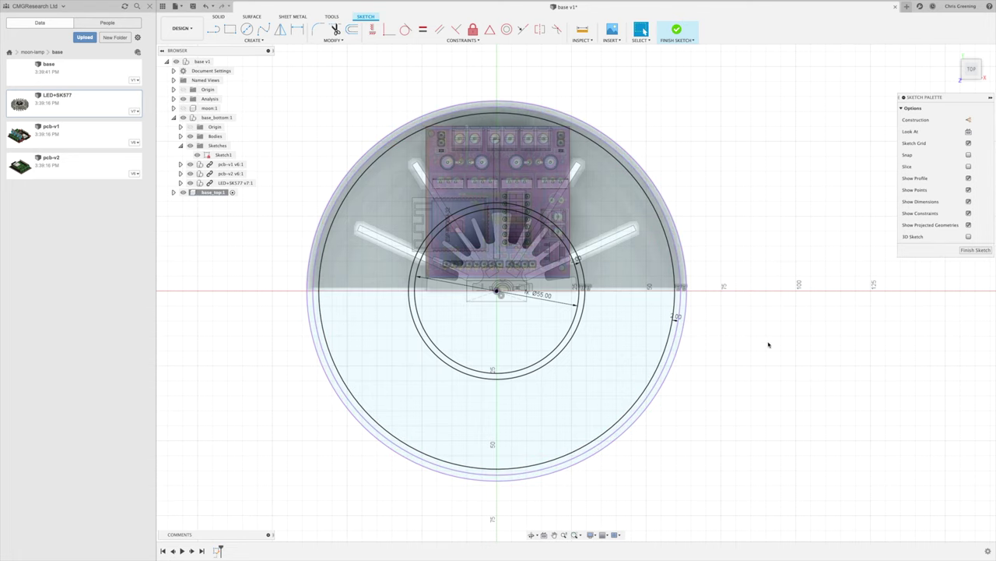
- Hide base_bottom and draw a vertical construction line from the sketch centre to the outer circle
shift+middle_drag(768, 345, 479, 208)
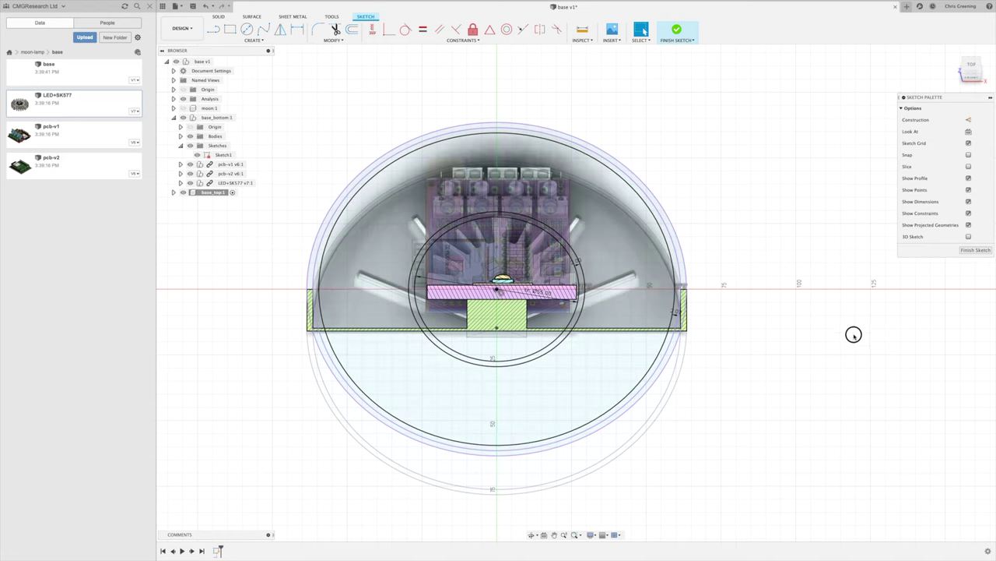
shift+middle_drag(802, 339, 731, 231)
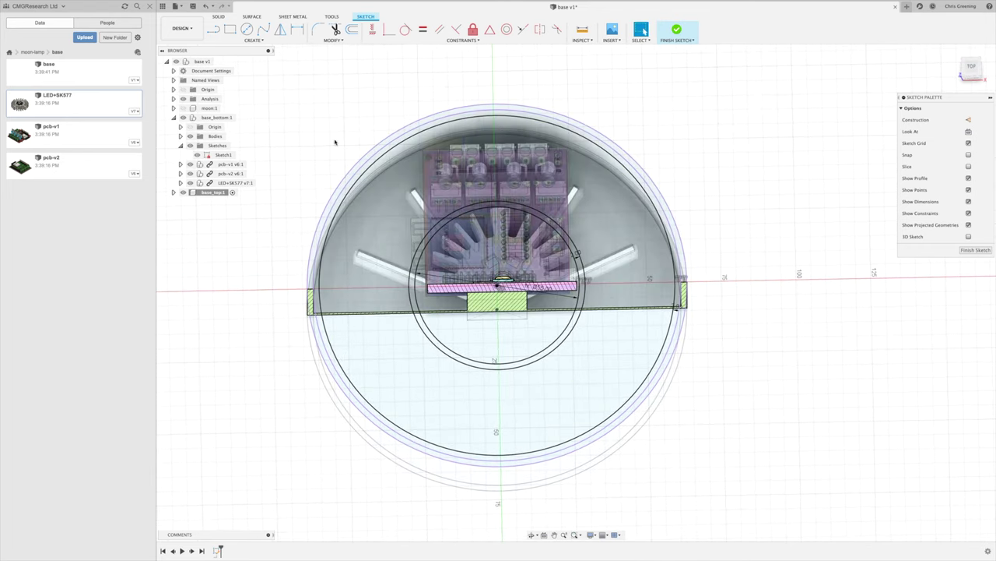
click(184, 118)
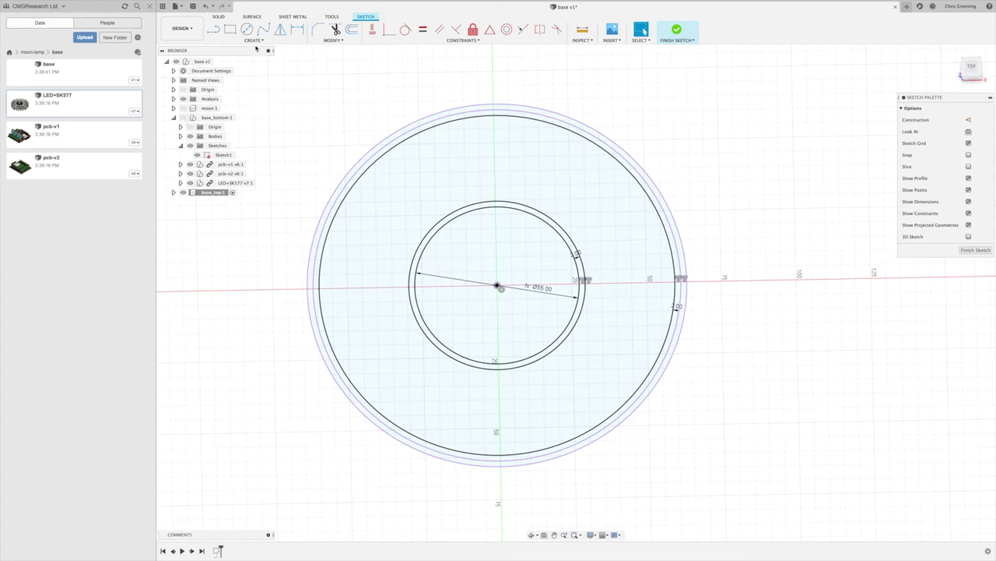
click(213, 30)
click(498, 287)
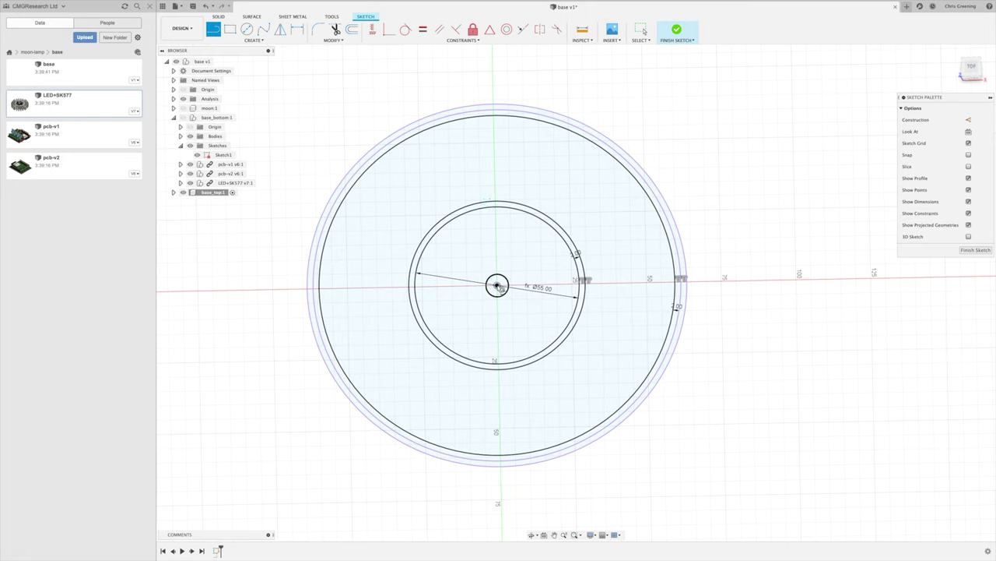
click(497, 118)
key(Escape)
click(495, 148)
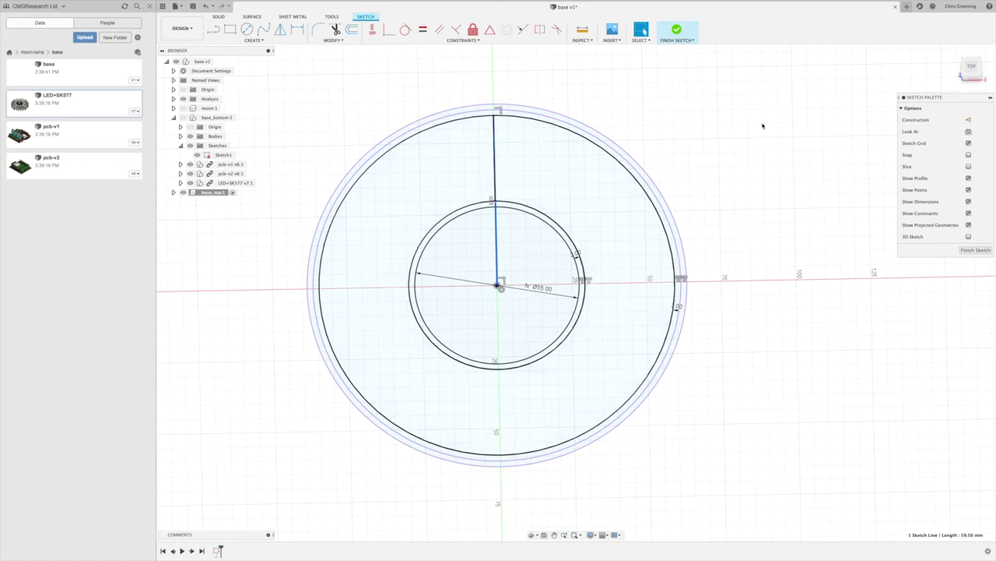
click(968, 119)
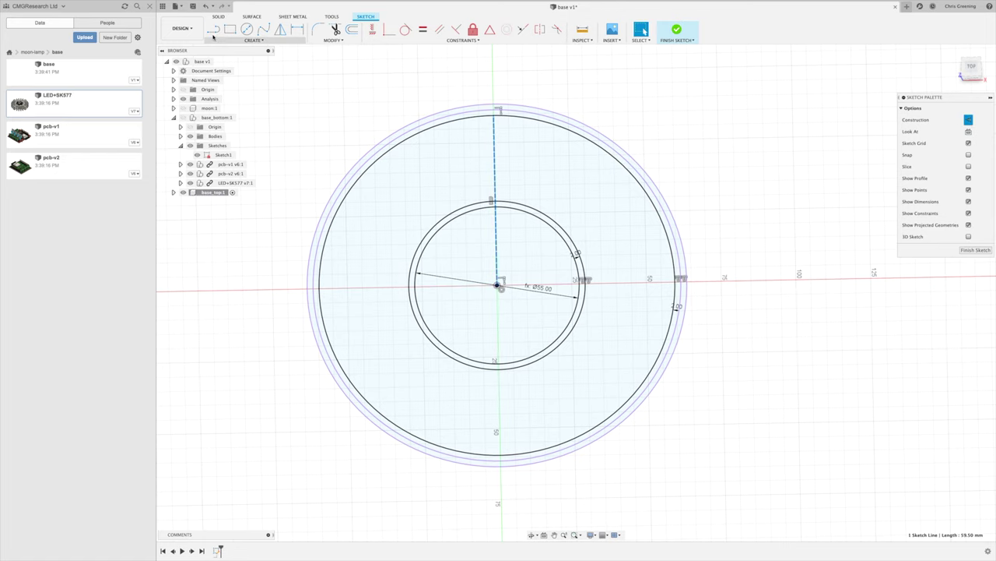
- Add a short vertical construction line from the inner ring to the outer circle
click(213, 32)
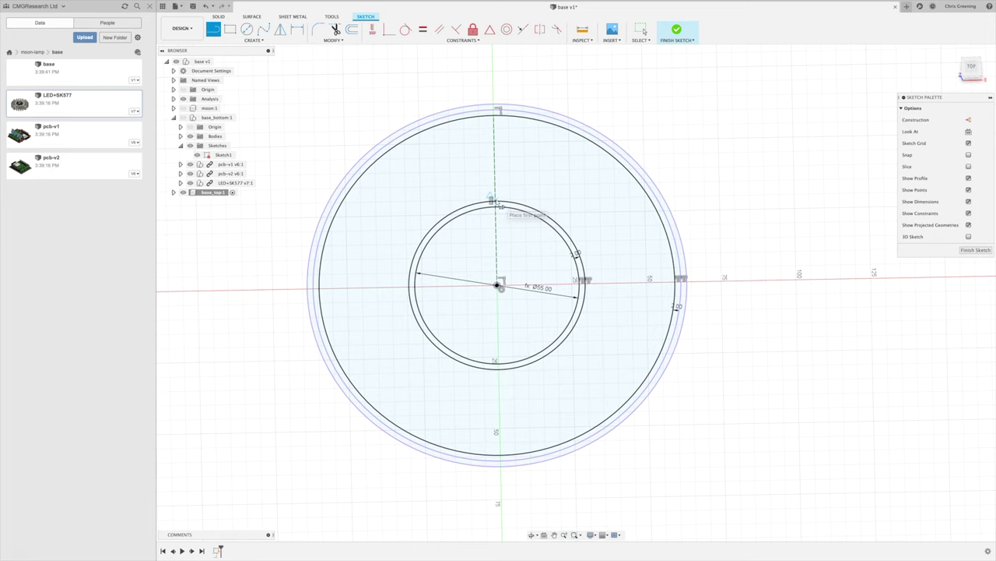
click(492, 202)
double_click(494, 117)
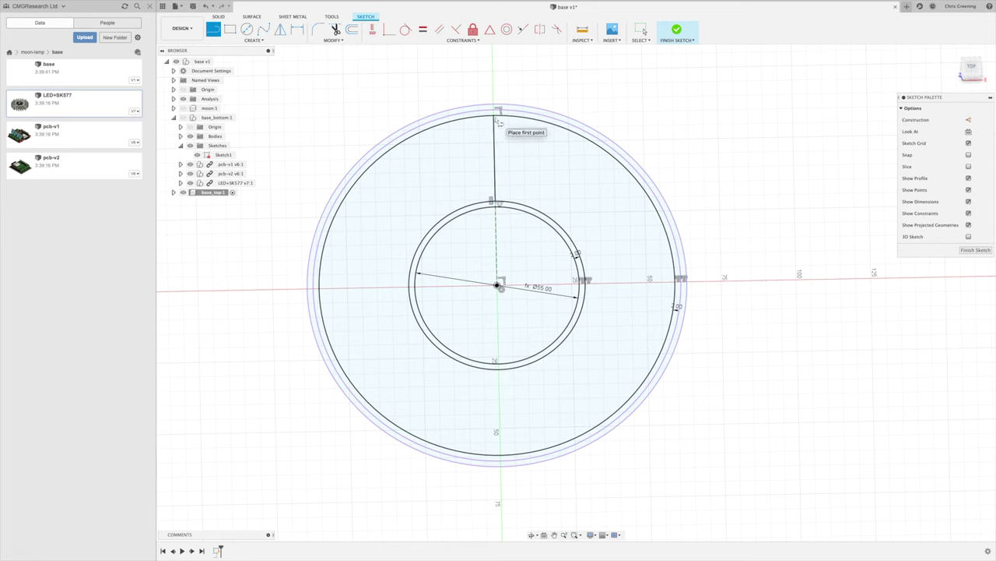
key(Escape)
click(494, 128)
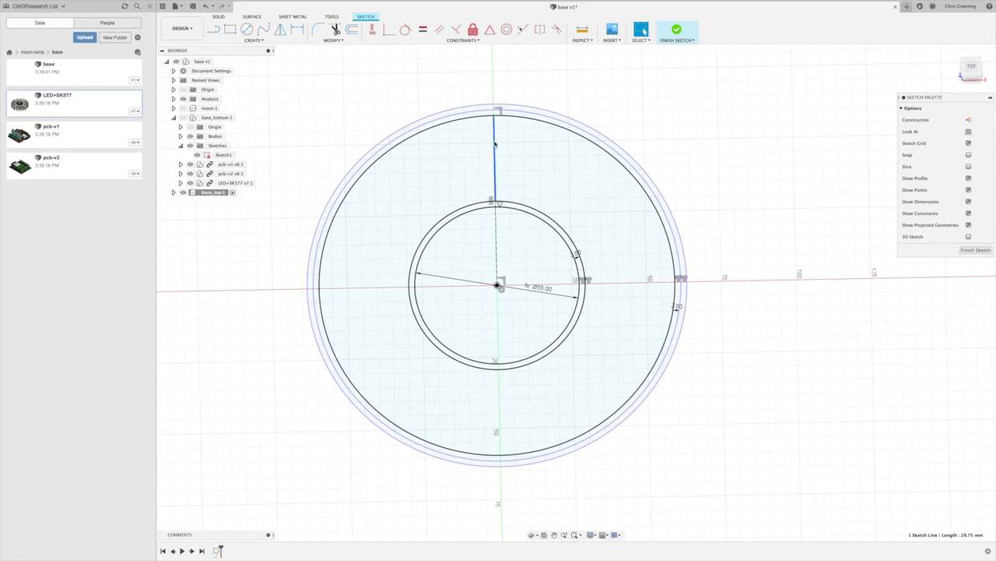
click(970, 120)
- Draw a 2 × 20 mm centre rectangle on the construction line and finish the sketch
click(254, 40)
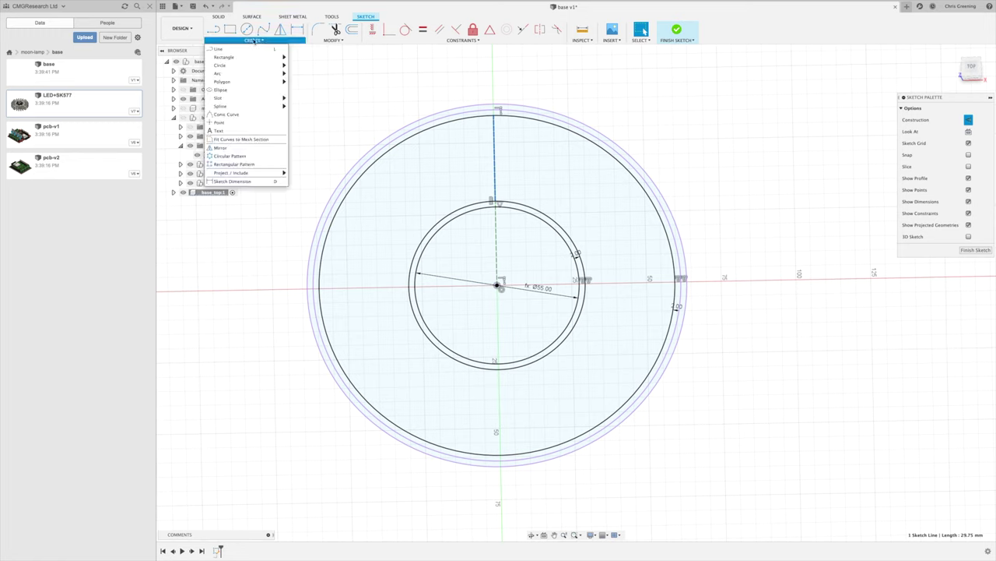
mouse_move(234, 57)
click(318, 74)
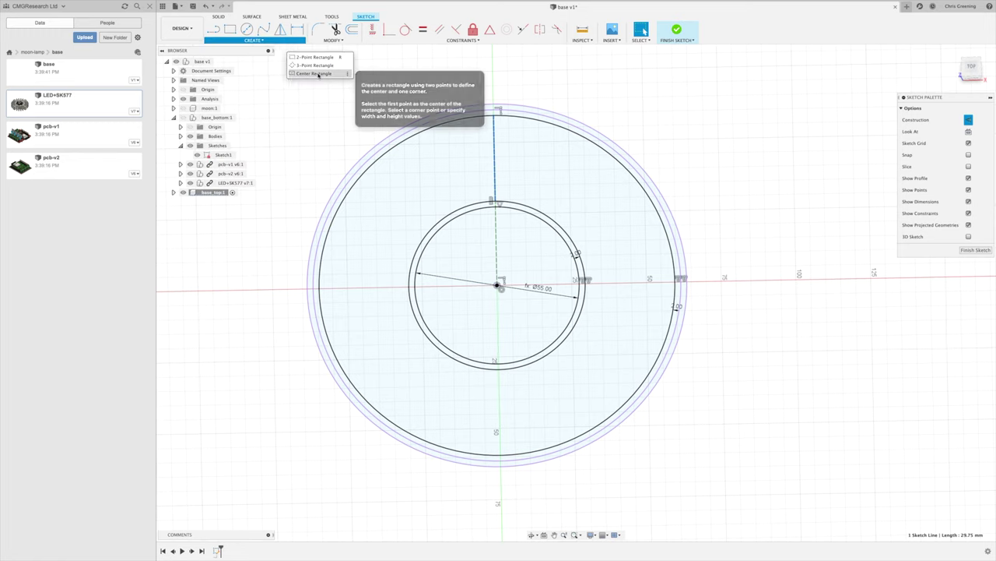
click(318, 74)
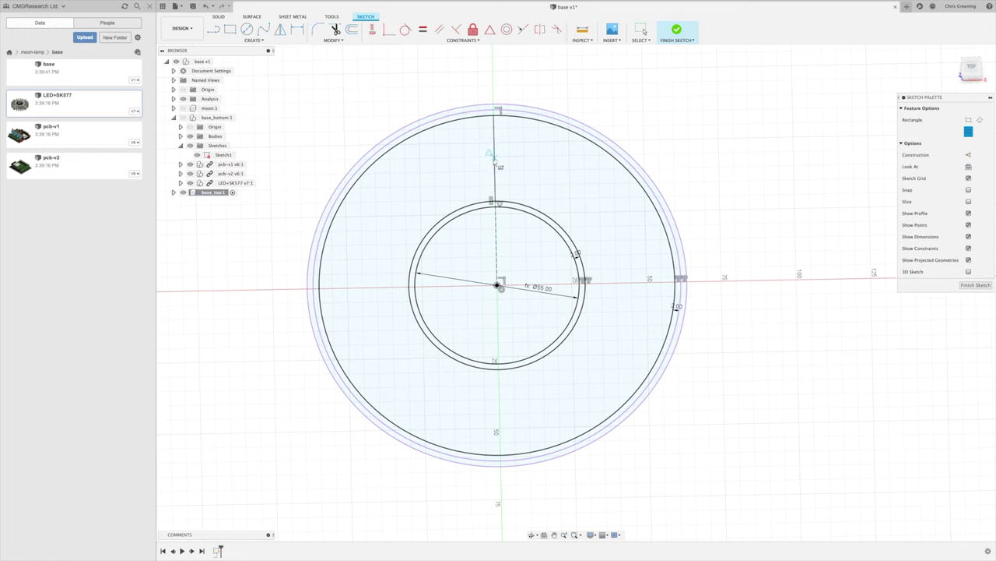
click(493, 158)
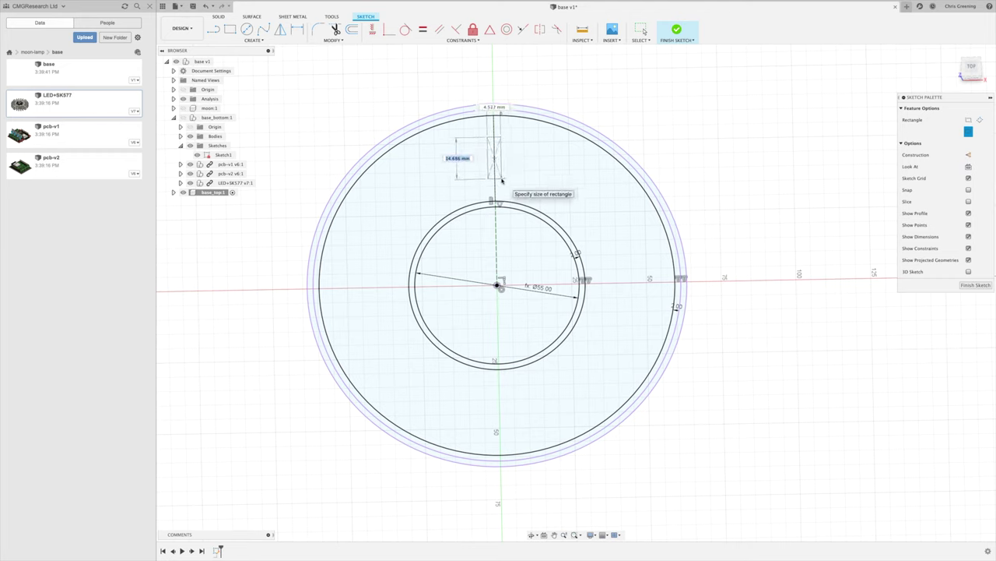
text(20)
key(Tab)
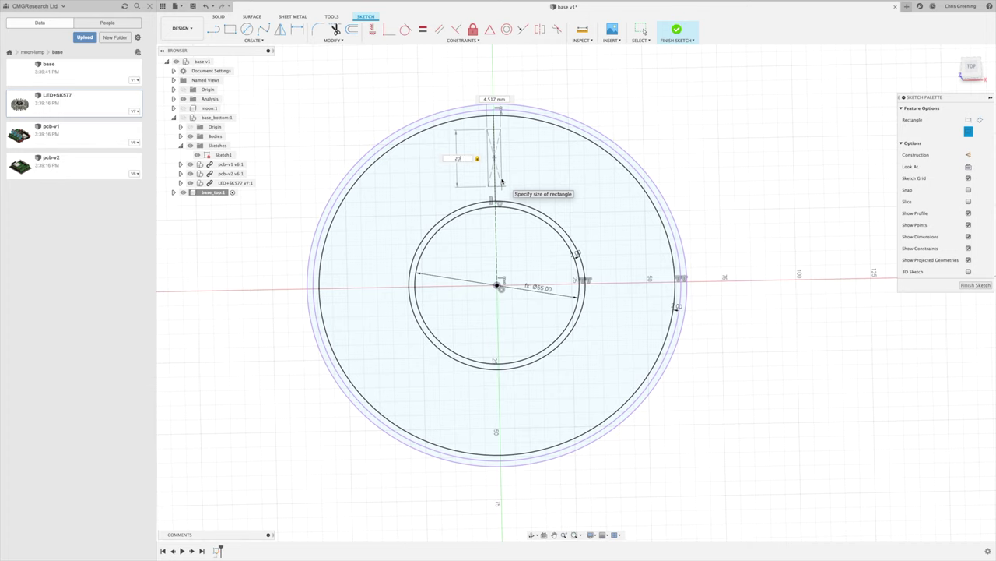
text(2)
key(Tab)
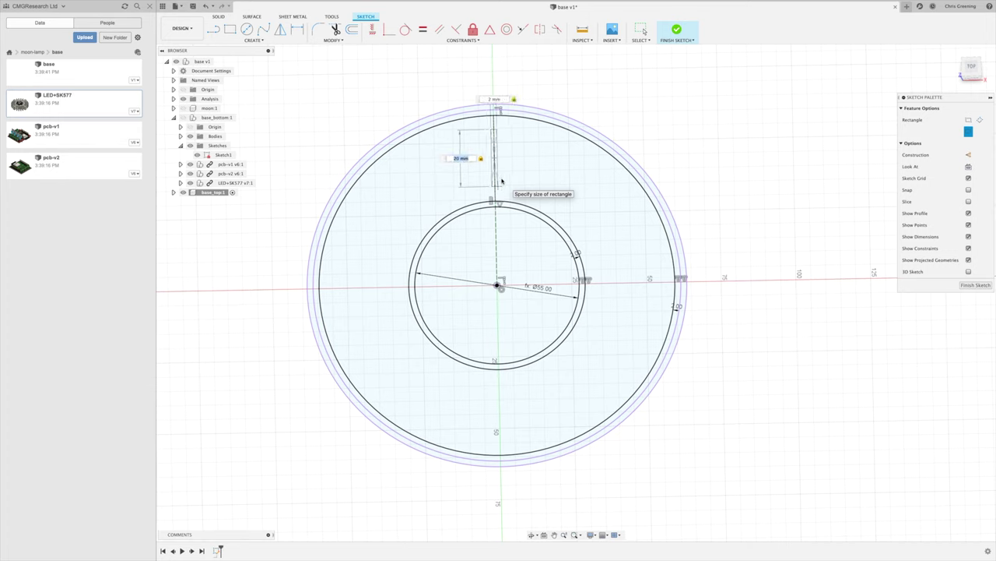
key(Return)
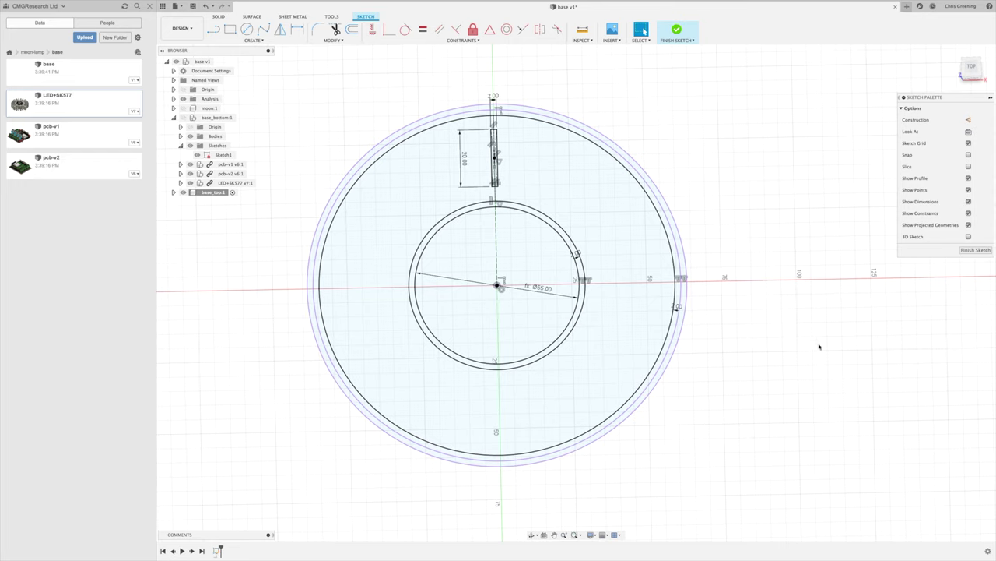
click(975, 250)
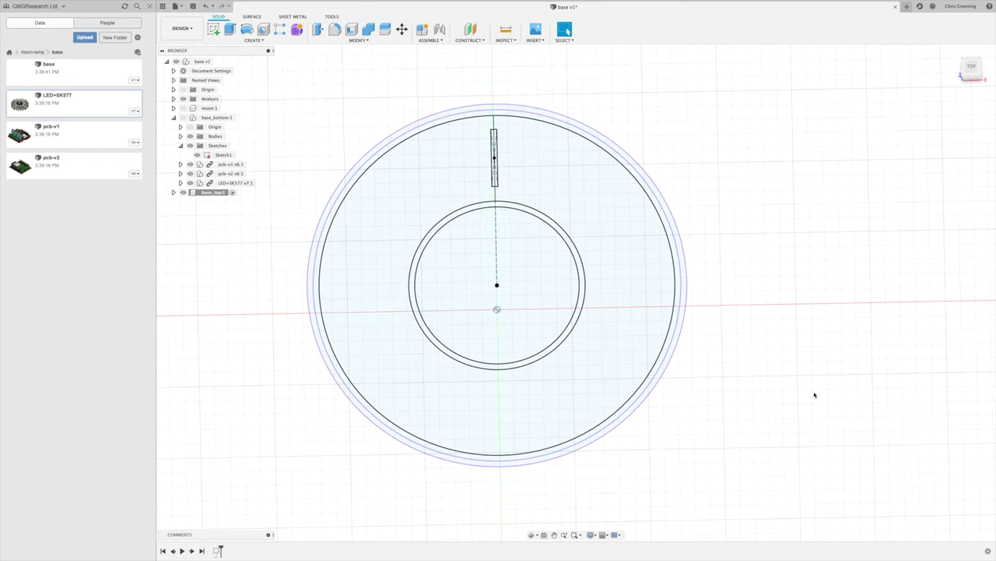
- Extrude the outer ring, ring area, inner ellipse and slot profiles 2 mm into a lid plate
shift+middle_drag(815, 372, 799, 373)
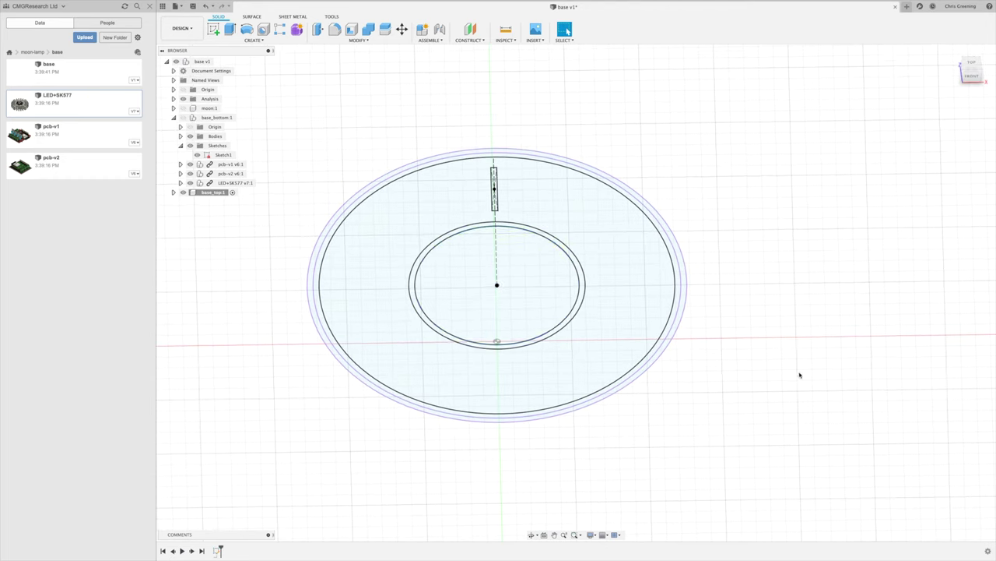
click(184, 117)
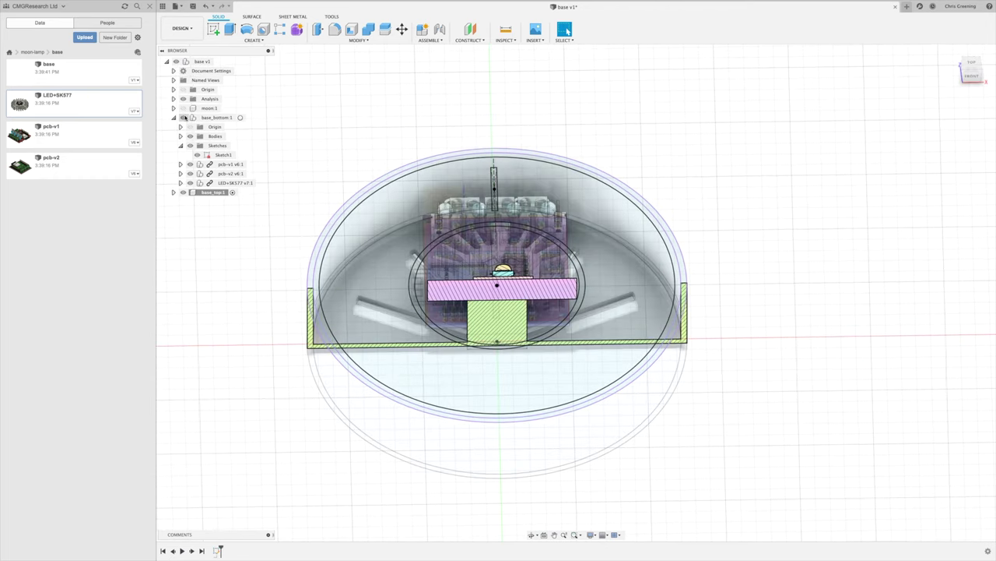
mouse_move(234, 361)
shift+middle_down()
mouse_move(252, 338)
mouse_move(243, 348)
shift+middle_up()
key(e)
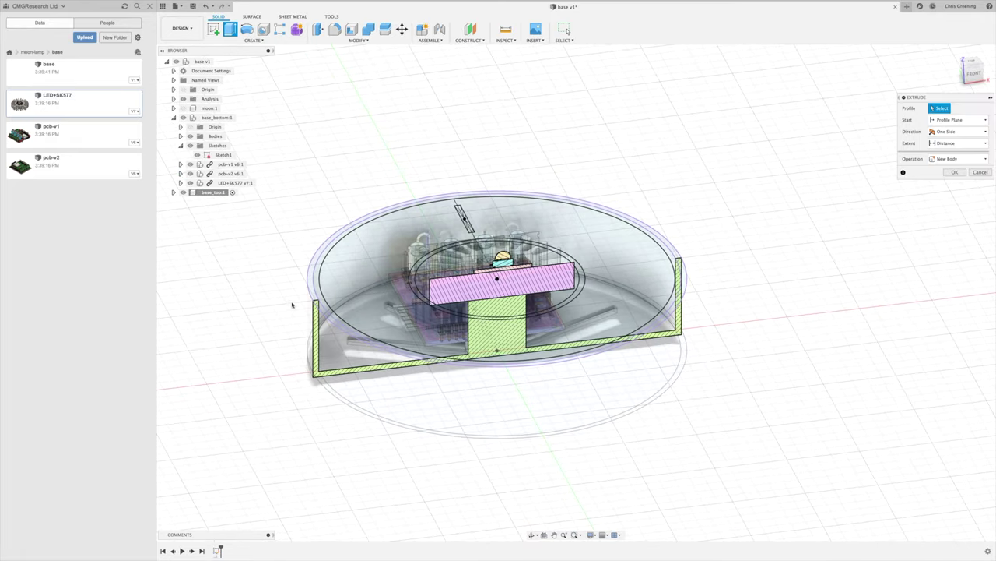
click(313, 291)
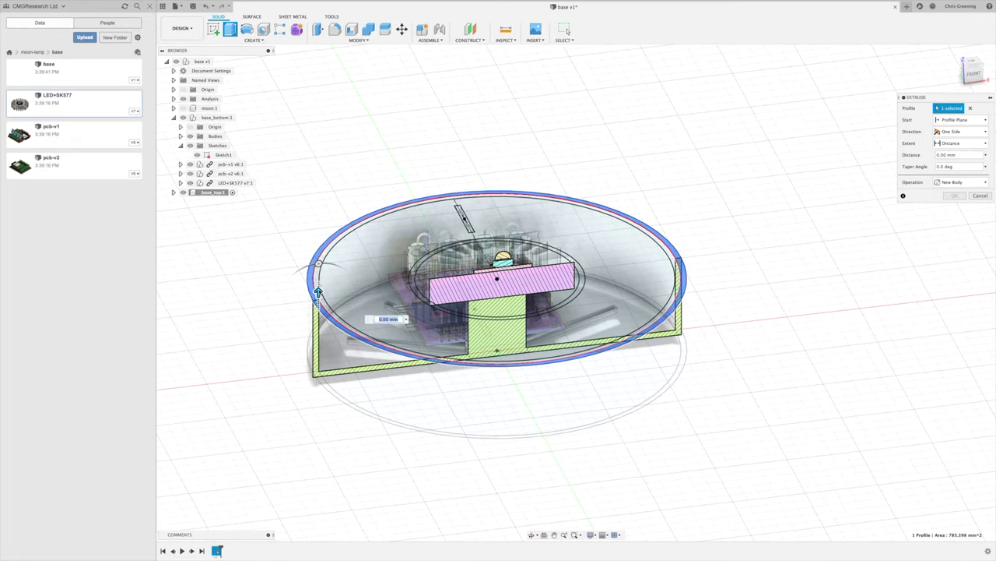
click(365, 280)
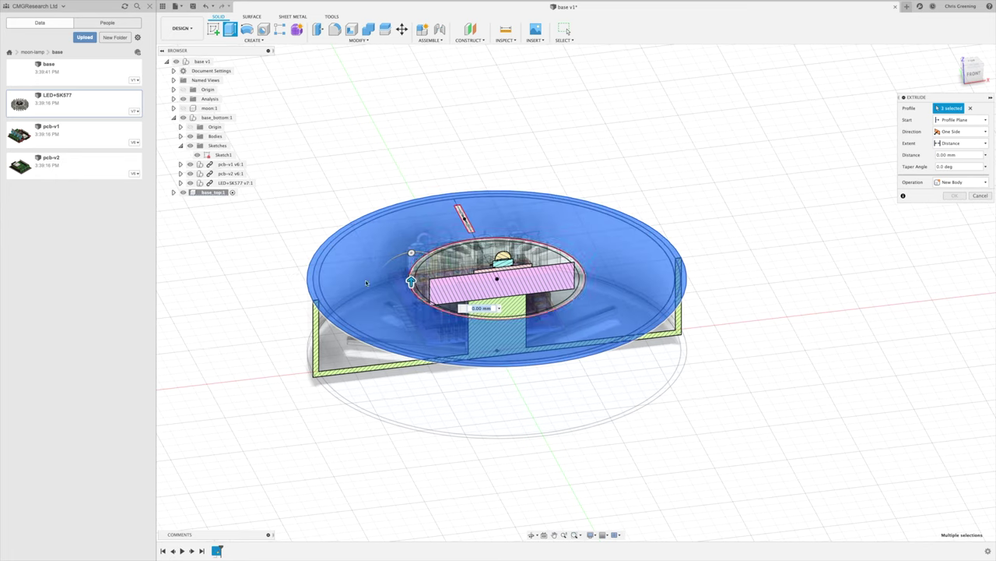
click(413, 280)
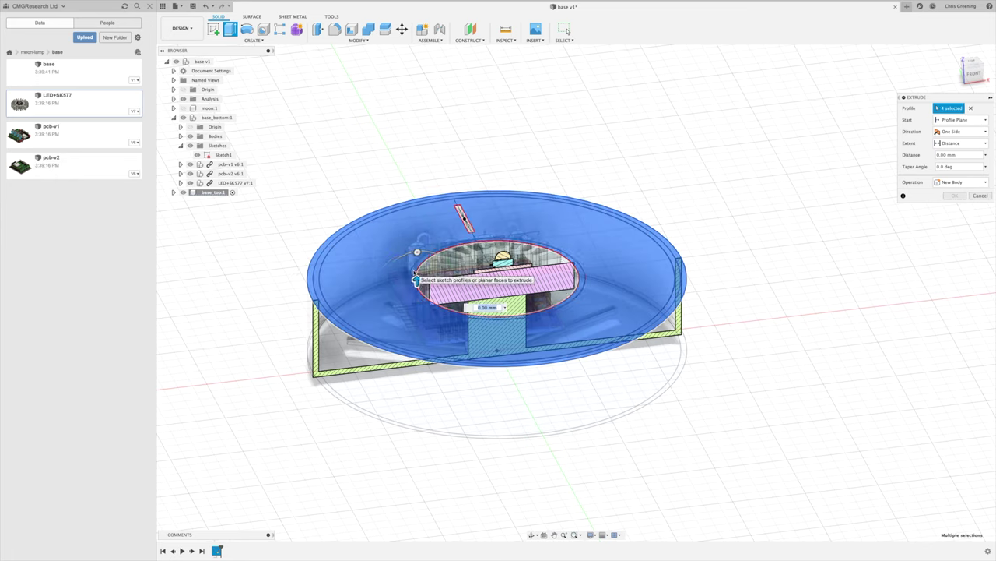
text(2)
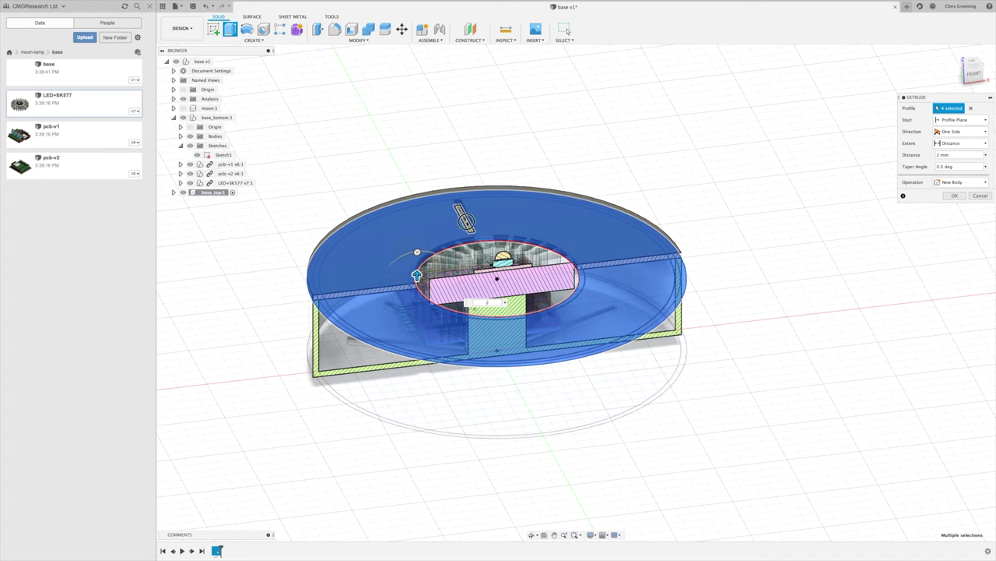
click(467, 222)
key(Return)
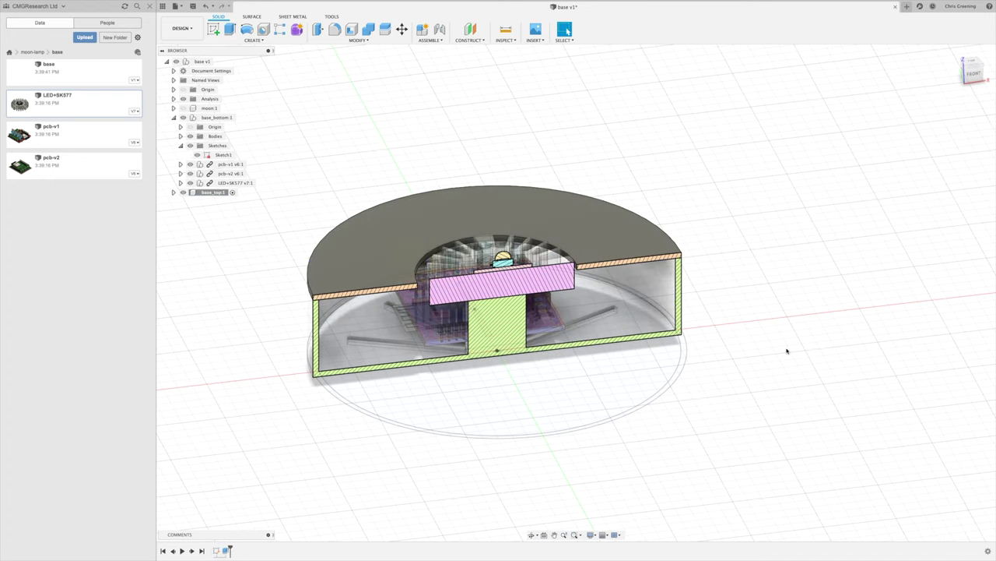
shift+middle_drag(787, 350, 773, 308)
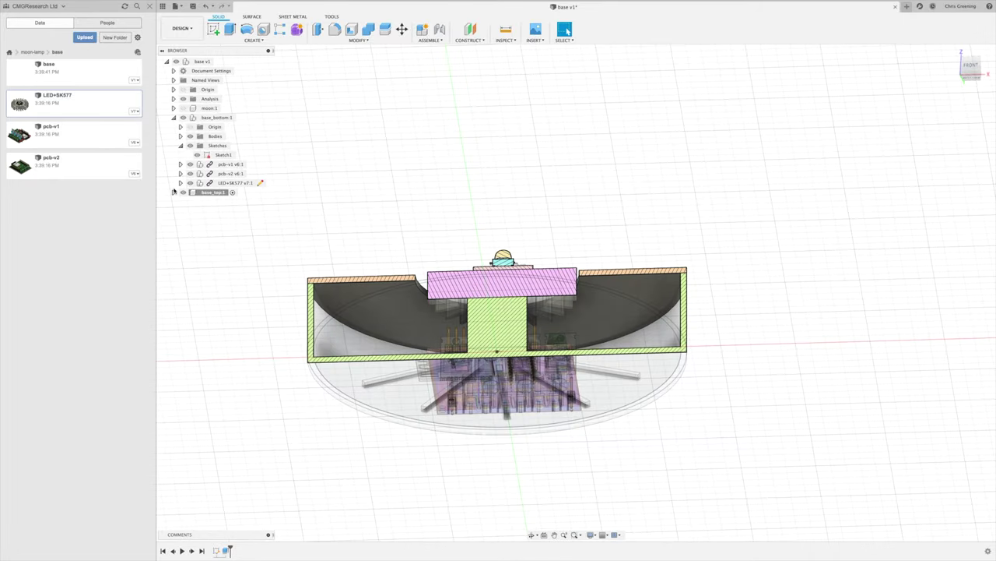
- Show base_top's Sketch1 and extrude its two ring profiles −2 mm downward, joined to the lid
click(174, 192)
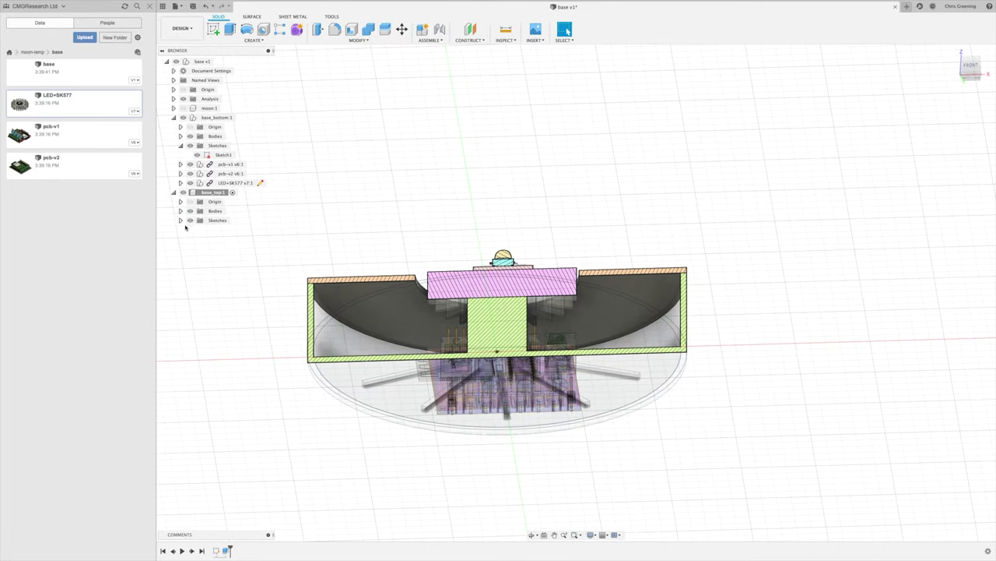
click(180, 220)
click(197, 230)
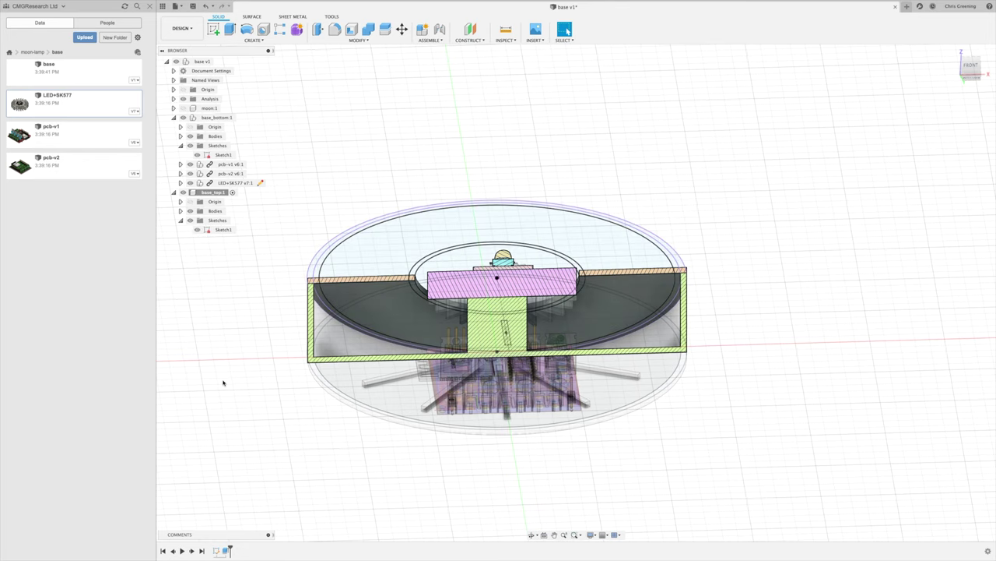
key(e)
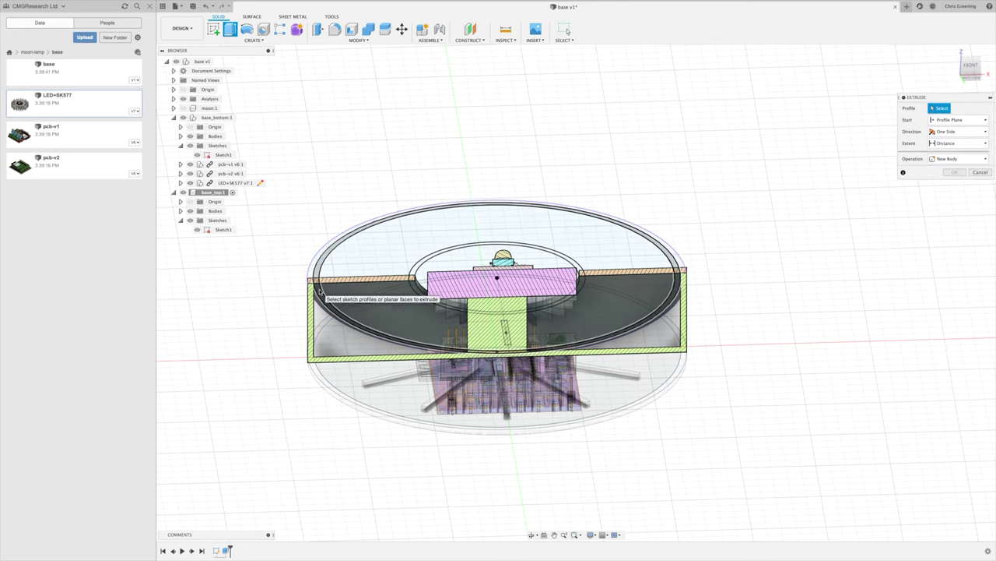
click(320, 290)
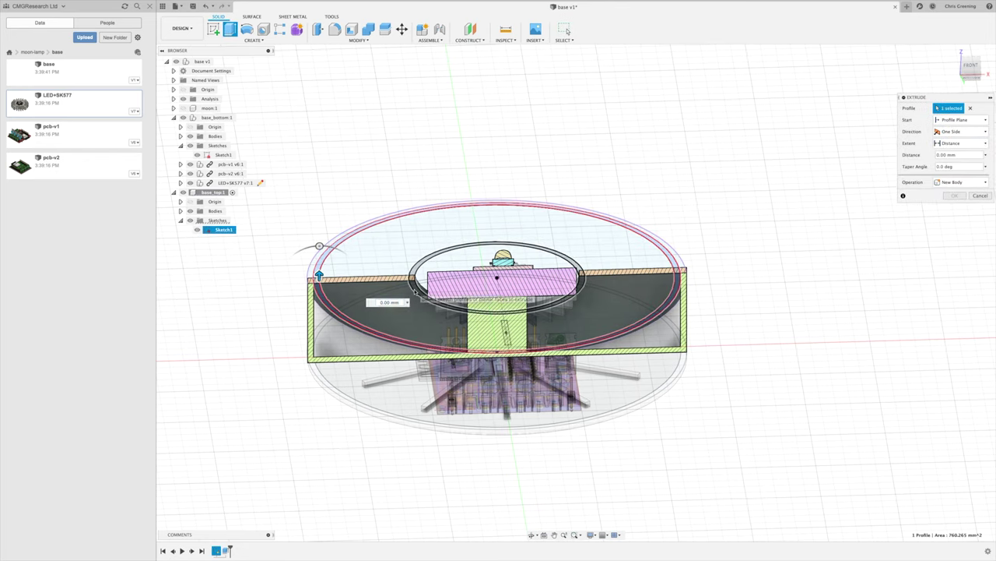
click(415, 291)
drag(415, 274, 415, 293)
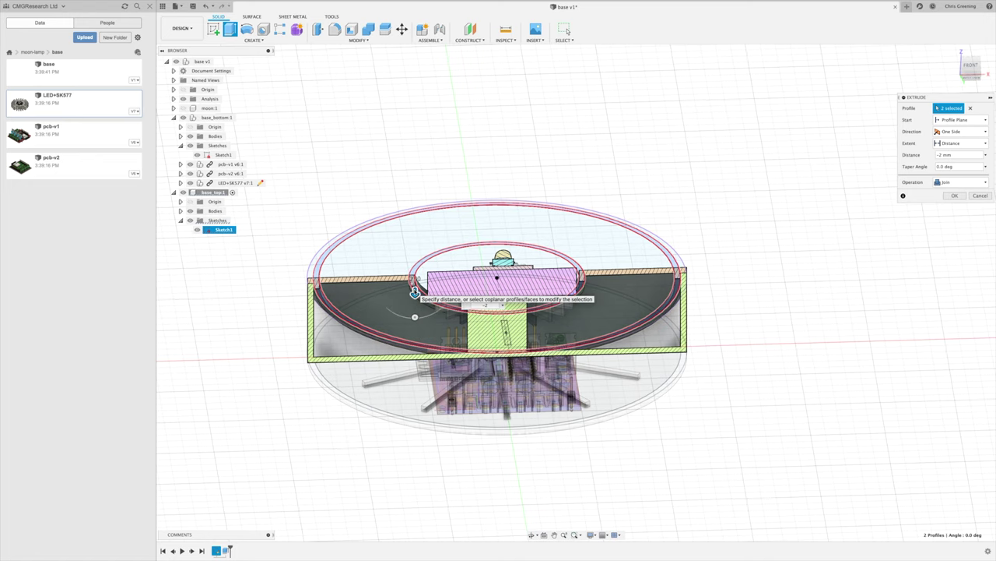
key(Return)
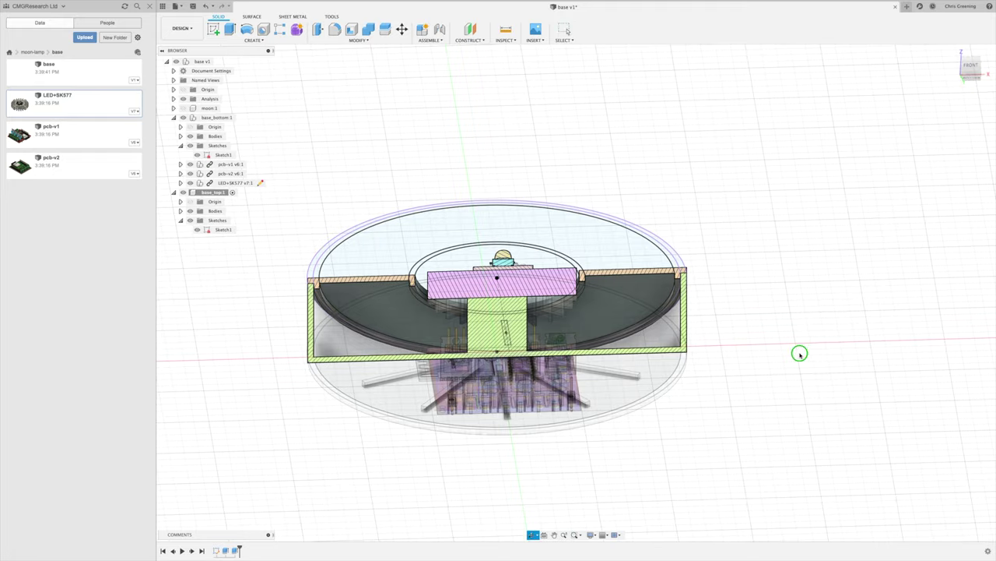
- Hide base_bottom and its parts so only the lid is visible
shift+middle_drag(800, 353, 685, 306)
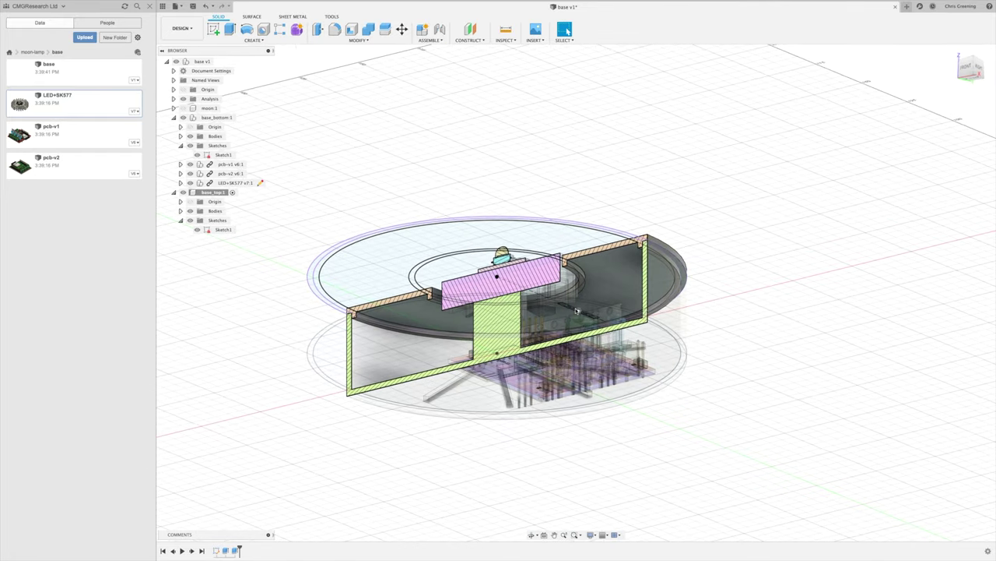
scroll(585, 322, up, 4)
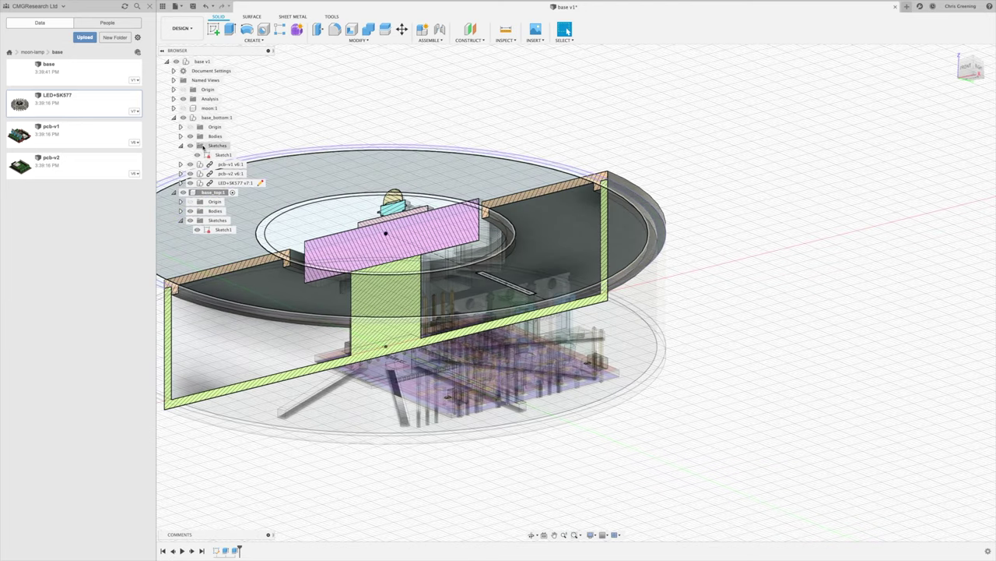
click(183, 116)
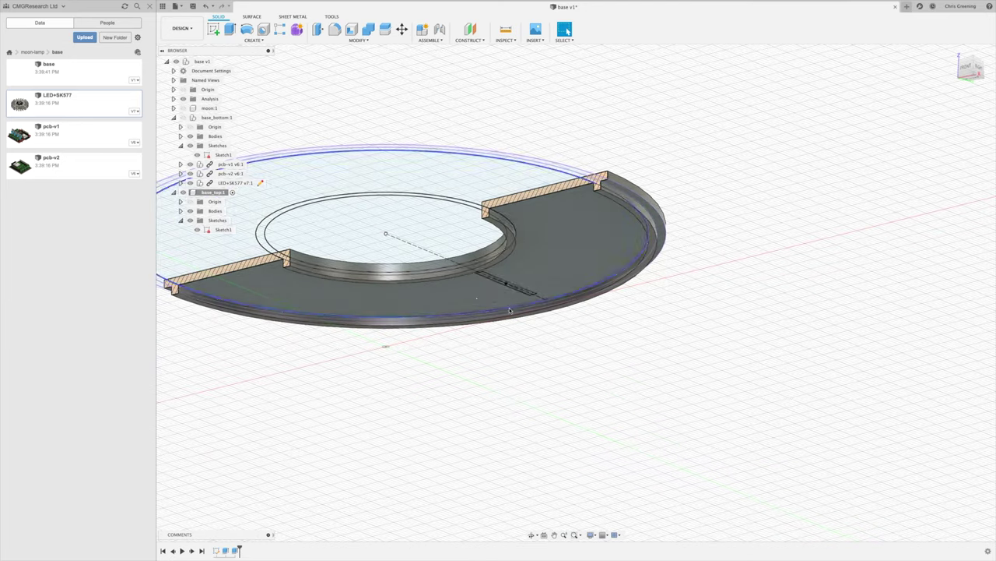
- Extrude the slot profile 2 mm as a cut into the lid
key(e)
click(506, 285)
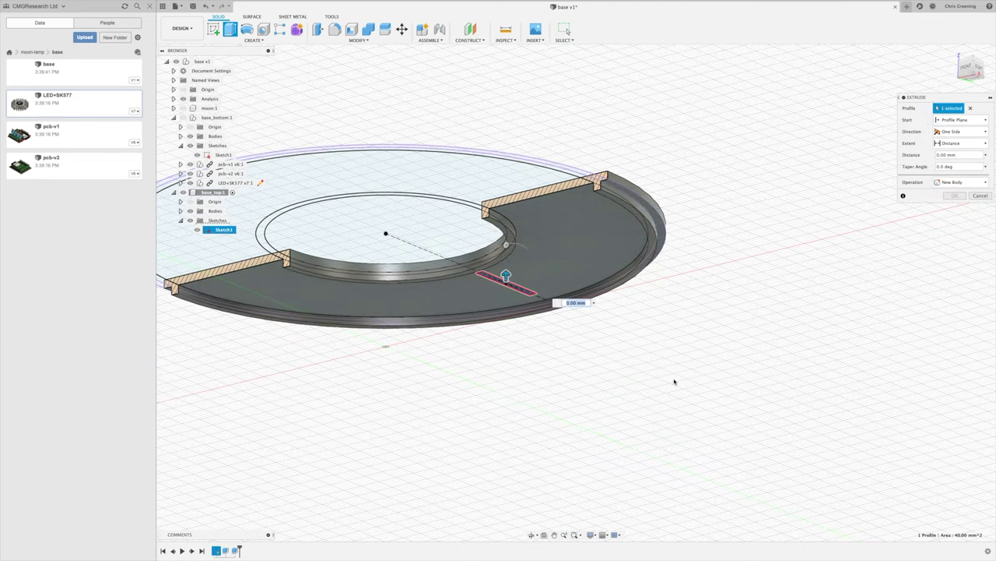
shift+middle_drag(674, 381, 591, 362)
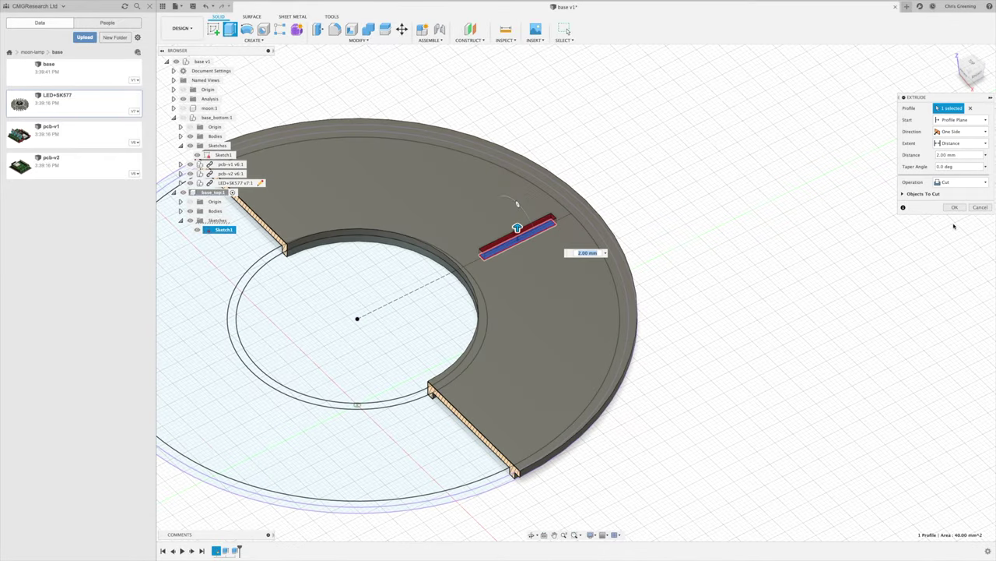
click(955, 207)
shift+middle_drag(768, 363, 646, 226)
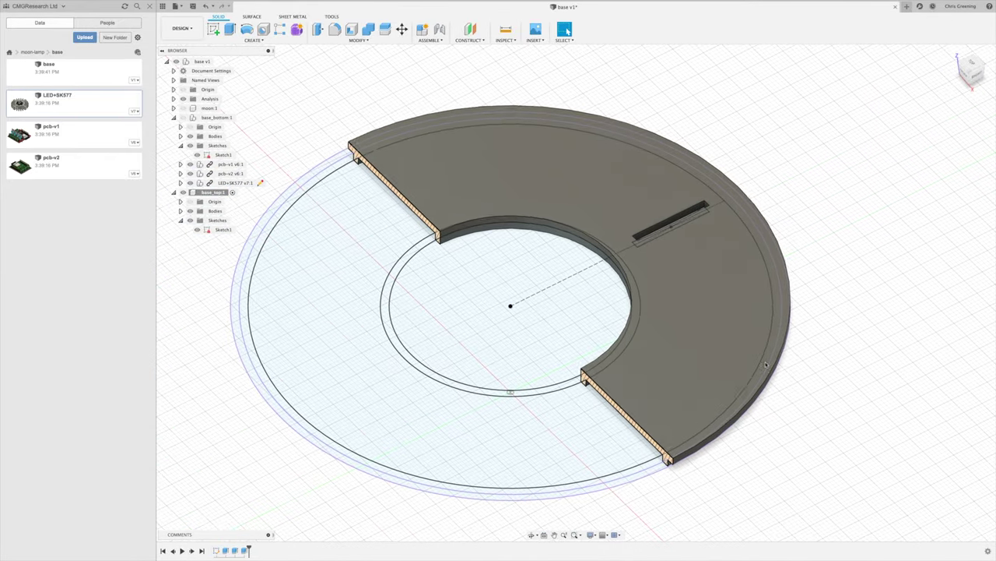
scroll(646, 226, up, 3)
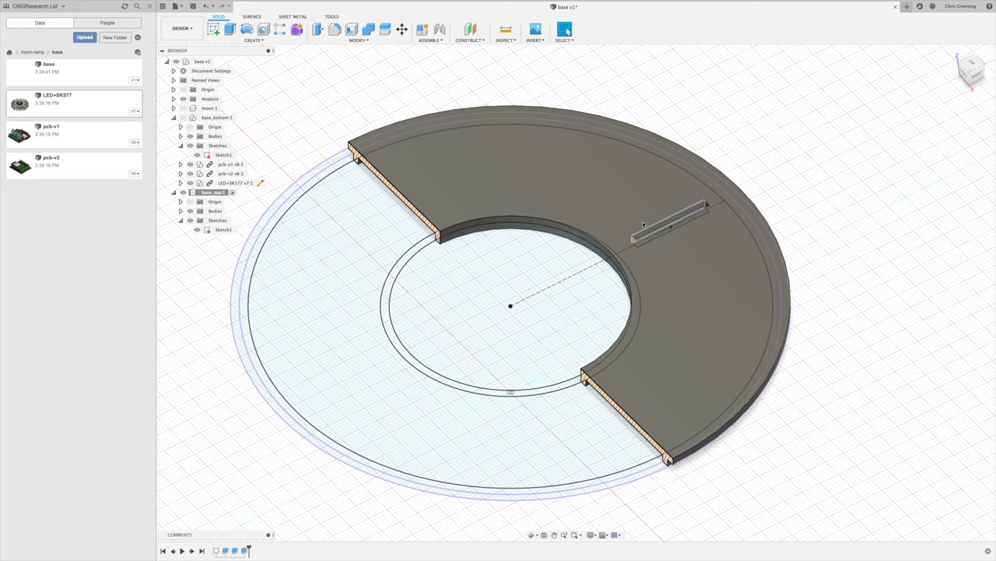
- Circular-pattern the slot cut 20 times around the lid's dashed centre line
click(255, 39)
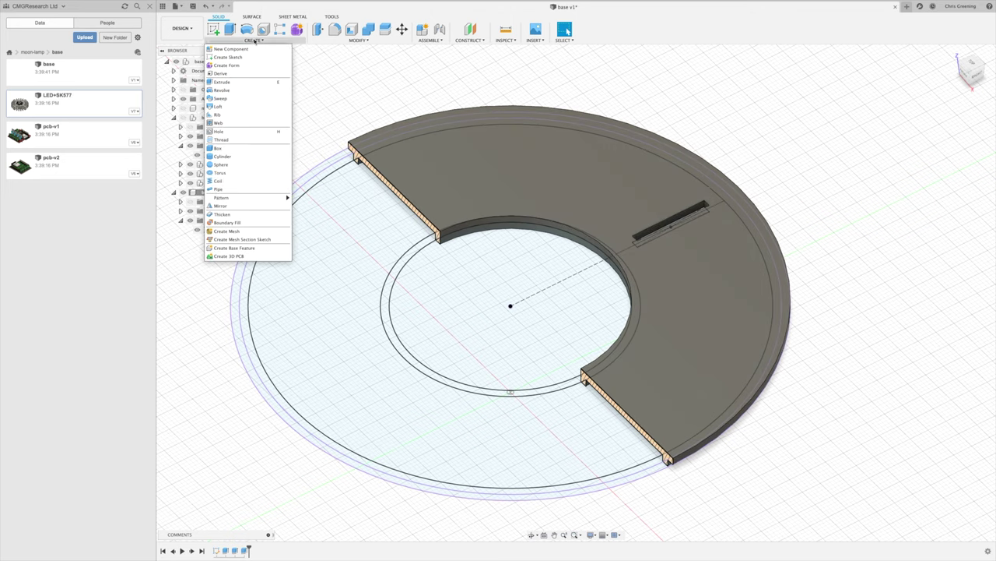
mouse_move(249, 198)
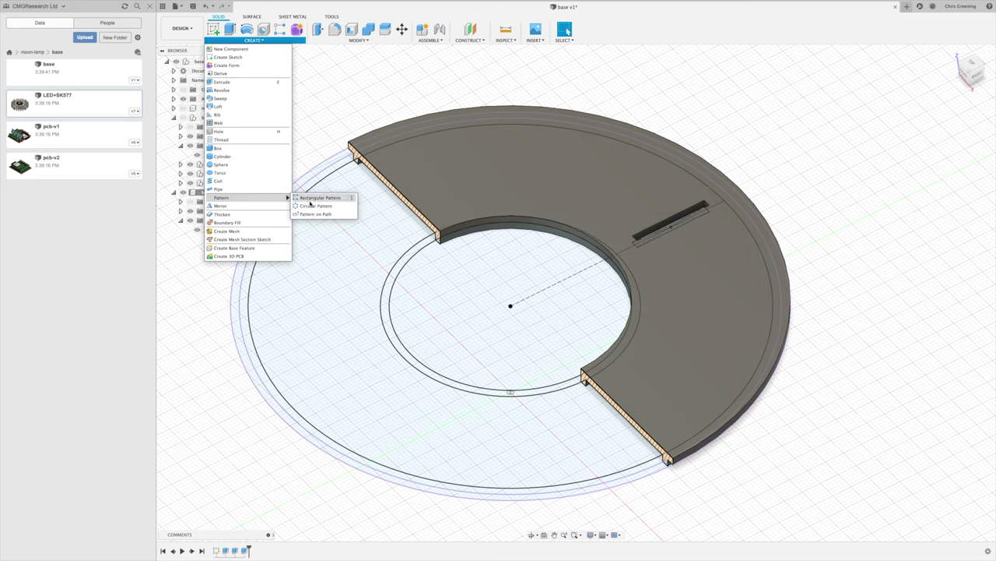
click(313, 205)
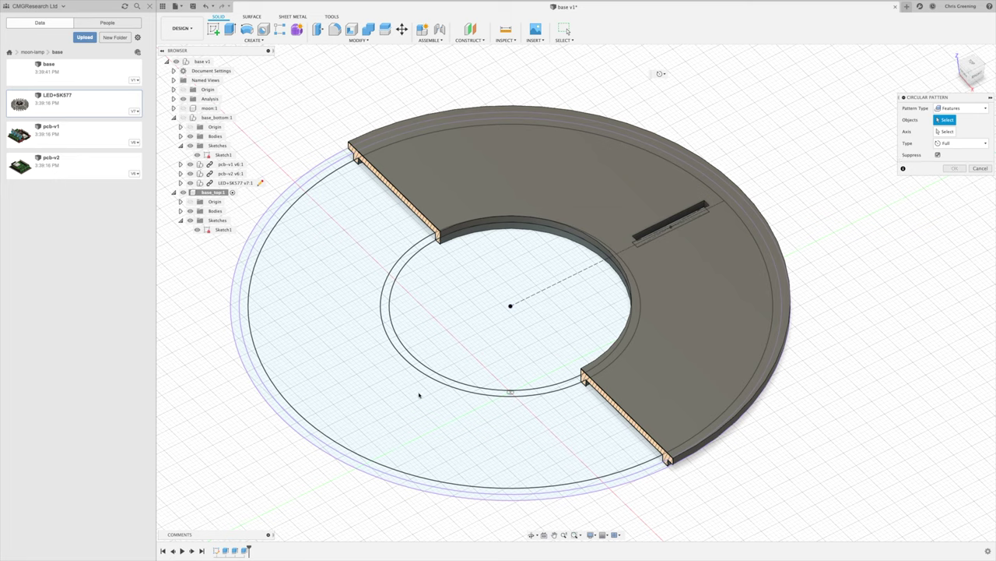
click(245, 550)
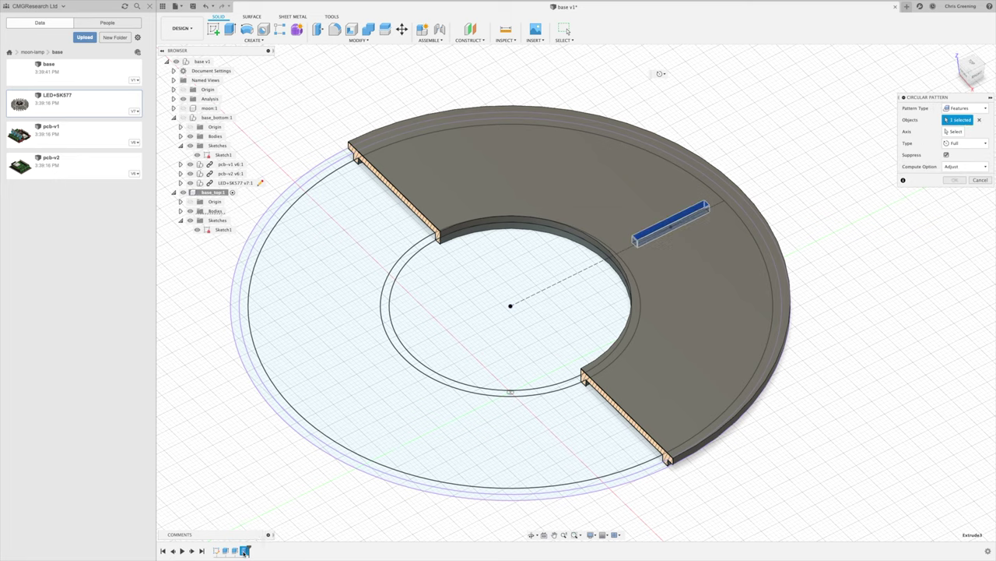
click(951, 131)
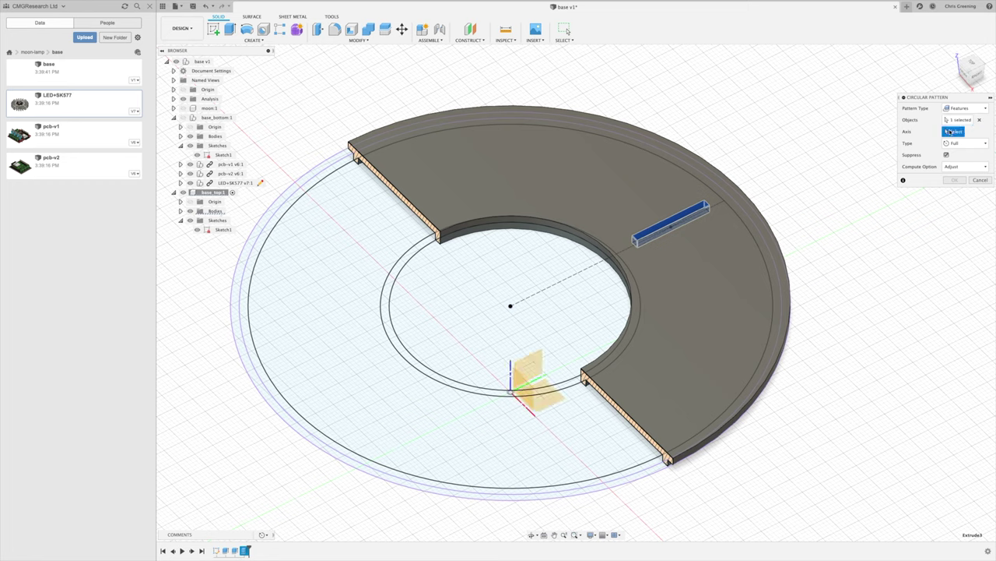
click(512, 306)
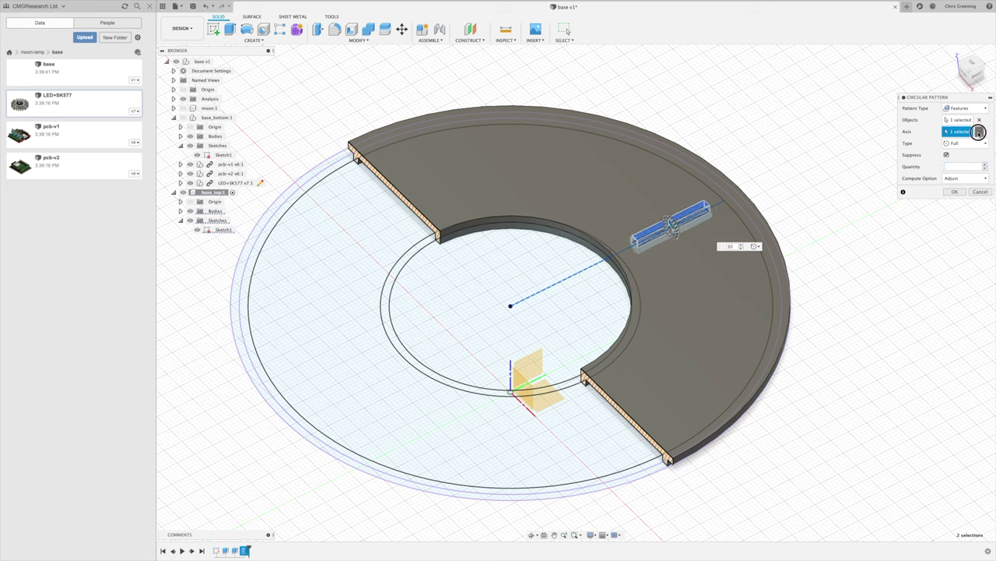
click(978, 132)
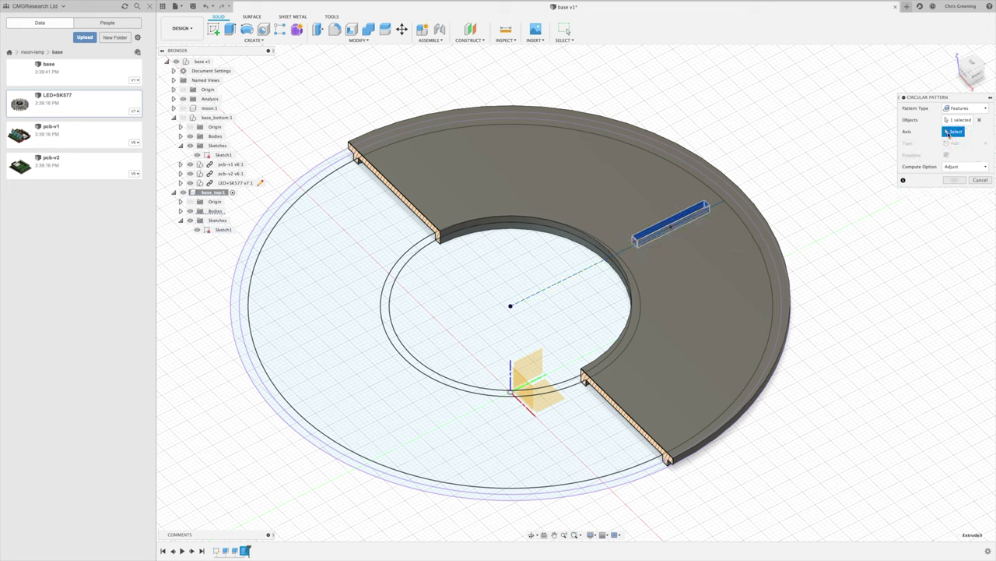
click(511, 371)
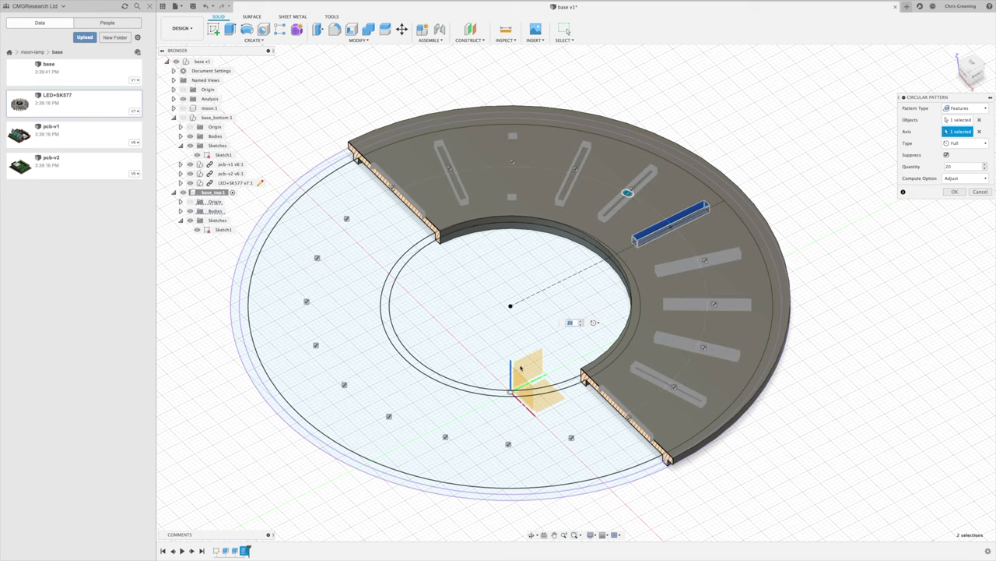
click(955, 192)
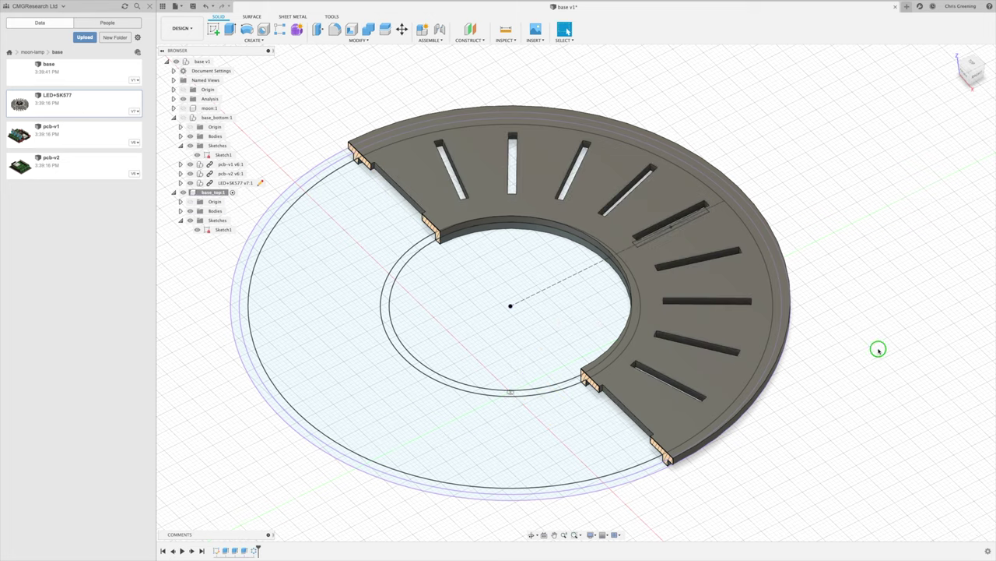
mouse_move(878, 349)
shift+middle_down()
mouse_move(869, 378)
mouse_move(877, 338)
mouse_move(858, 347)
mouse_move(881, 361)
mouse_move(908, 353)
mouse_move(895, 359)
mouse_move(895, 343)
shift+middle_up()
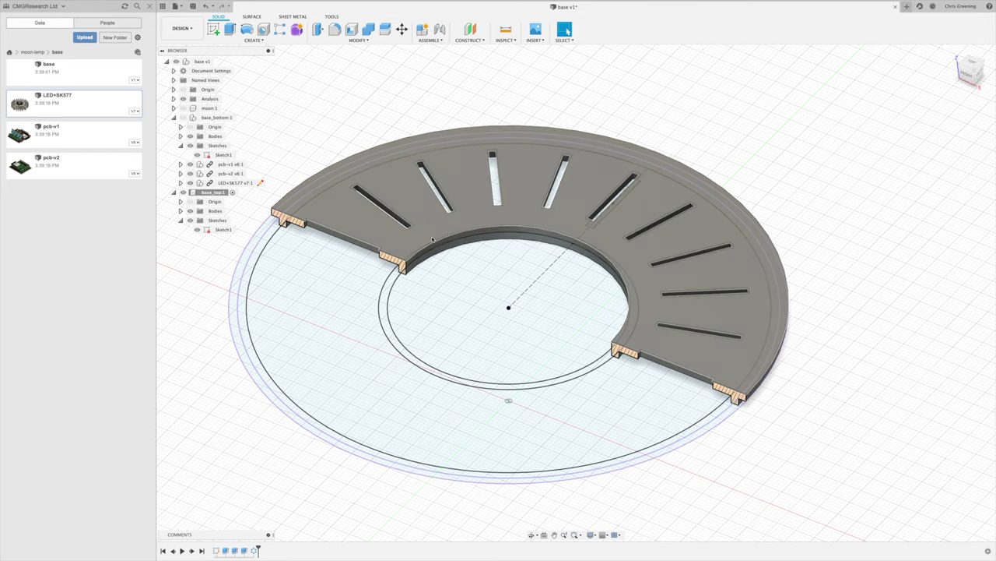
- Chamfer the inner top edge of the lid's central ring, then select the hidden moon:1 component
click(358, 40)
click(338, 68)
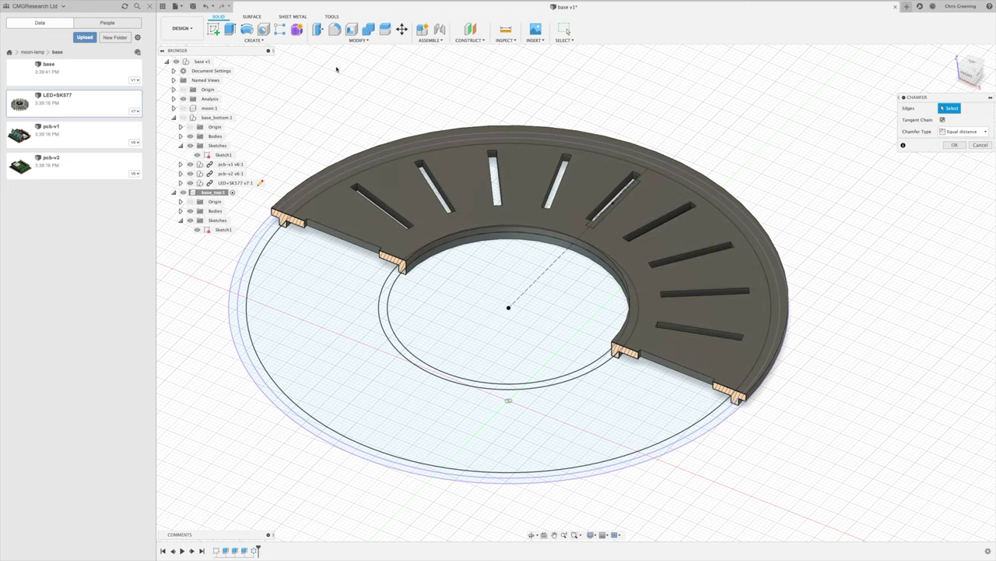
click(477, 227)
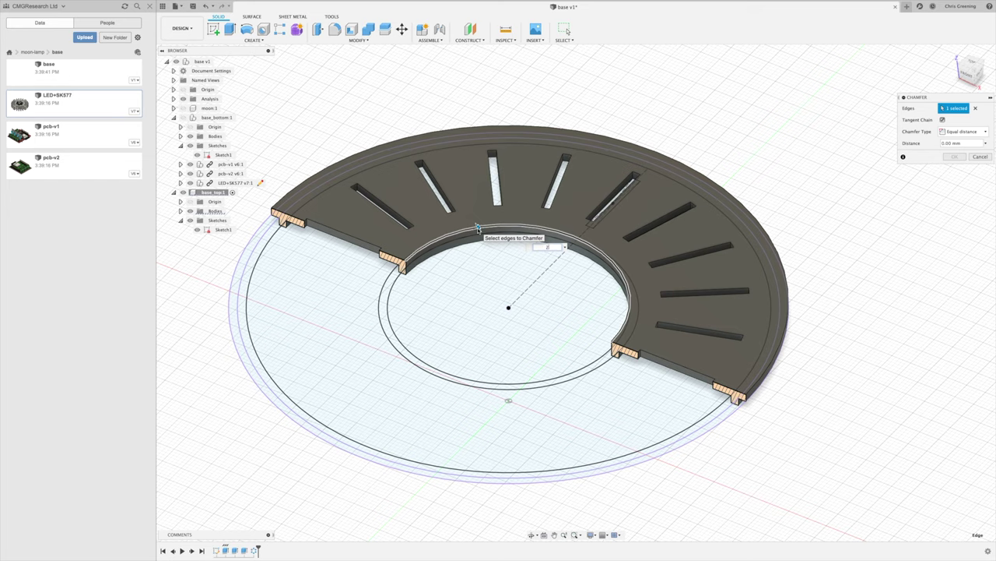
key(Return)
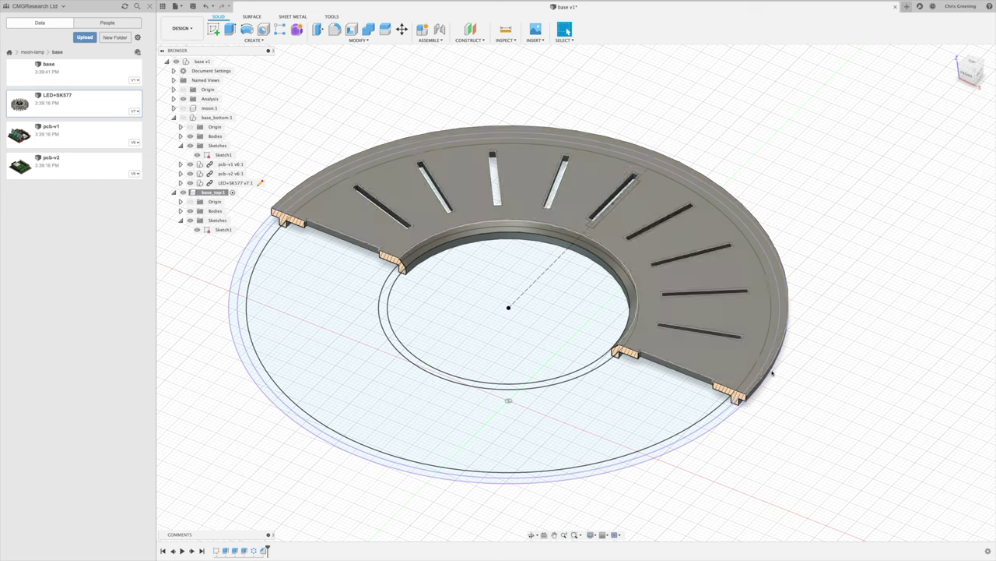
shift+middle_drag(856, 418, 875, 402)
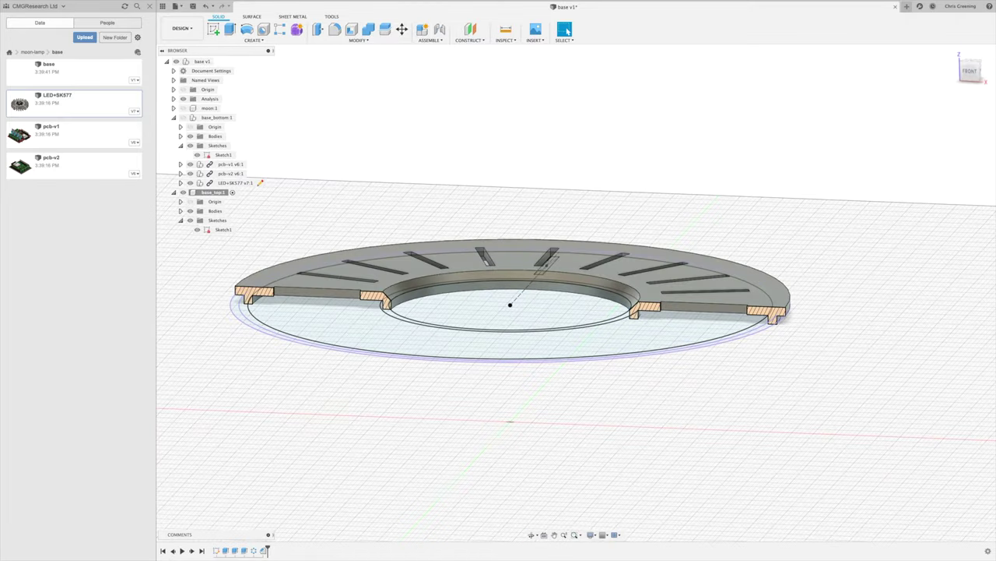
shift+middle_drag(747, 404, 703, 396)
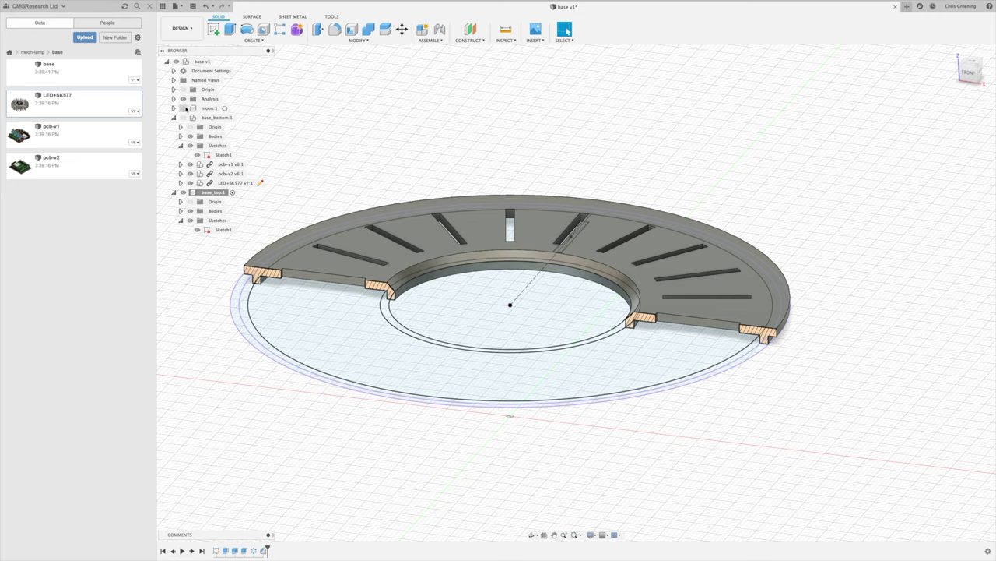
click(185, 109)
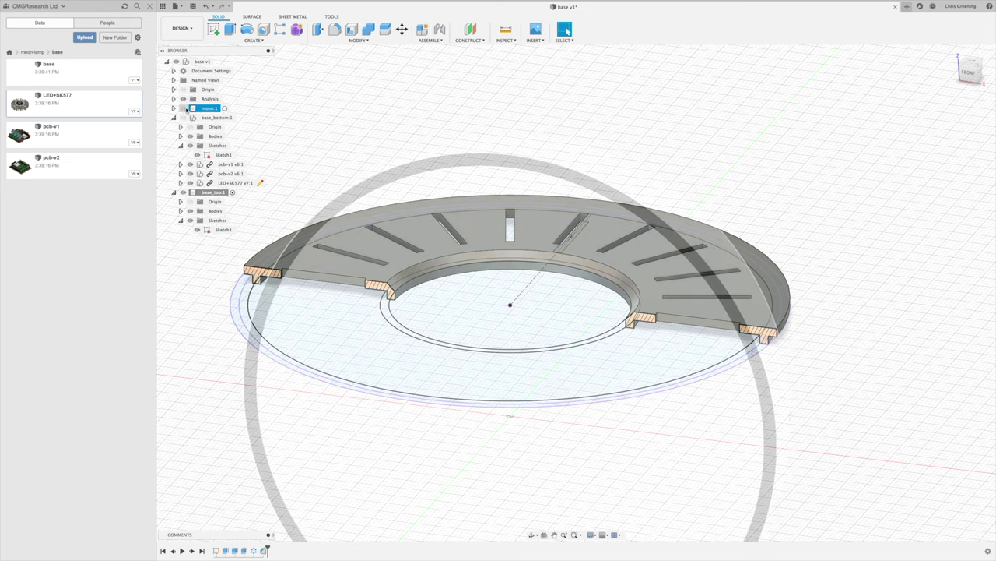
- Unhide moon:1 and try aligning its bottom ring face to the lid's top ring face
click(184, 108)
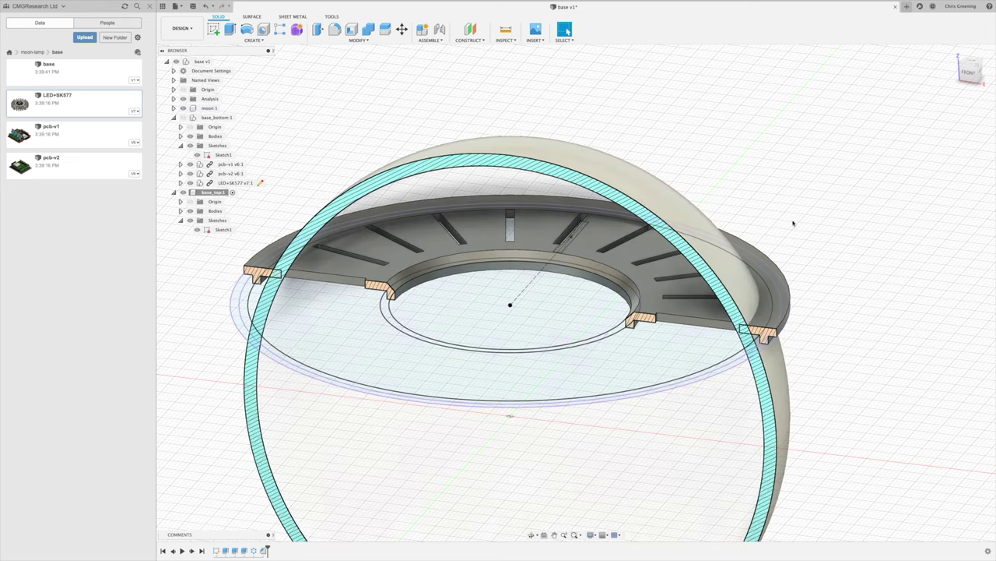
shift+middle_drag(830, 300, 795, 412)
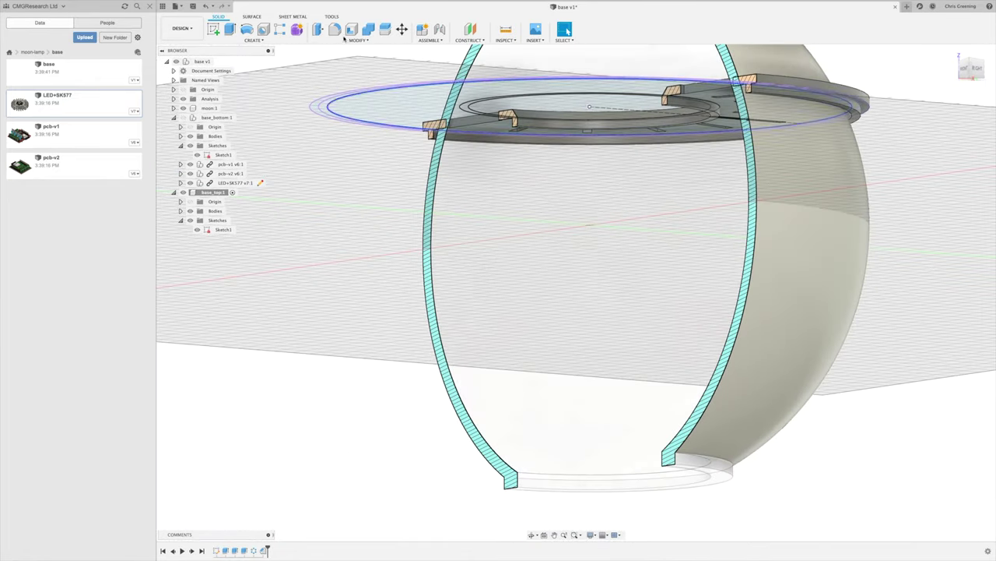
click(358, 40)
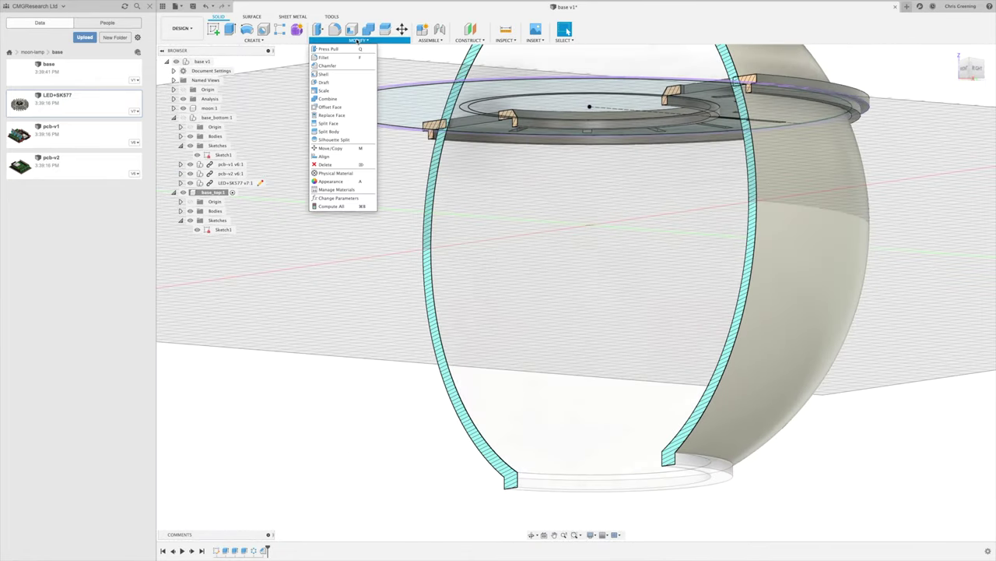
click(324, 156)
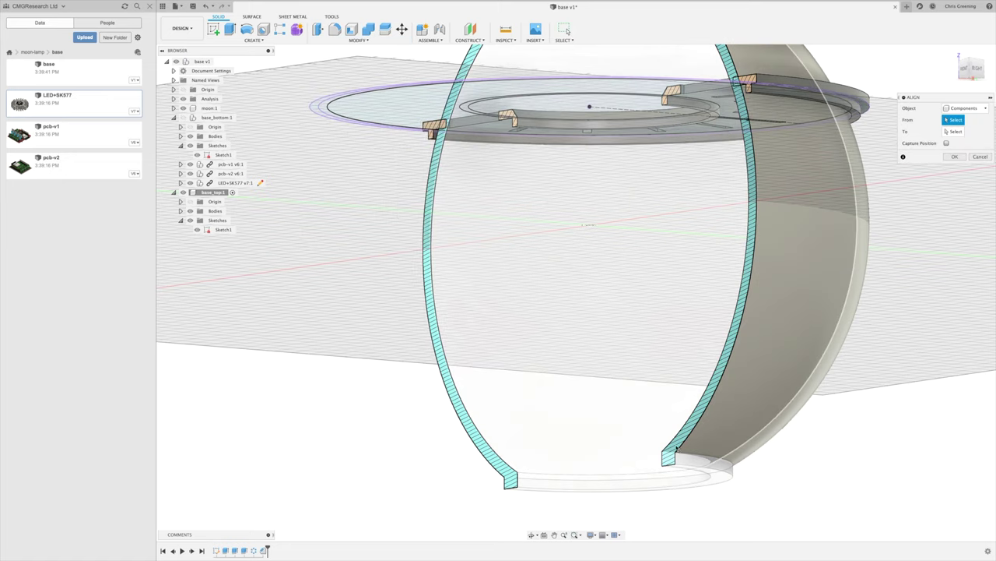
click(690, 462)
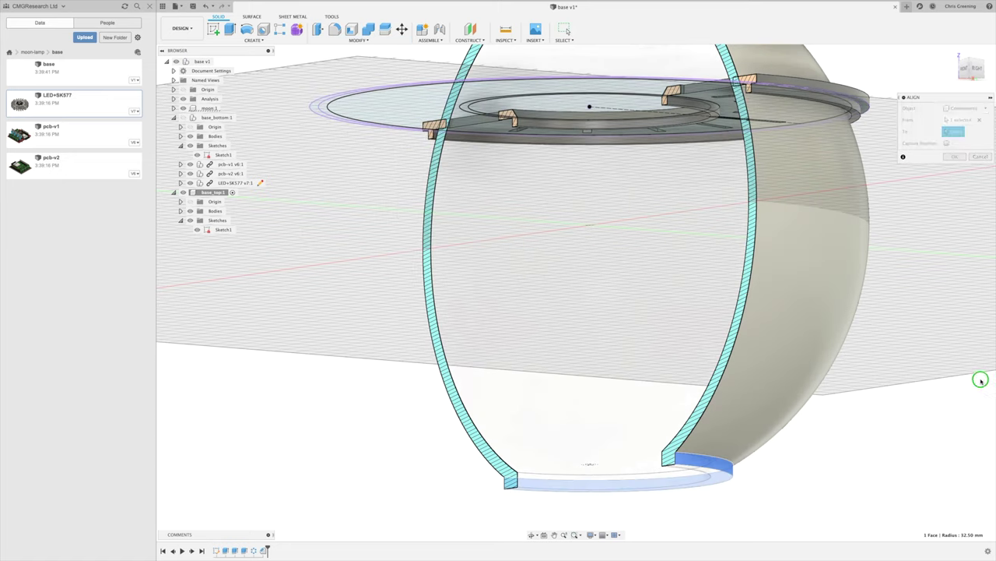
shift+middle_drag(981, 381, 980, 382)
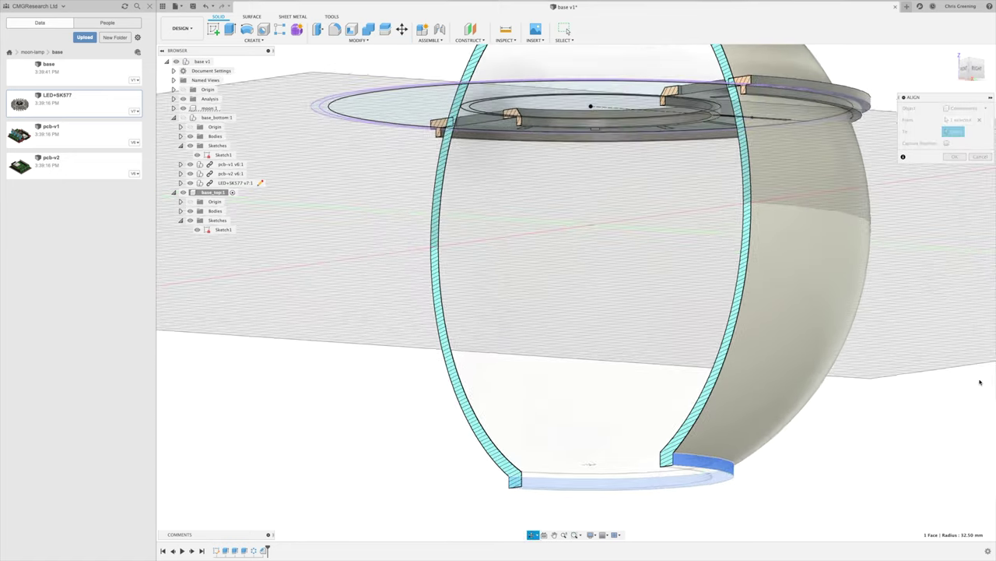
click(547, 123)
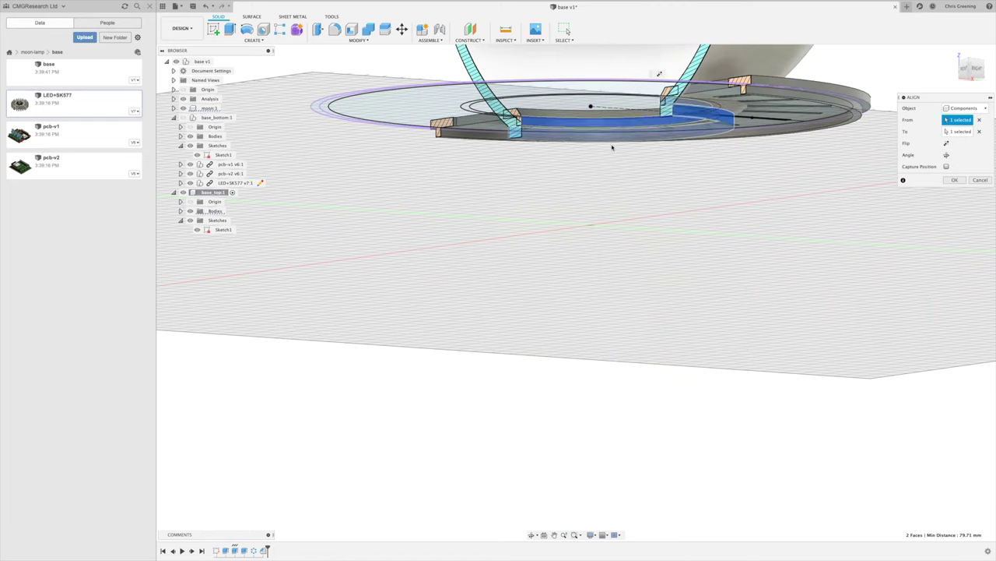
click(541, 114)
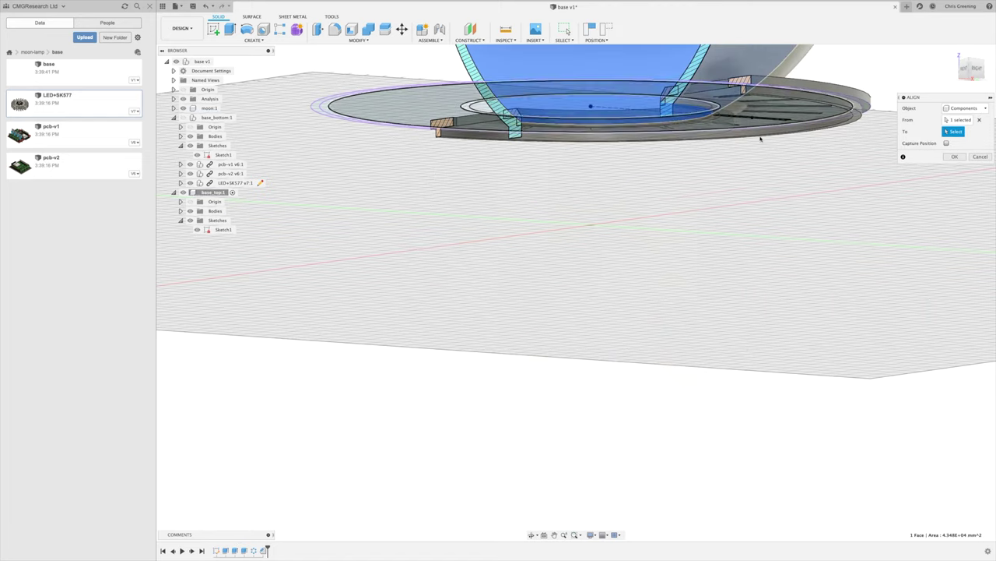
click(965, 119)
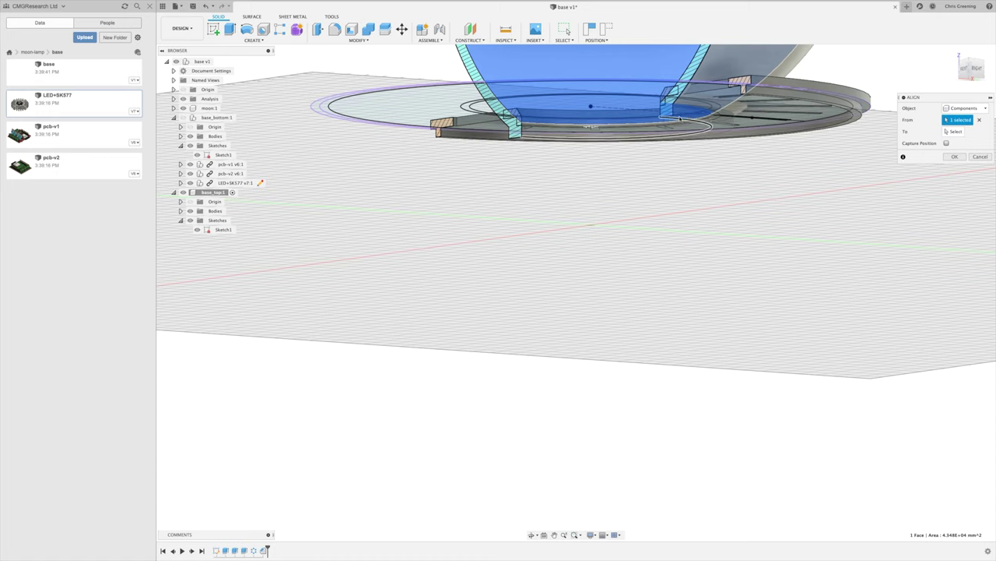
shift+middle_drag(488, 148, 574, 185)
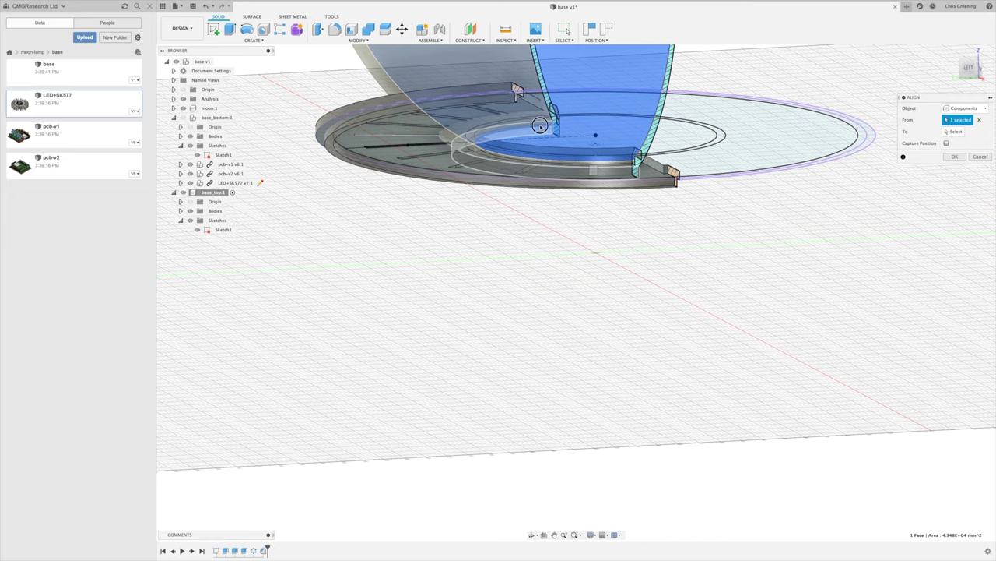
shift+middle_drag(587, 223, 475, 266)
- Cancel the alignment and change base_top's Ø55 hole dimension to 'holeDiameter + lip', making it 65 mm
click(978, 158)
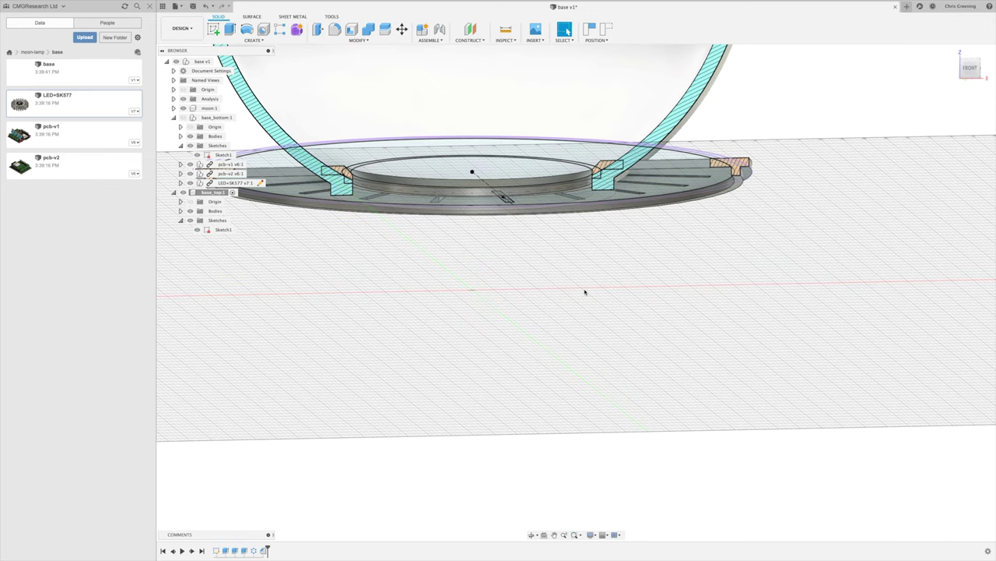
mouse_move(499, 268)
shift+middle_down()
mouse_move(536, 289)
mouse_move(500, 285)
mouse_move(503, 275)
shift+middle_up()
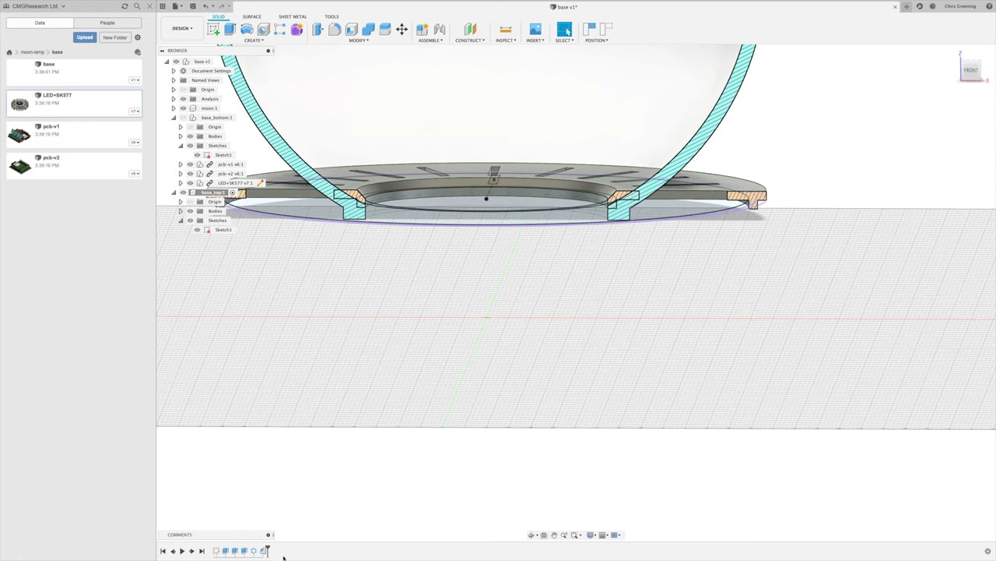
double_click(220, 551)
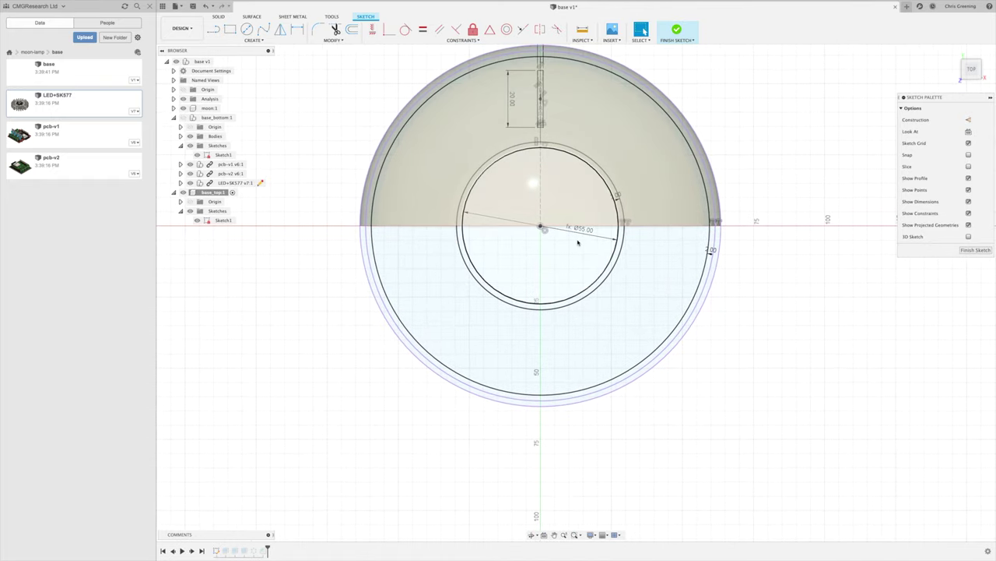
scroll(578, 243, up, 3)
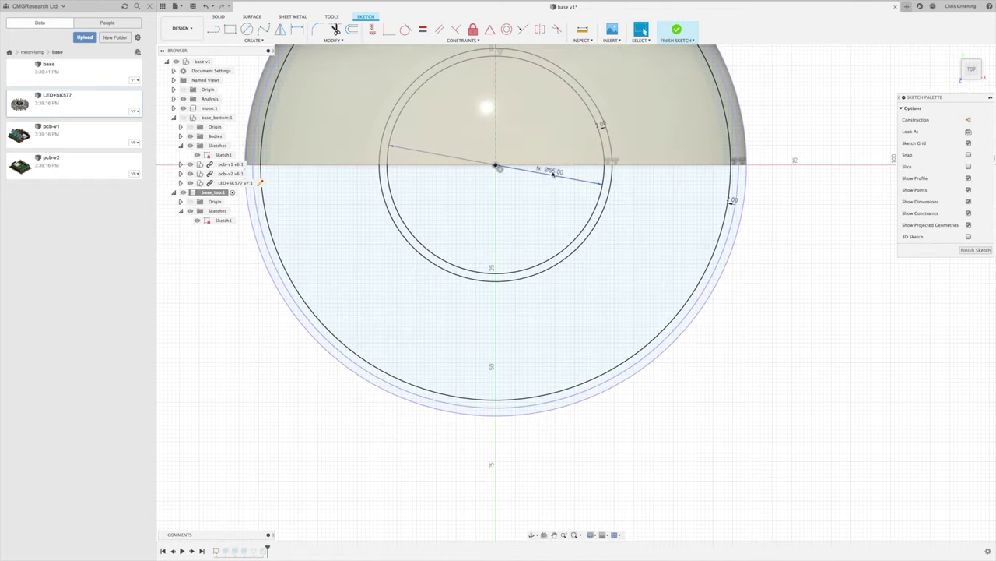
double_click(553, 173)
click(556, 174)
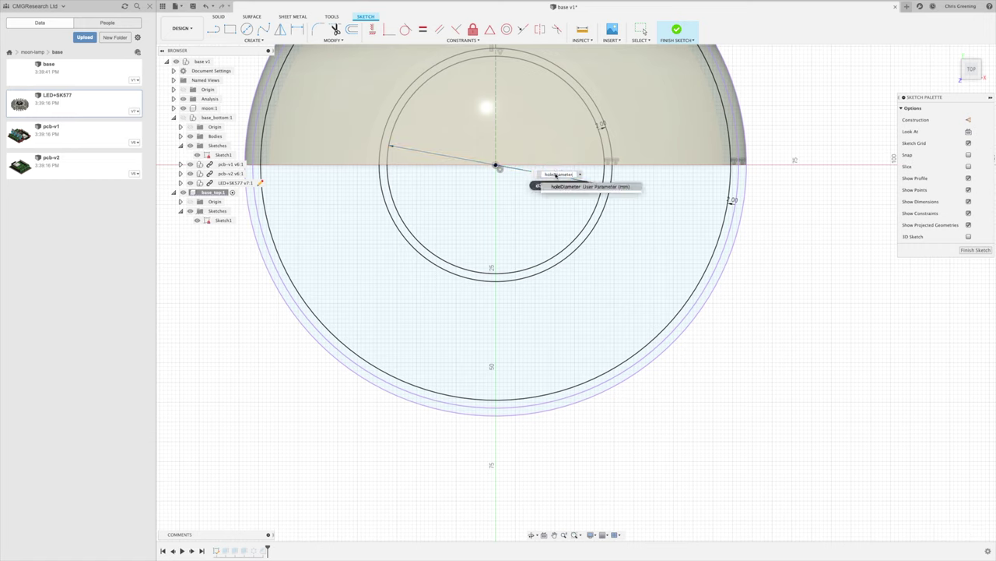
text(+ l)
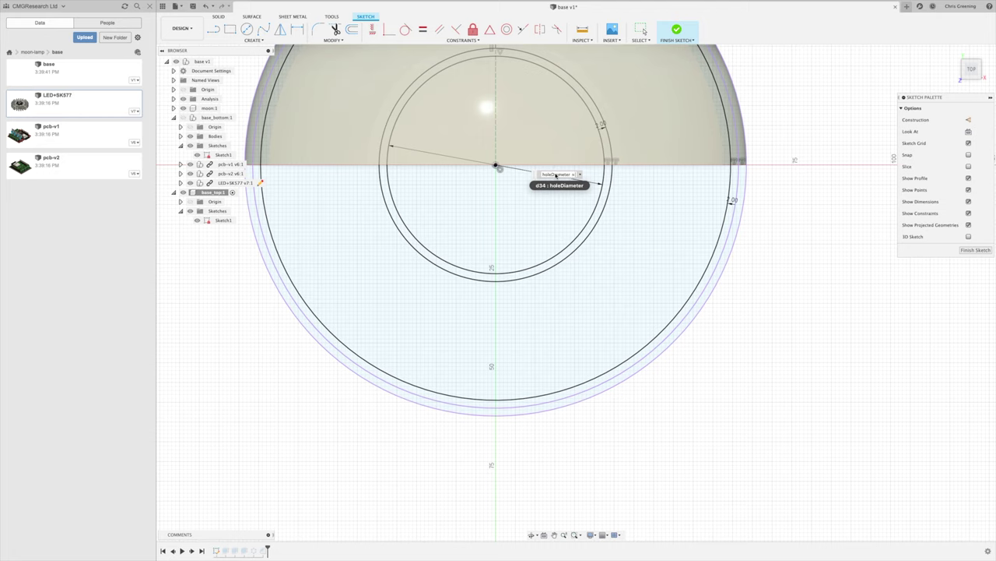
text(ip)
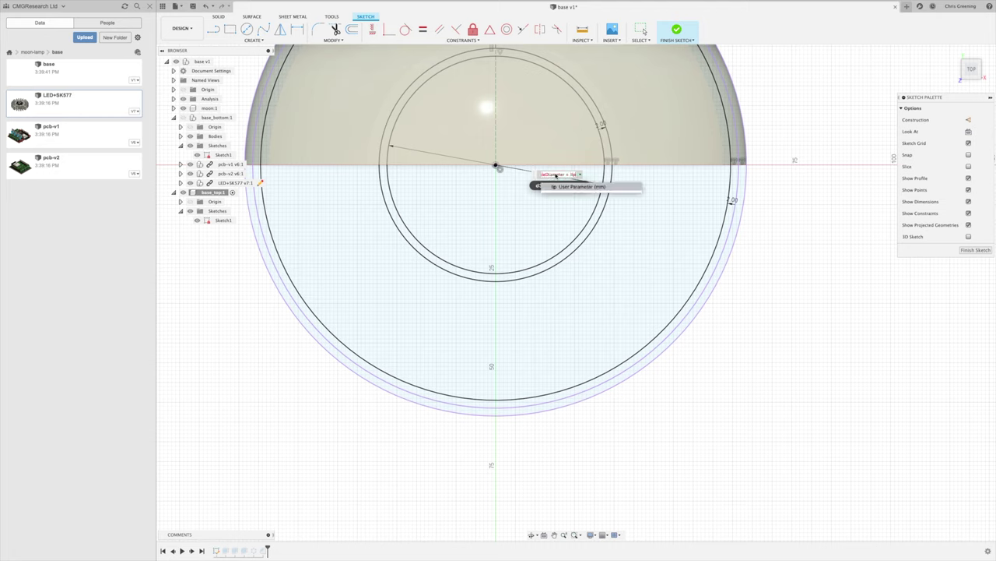
text())
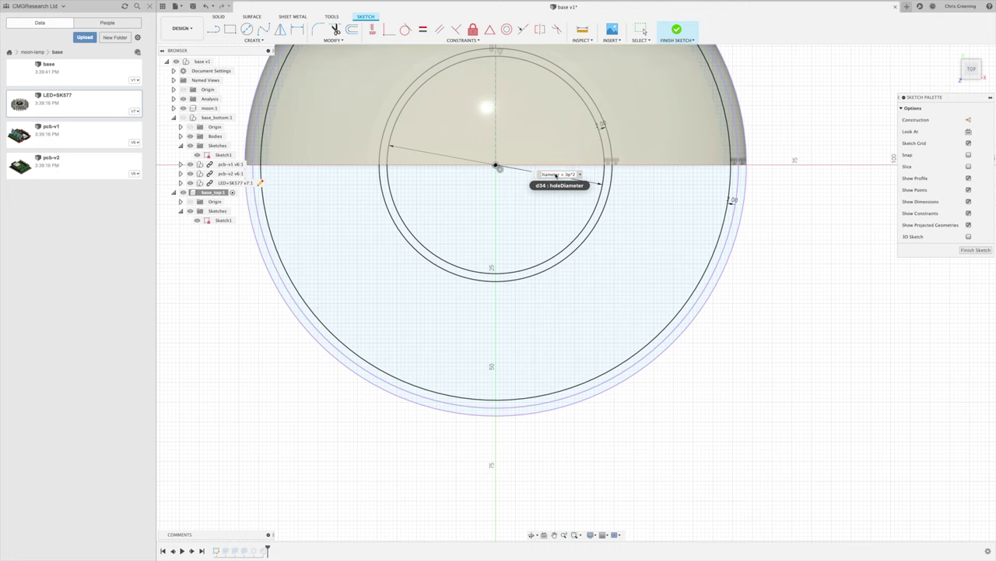
key(Return)
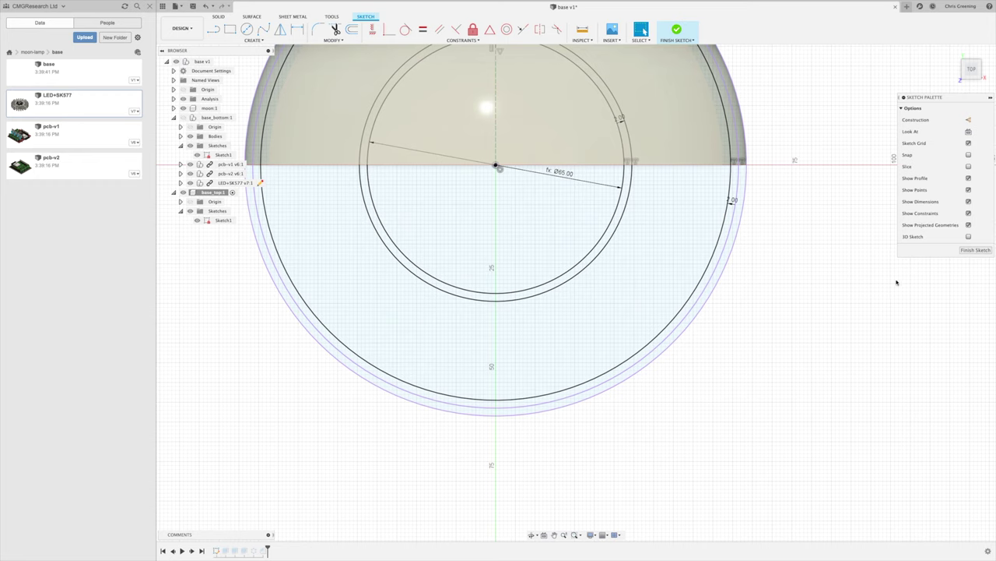
click(978, 249)
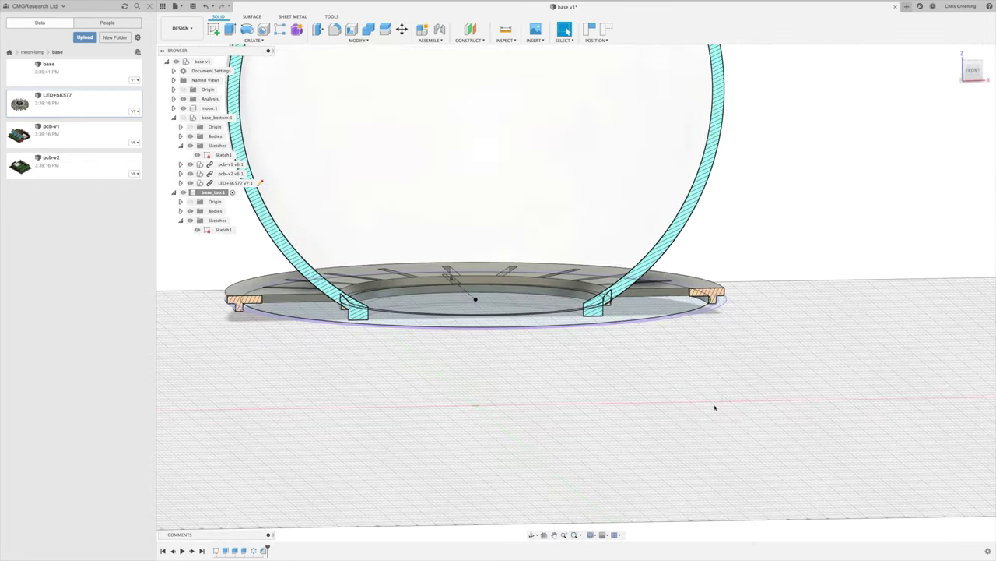
- Align moon:1's lip face to the base's inner circle profile, seating the sphere in the lid
shift+middle_drag(596, 407, 545, 402)
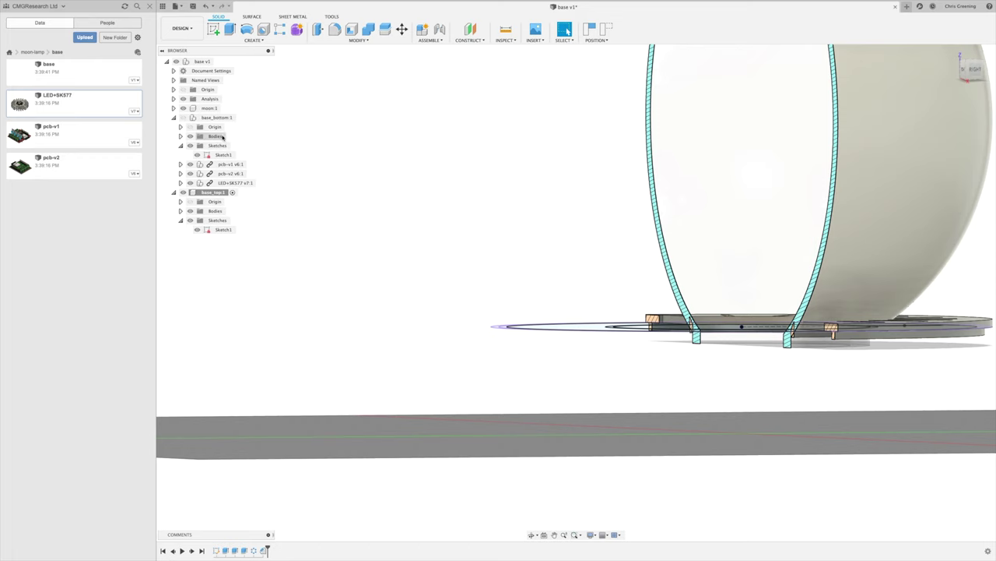
click(211, 108)
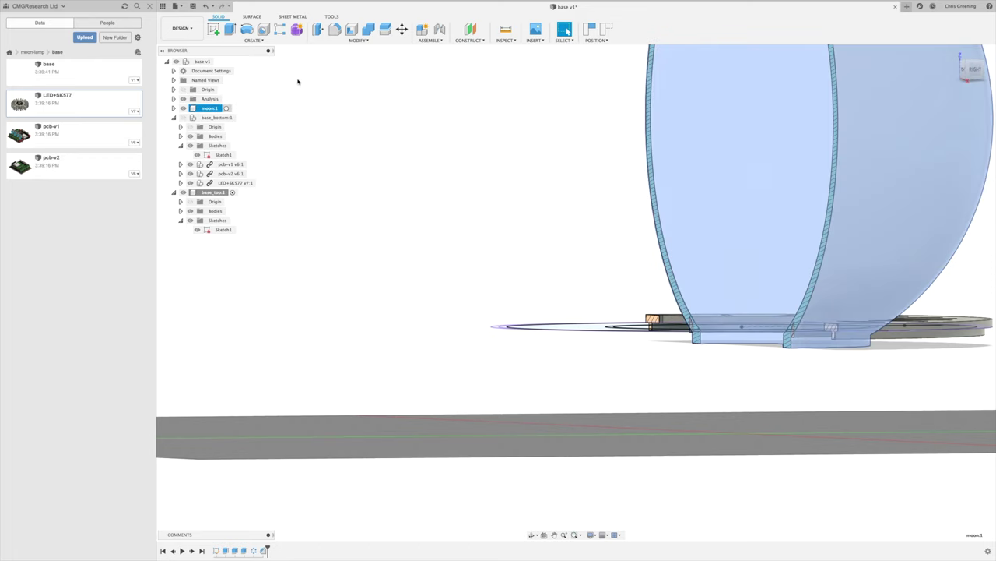
click(362, 40)
click(324, 156)
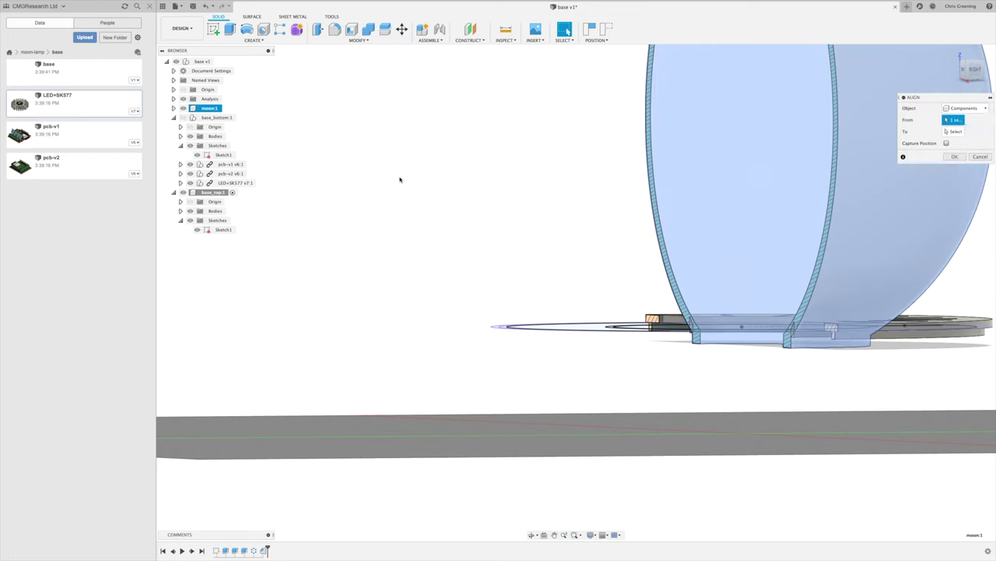
click(794, 344)
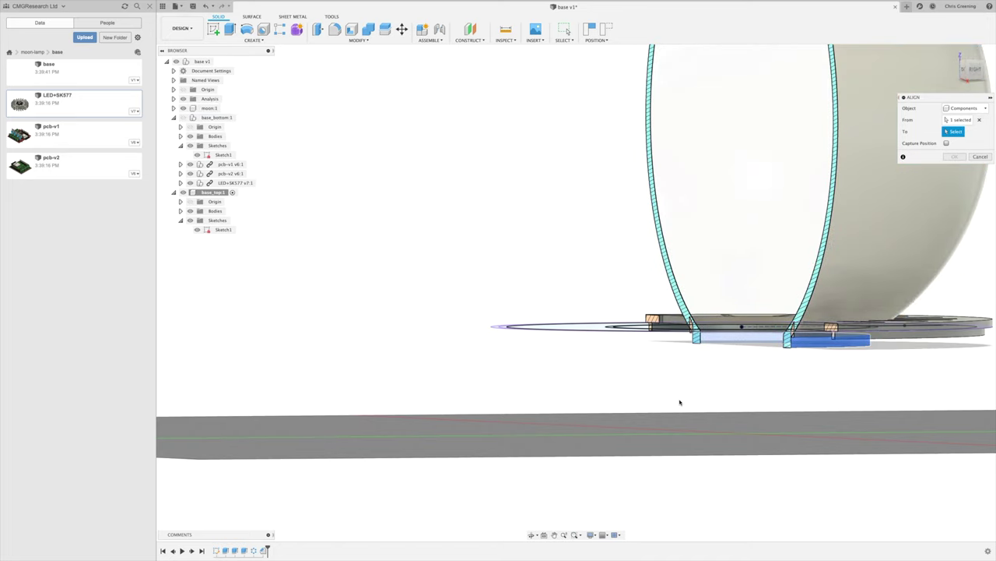
shift+middle_drag(679, 401, 700, 412)
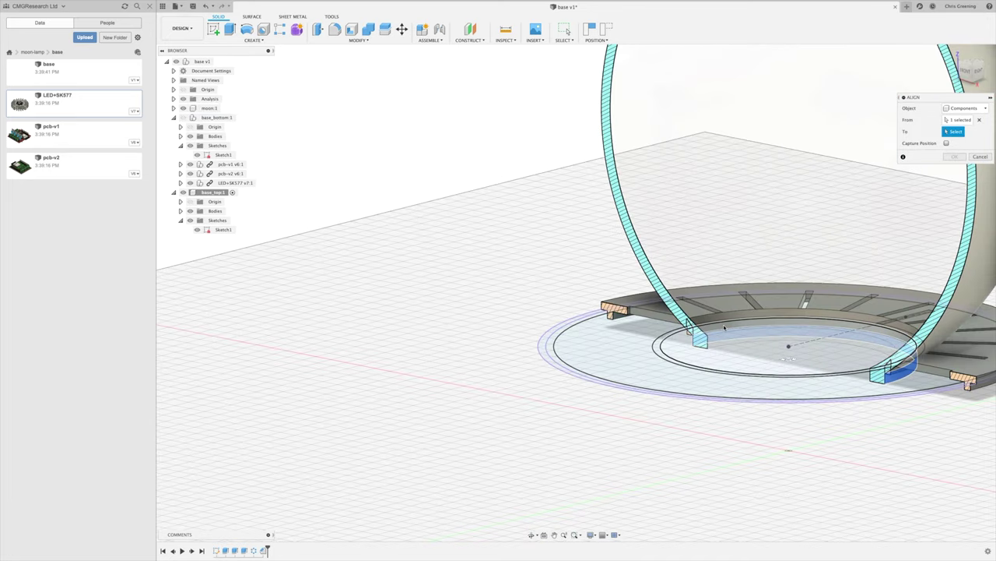
click(732, 334)
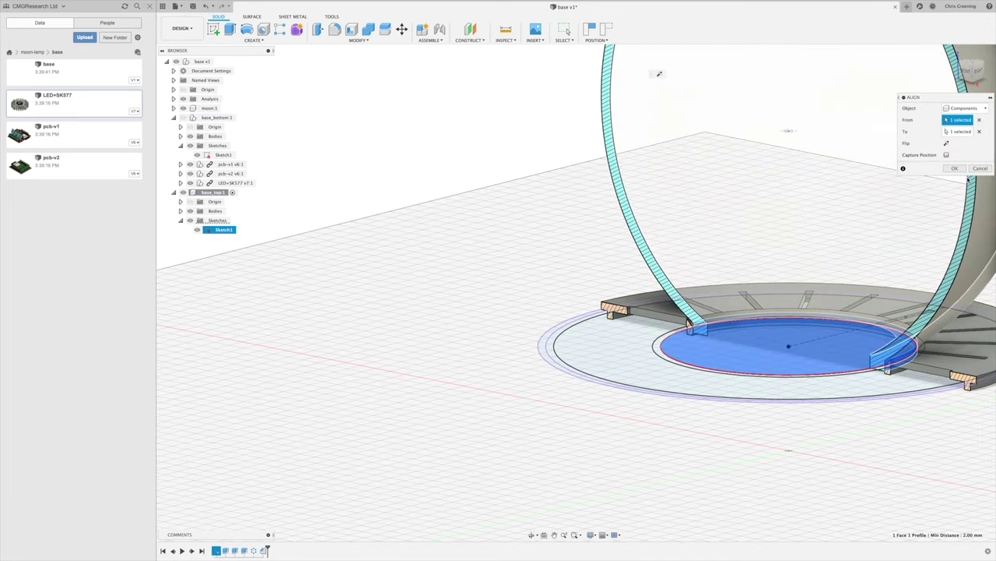
click(957, 168)
shift+middle_drag(491, 391, 516, 386)
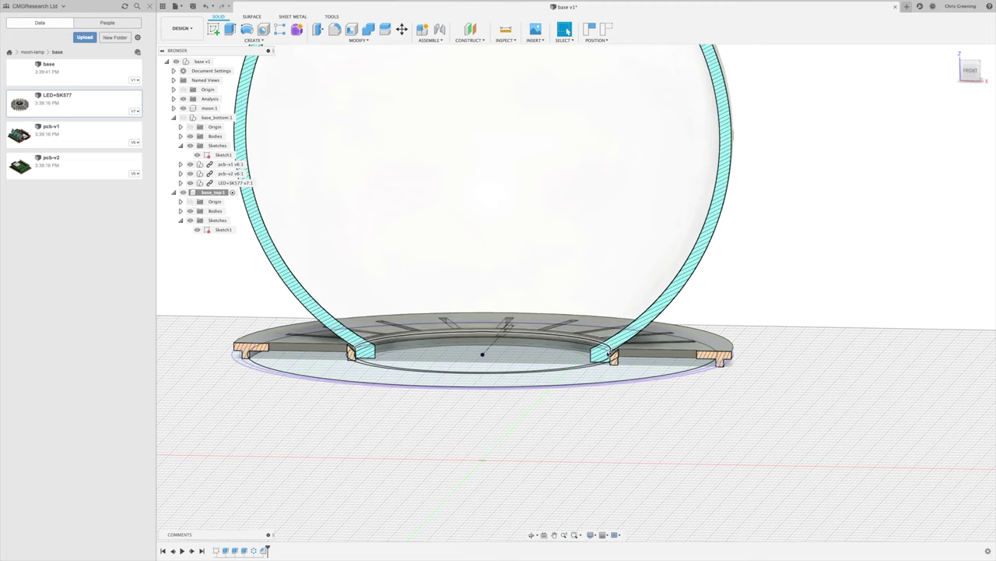
shift+middle_drag(607, 453, 606, 442)
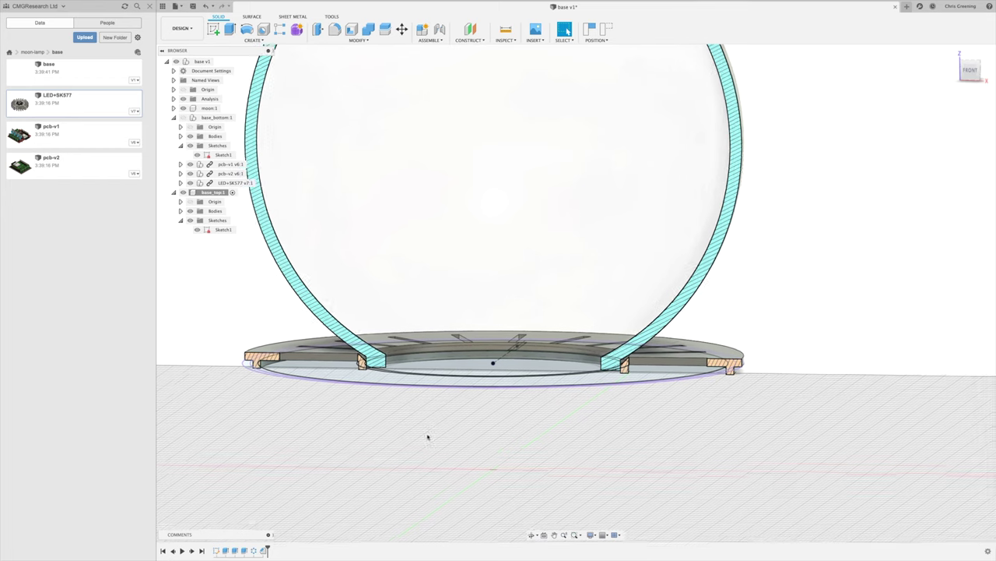
- Show the base_bottom housing again and activate the top-level base v1 component
middle_drag(428, 436, 423, 435)
click(183, 116)
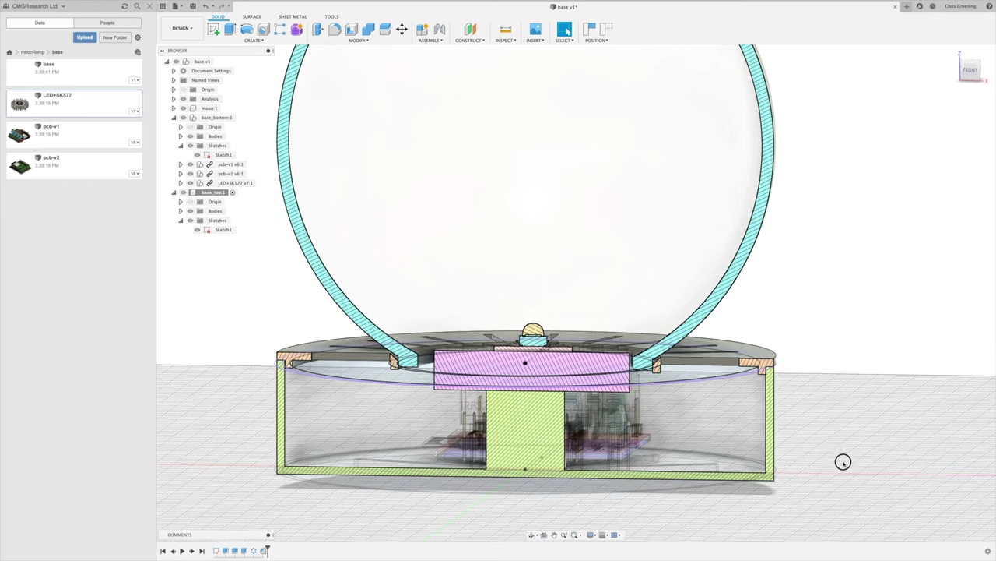
mouse_move(864, 464)
shift+middle_down()
mouse_move(874, 454)
mouse_move(892, 460)
mouse_move(856, 460)
shift+middle_up()
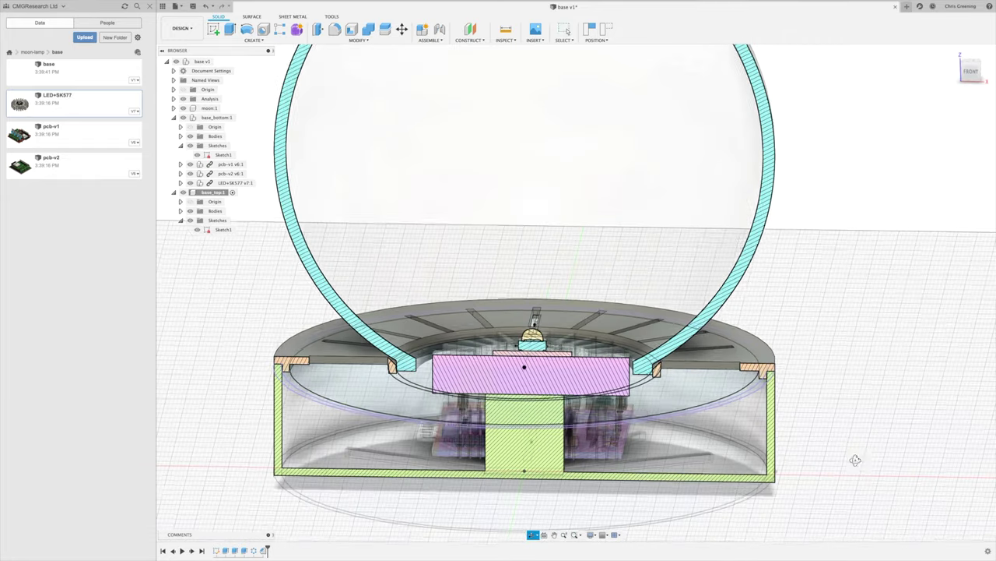
click(219, 63)
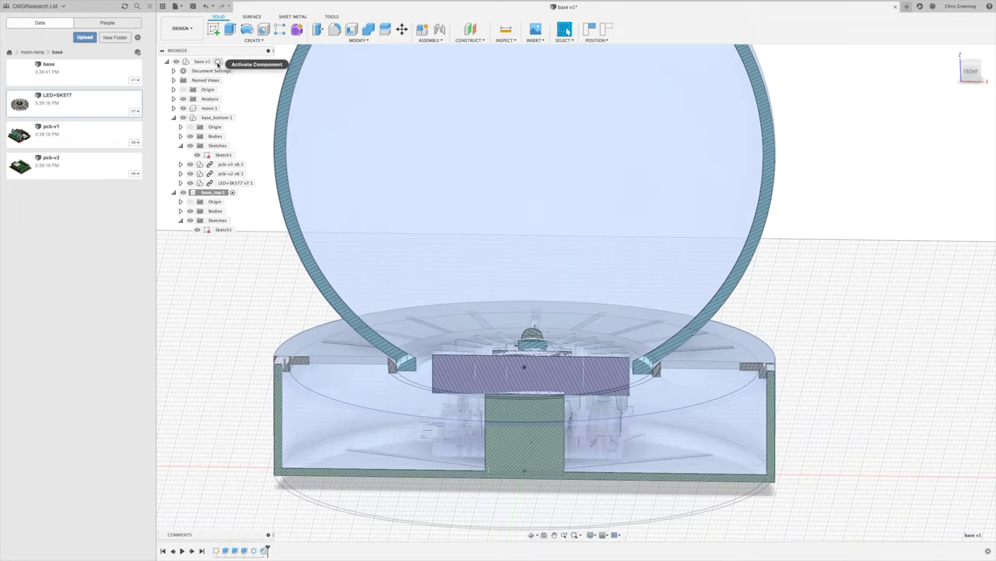
shift+middle_drag(862, 444, 659, 423)
- Add Section2, a section analysis slicing through the whole lamp along the chosen face
click(184, 99)
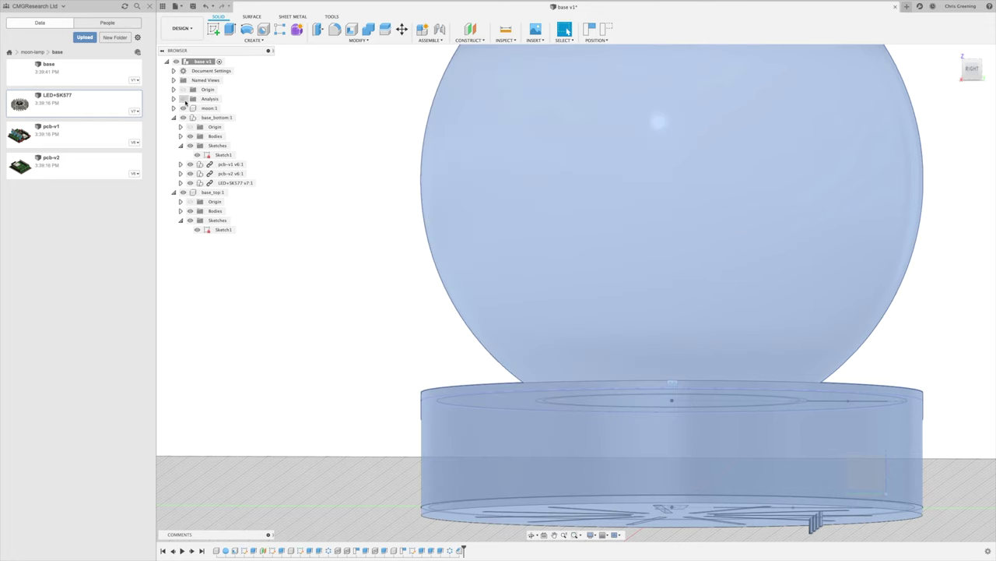
click(184, 98)
click(173, 99)
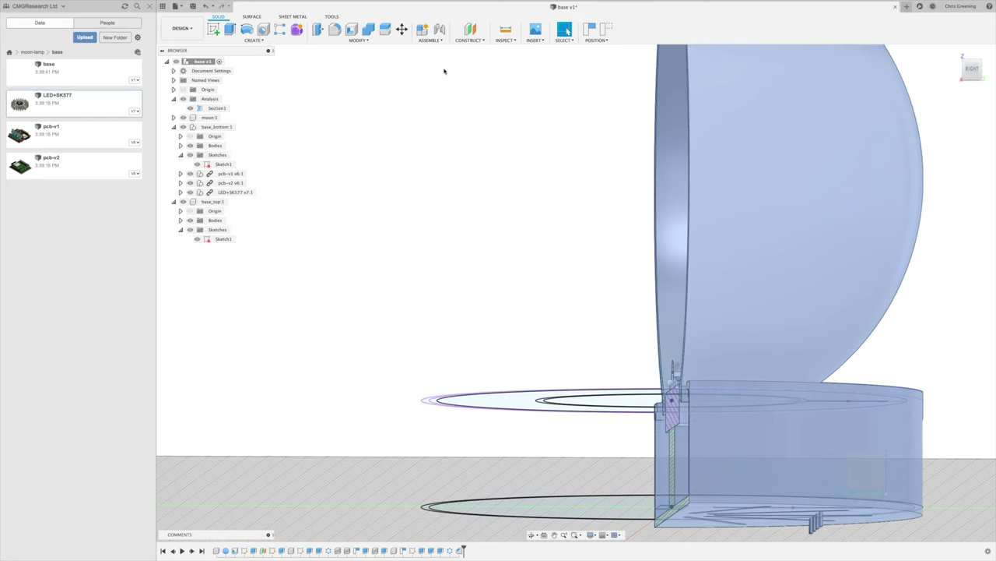
click(500, 40)
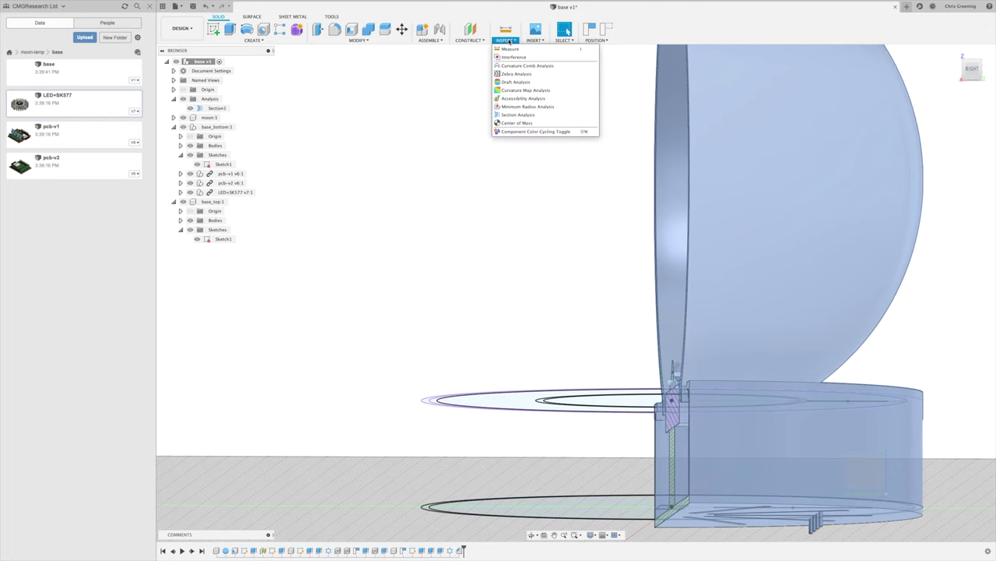
click(513, 116)
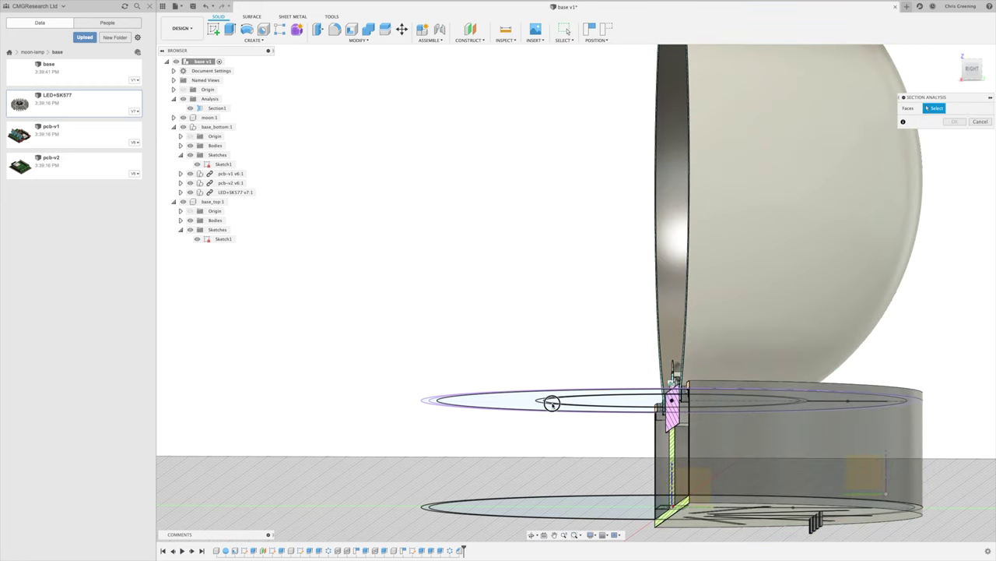
click(691, 480)
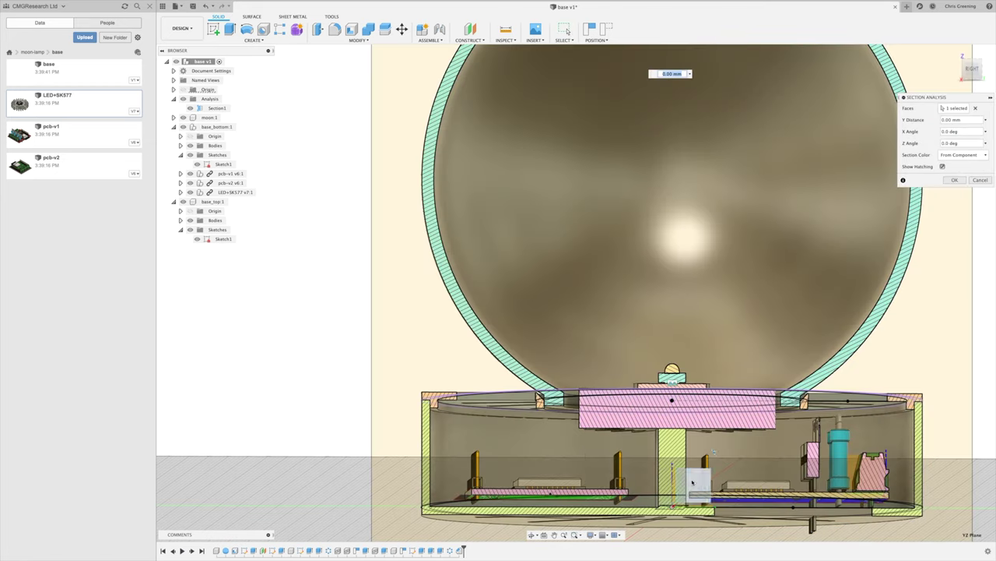
click(951, 180)
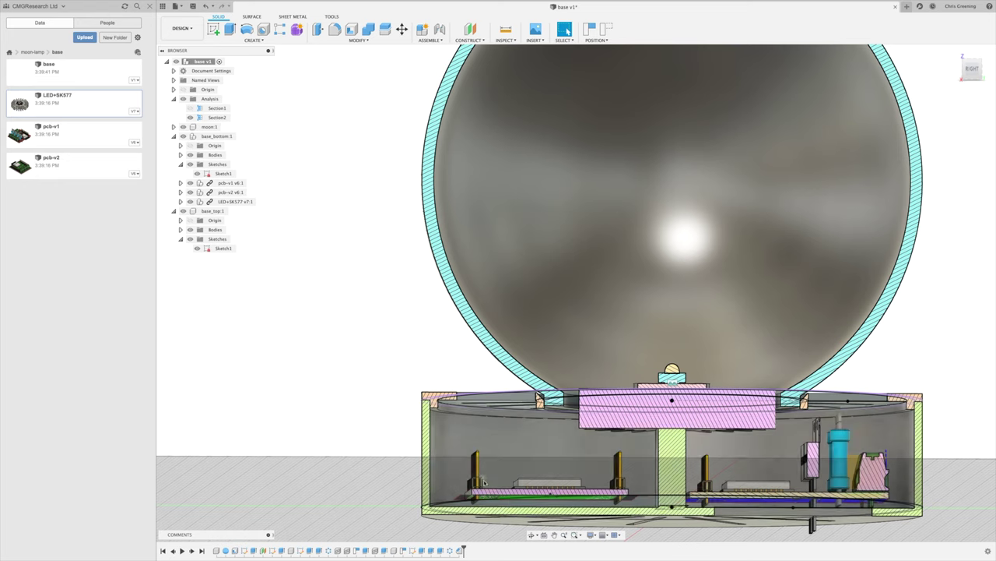
- Orbit and zoom to an elevated view of the sectioned lamp's boards and LED mount
shift+middle_drag(972, 493, 969, 492)
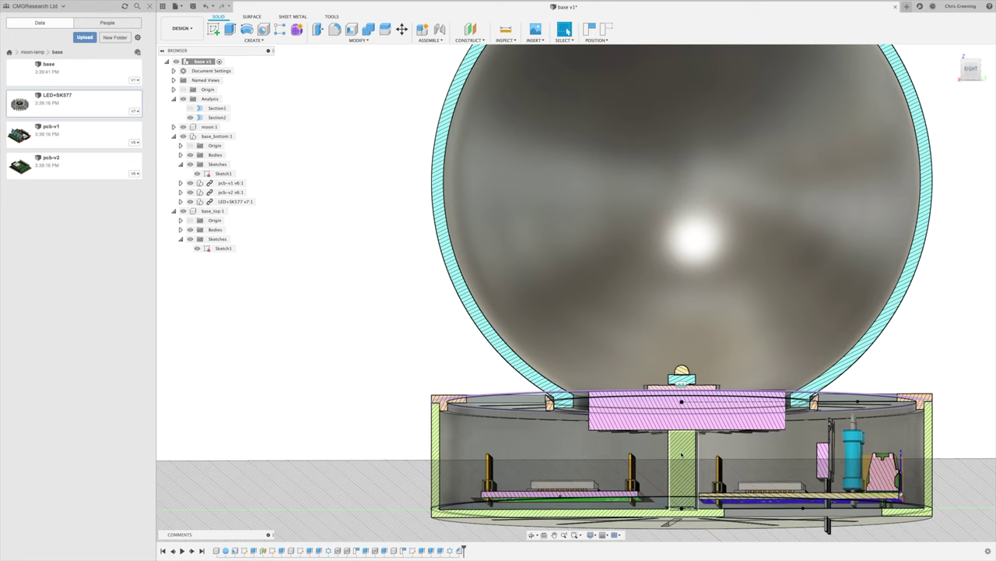
mouse_move(682, 450)
shift+middle_down()
mouse_move(681, 472)
mouse_move(680, 461)
shift+middle_up()
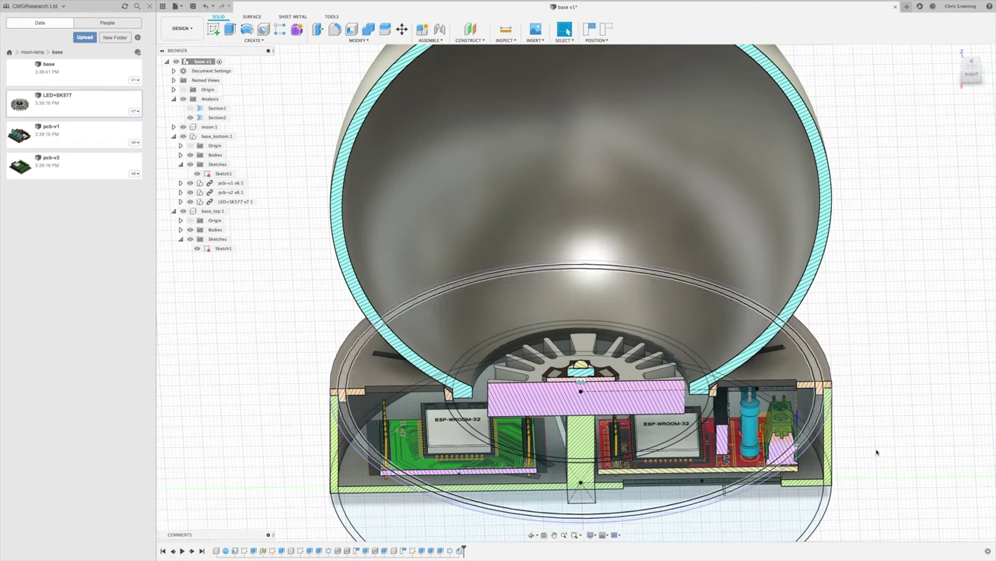
scroll(867, 462, down, 2)
shift+middle_drag(867, 462, 866, 451)
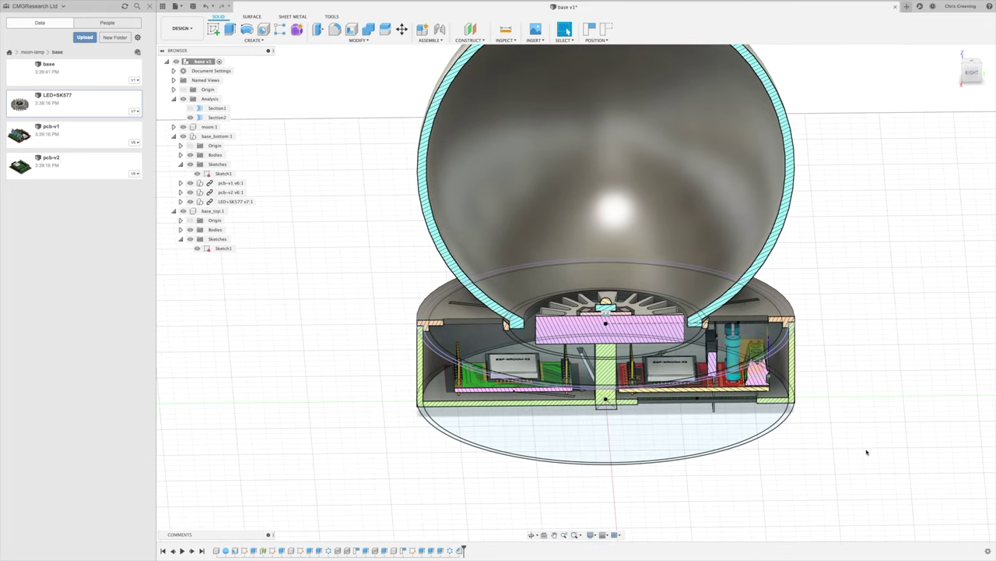
- Turn off Section2 and the base_bottom and base_top sketches, then right-click the base cylinder
click(191, 117)
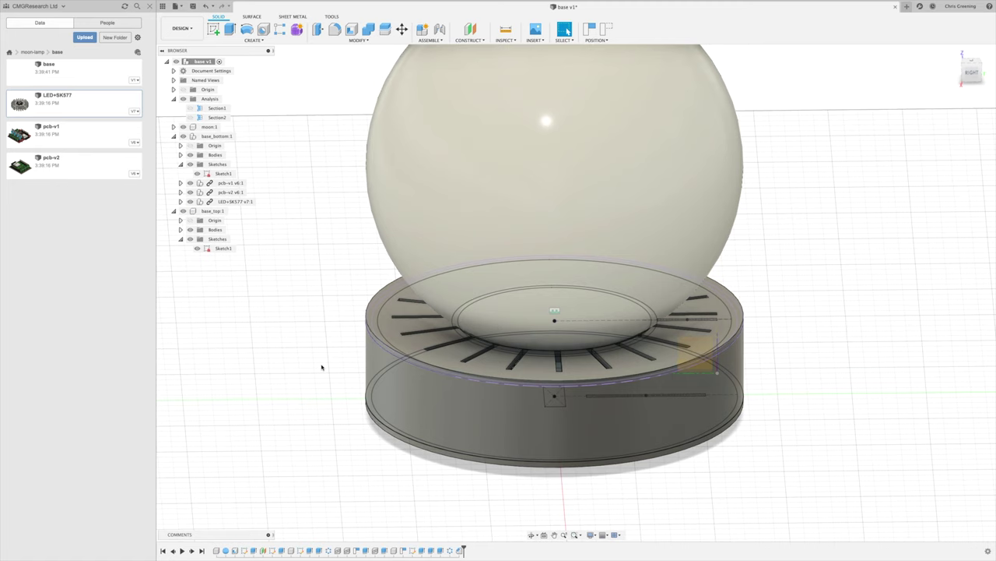
click(190, 164)
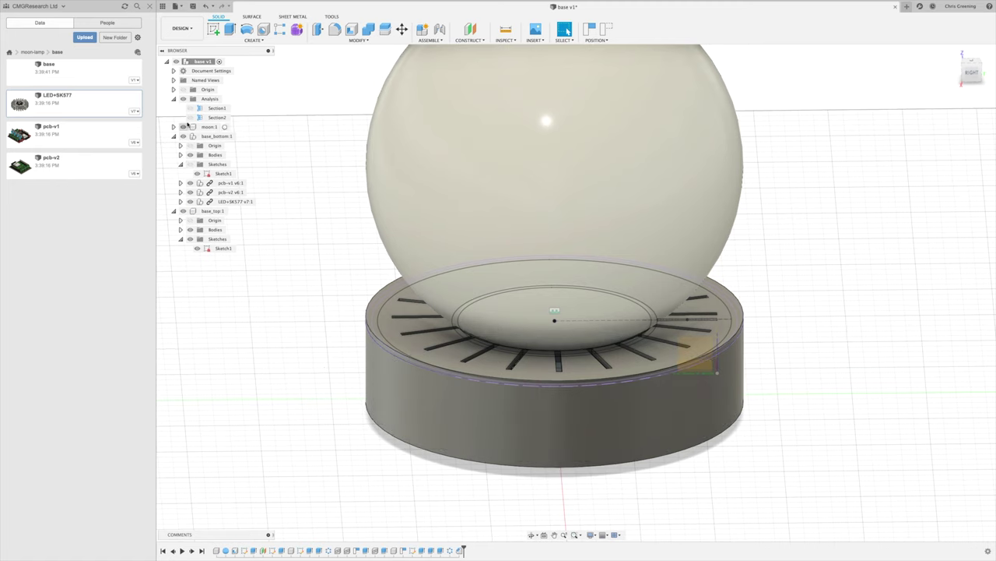
click(190, 239)
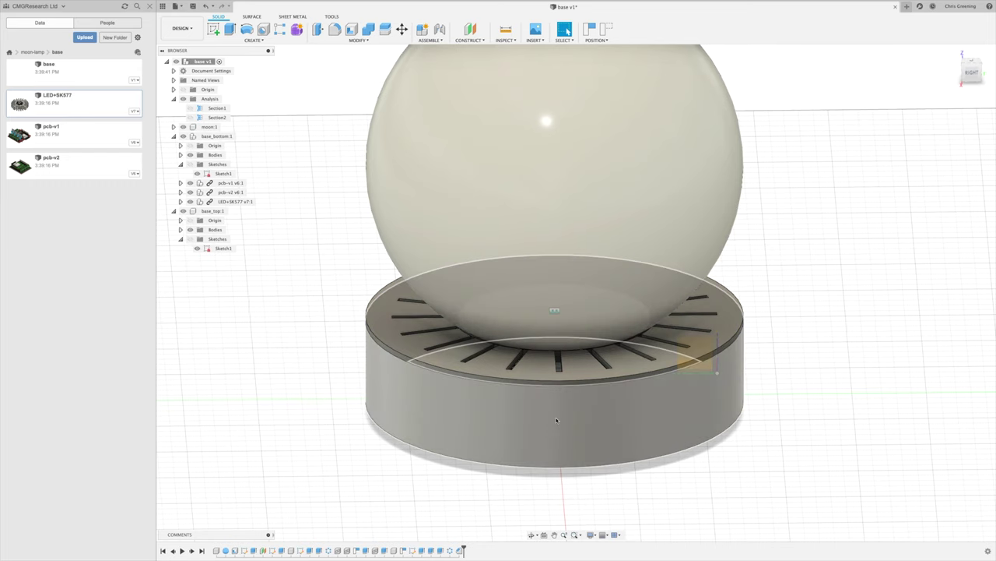
click(556, 414)
right_click(556, 413)
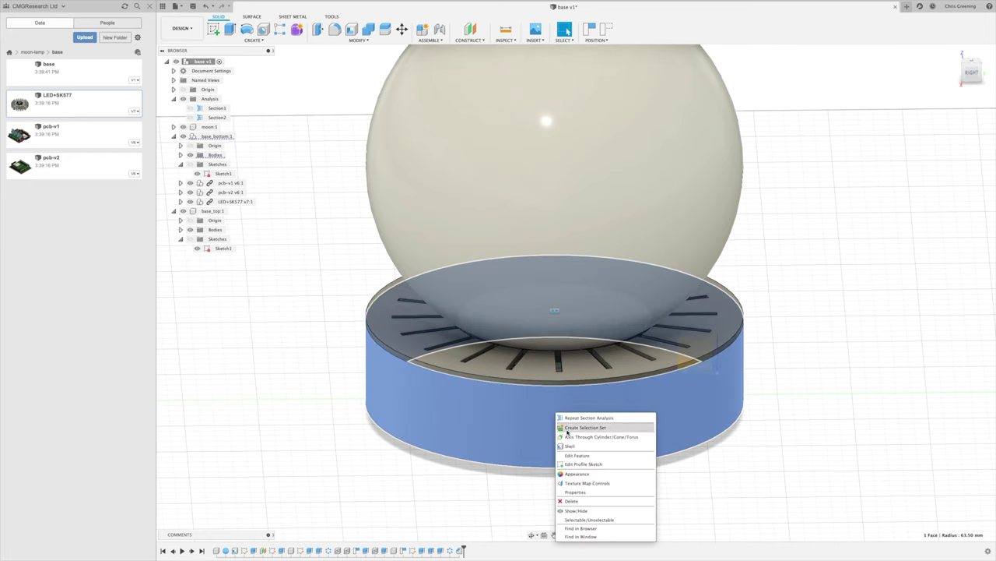
- Drag the Walnut finish from the Wood library onto the lamp base body
click(588, 474)
scroll(917, 313, down, 3)
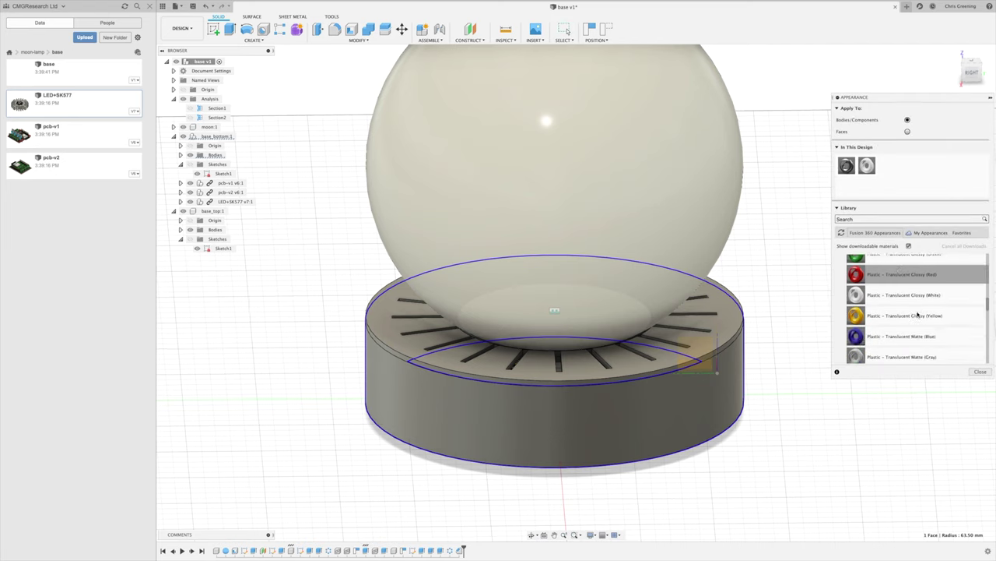
scroll(844, 353, down, 5)
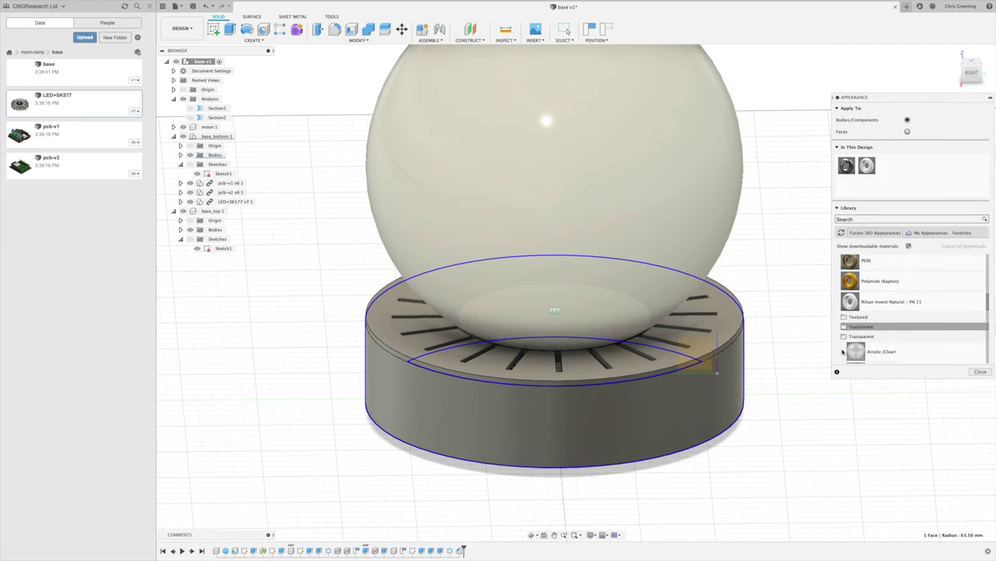
scroll(843, 353, up, 2)
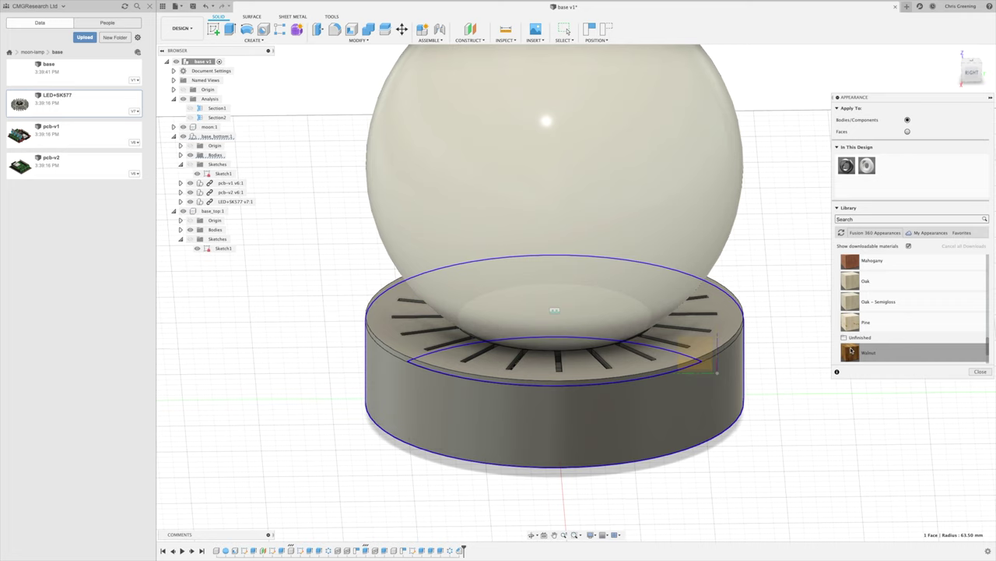
mouse_move(851, 352)
mouse_down()
mouse_move(707, 356)
mouse_move(669, 391)
mouse_up()
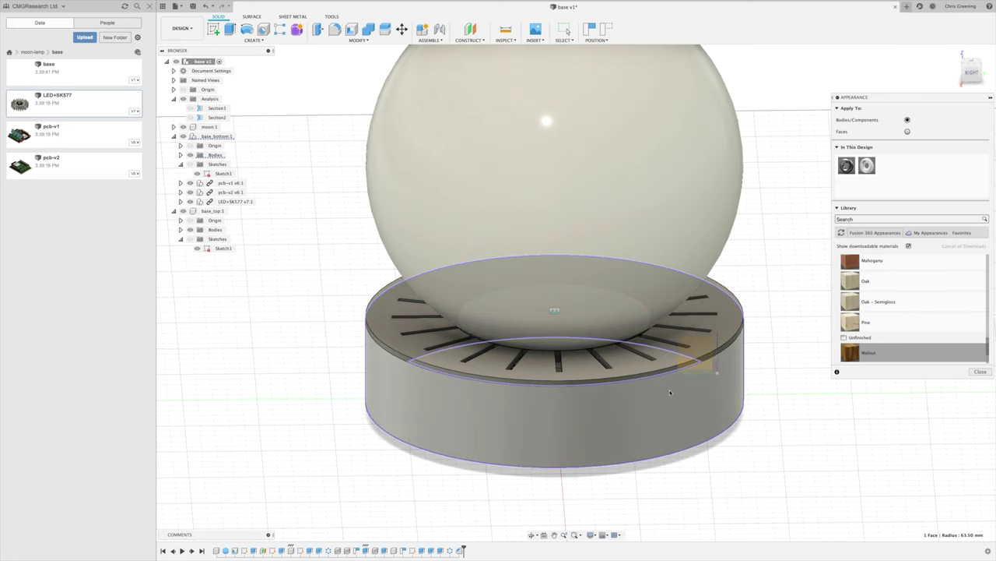
drag(832, 344, 710, 352)
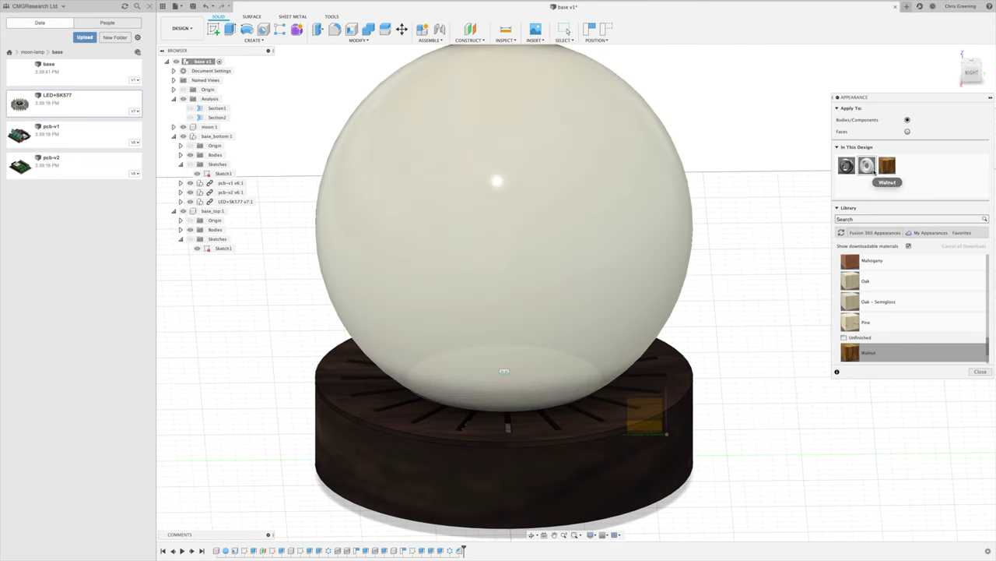
- Open the sphere's white plastic appearance in the advanced Material Editor
right_click(867, 170)
click(878, 174)
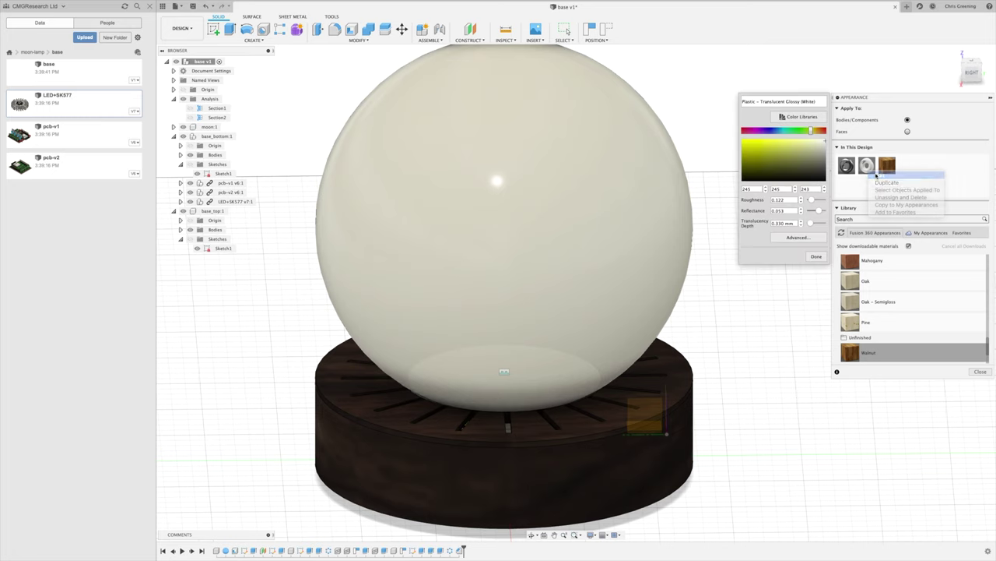
click(792, 238)
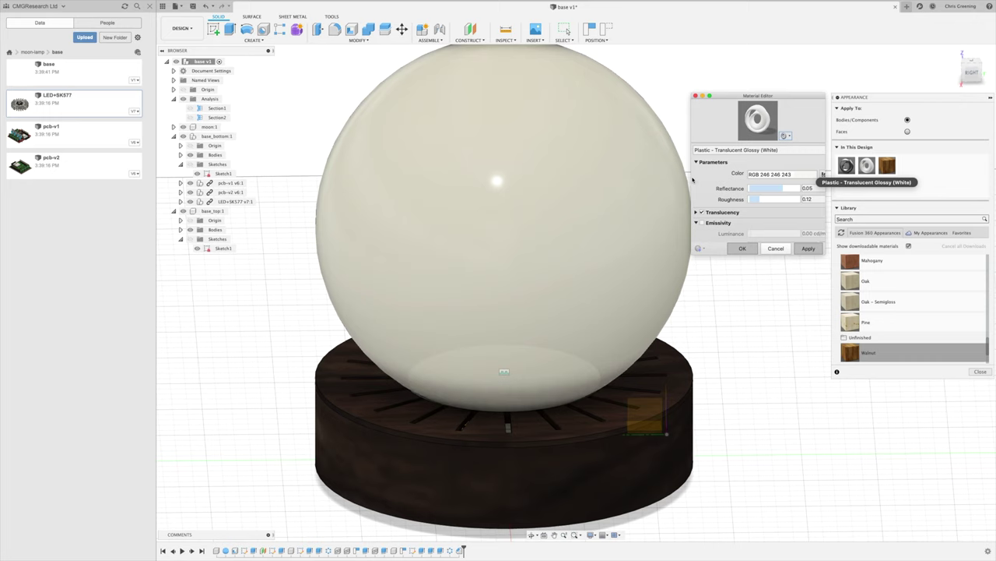
drag(690, 178, 629, 177)
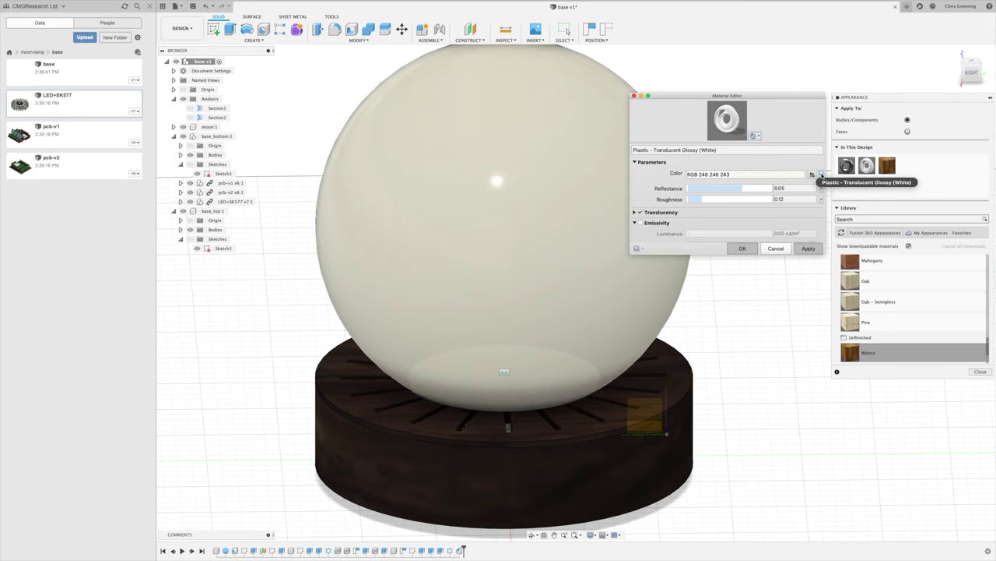
click(821, 174)
click(793, 201)
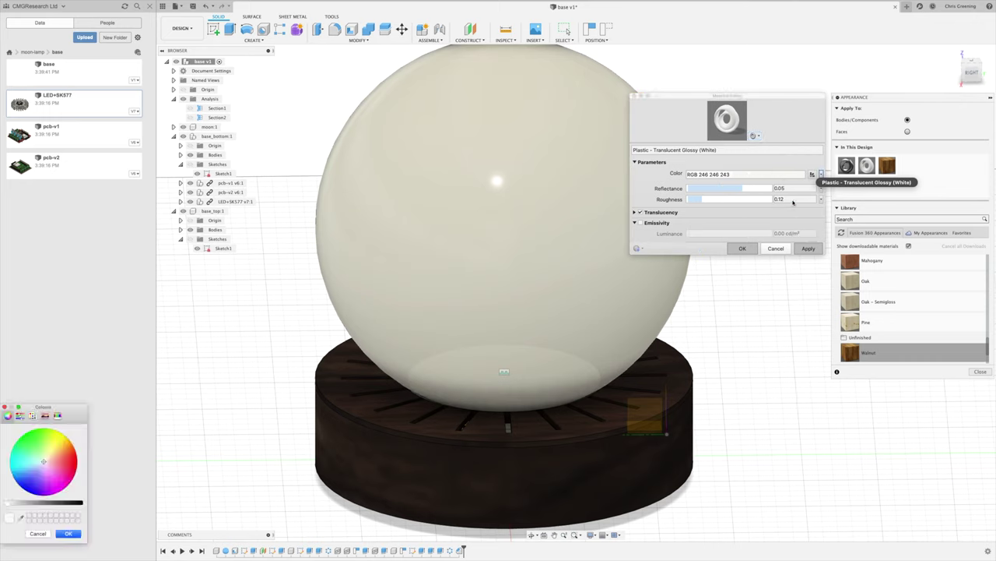
click(68, 534)
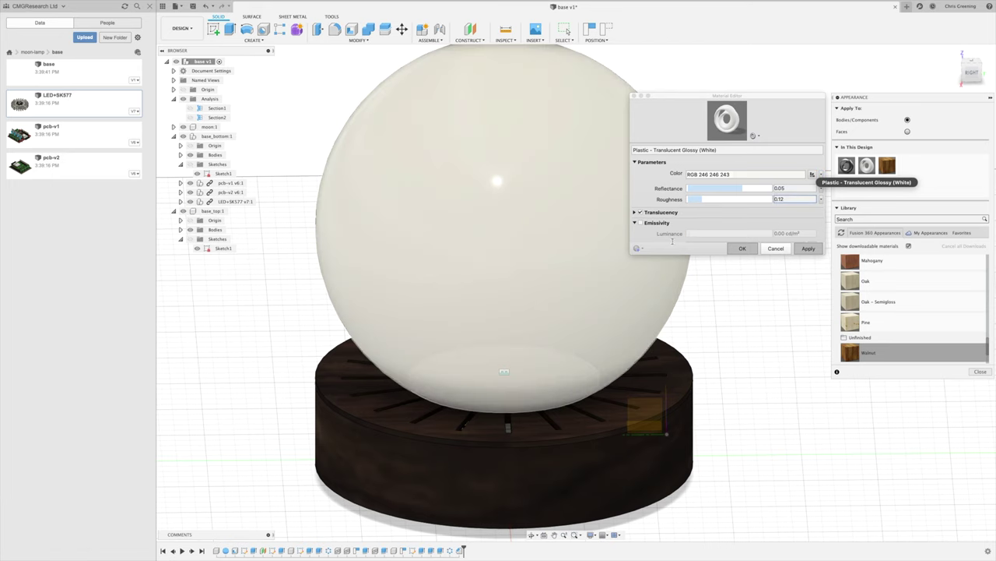
- Switch the sphere's colour source to the moon.jpg image and open its texture settings
click(821, 175)
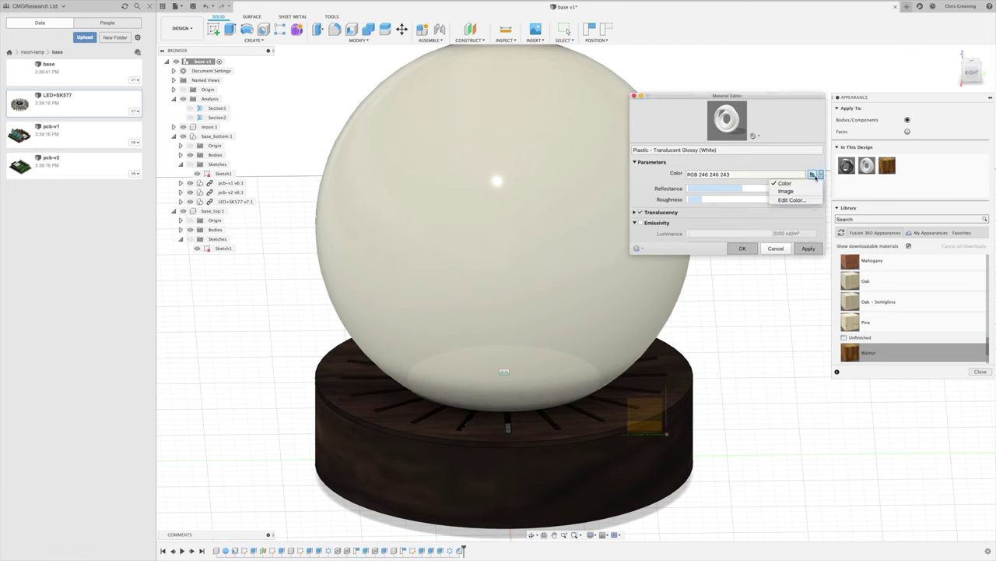
click(787, 191)
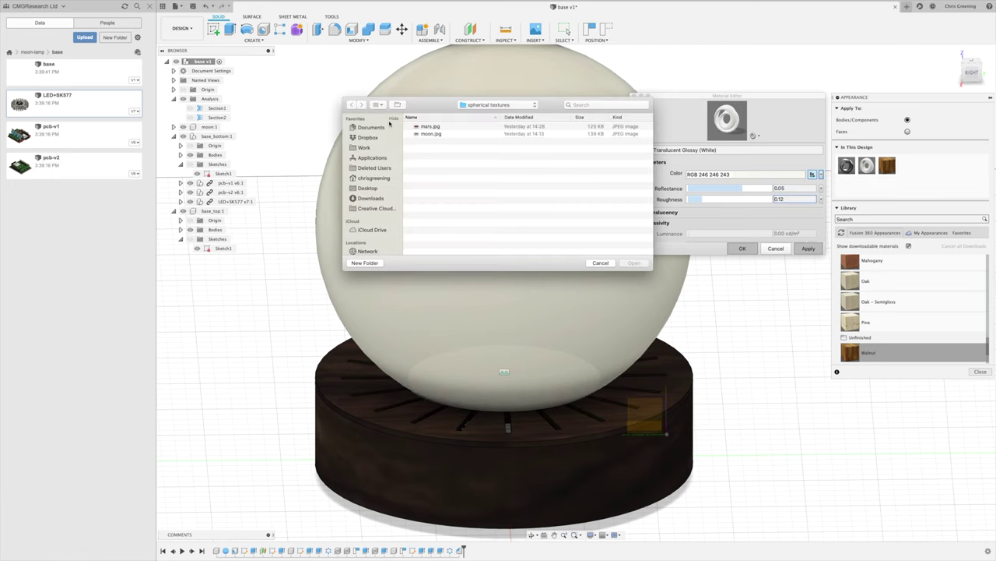
click(428, 135)
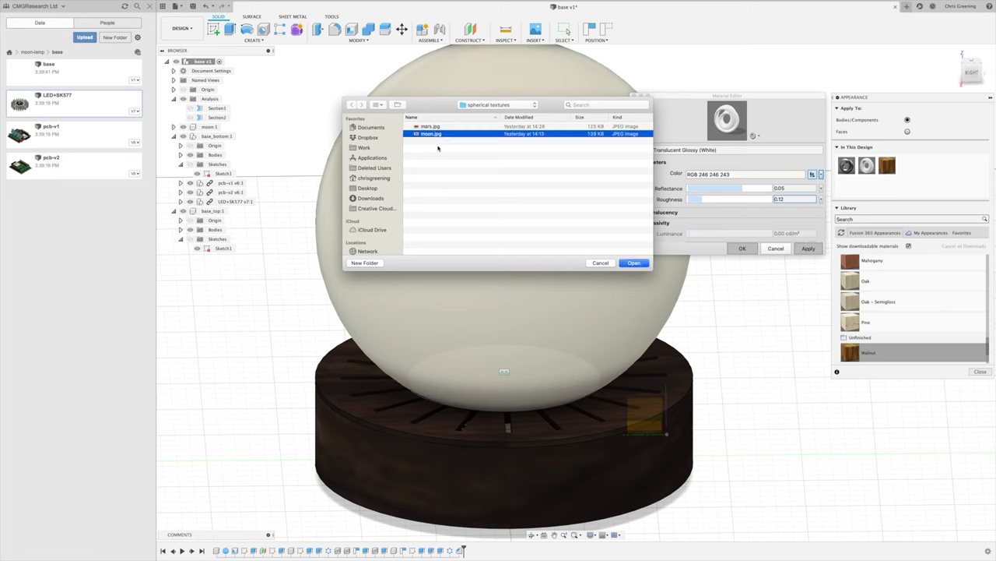
click(634, 262)
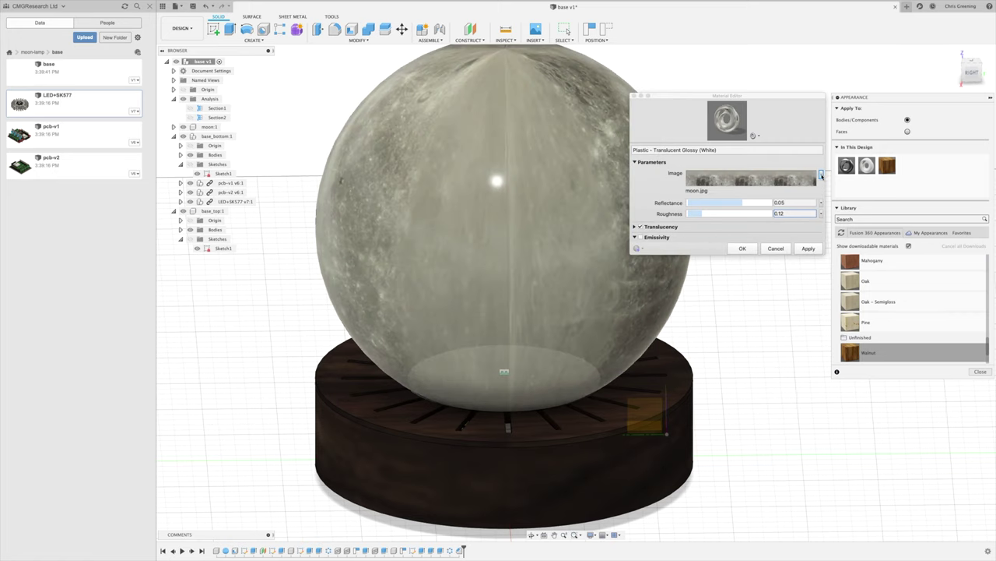
click(820, 176)
click(792, 200)
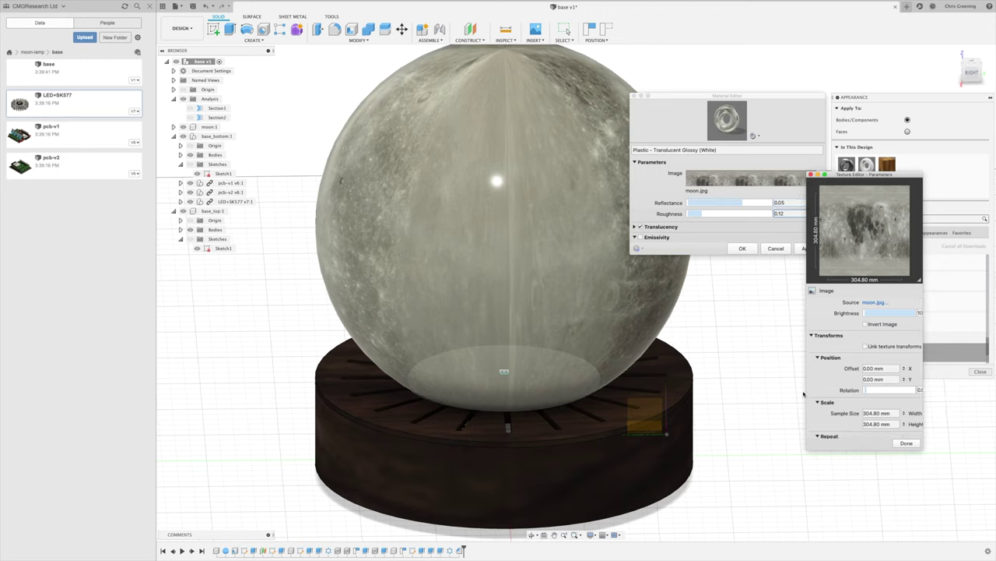
- Set the moon texture sample size to 399 mm wide and 200 mm high
drag(807, 392, 651, 386)
click(773, 413)
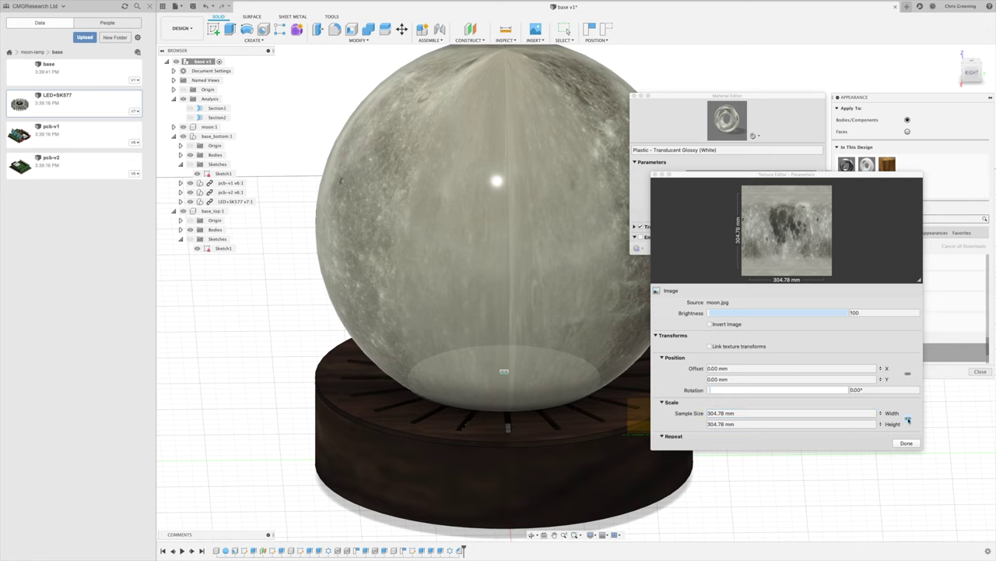
click(857, 415)
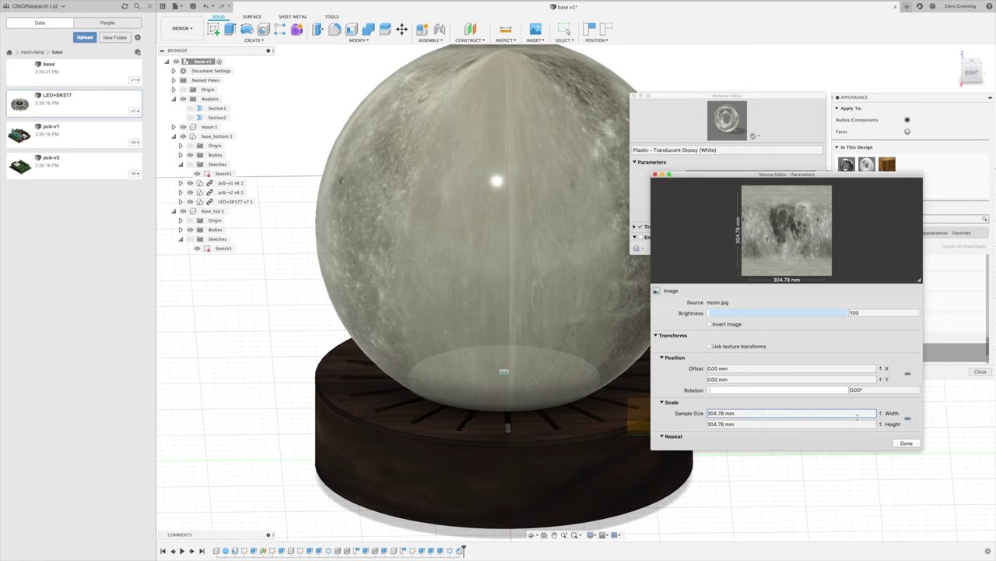
triple_click(725, 413)
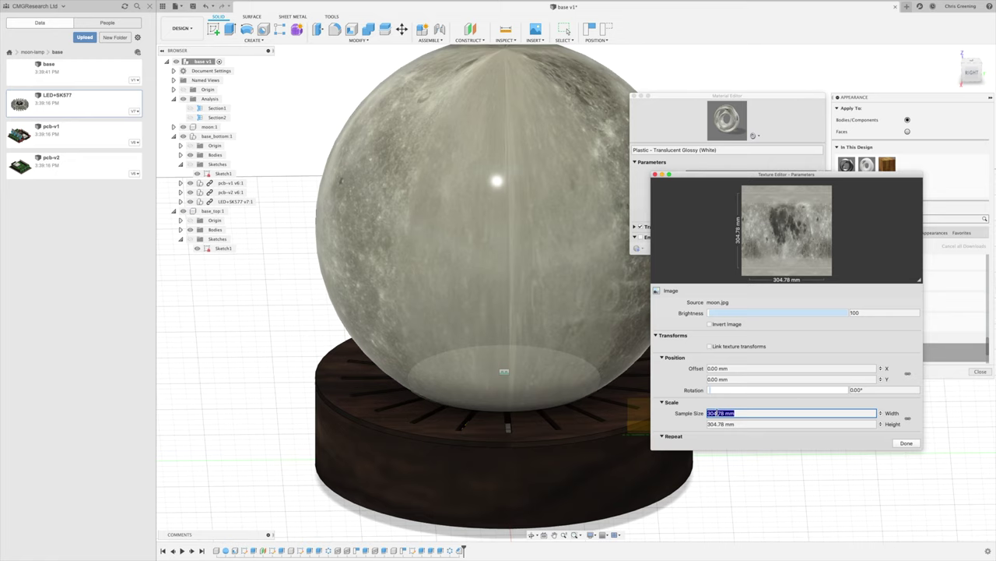
text(304.8)
key(Return)
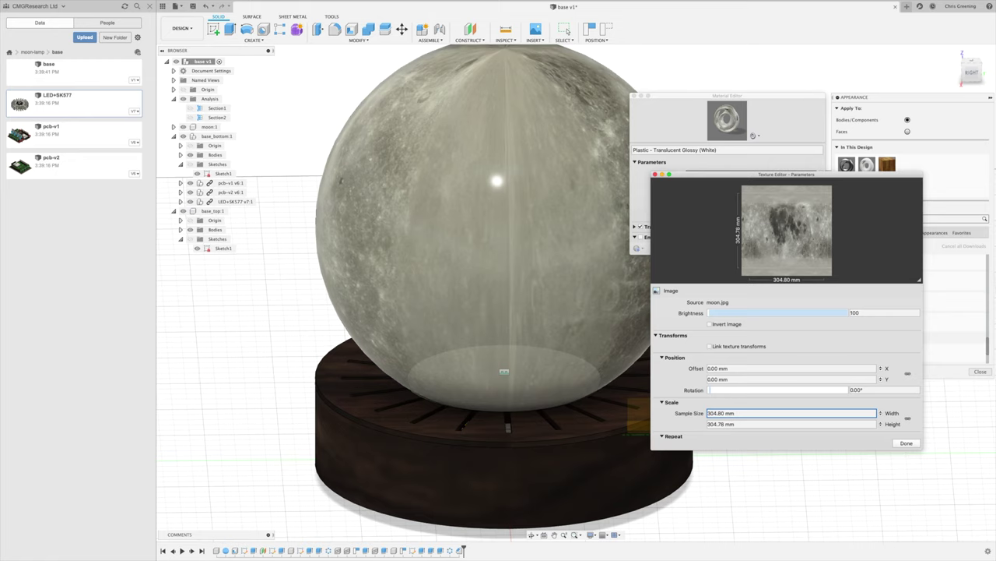
click(717, 412)
text(399)
key(Tab)
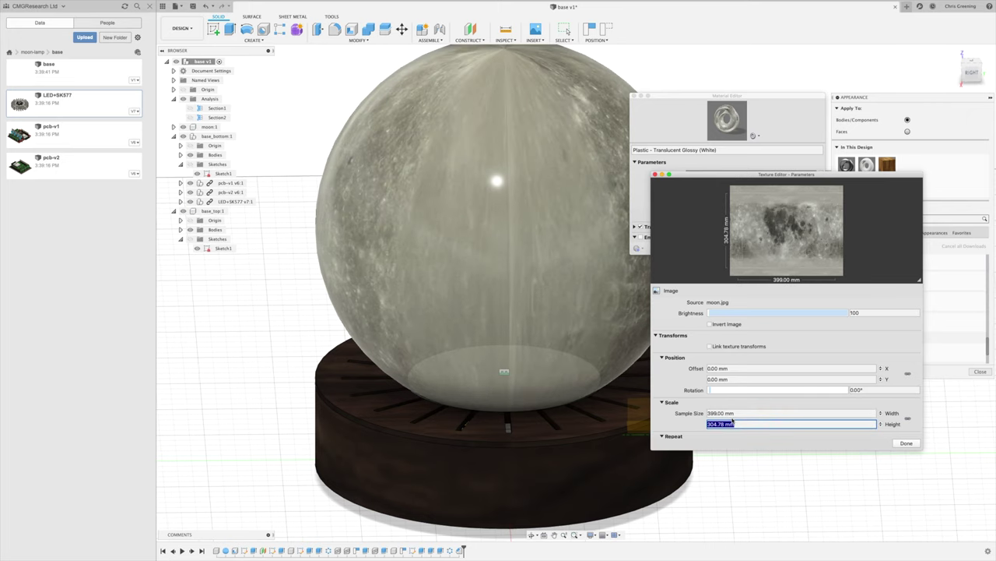
text(200)
key(Return)
- Close the Texture Editor and apply the updated moon material
scroll(732, 420, down, 2)
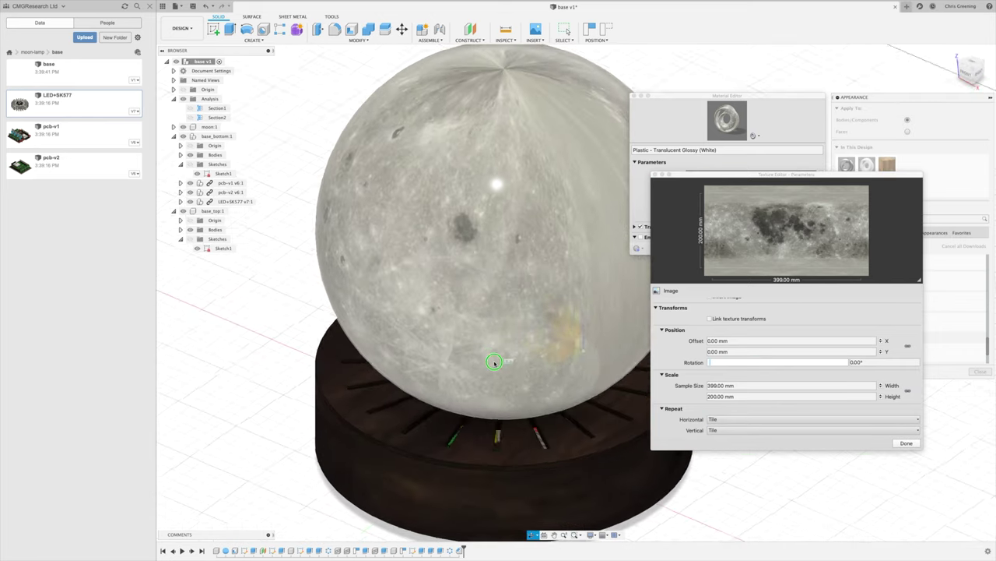
click(710, 351)
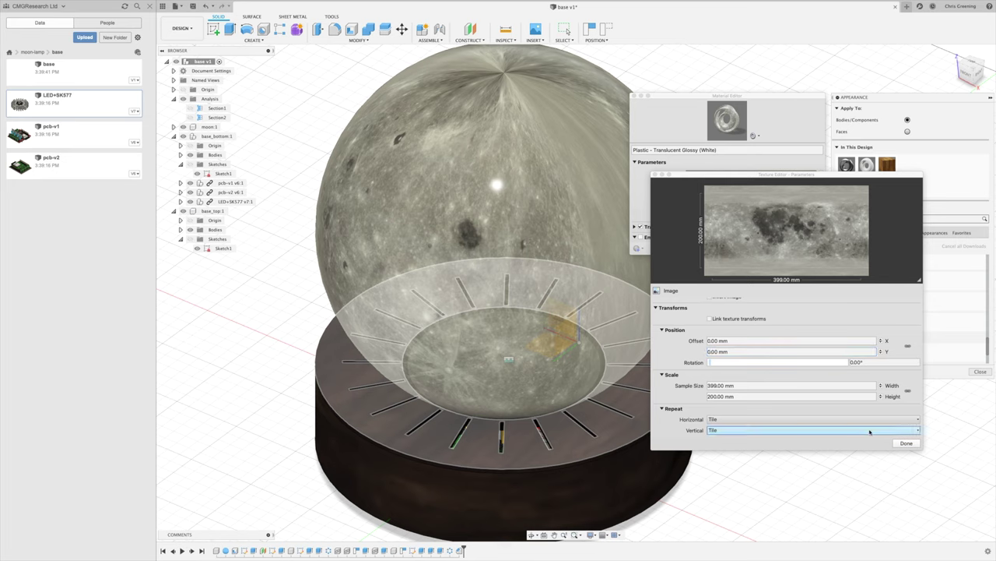
click(903, 443)
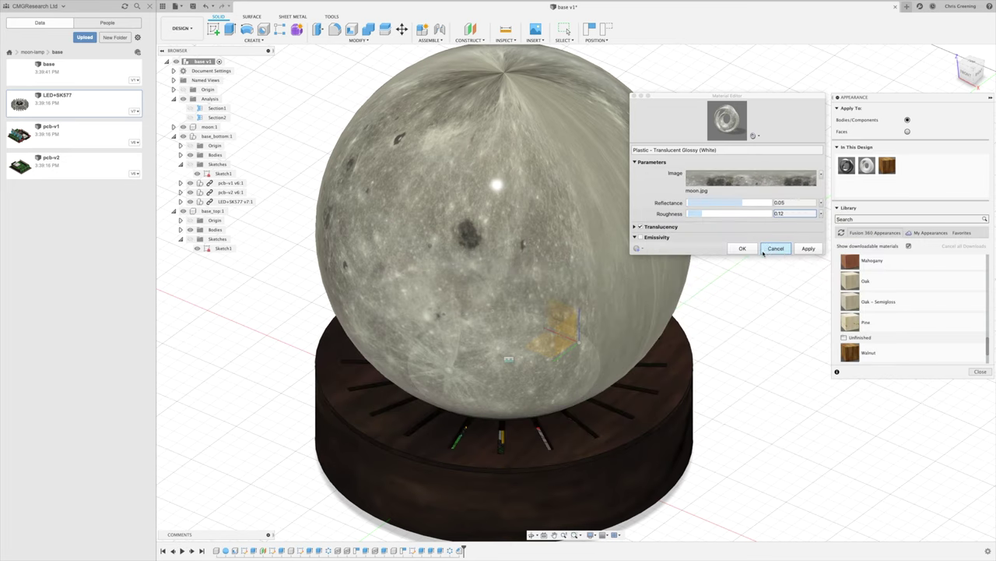
click(807, 249)
- Close the Material Editor and the Appearance panel
click(744, 248)
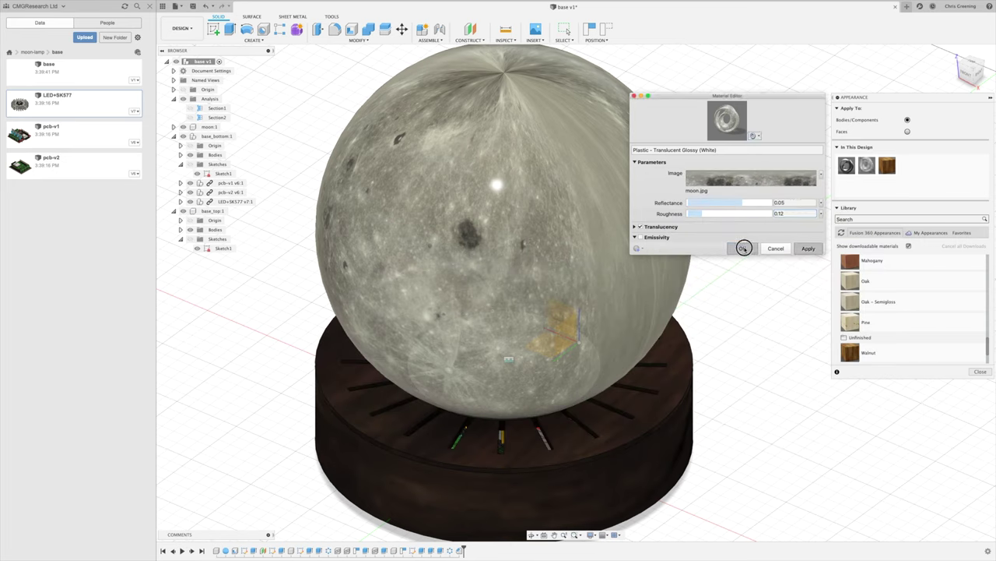
click(776, 248)
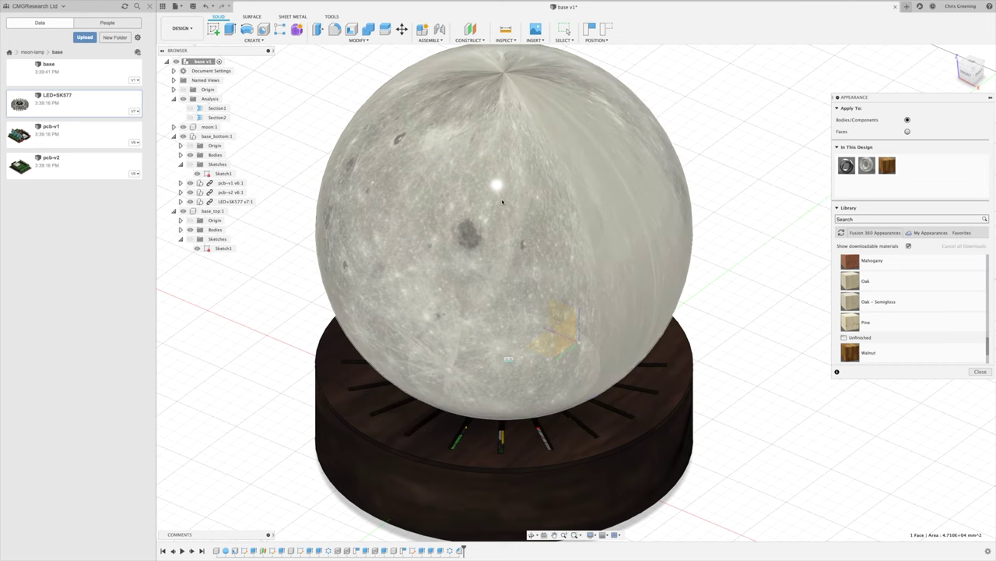
right_click(503, 203)
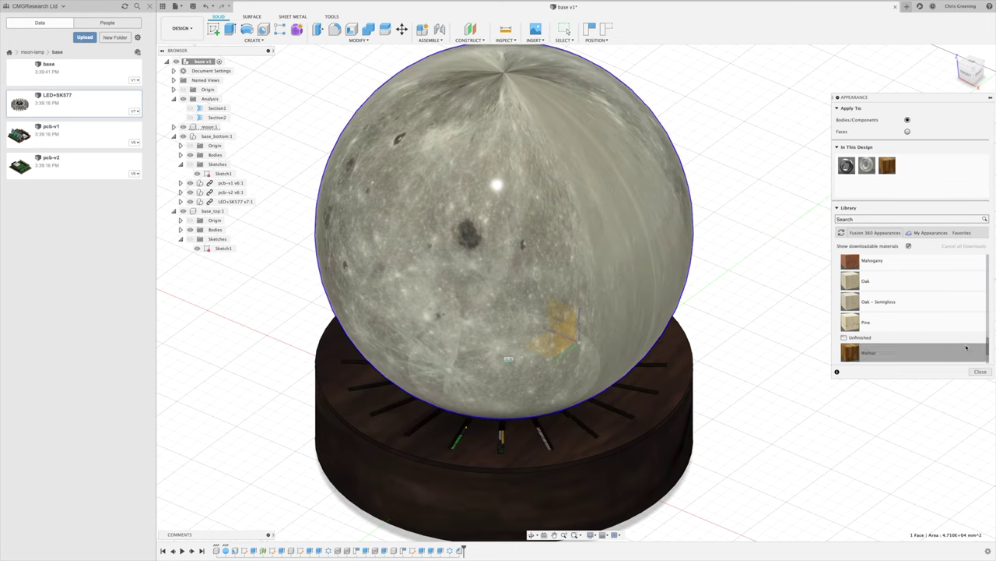
click(980, 371)
- Set up a spherical texture map on the sphere body via Texture Map Controls
right_click(538, 217)
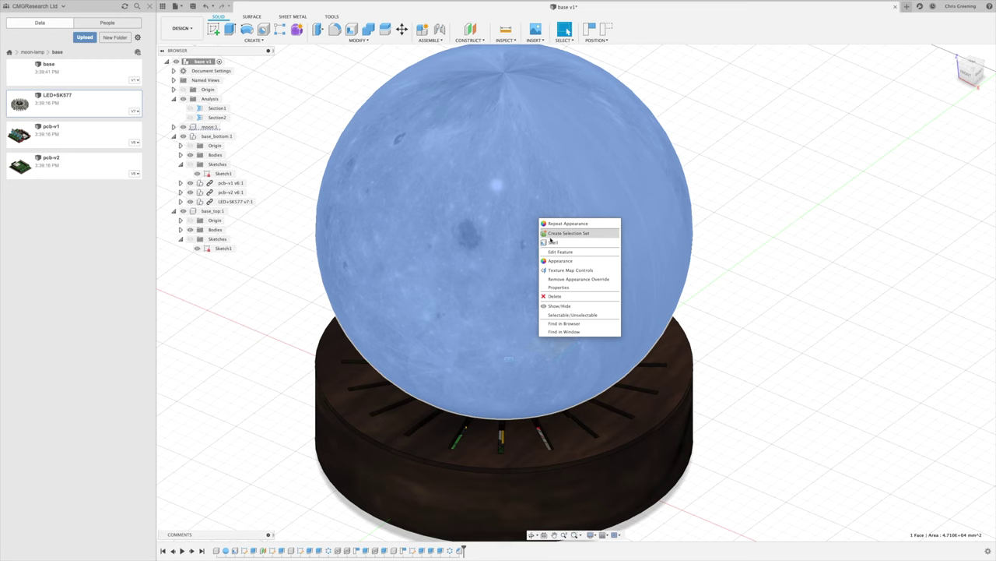
click(573, 270)
click(963, 120)
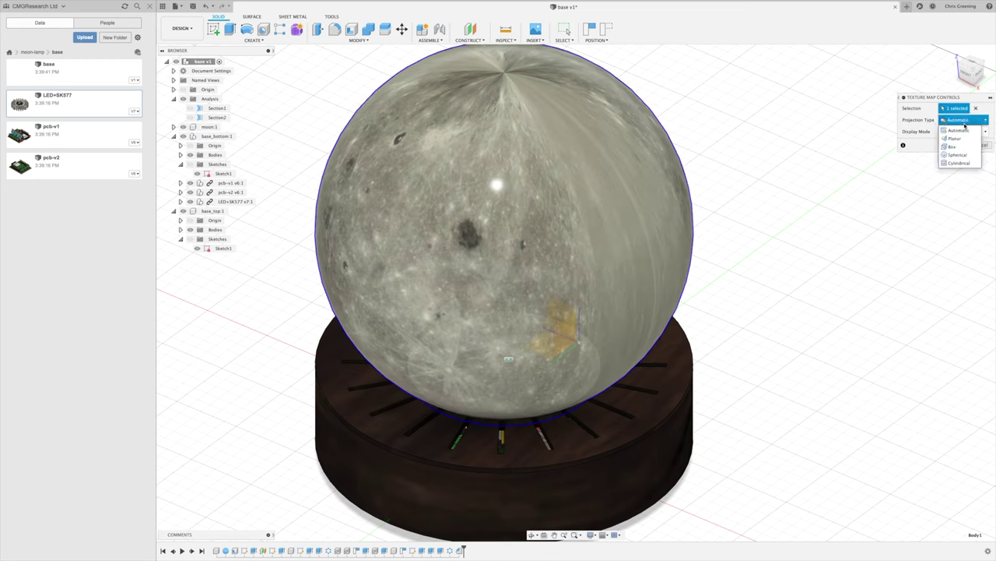
click(957, 147)
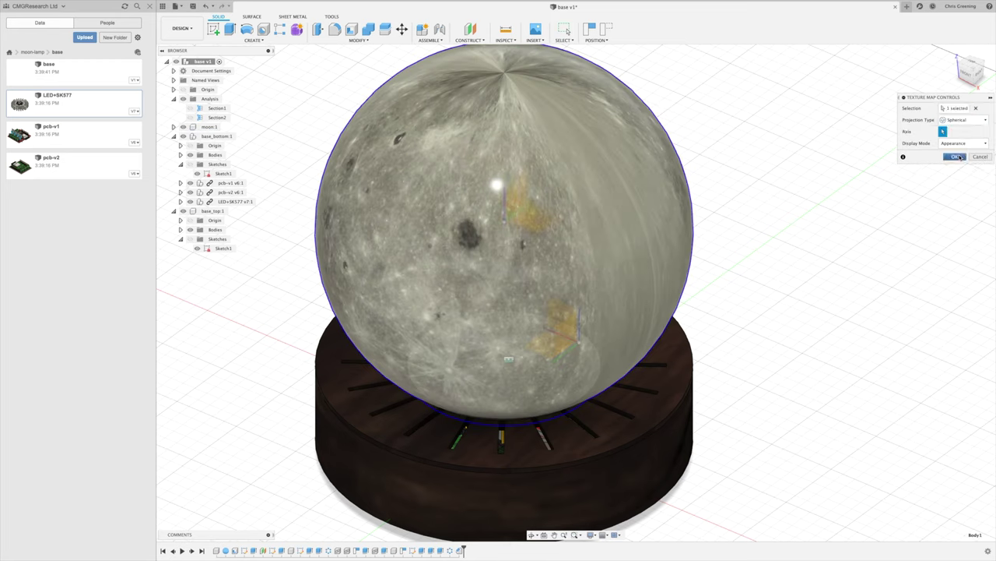
click(954, 108)
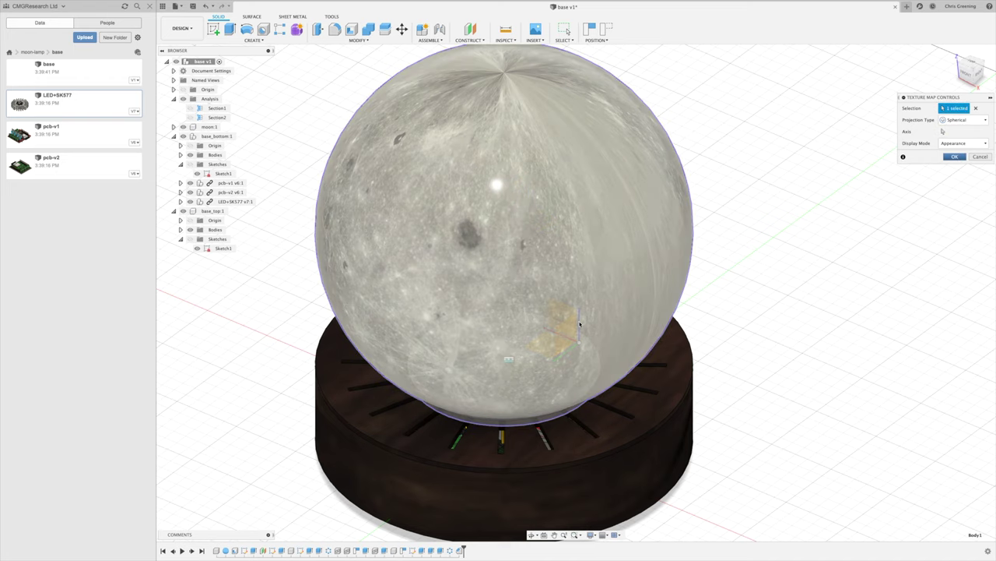
click(580, 324)
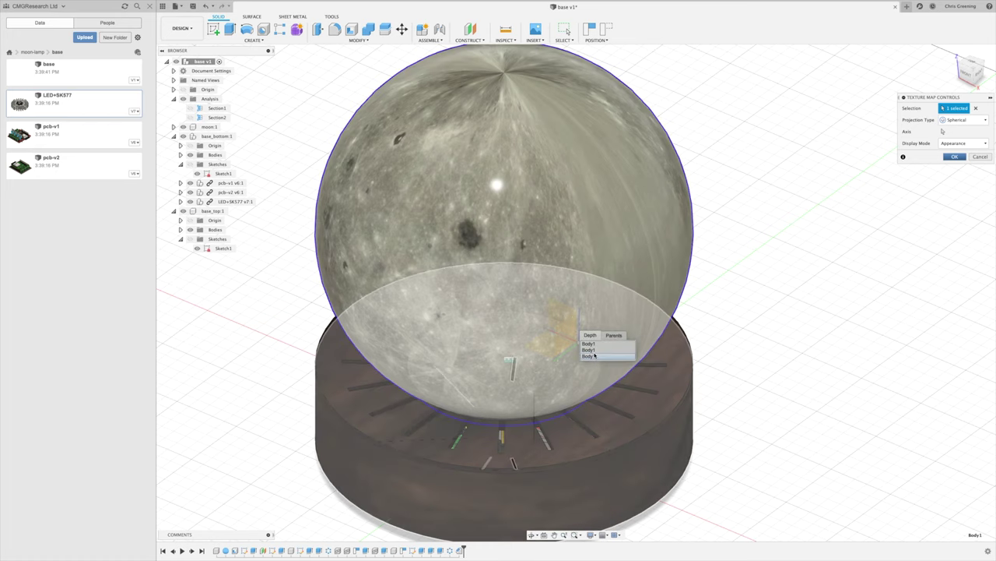
click(594, 355)
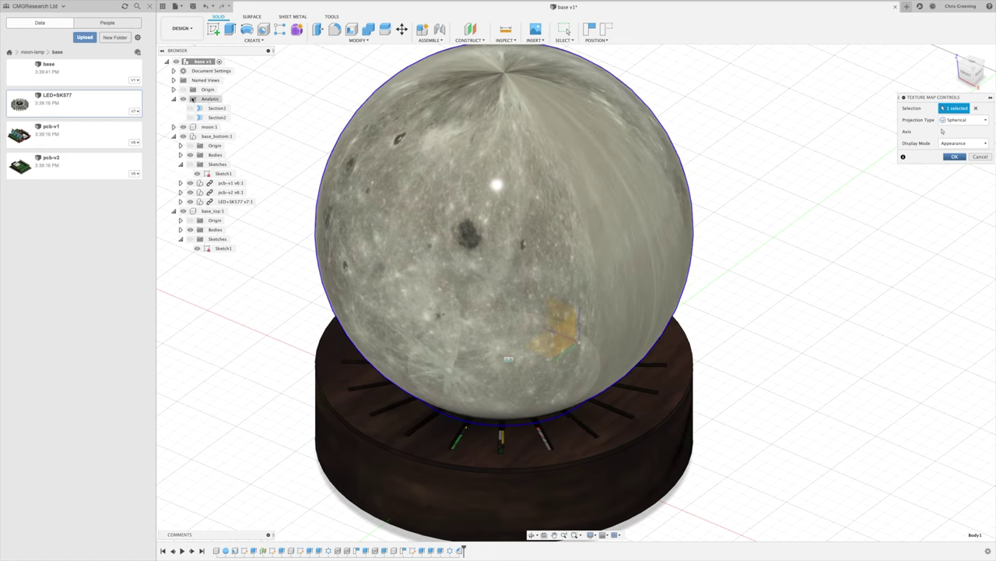
click(172, 89)
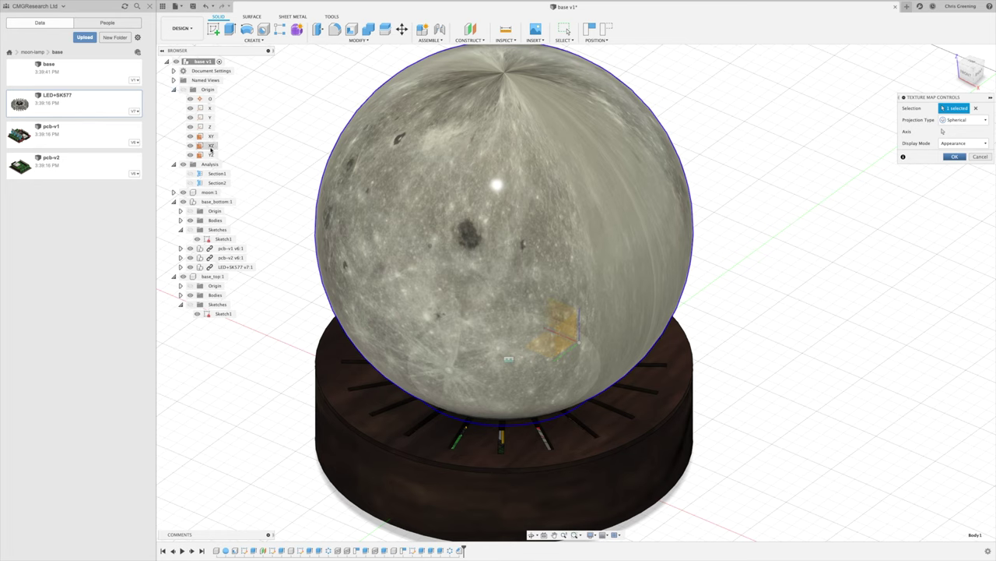
key(ctrl+a)
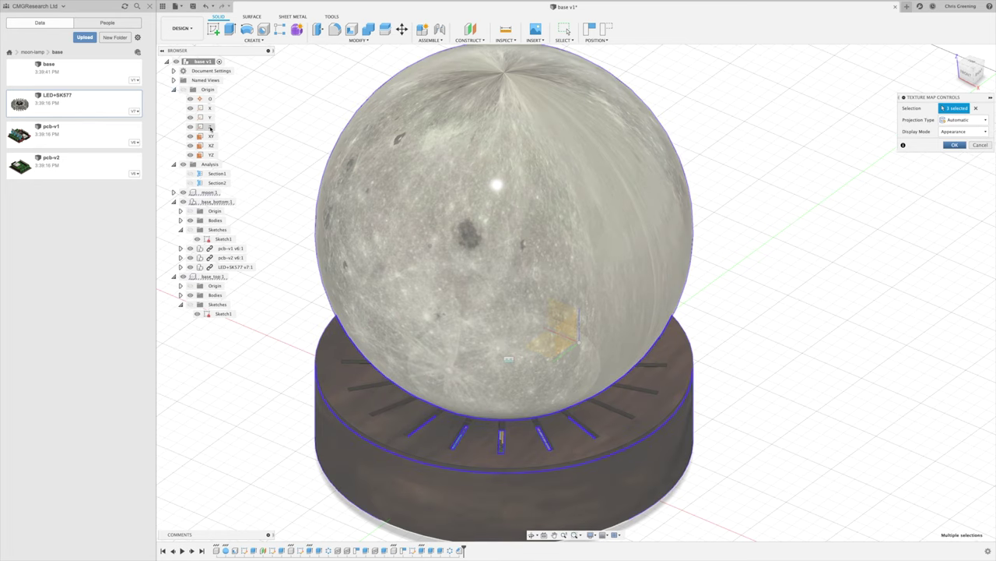
click(963, 120)
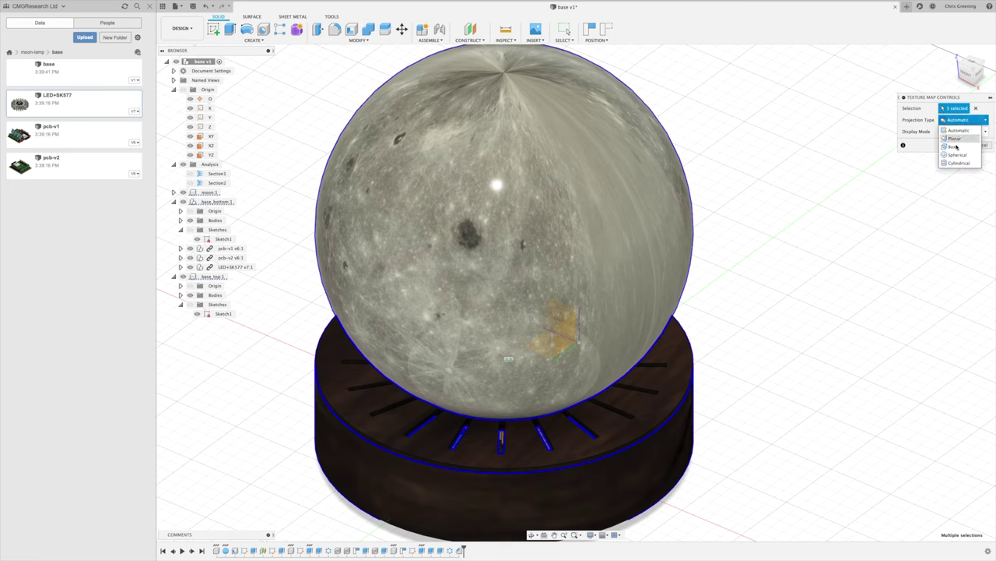
click(956, 111)
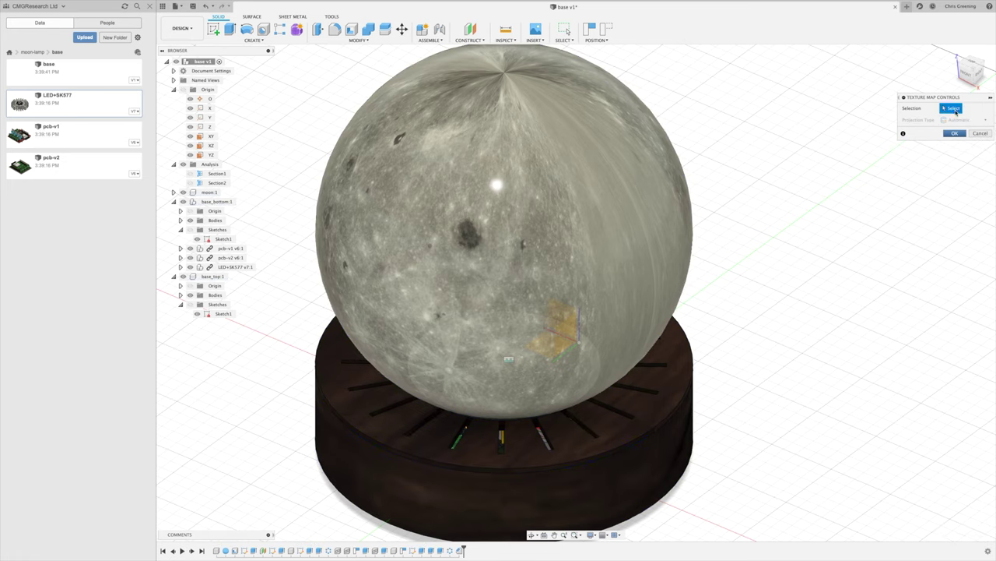
- Map only the moon sphere with spherical projection about the Z axis and confirm
click(502, 217)
click(960, 120)
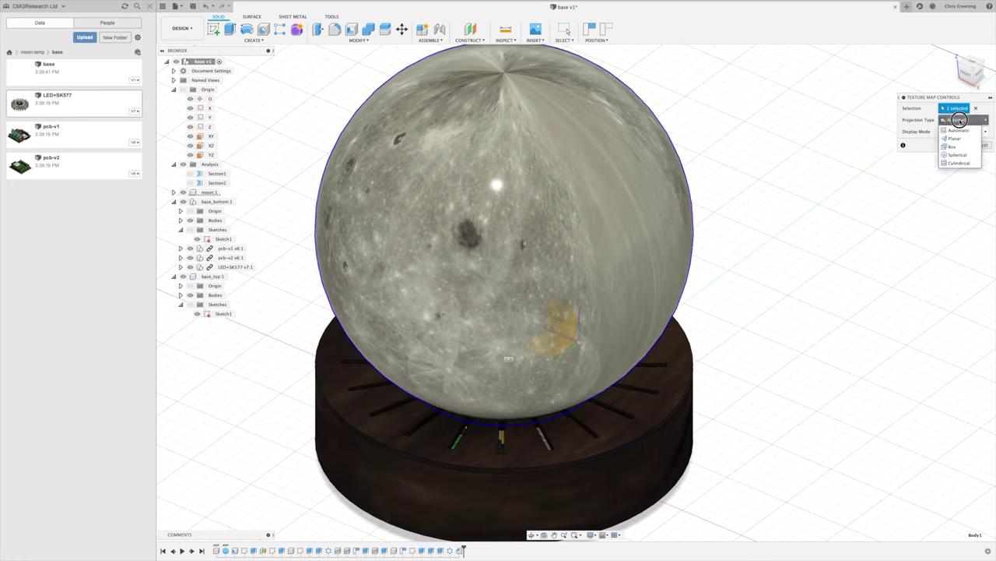
click(957, 154)
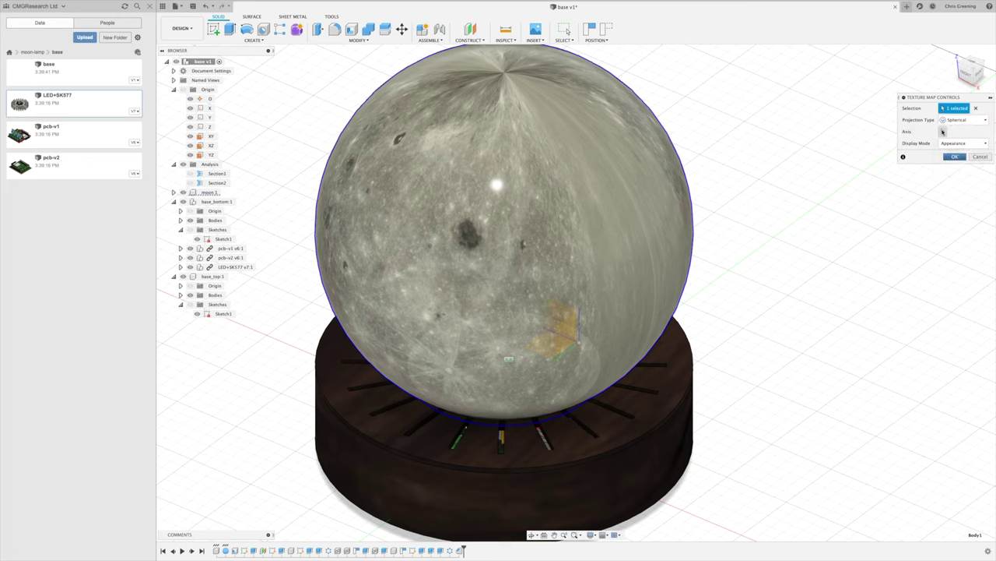
click(942, 132)
click(503, 209)
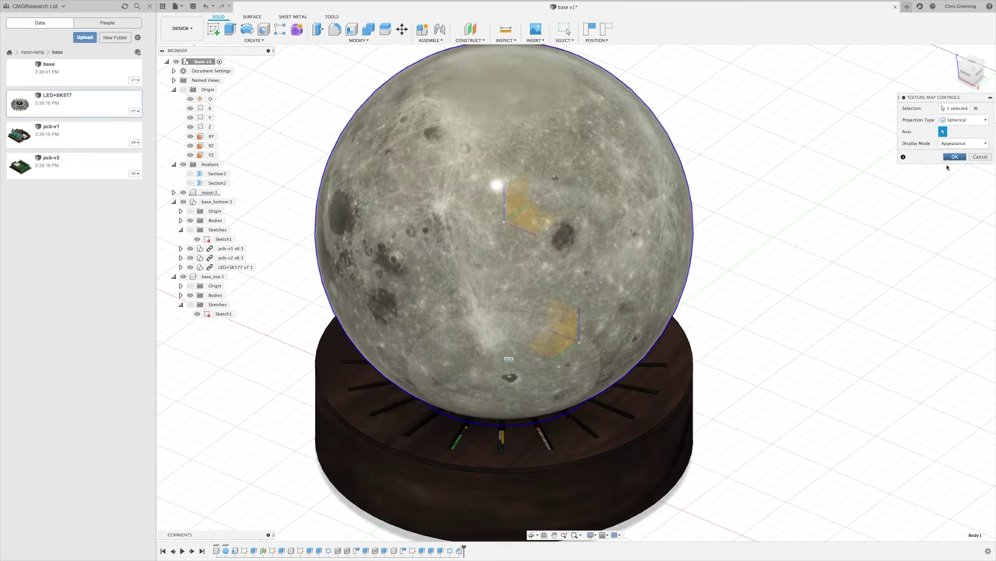
click(954, 156)
shift+middle_drag(867, 252, 848, 334)
scroll(848, 335, down, 3)
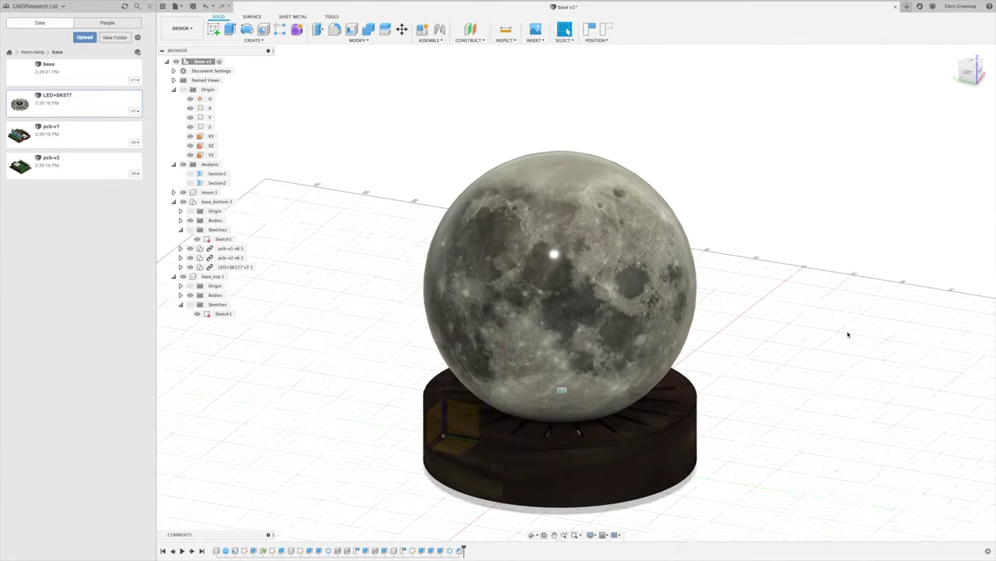
mouse_move(768, 406)
shift+middle_down()
mouse_move(768, 378)
mouse_move(766, 405)
shift+middle_up()
click(634, 452)
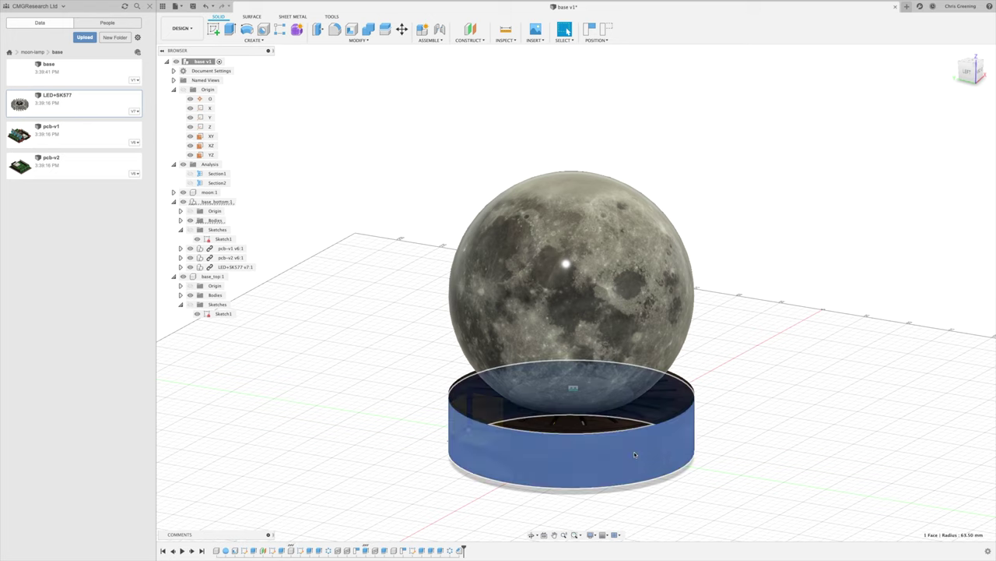
click(647, 409)
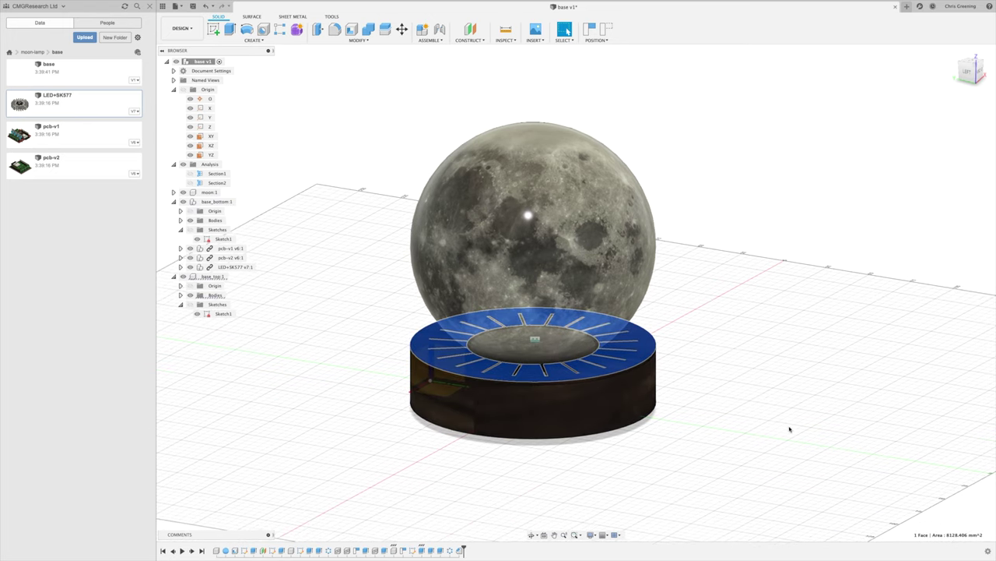
mouse_move(789, 428)
shift+middle_down()
mouse_move(787, 400)
mouse_move(789, 434)
mouse_move(791, 423)
shift+middle_up()
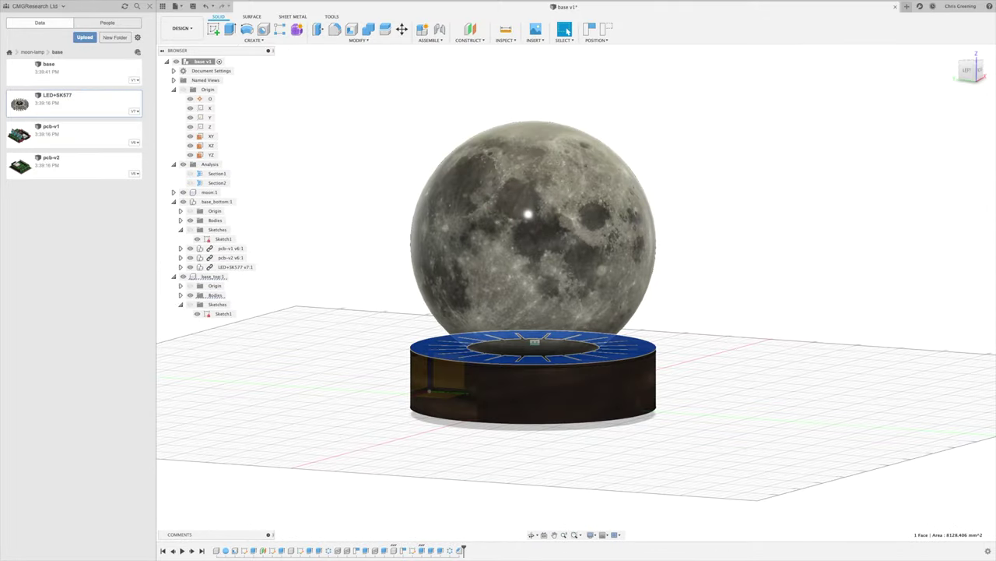